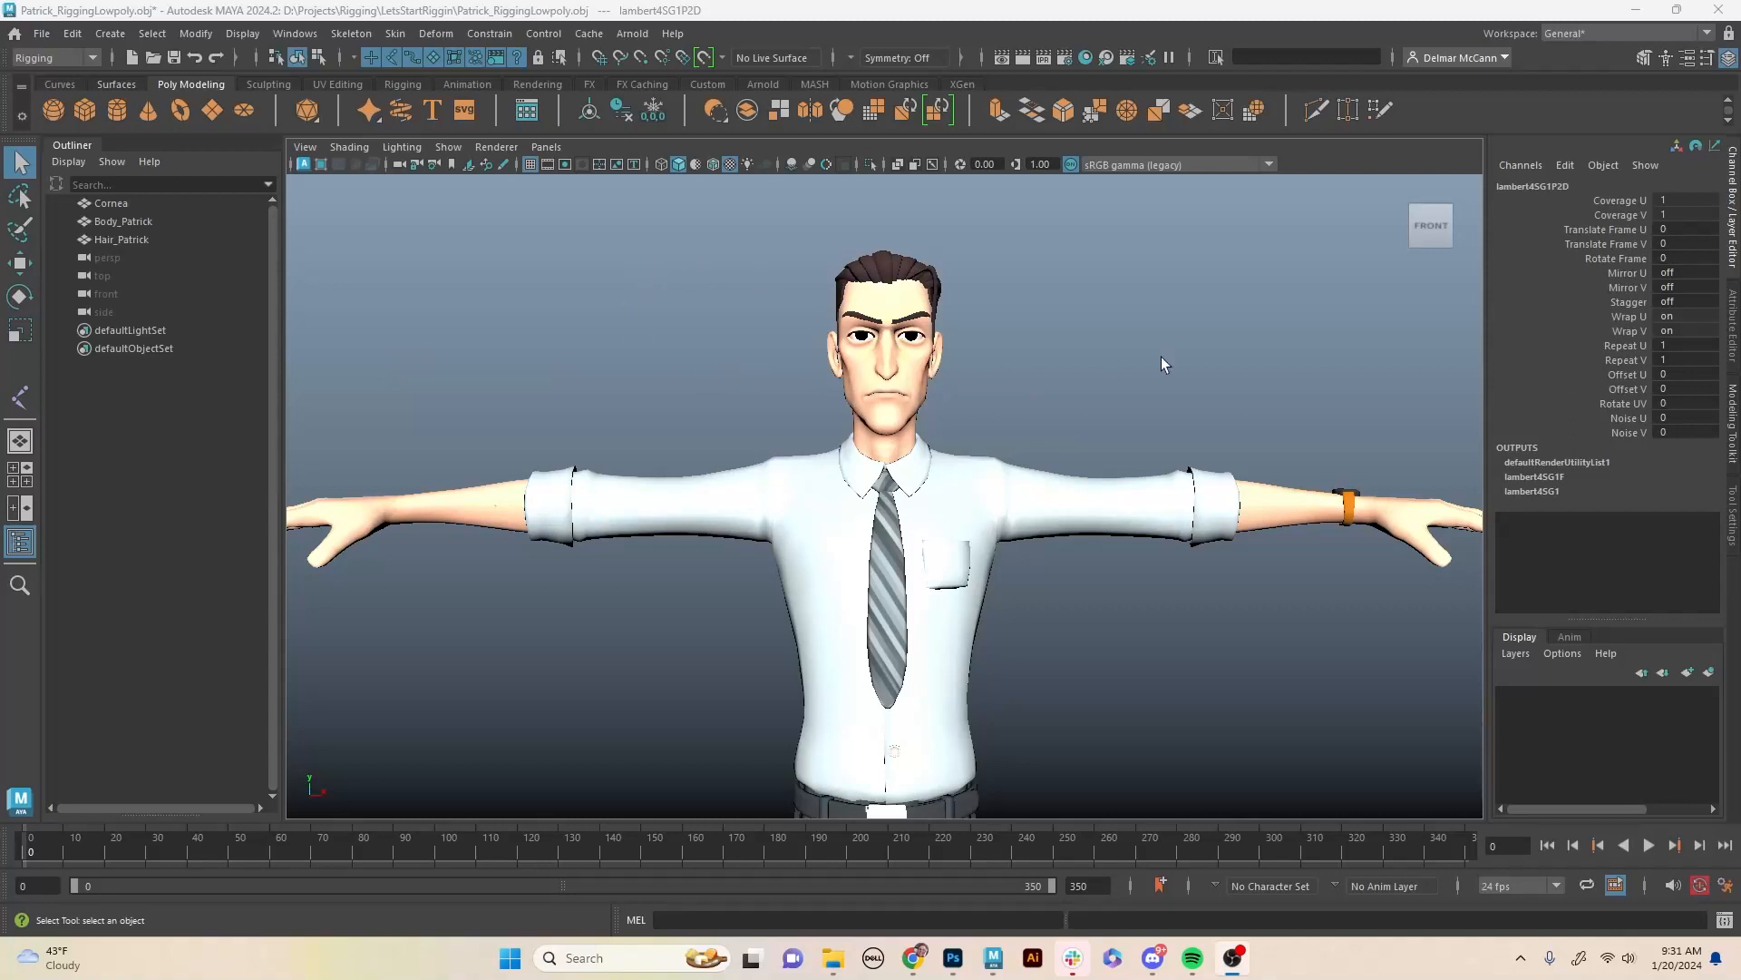
Start a new empty scene without saving the current character file, and create a default polygon cube at the origin.
click(403, 85)
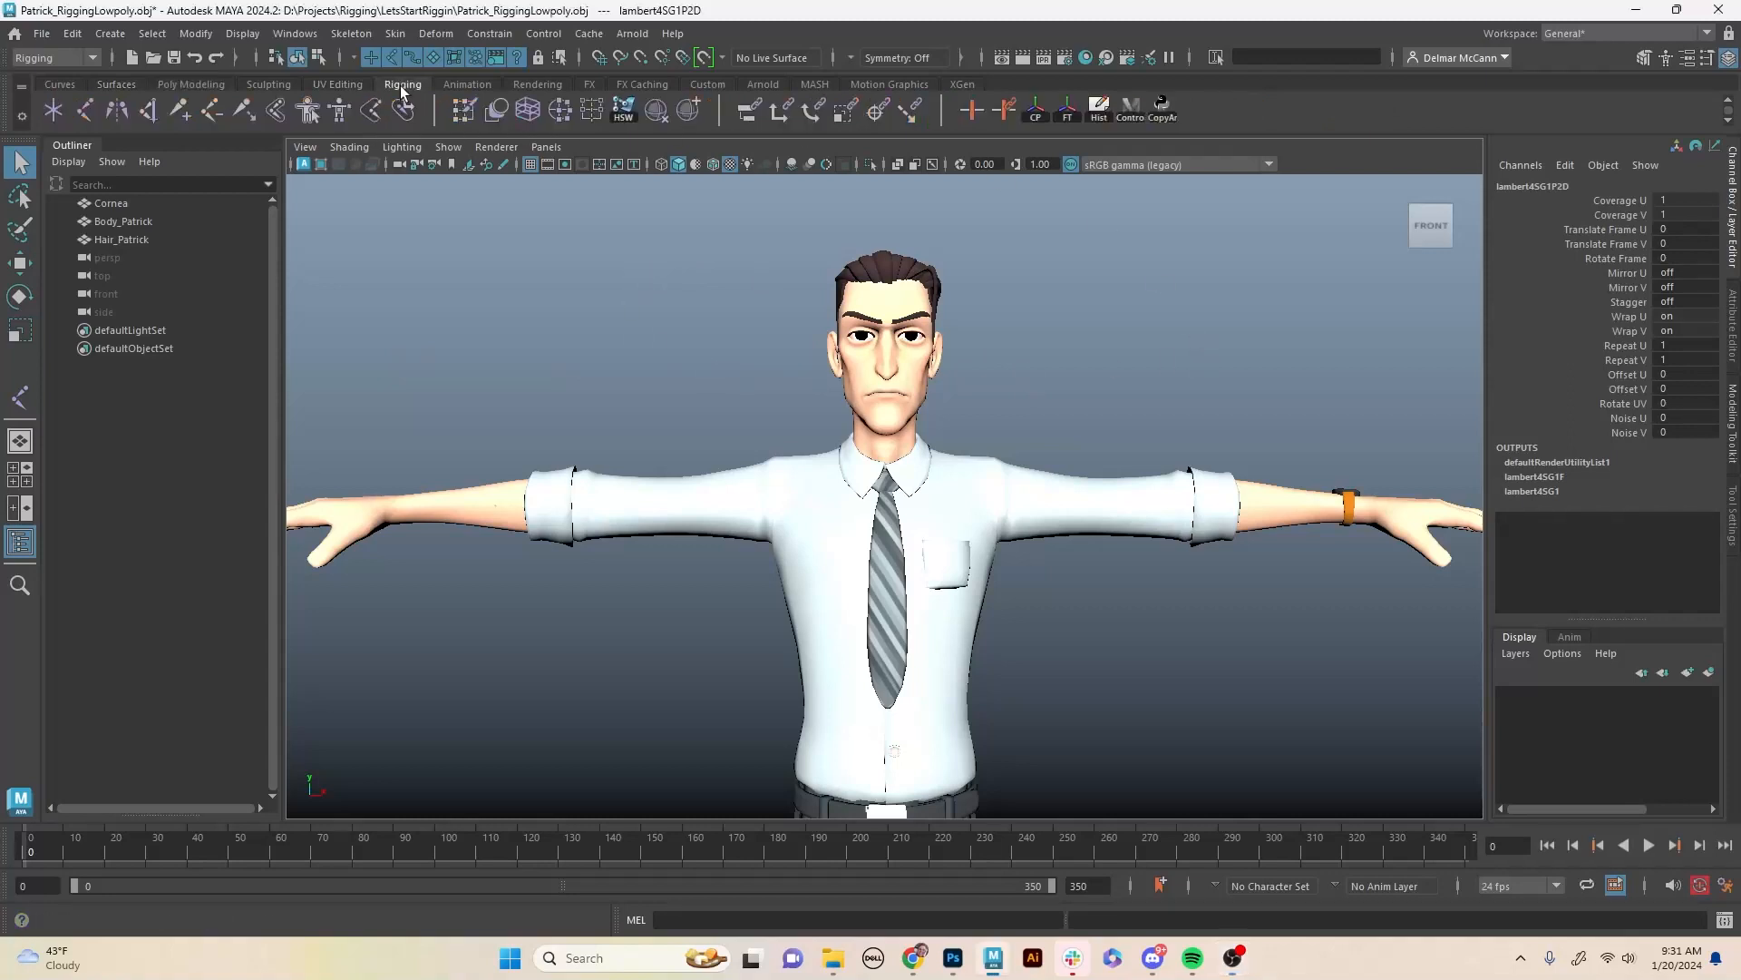
click(41, 34)
click(67, 70)
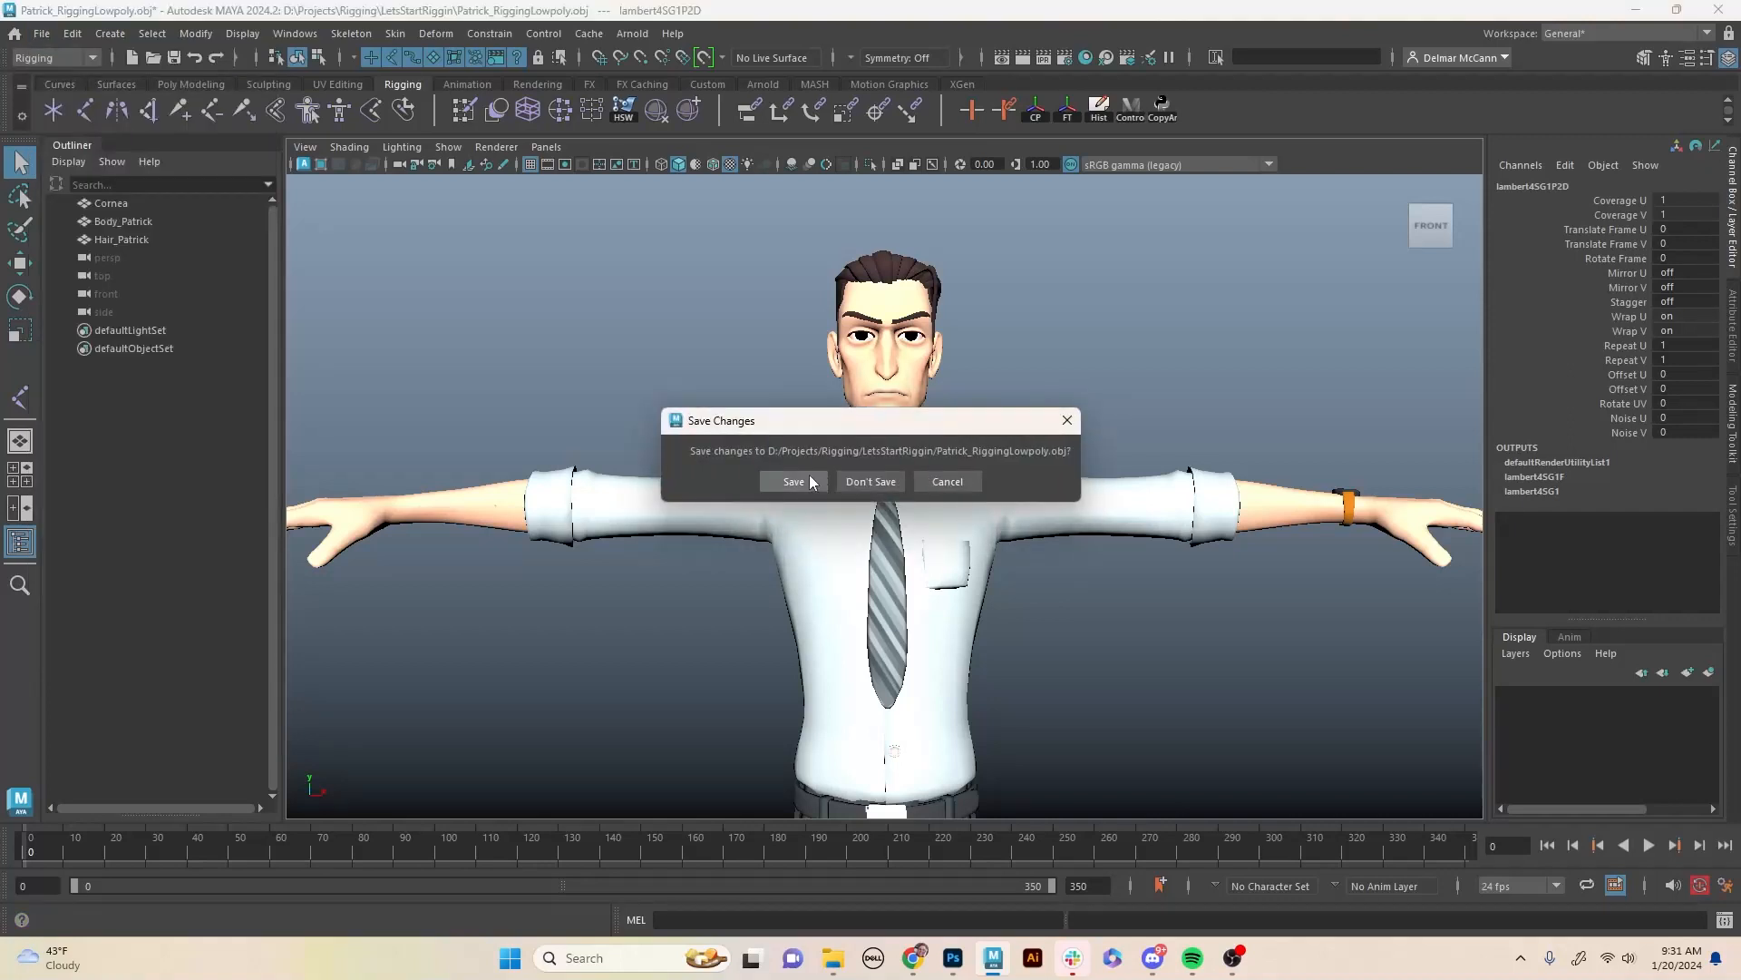
click(872, 482)
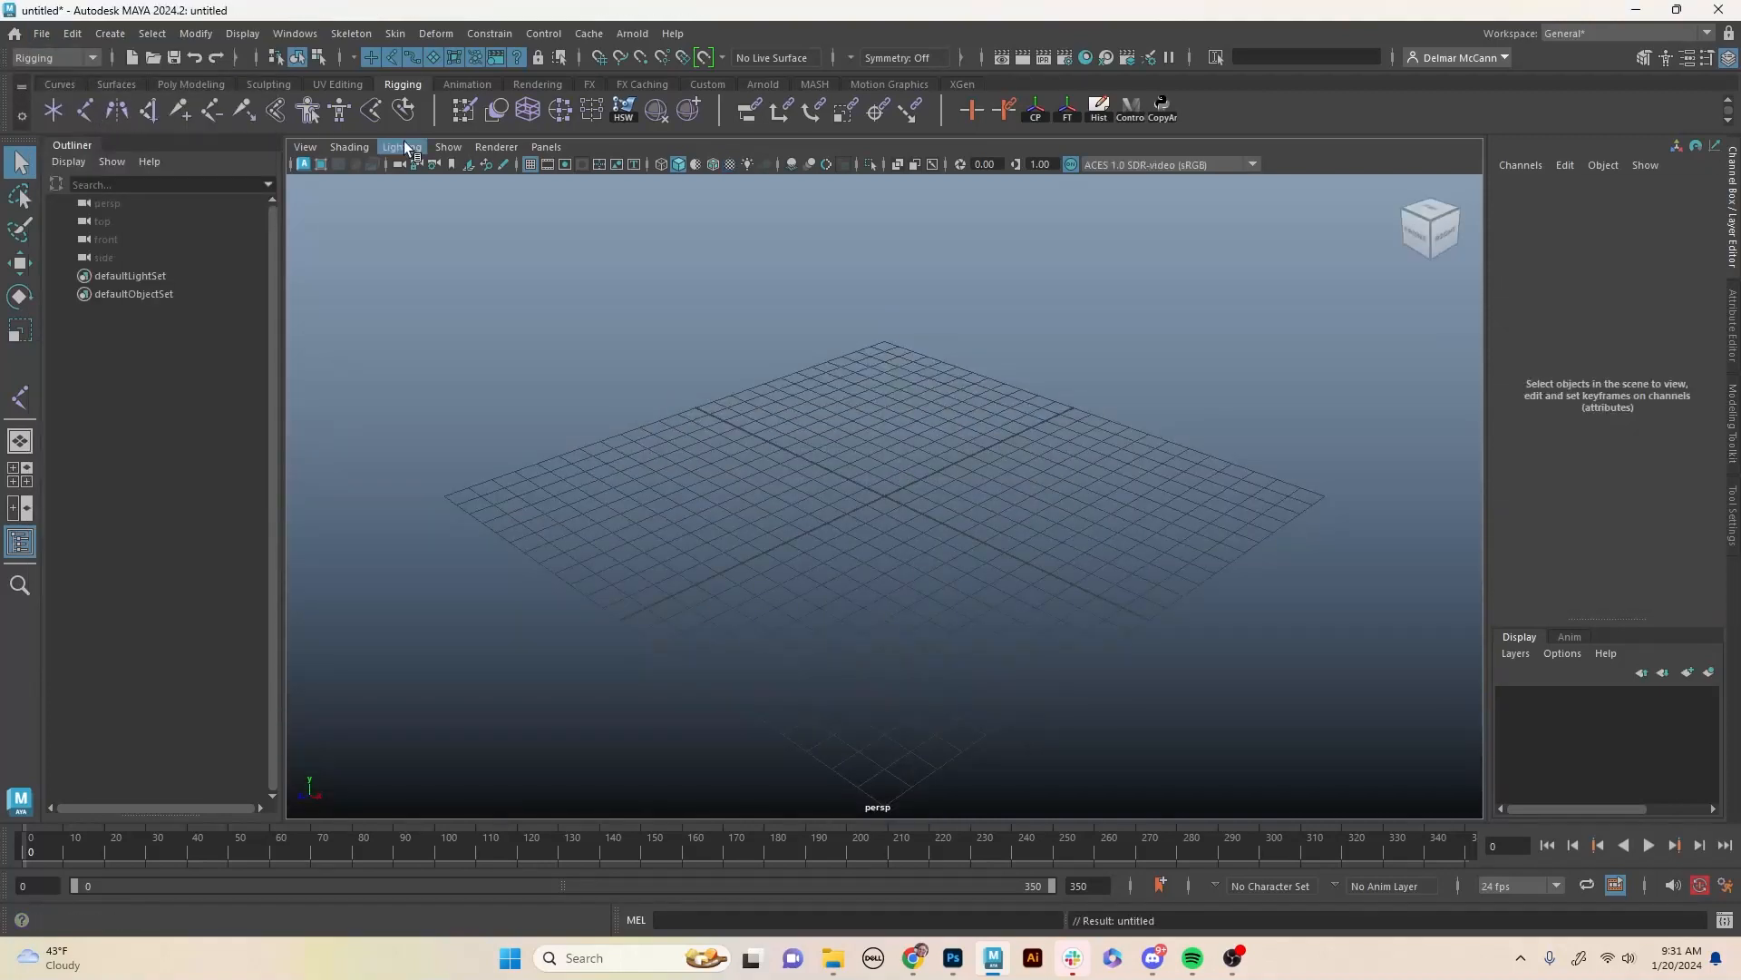
click(210, 84)
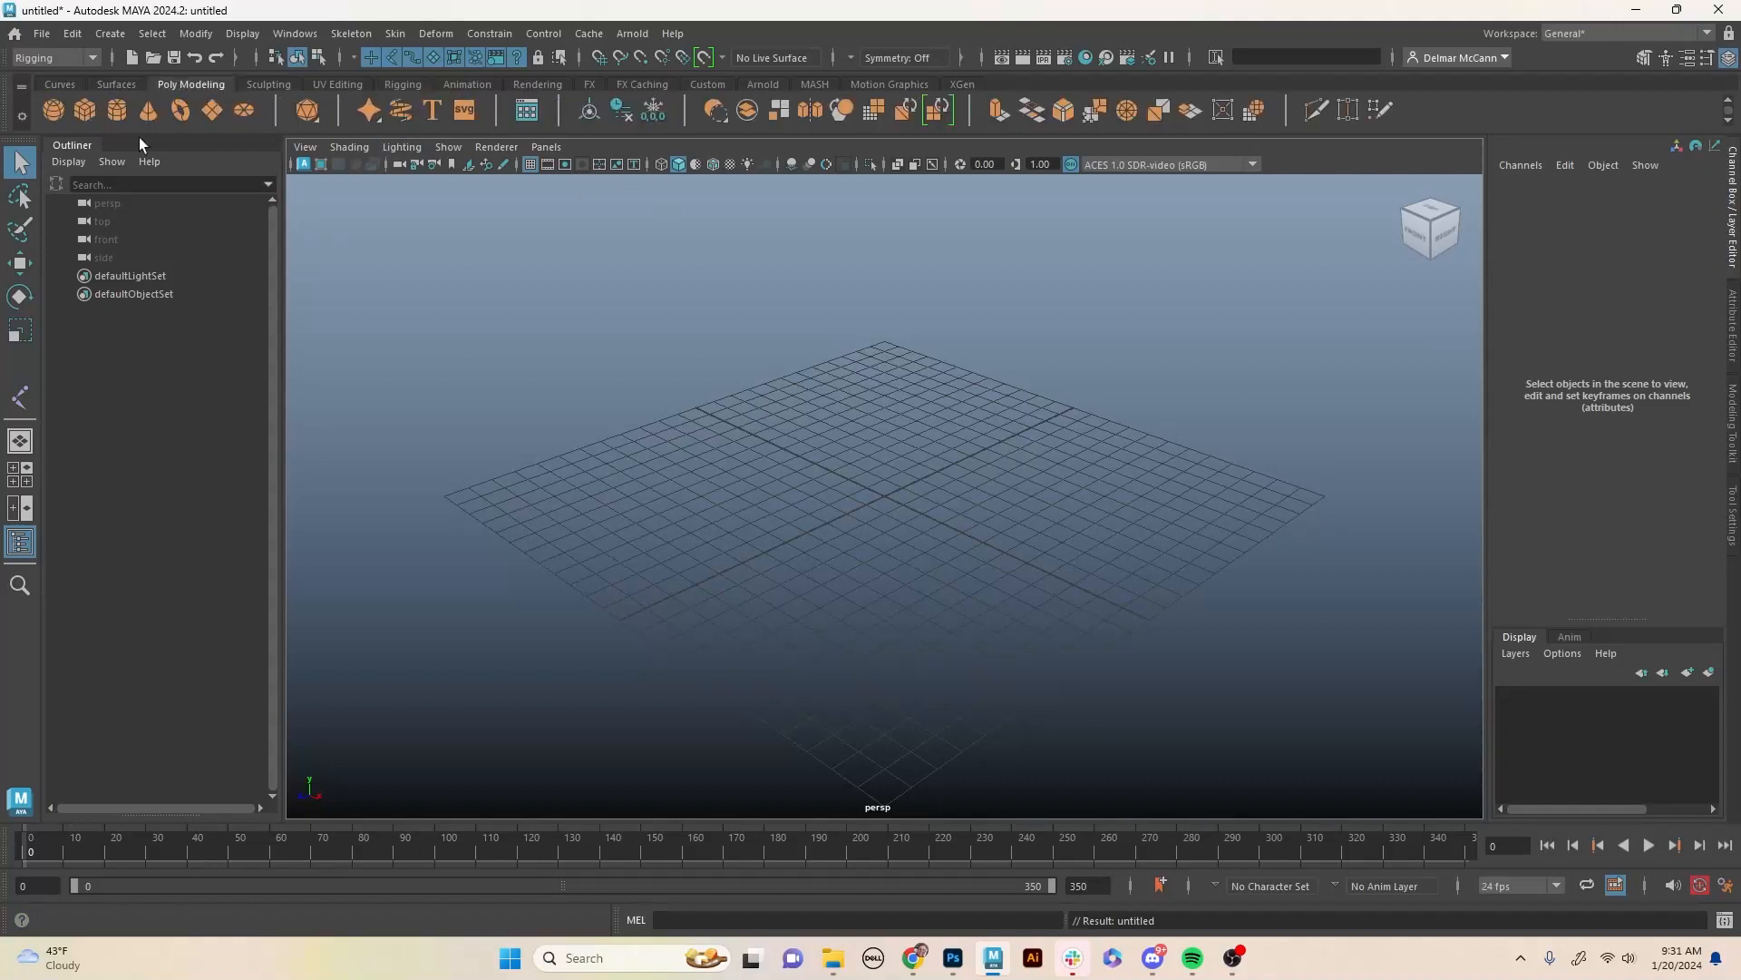
click(84, 111)
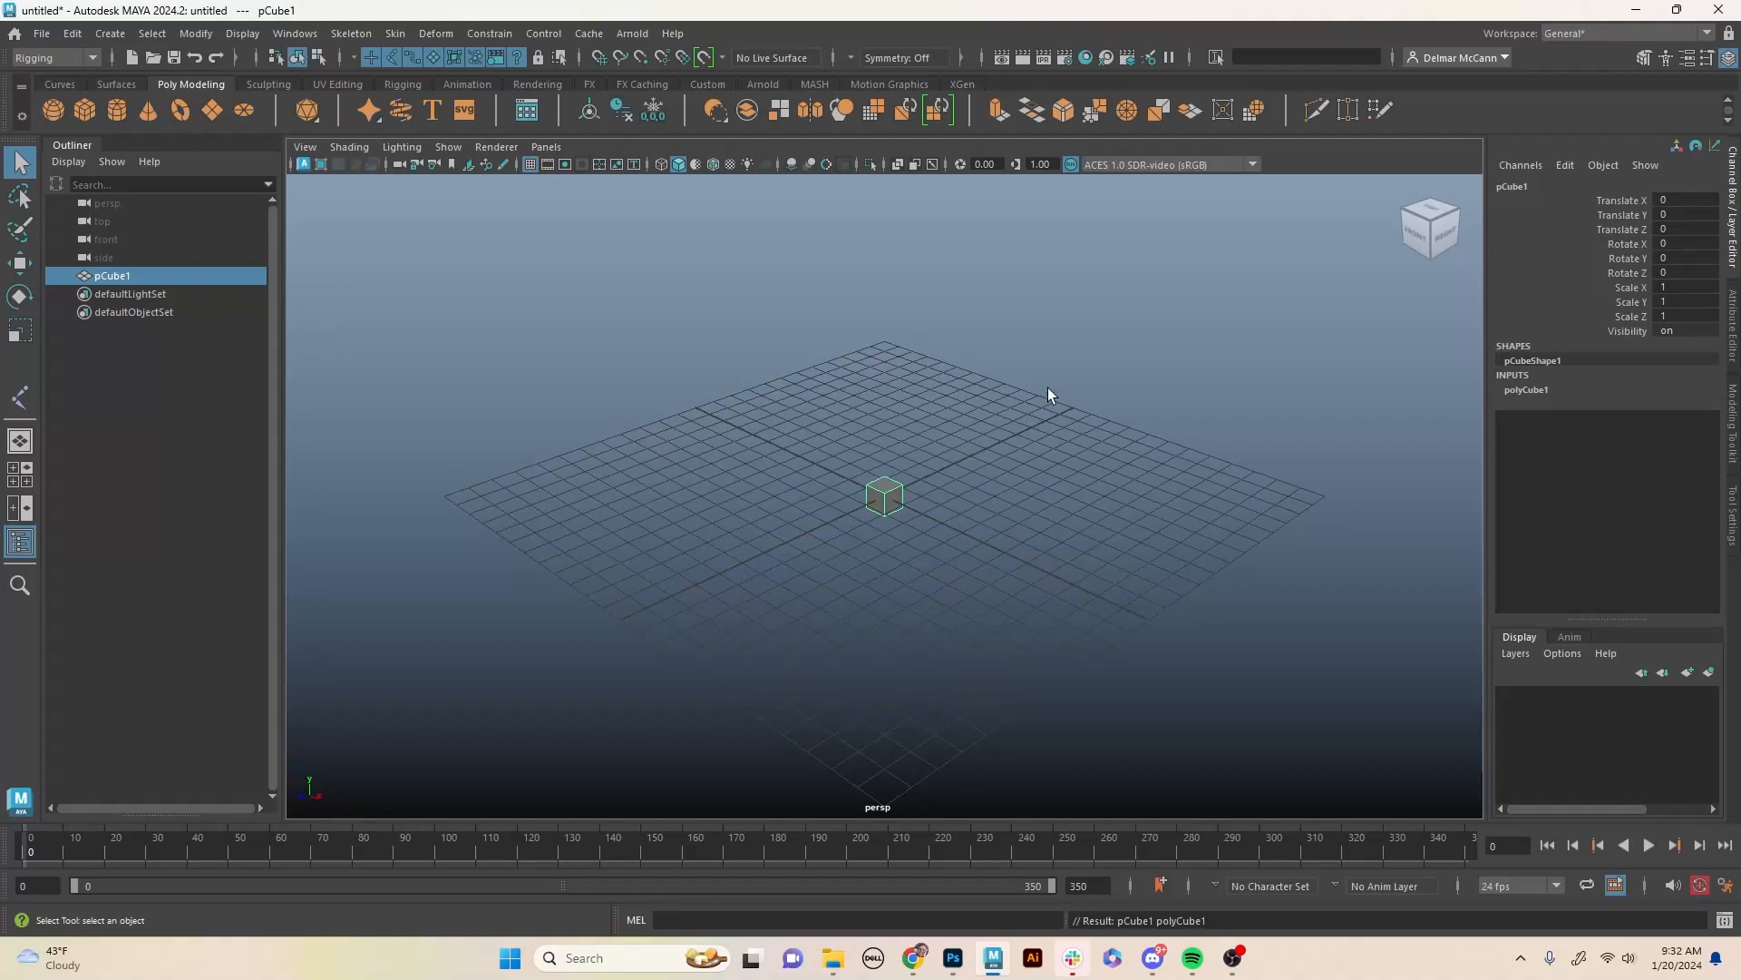
Create a chain of eight joints on the grid, curving around the cube with the Joint tool.
click(411, 88)
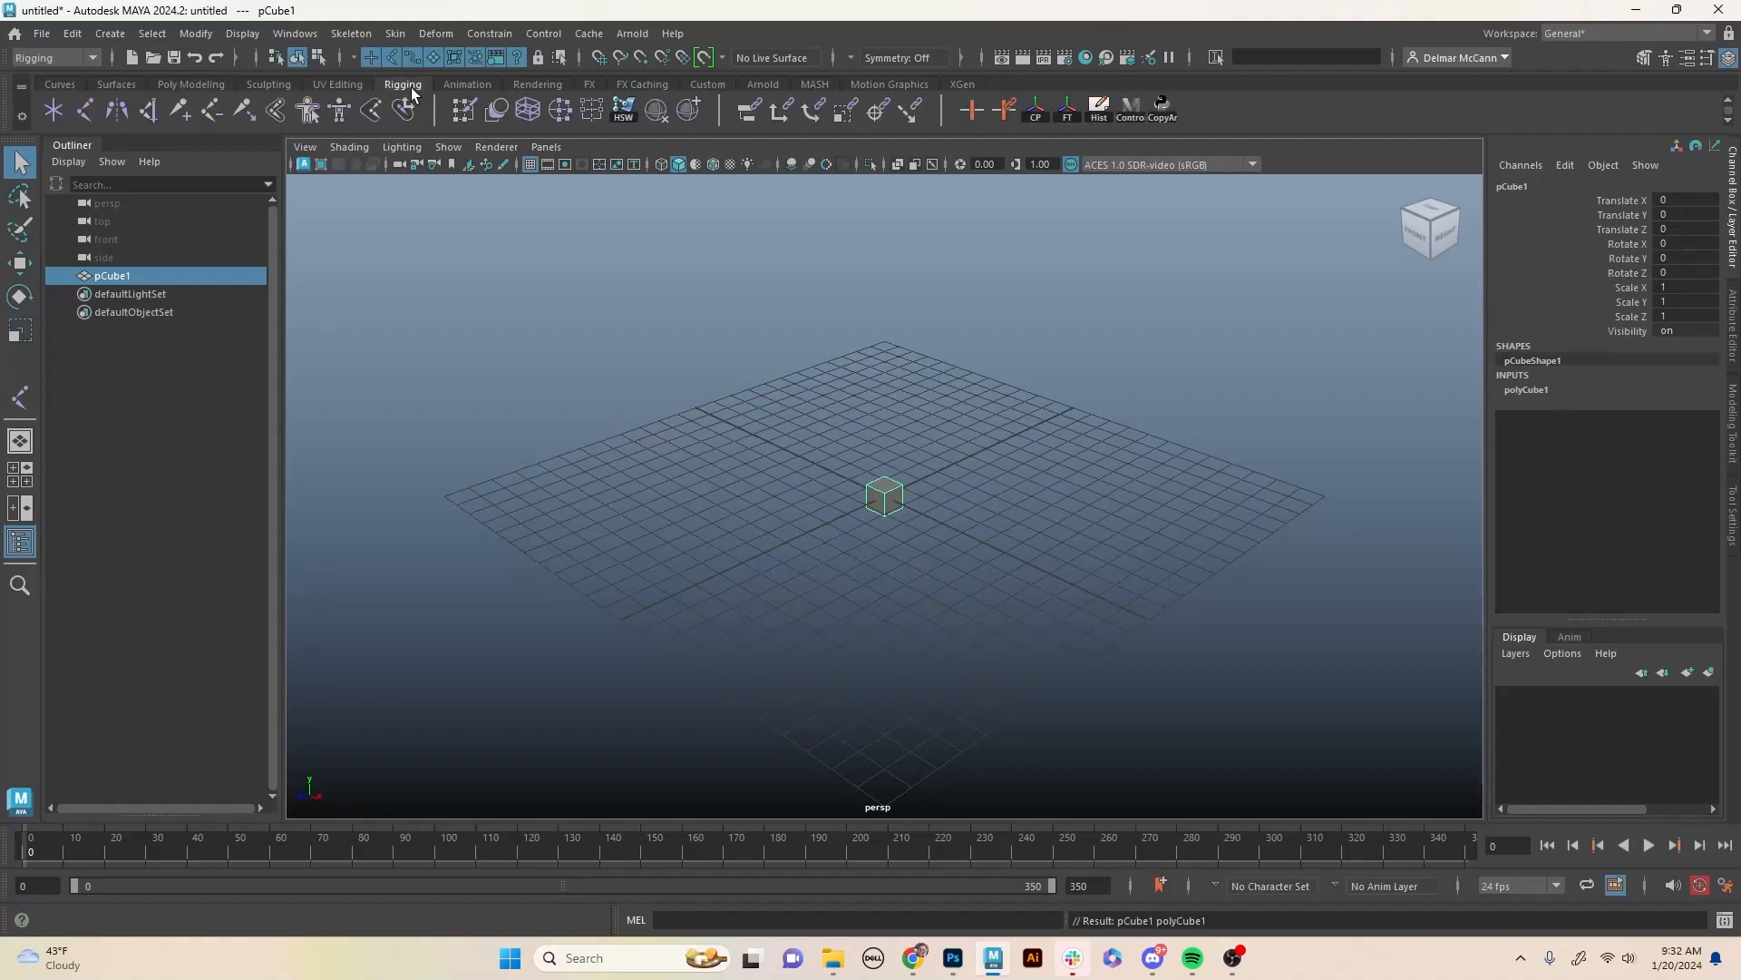
click(82, 111)
click(949, 506)
click(1058, 535)
click(1006, 606)
click(872, 612)
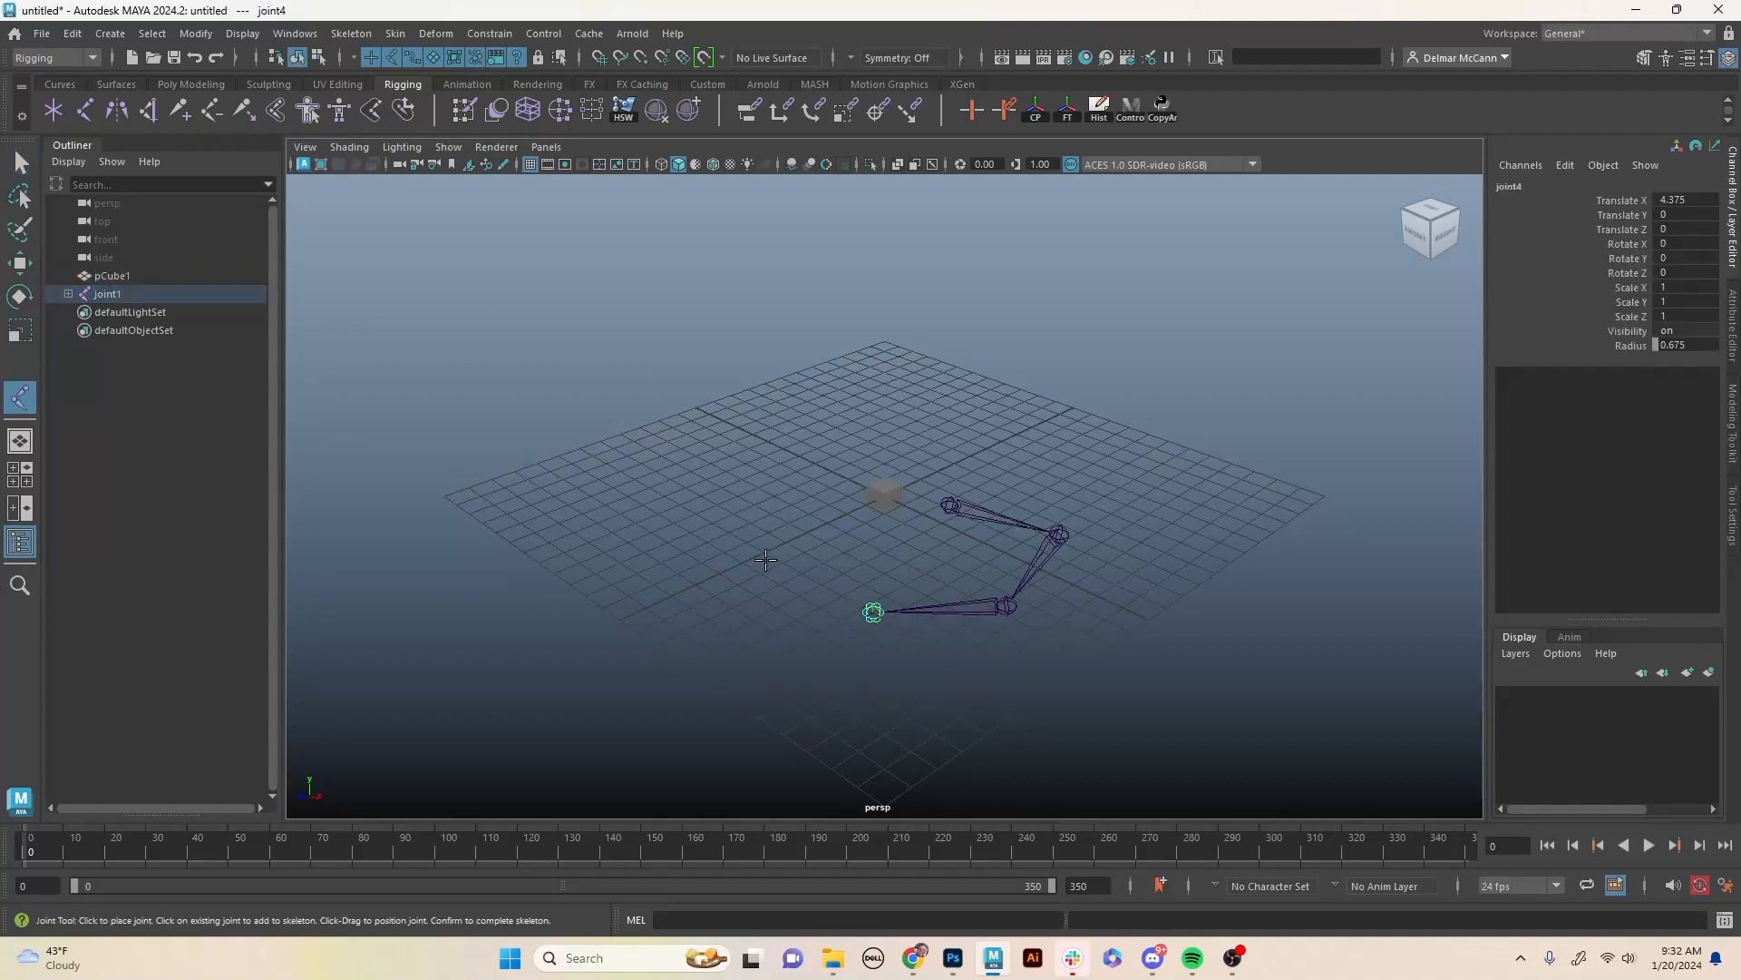
click(760, 557)
click(741, 461)
click(824, 424)
click(956, 418)
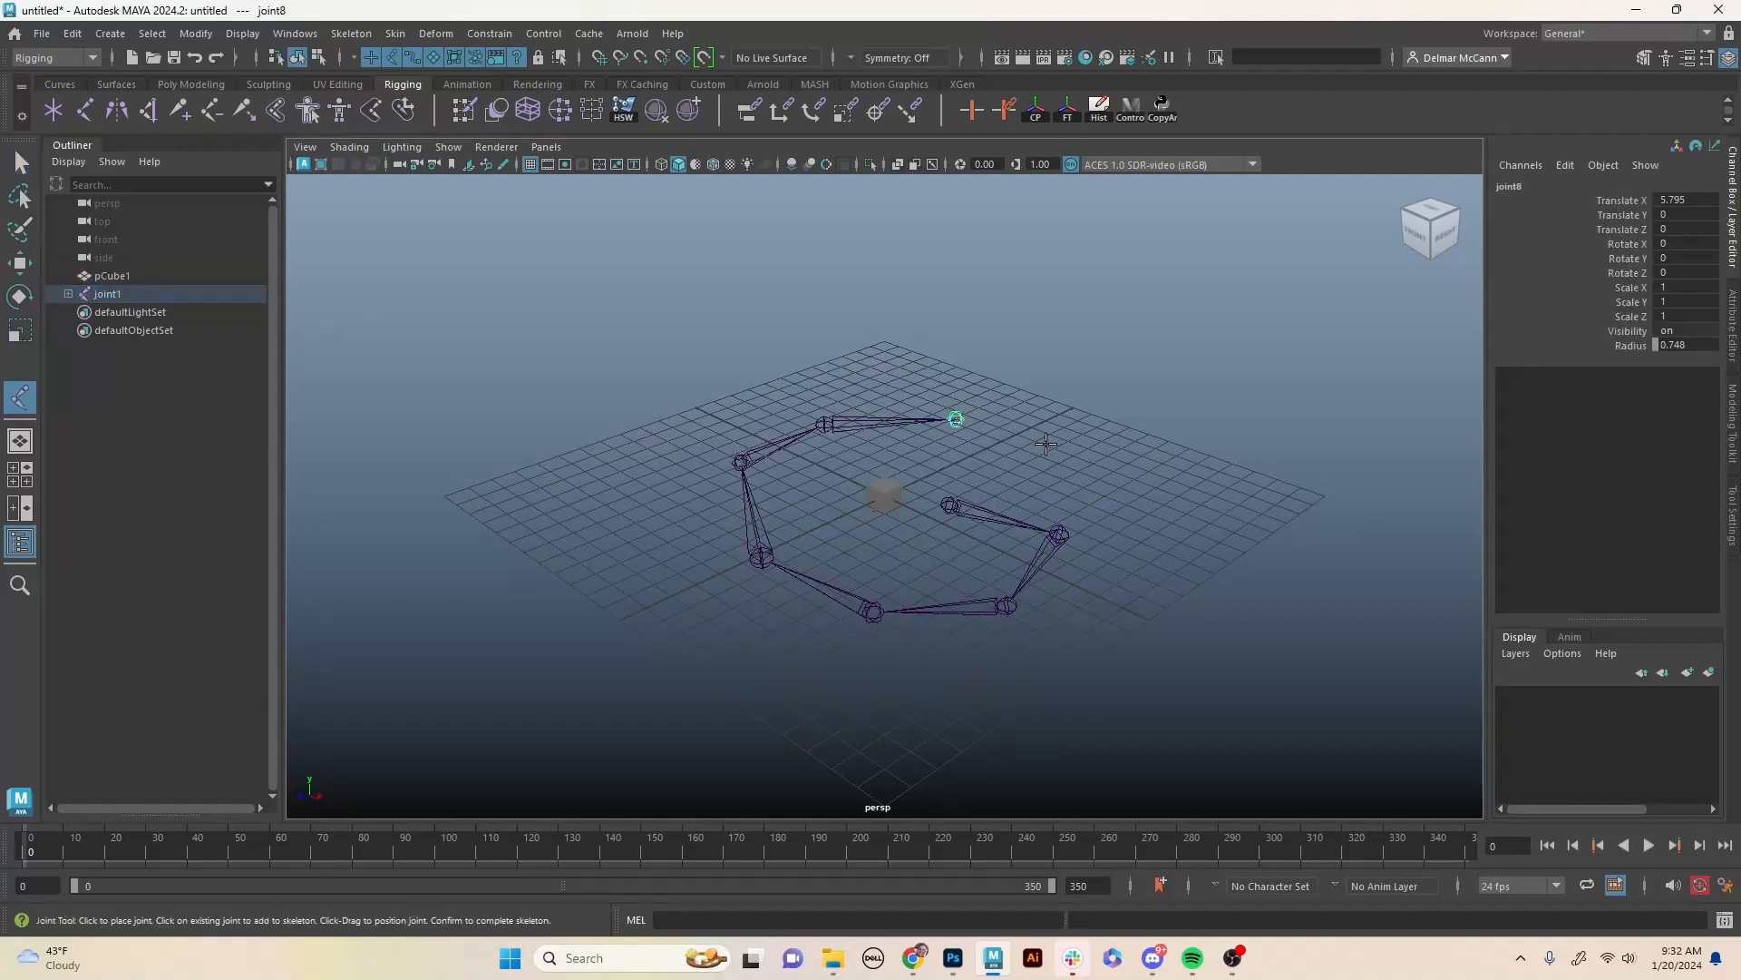
key(q)
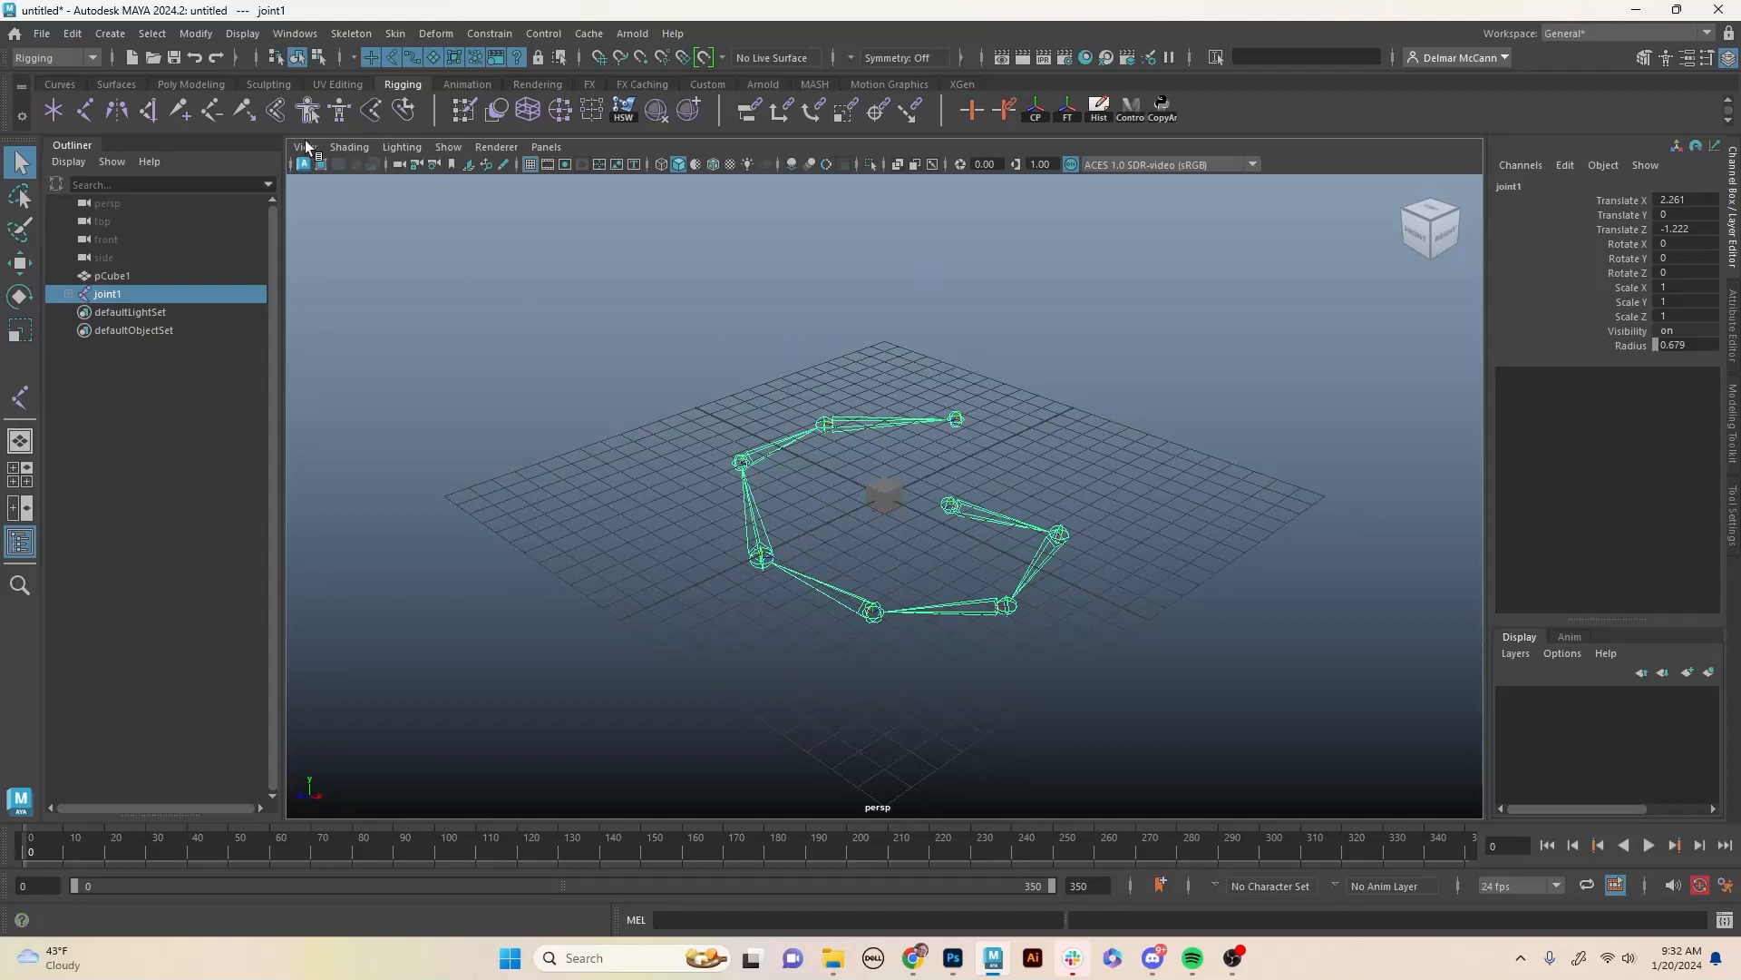
Create a separate three-joint chain on the grid beyond the open end of the curved chain.
click(88, 112)
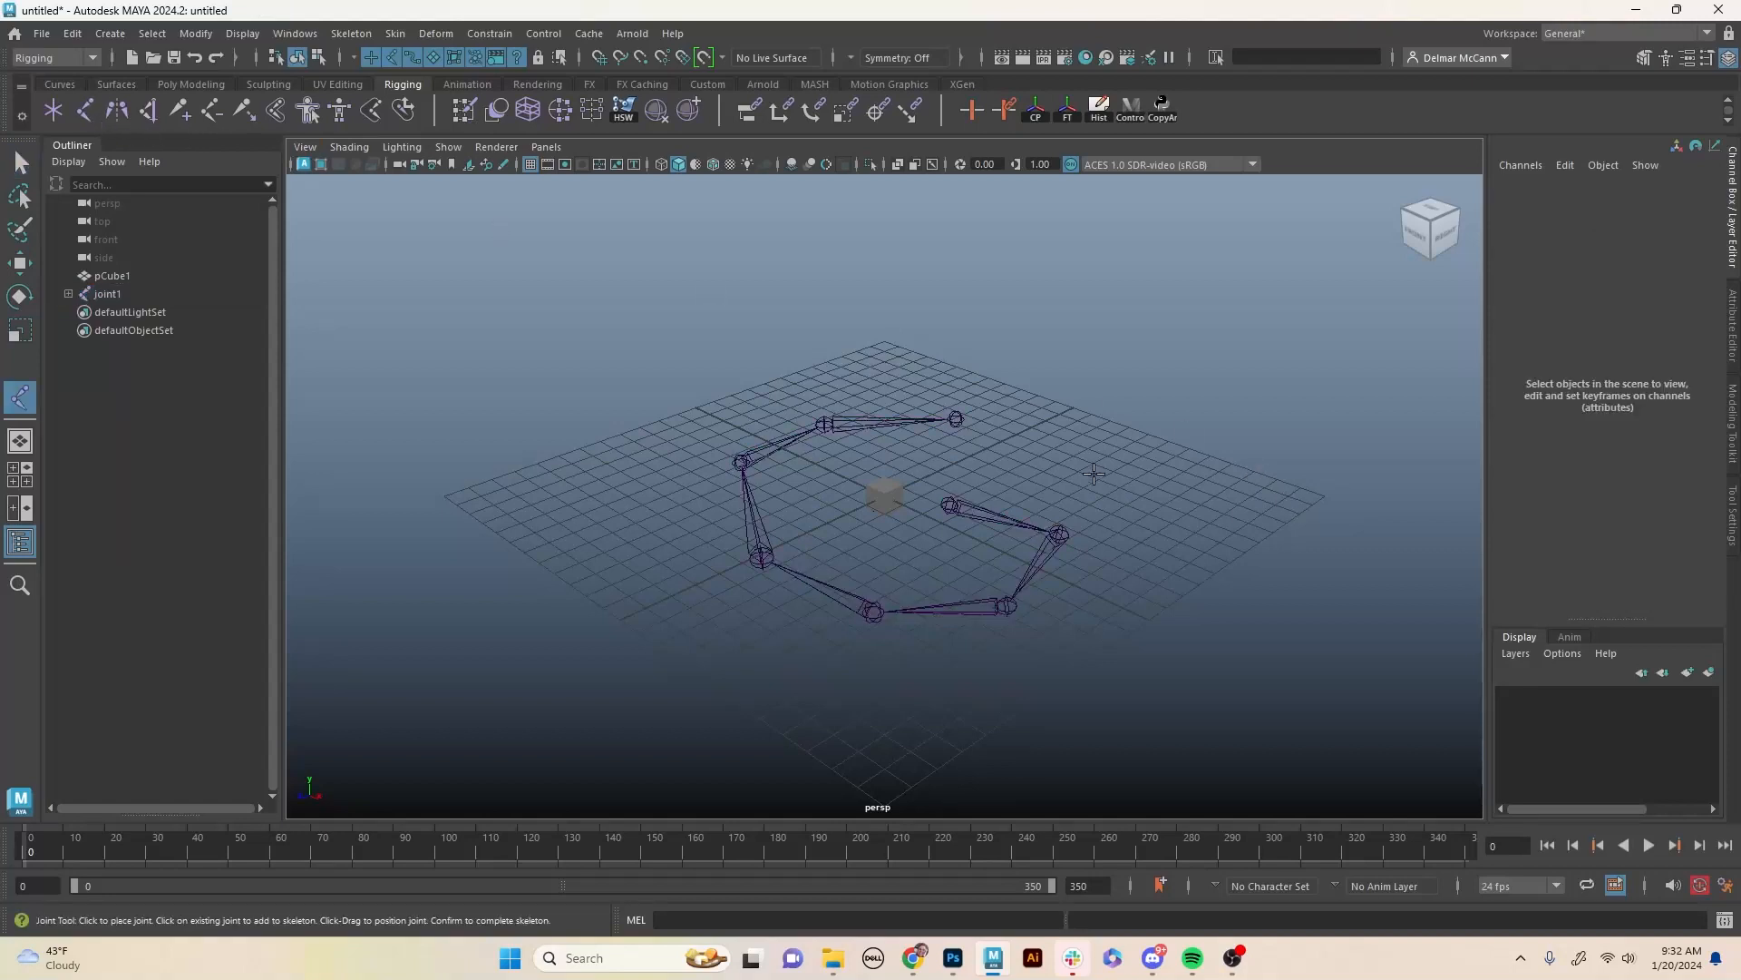
click(1035, 449)
click(1133, 485)
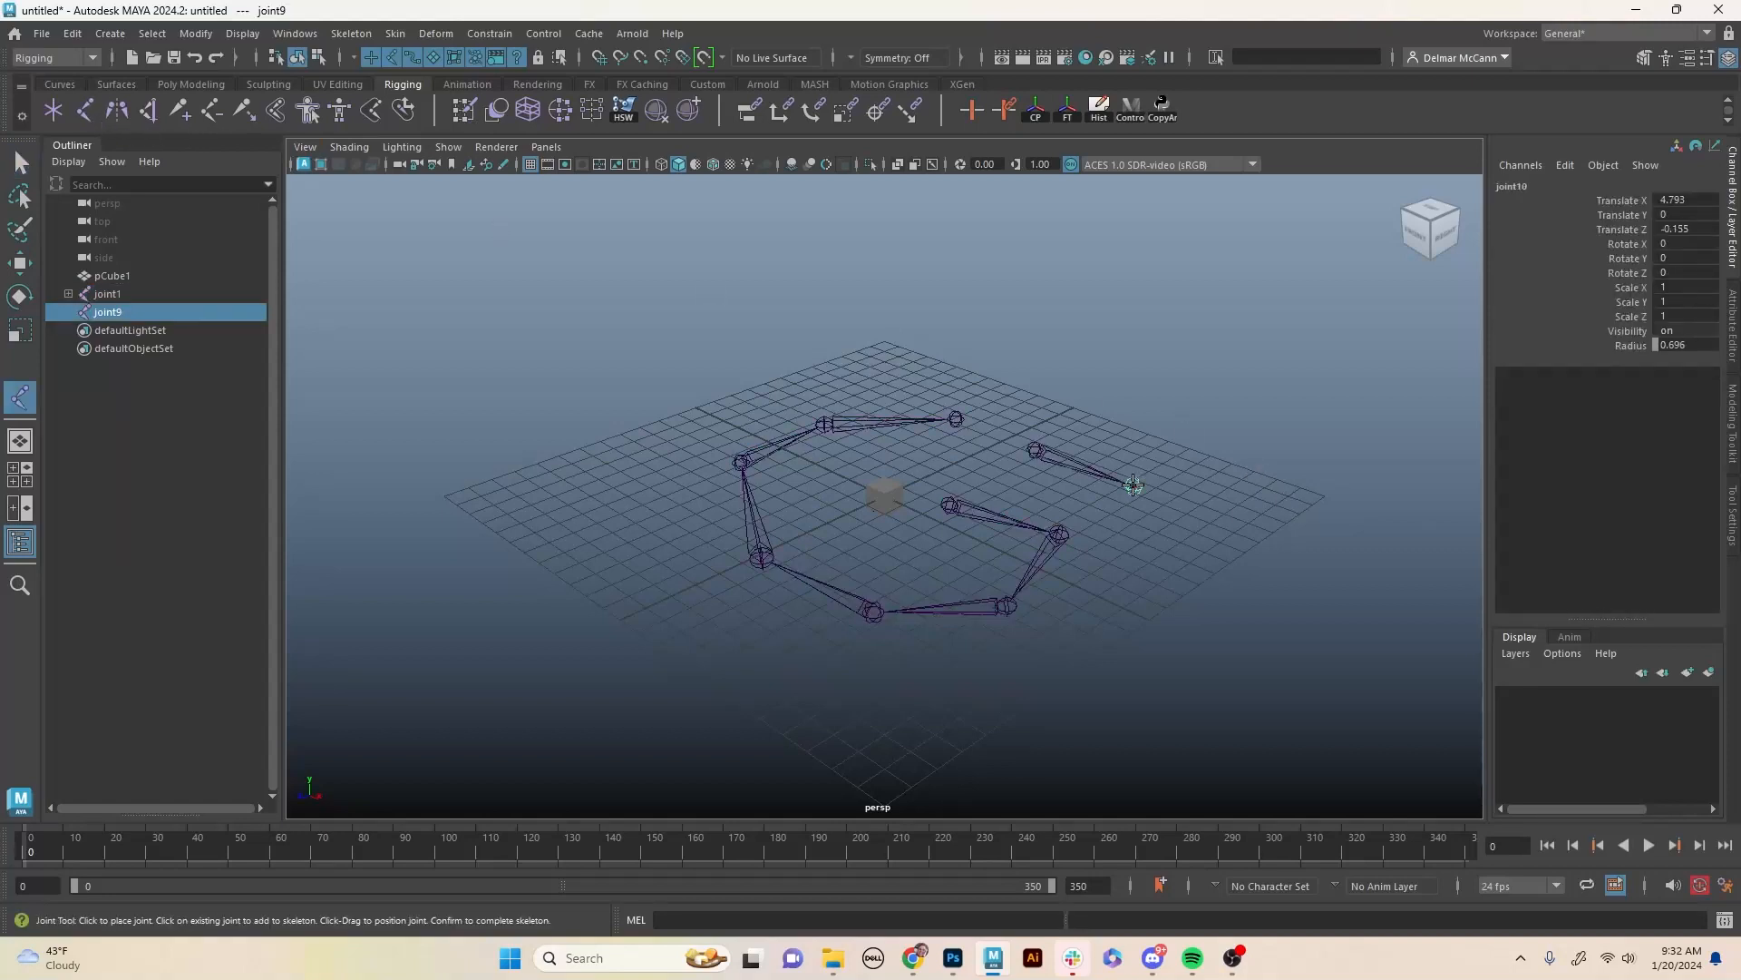
click(1195, 523)
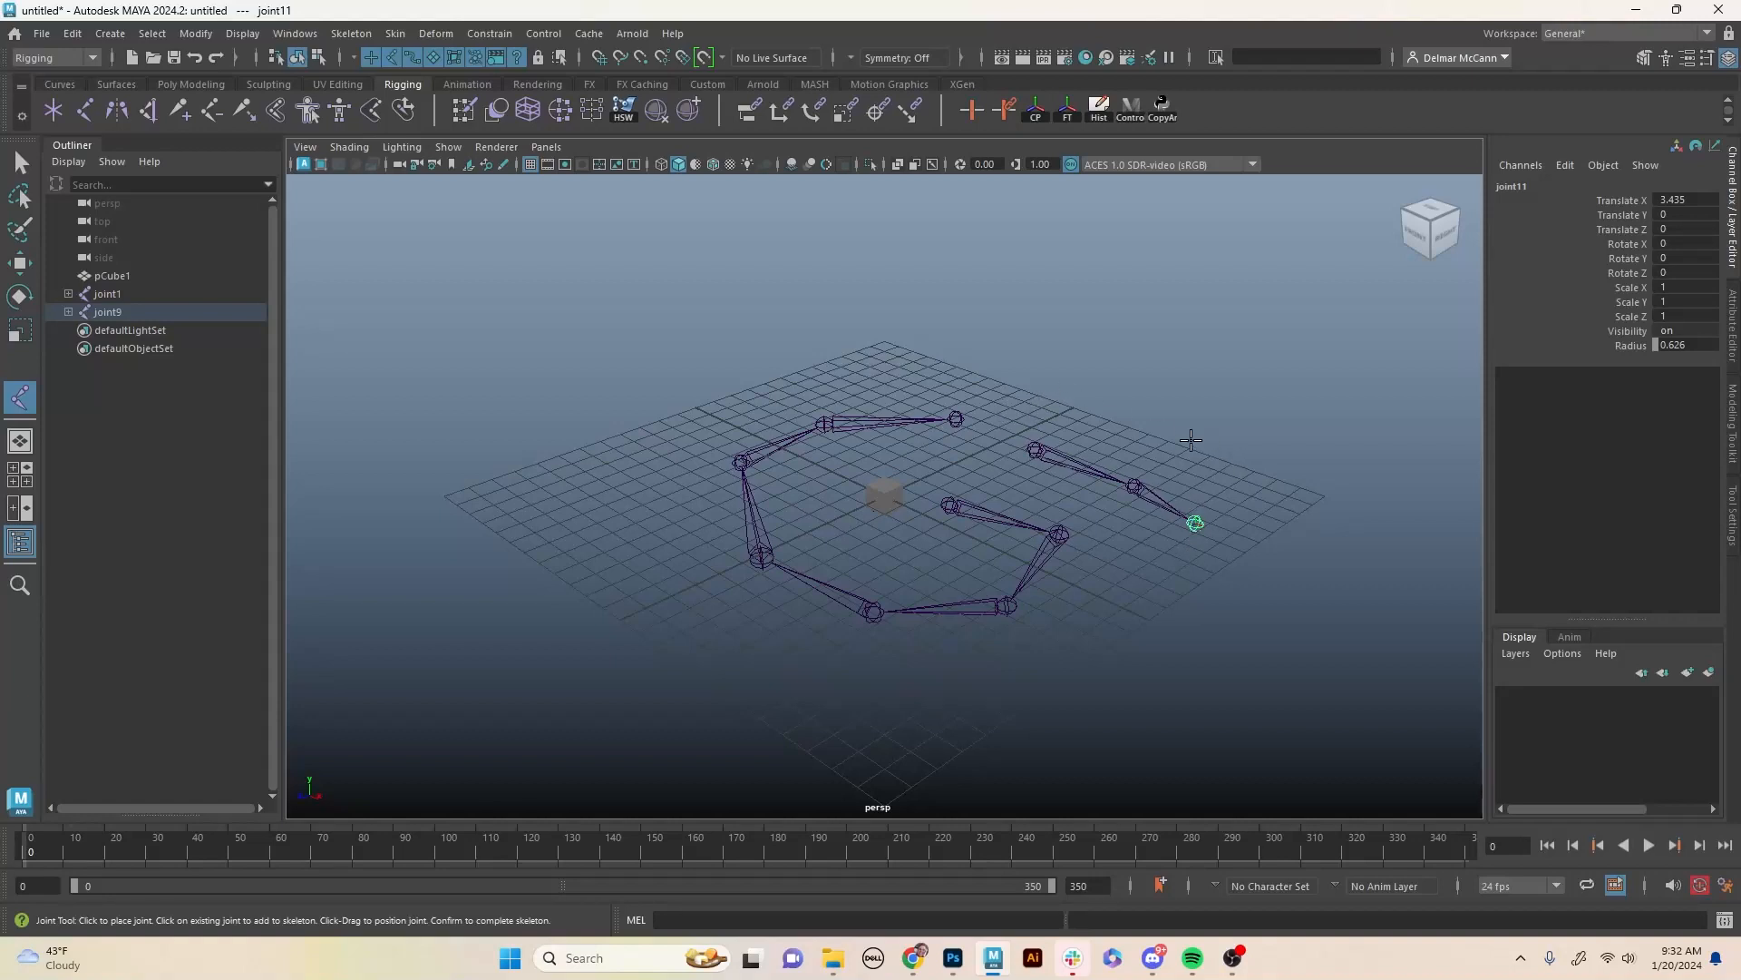
key(Return)
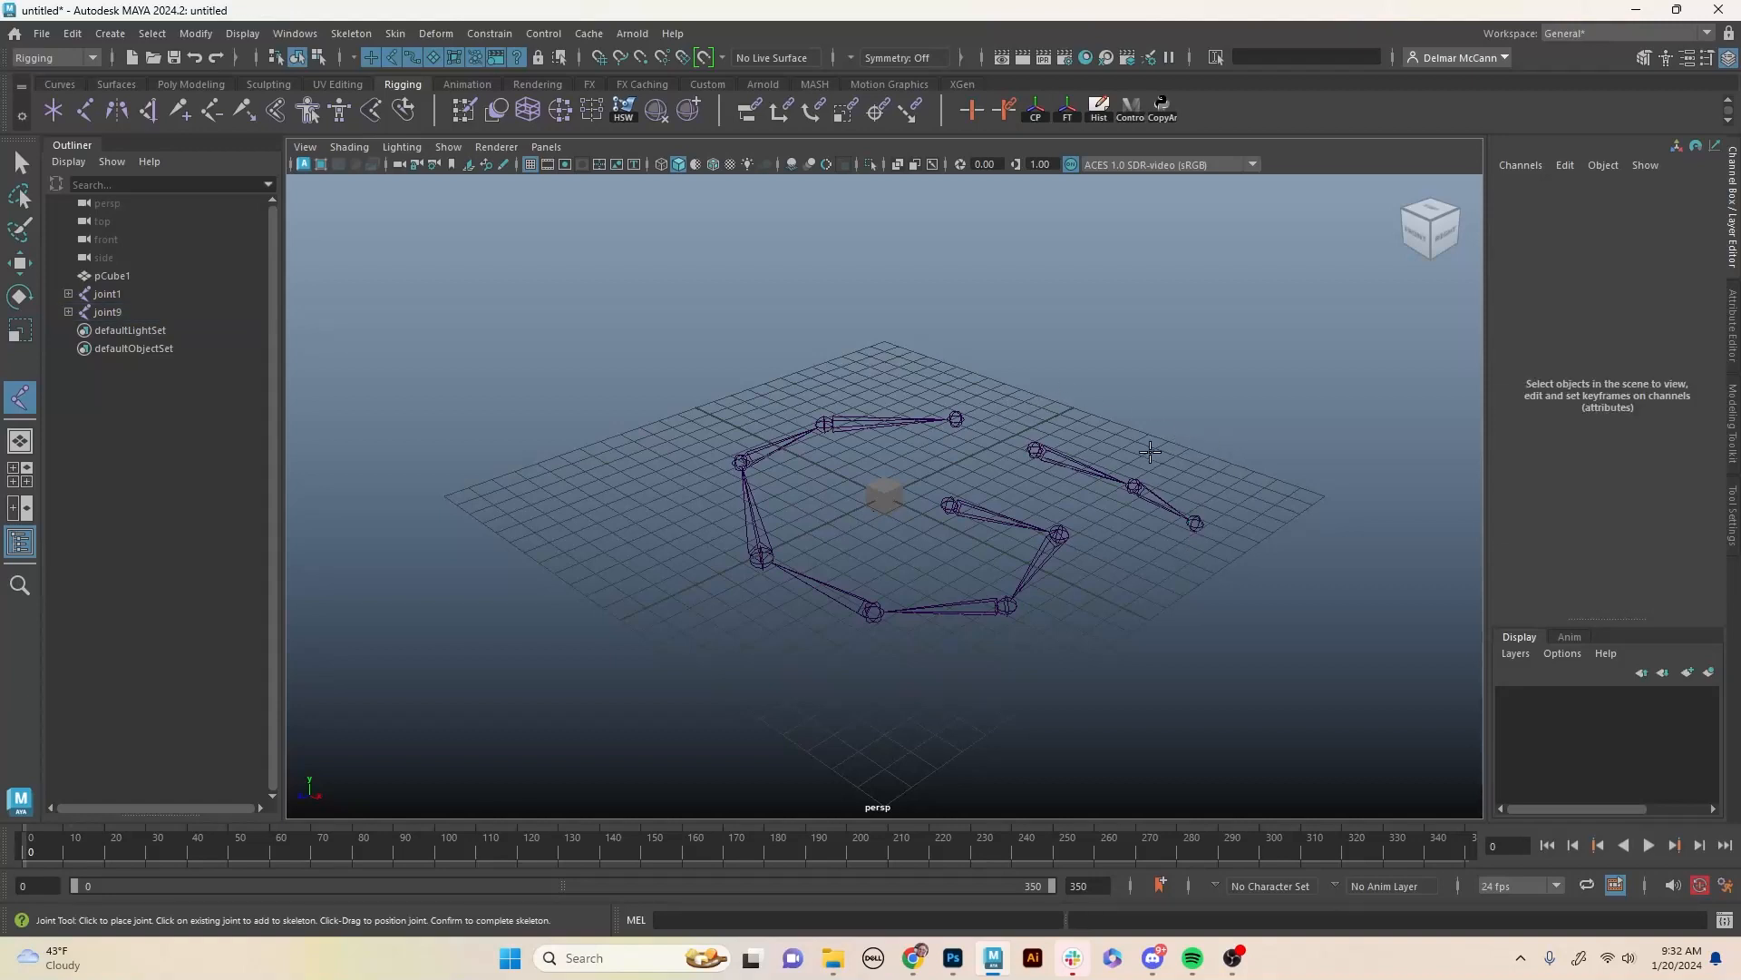
Create a second three-joint chain parallel to the short one, on the side farther from the cube.
click(1066, 411)
click(1156, 444)
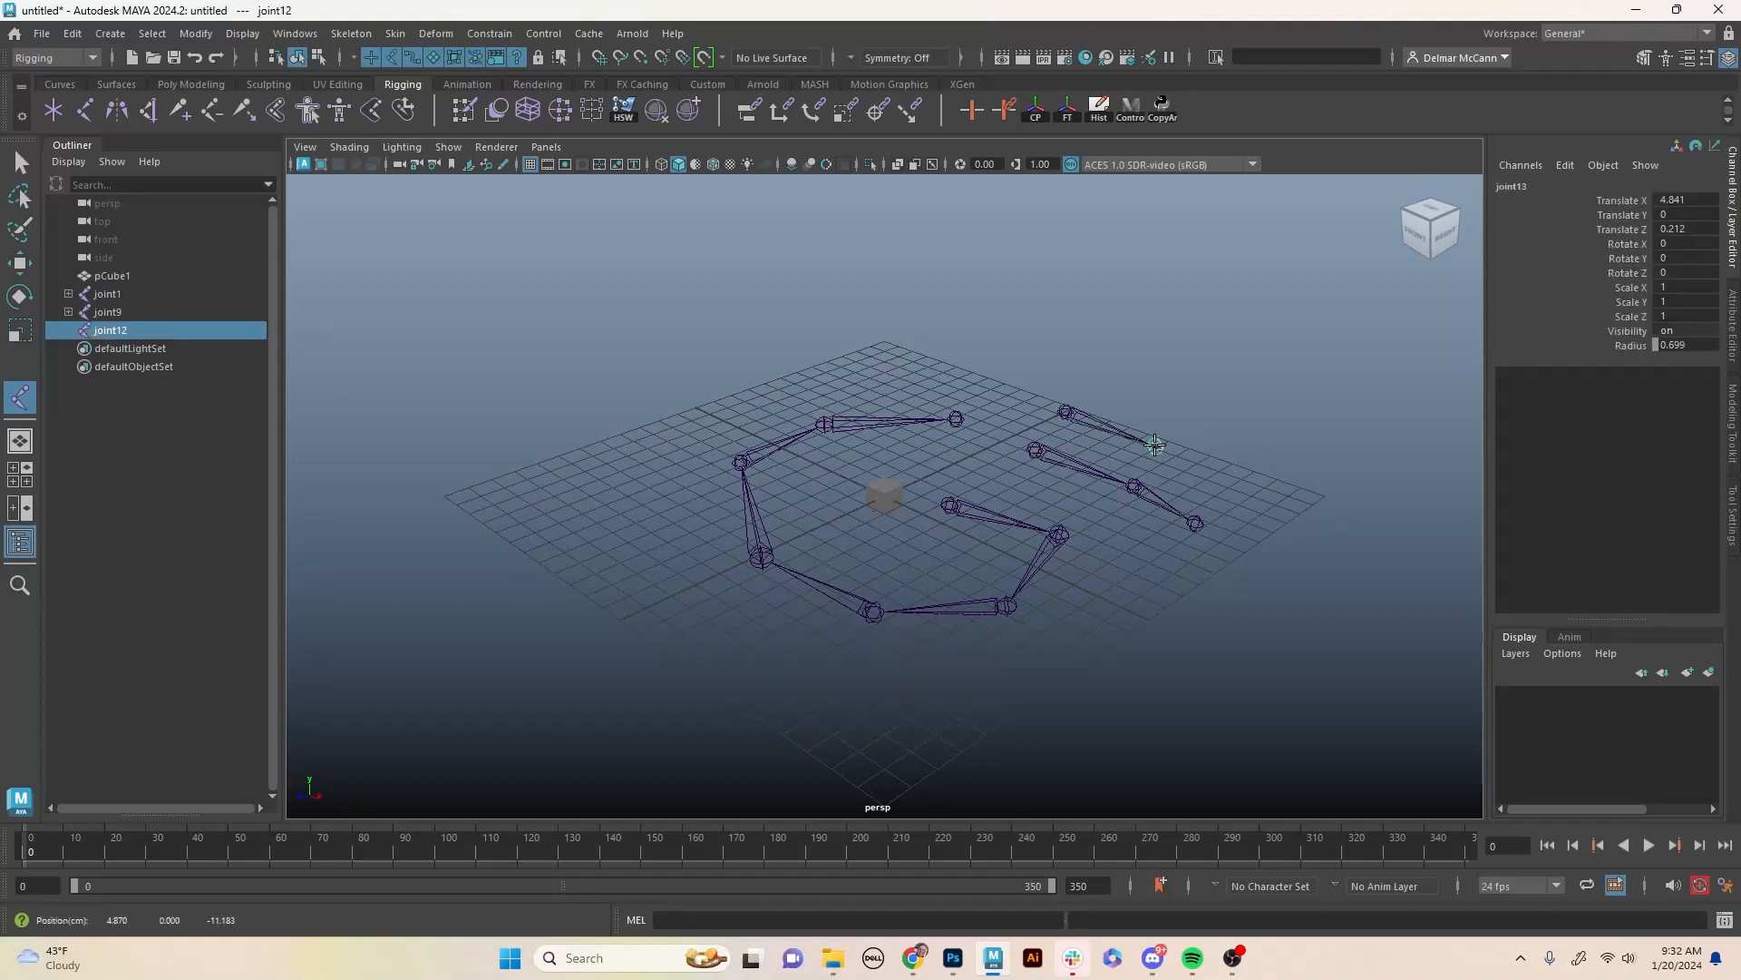
click(1214, 492)
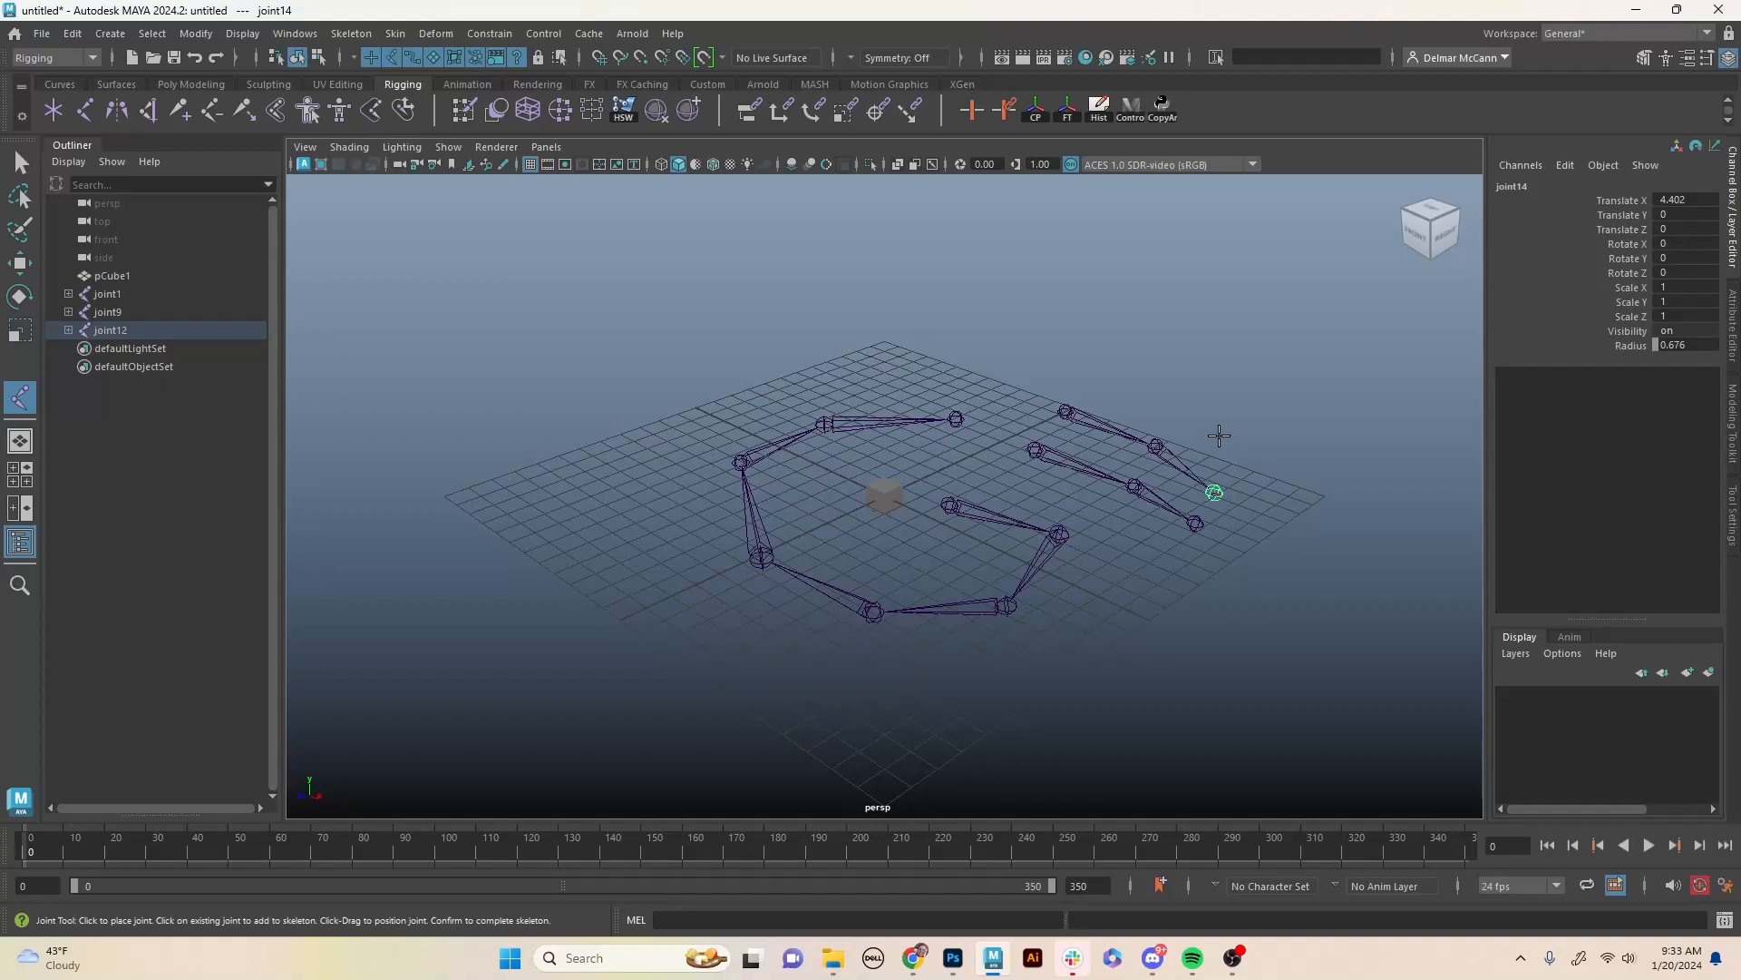
key(Return)
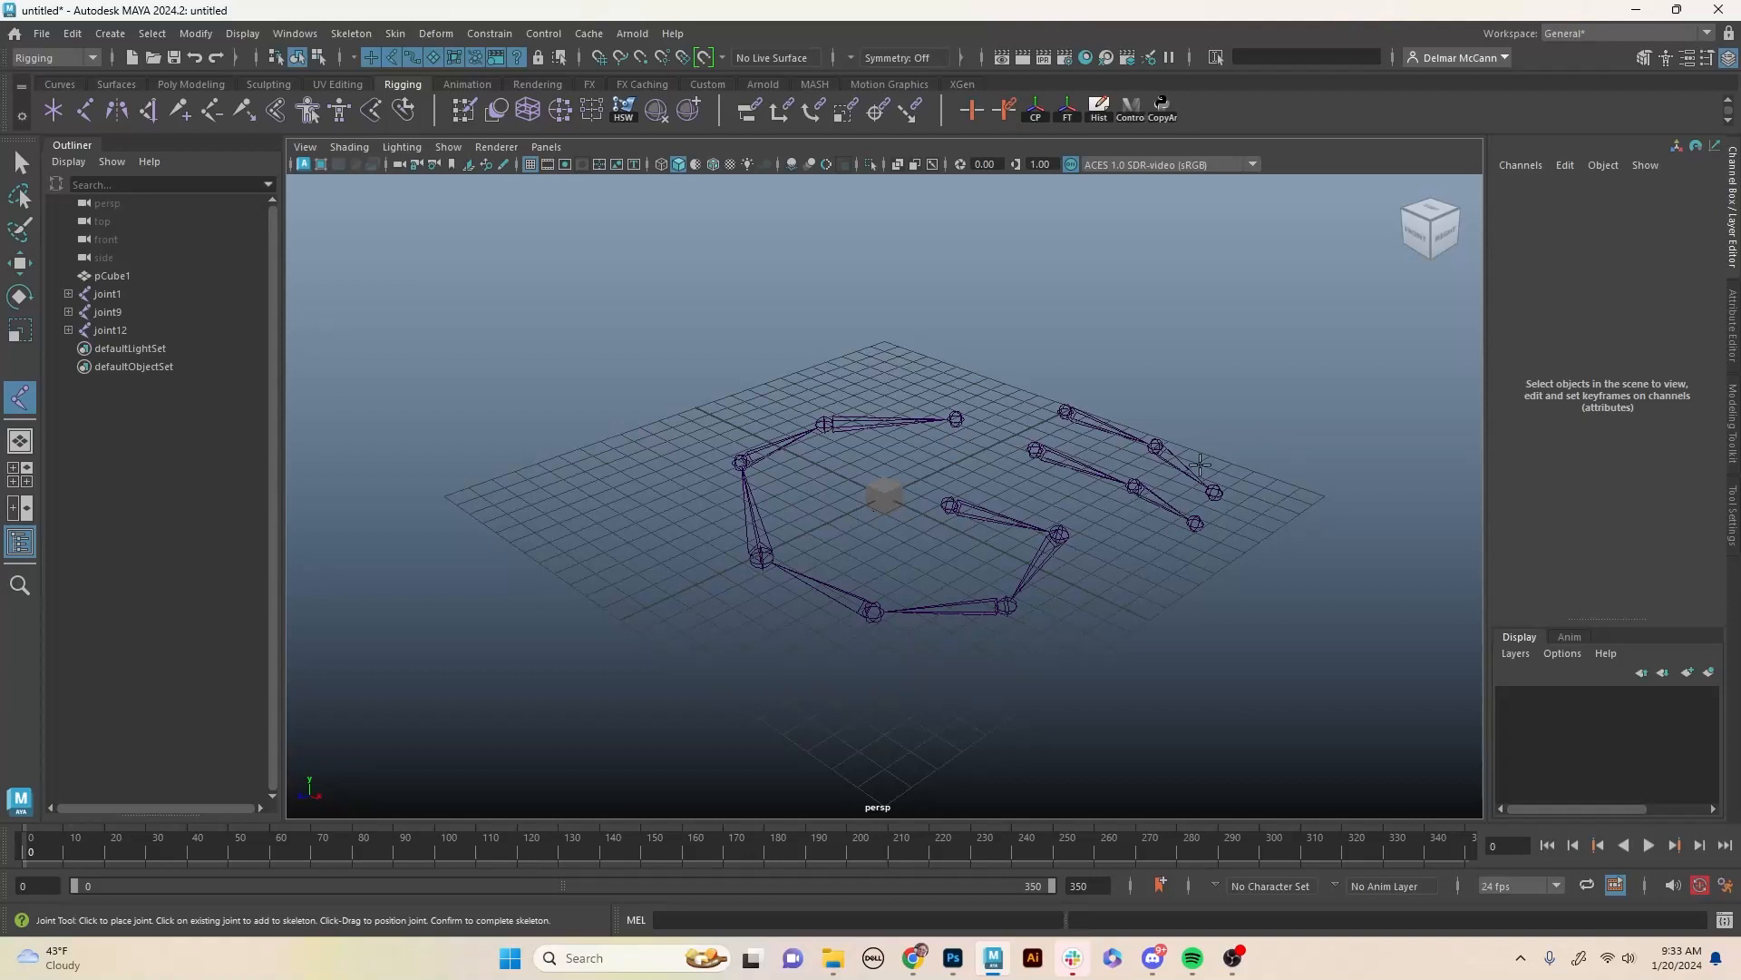
Create a third three-joint chain between the first short chain and the start of the curved chain.
click(1010, 475)
click(1104, 513)
click(1152, 562)
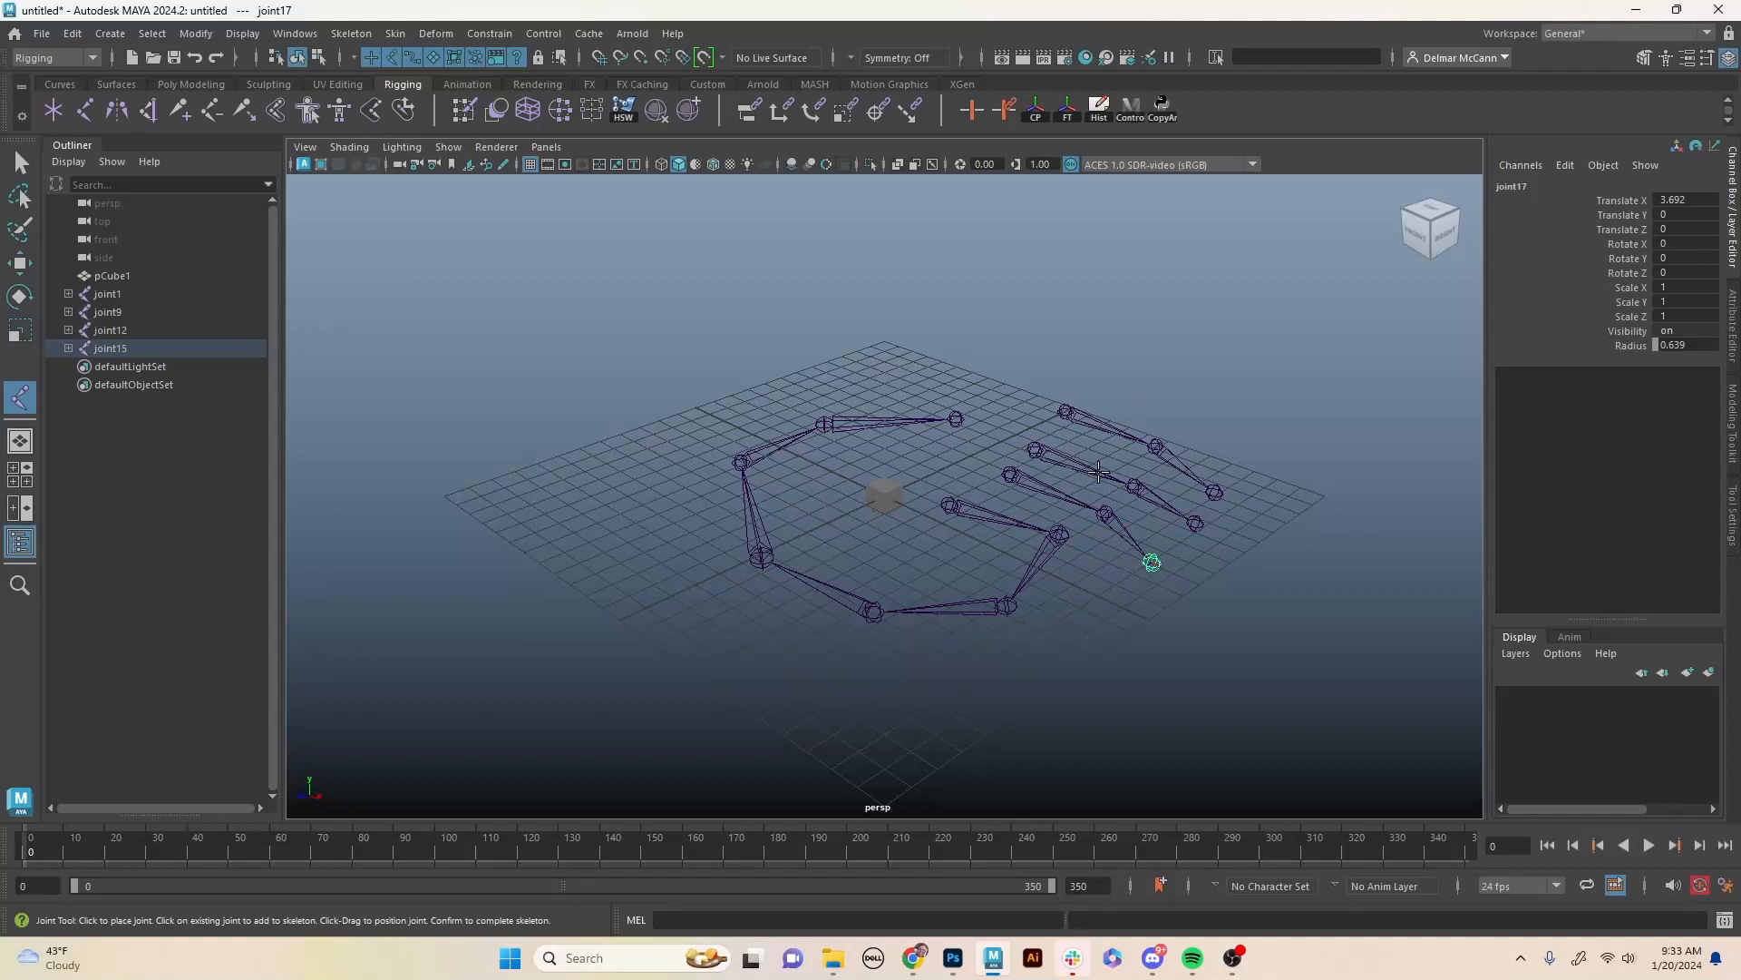
key(Return)
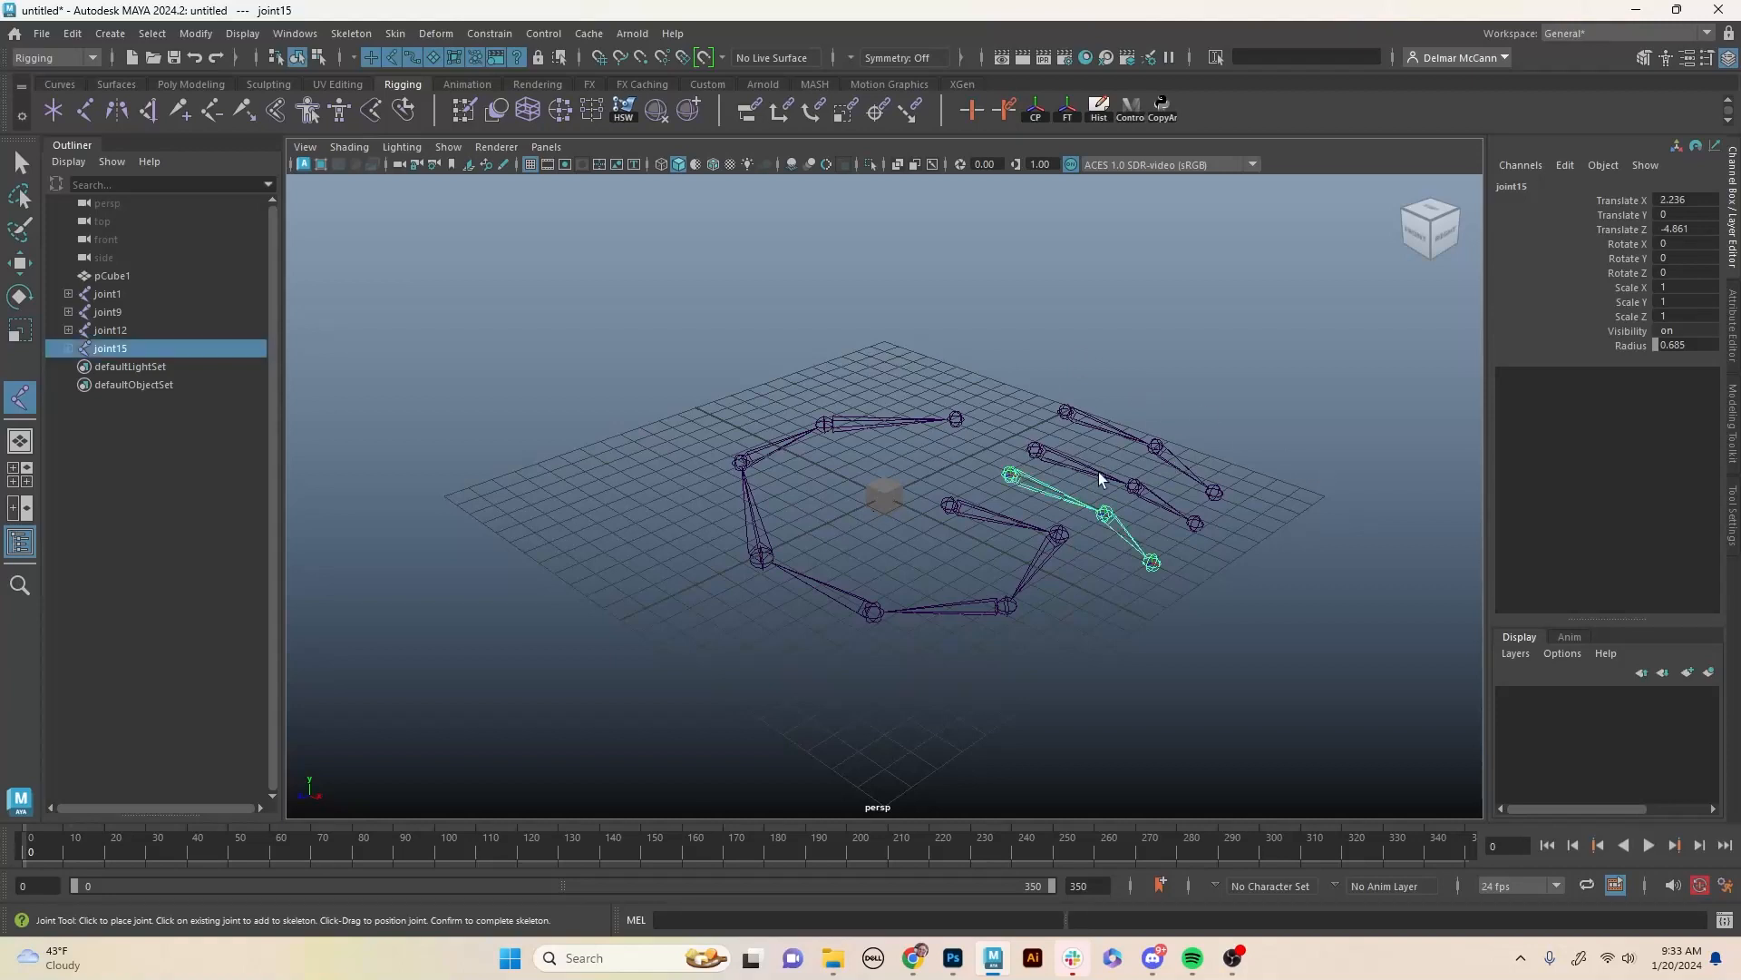
Delete all three short joint chains, keeping only the curved chain and the cube.
key(Delete)
click(1083, 472)
key(Delete)
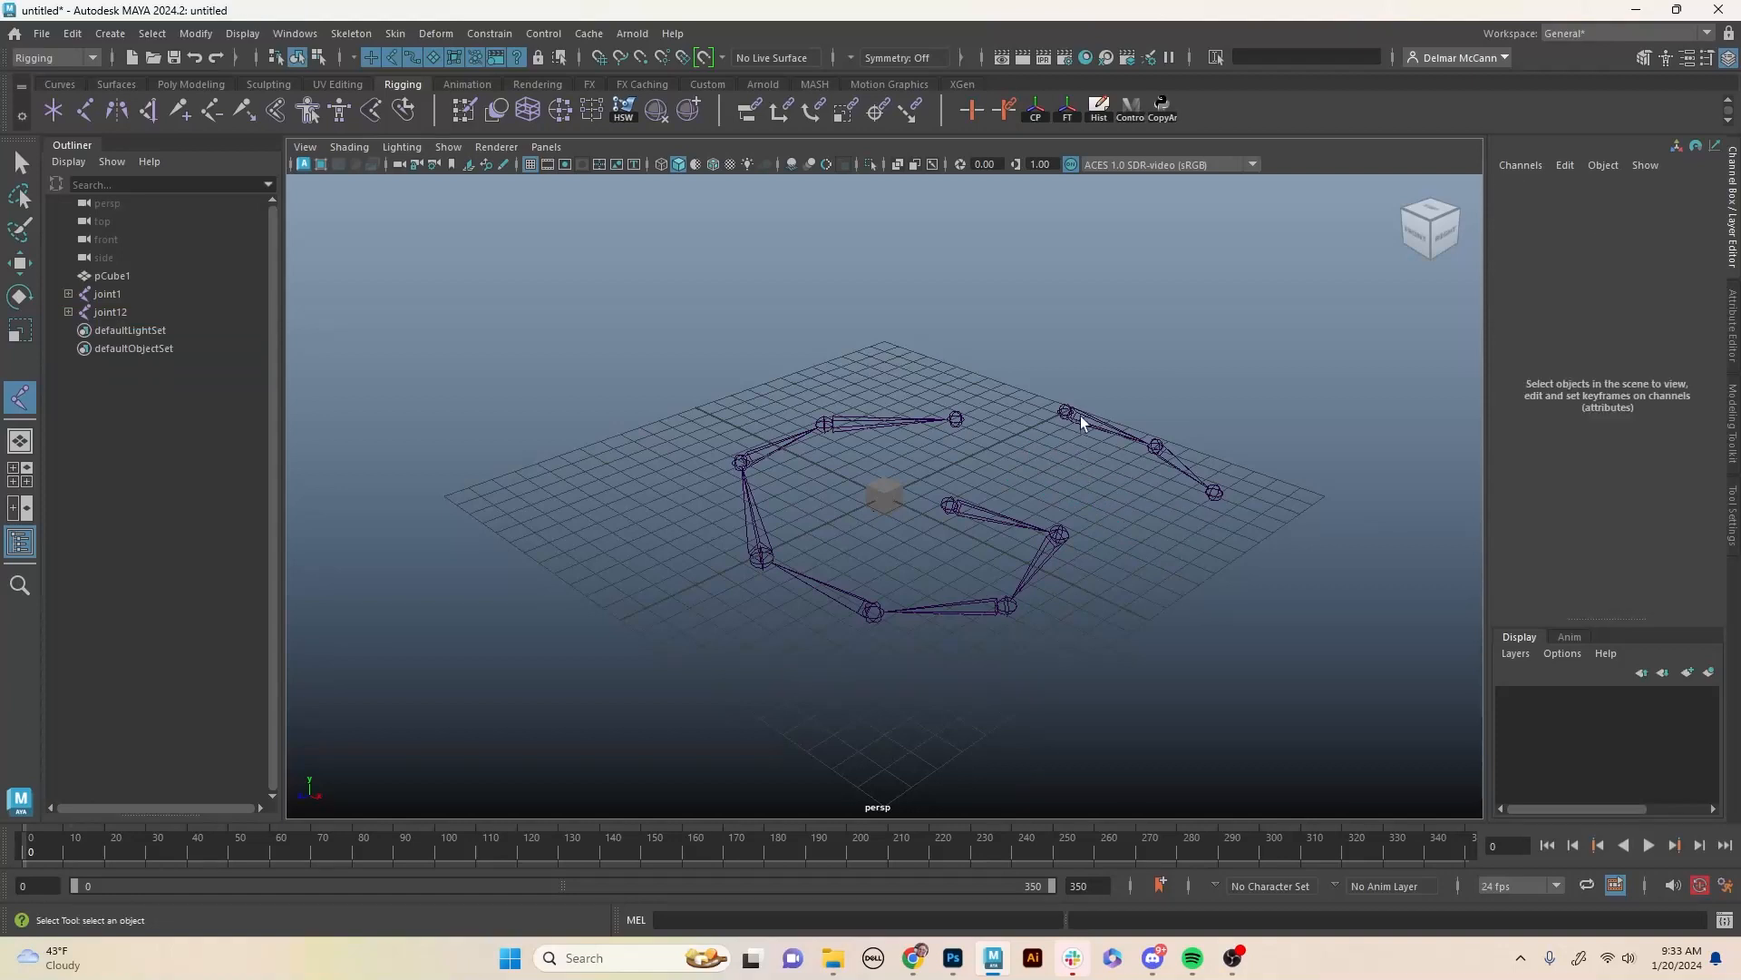
click(1081, 416)
key(Delete)
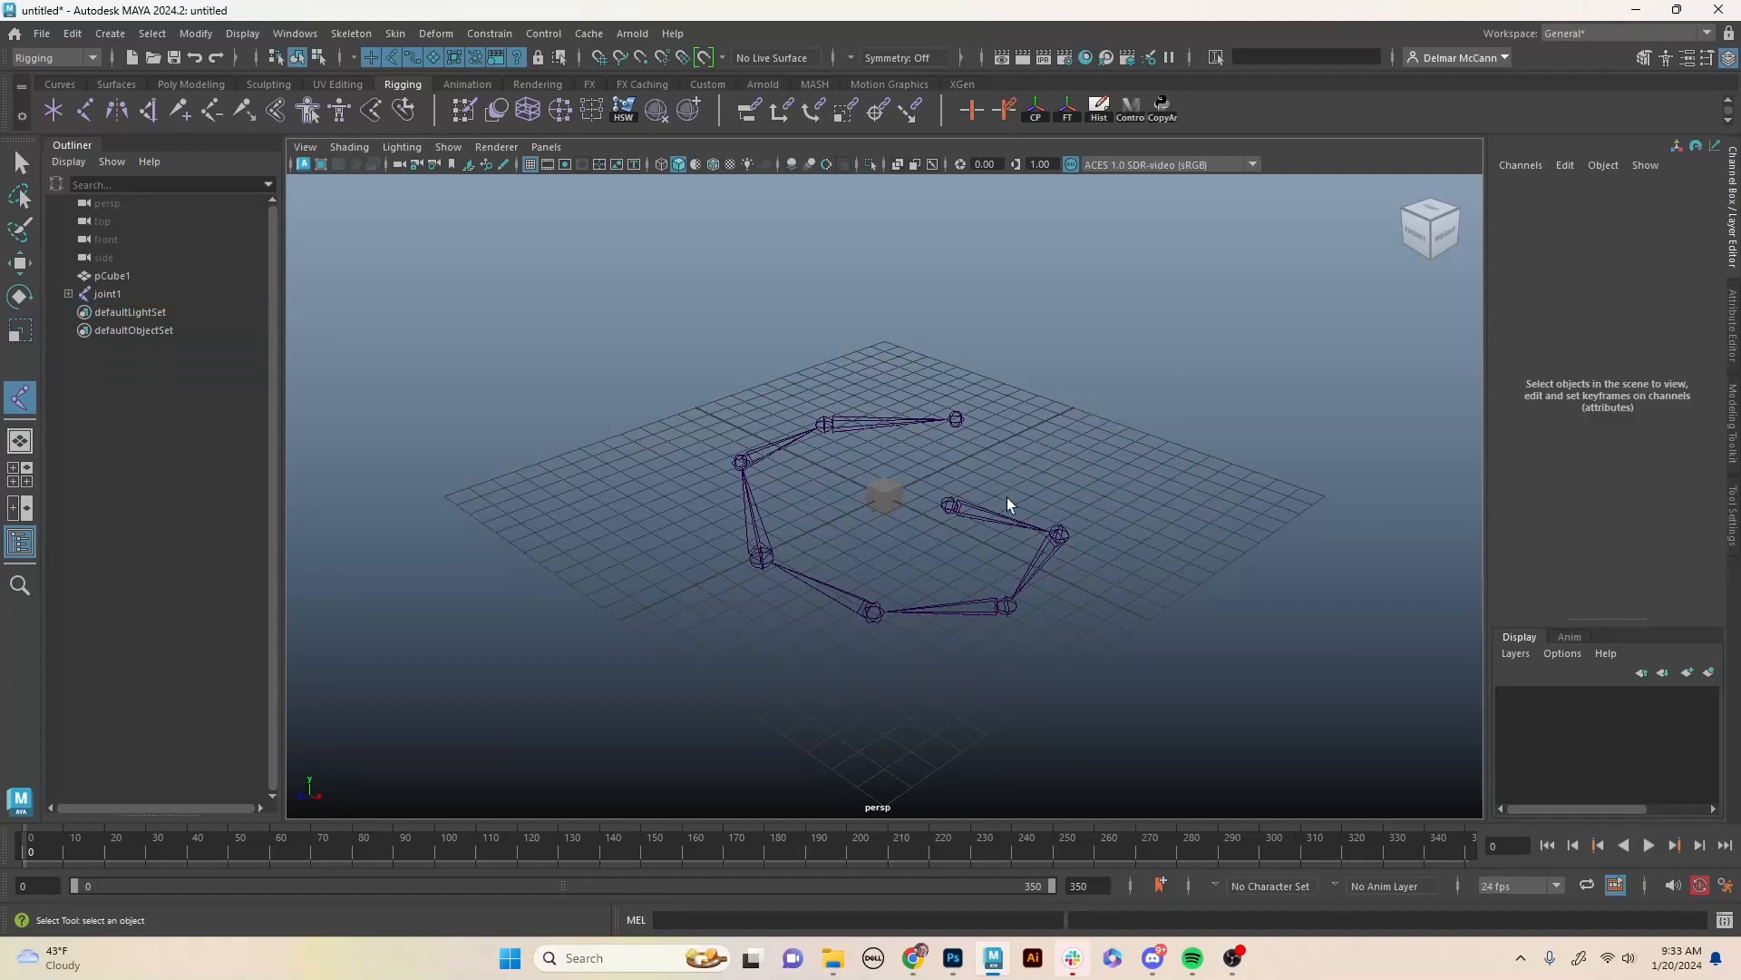
Examine the cube's transform node and shape node attributes in the Attribute Editor.
click(979, 508)
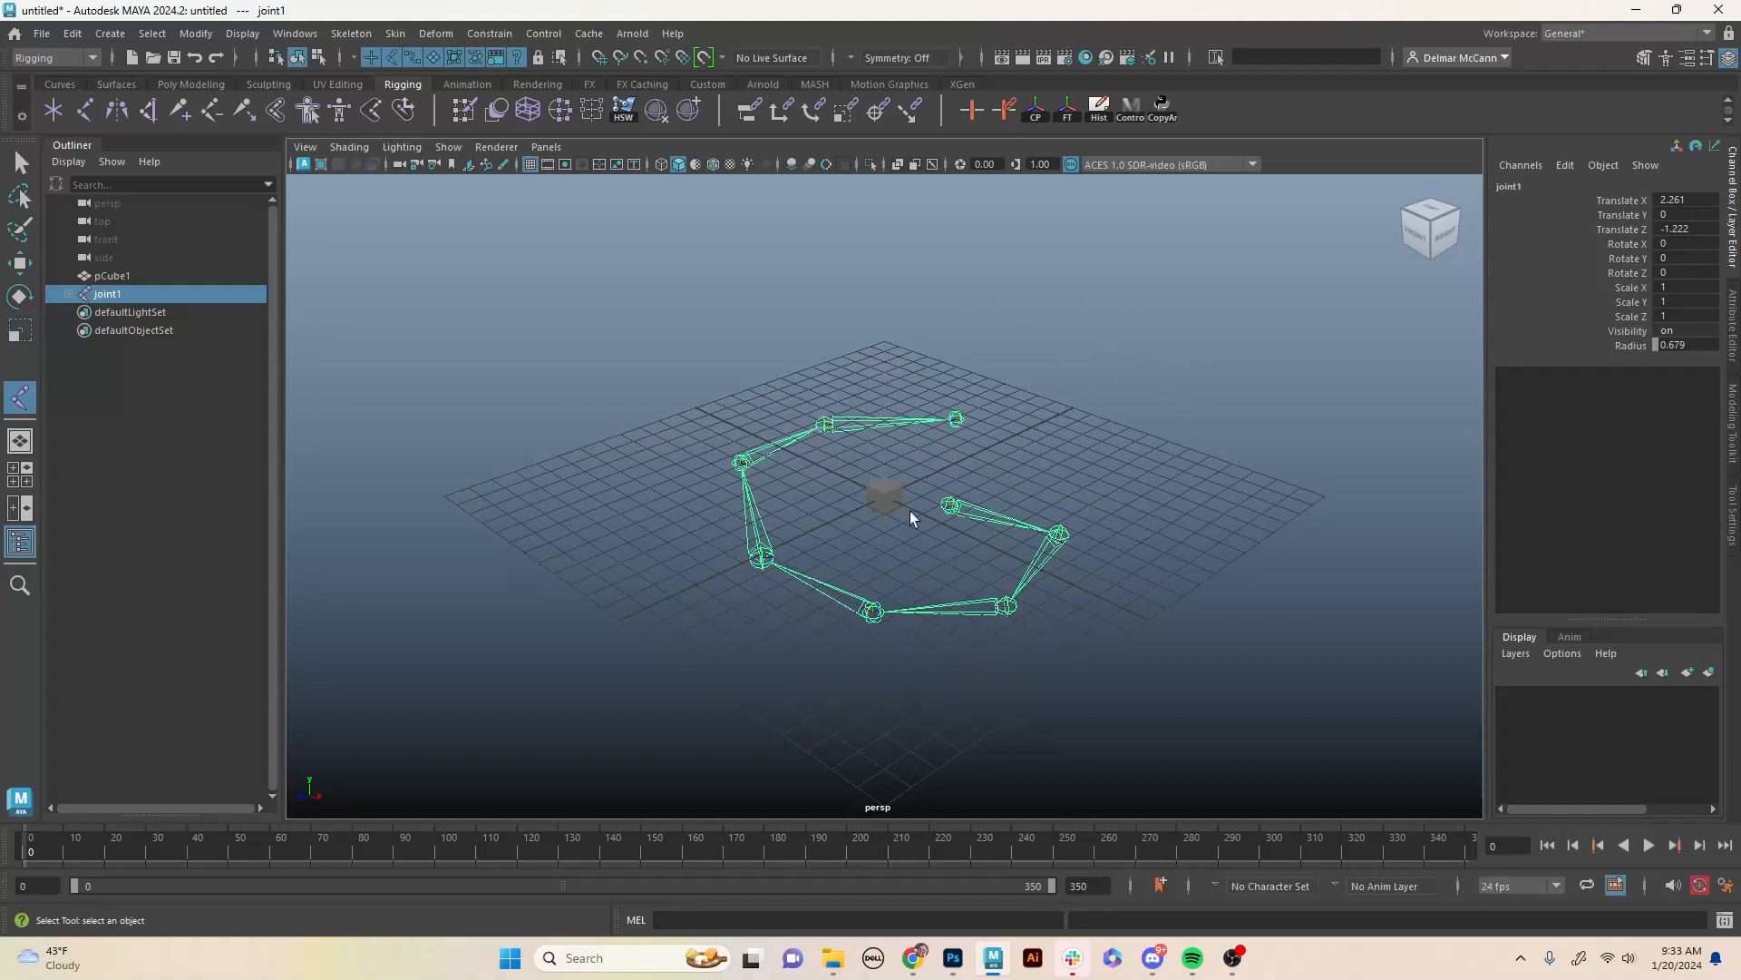
click(885, 490)
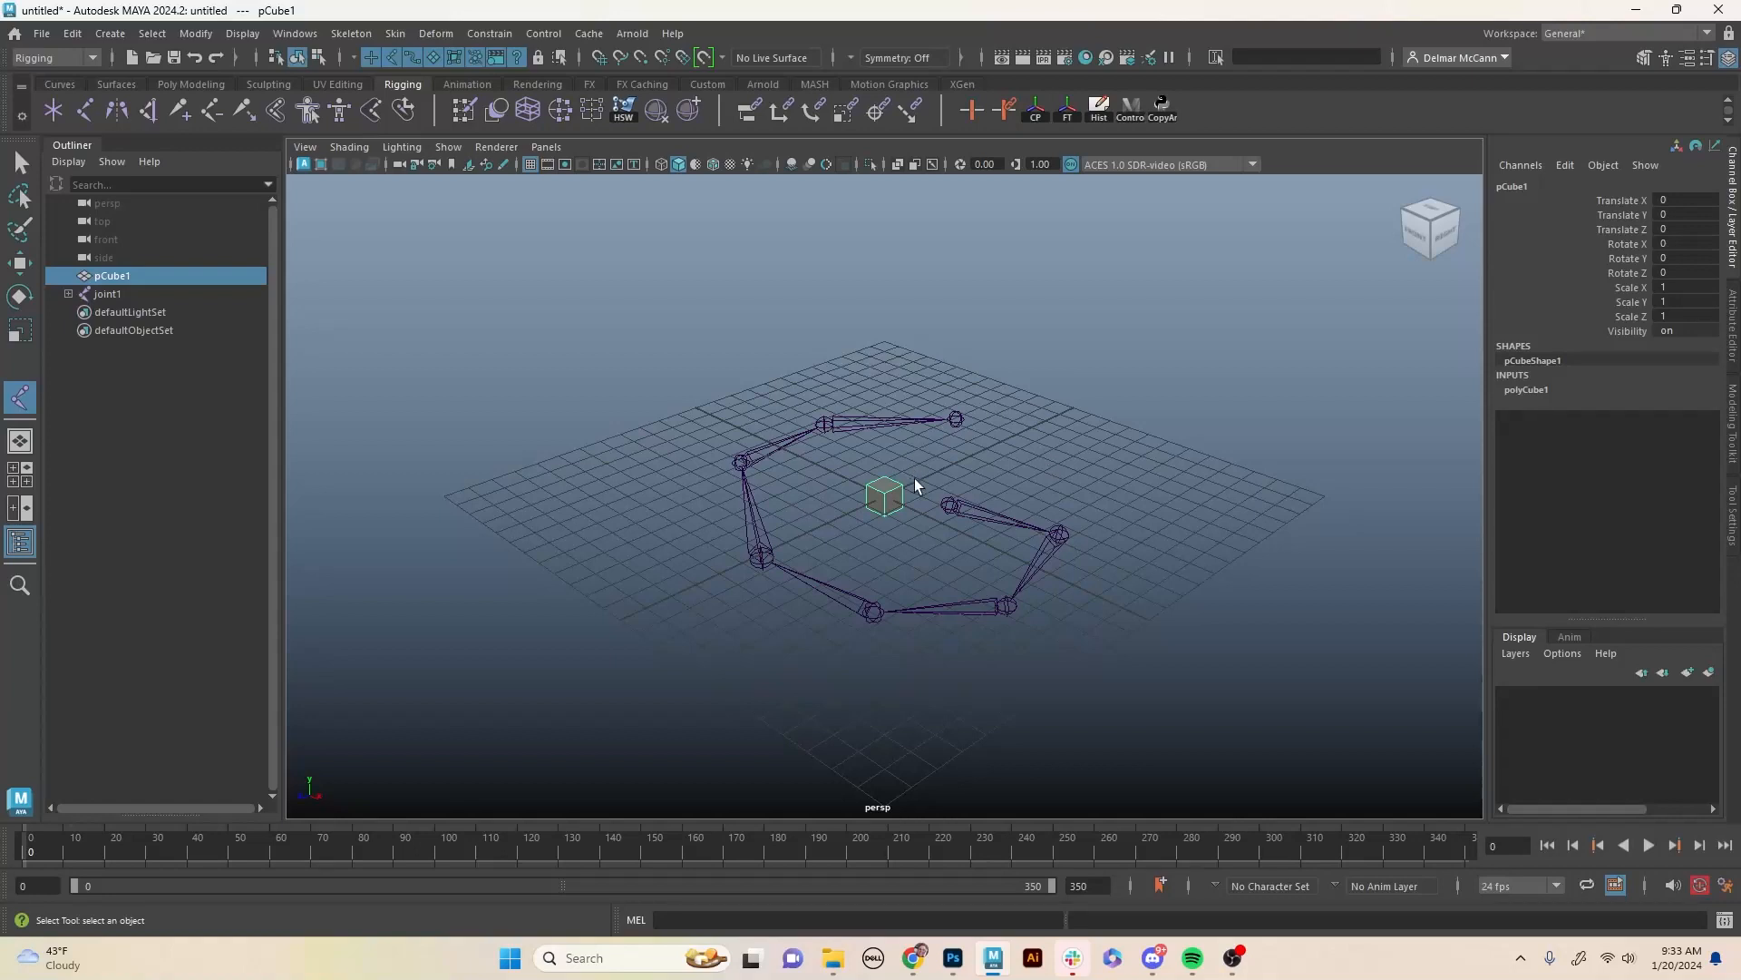
click(1732, 335)
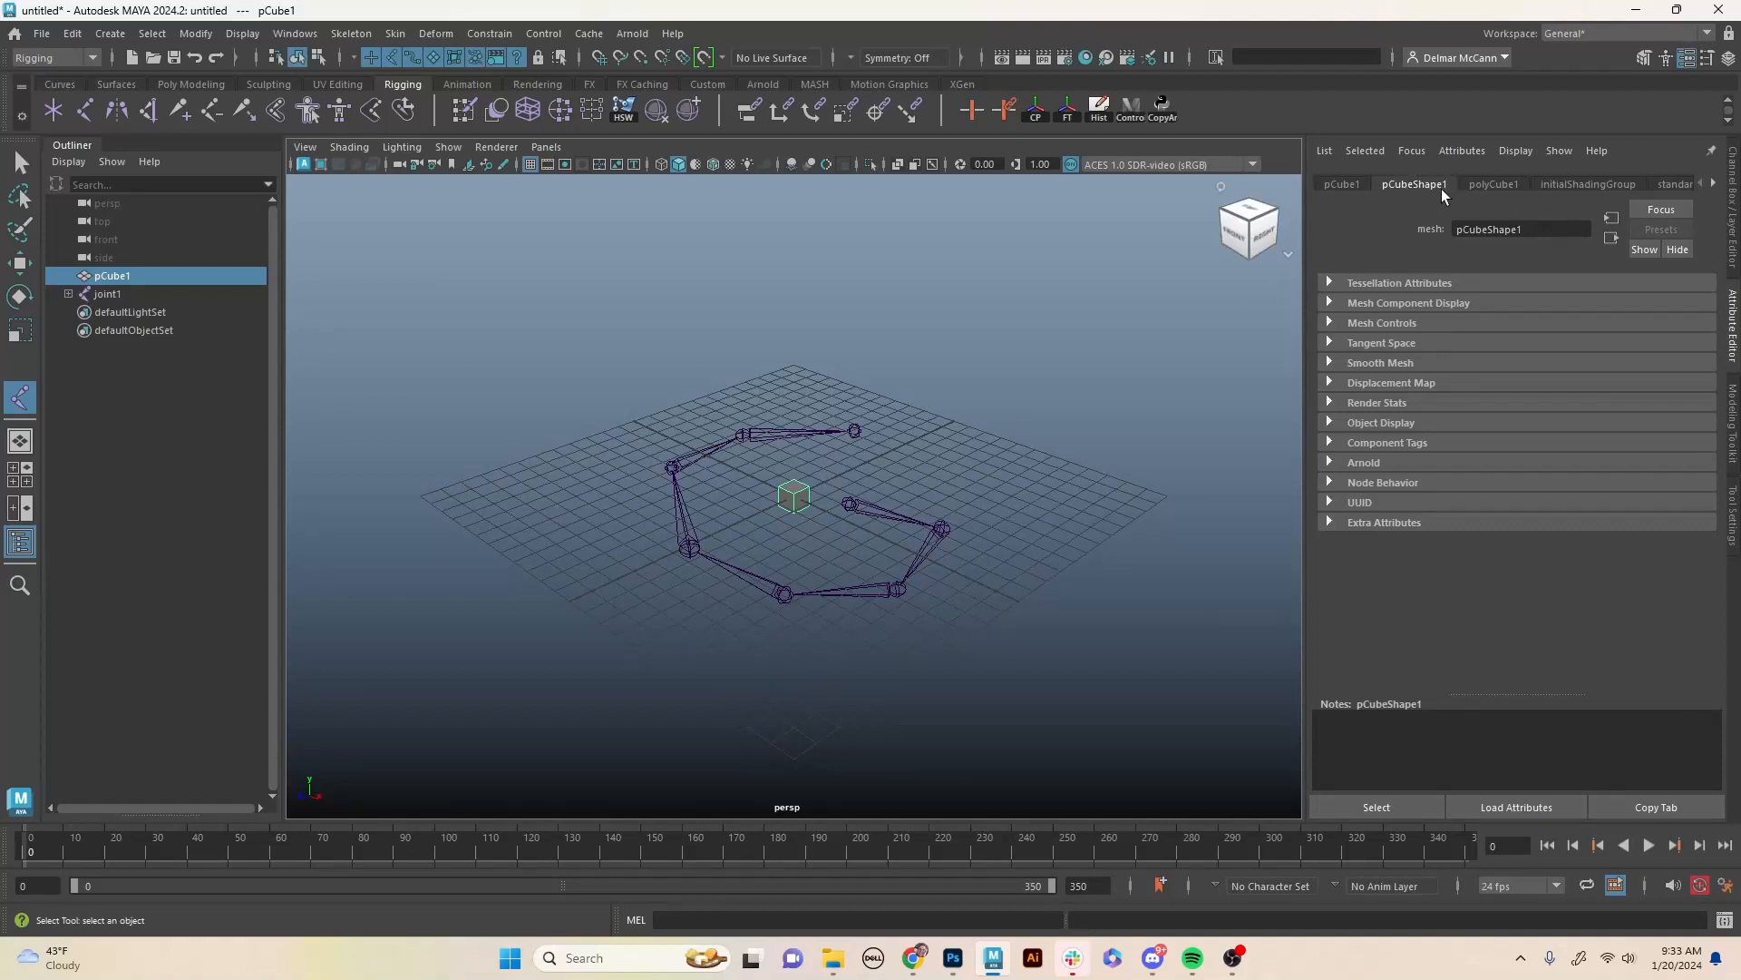
click(1344, 185)
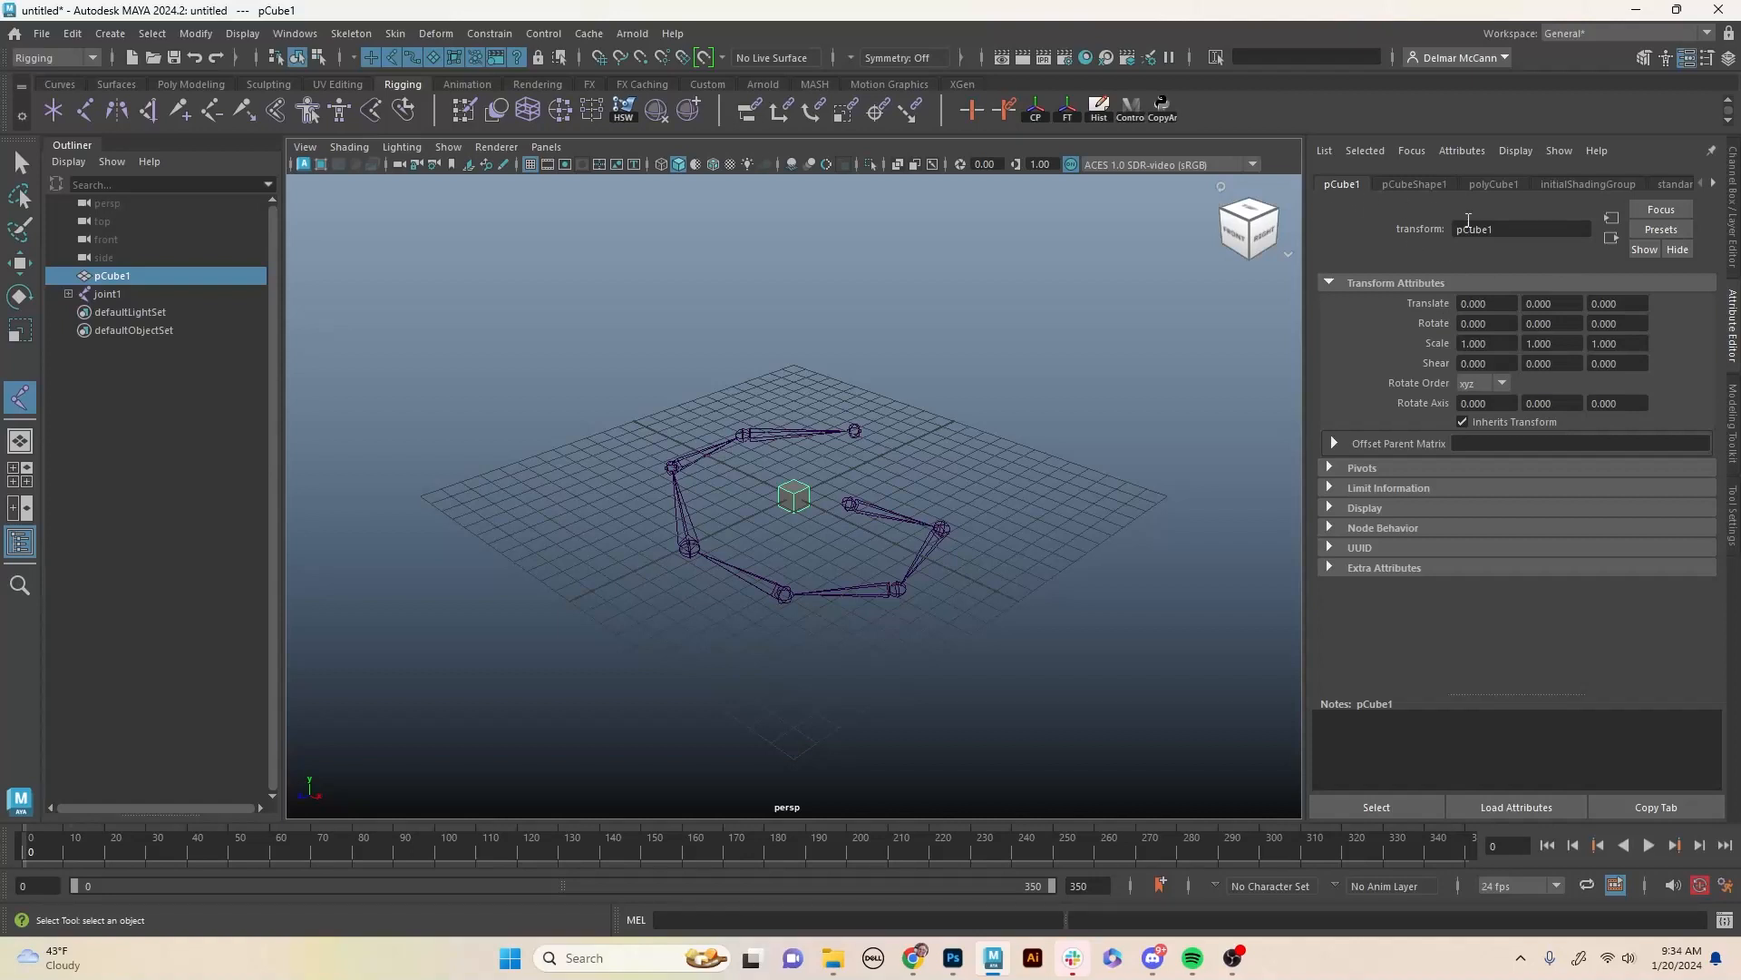
click(1406, 184)
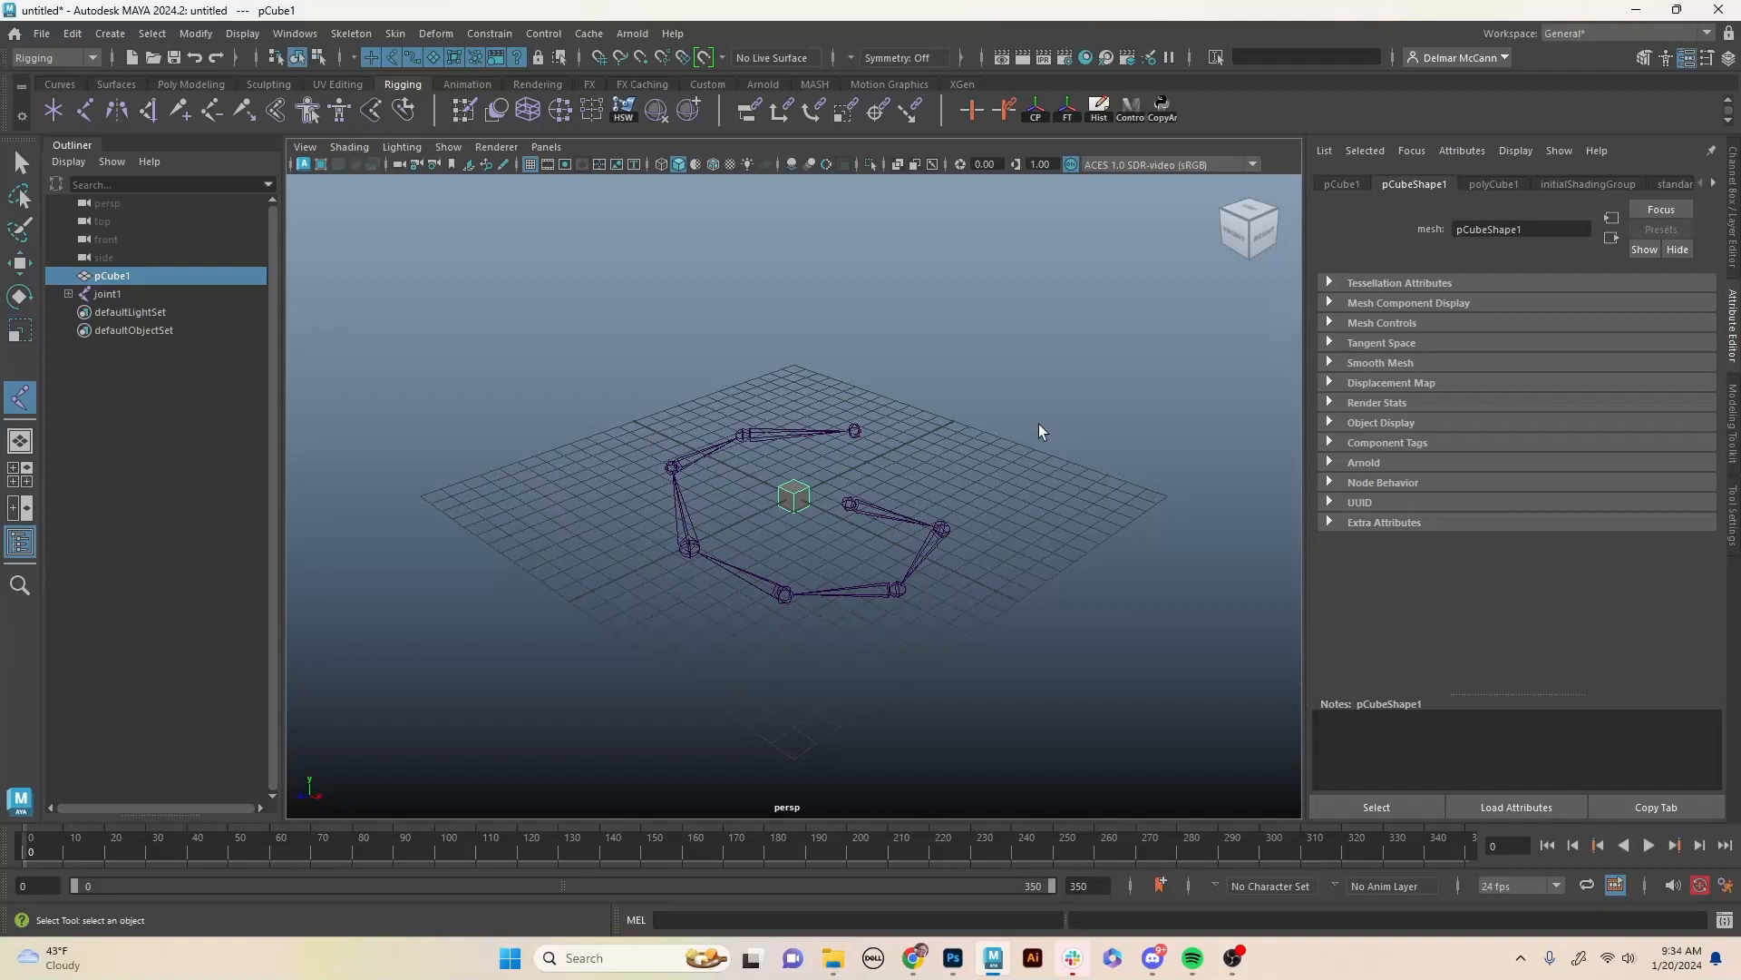
click(1341, 183)
click(821, 473)
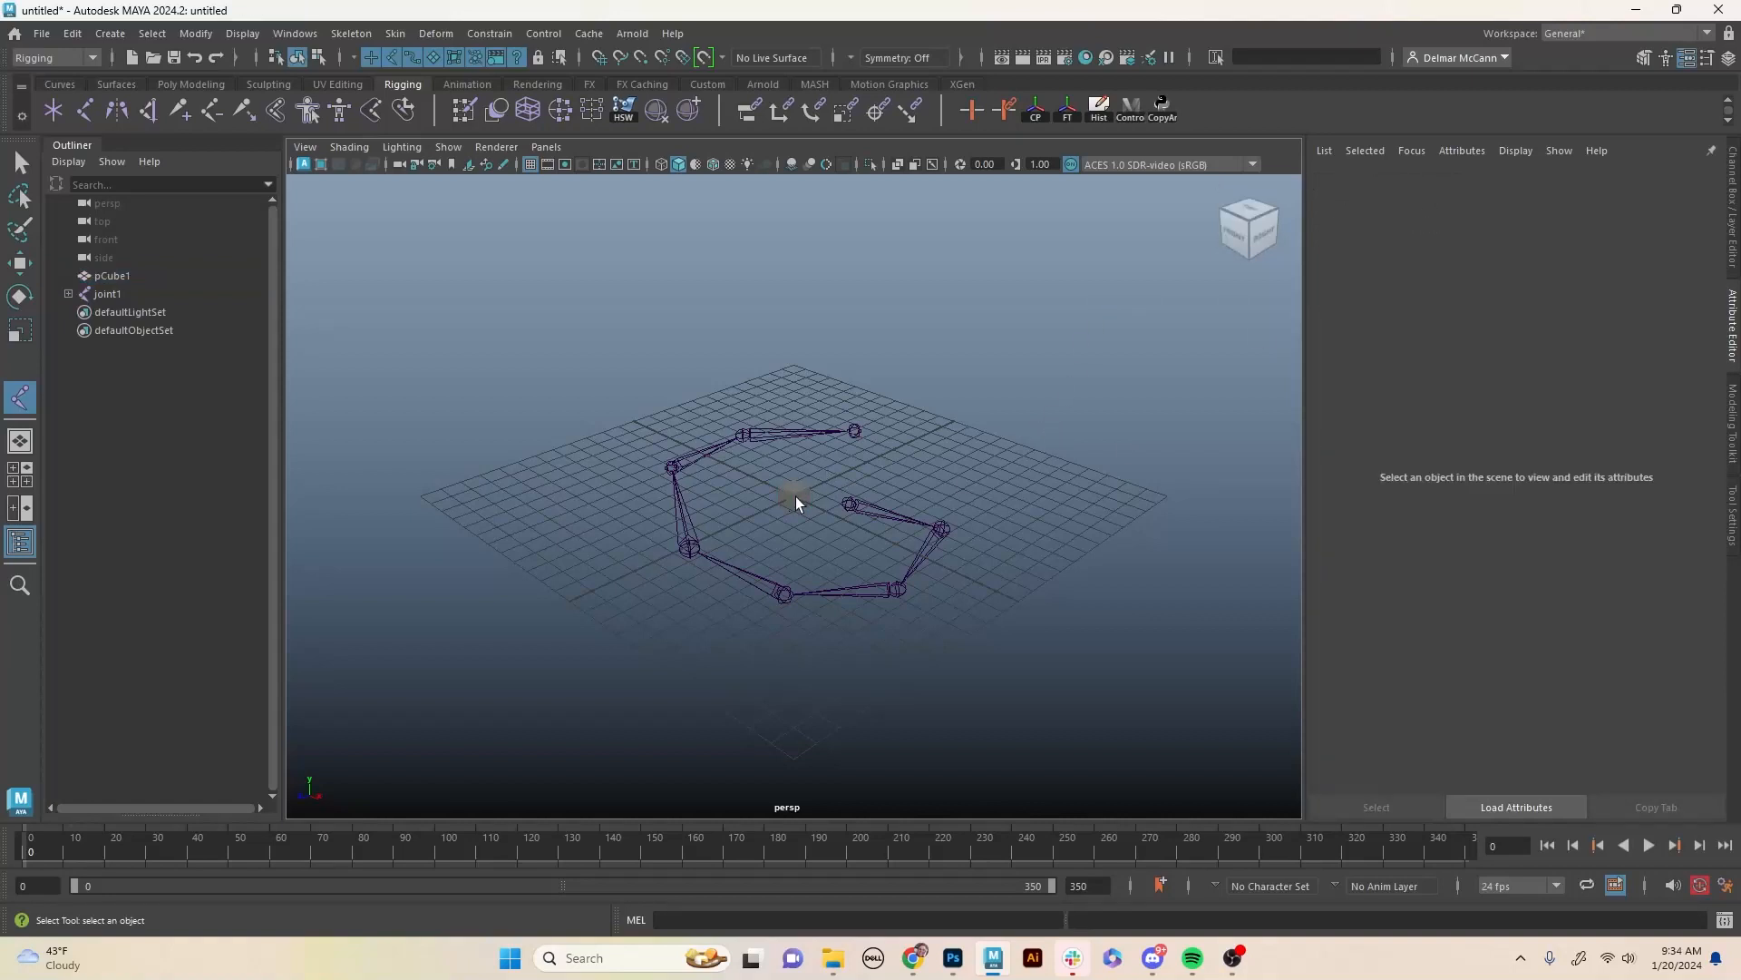
click(796, 497)
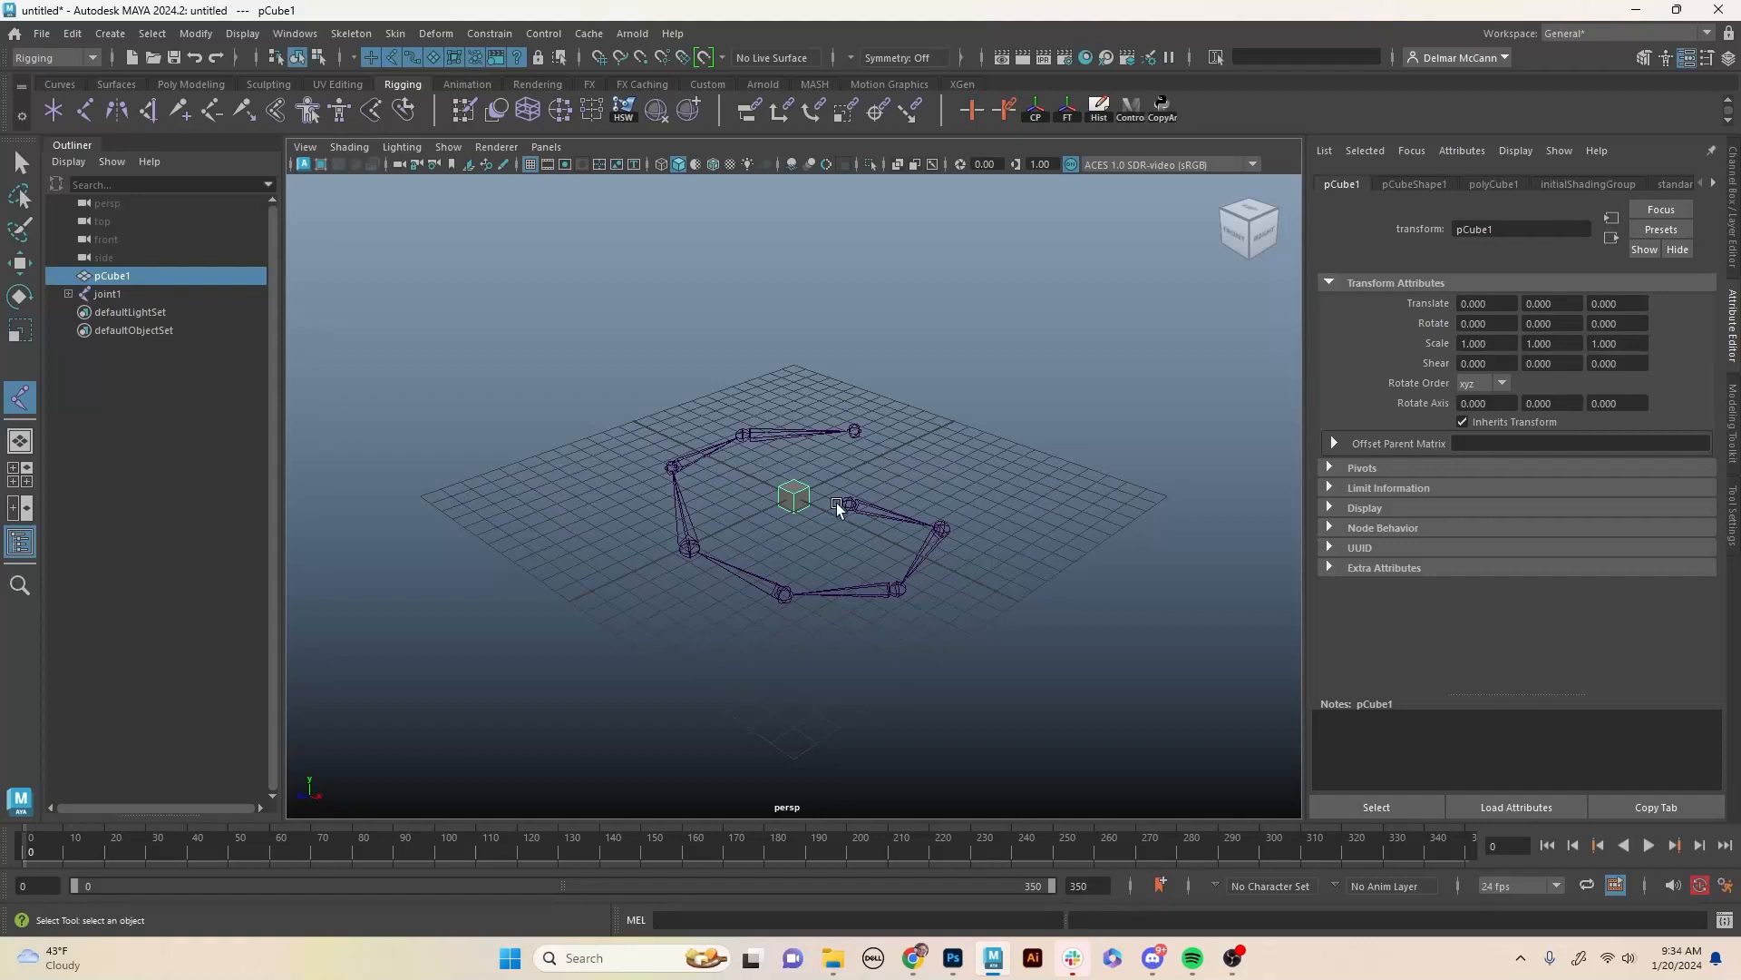
Edit the cube's pivot with the Move tool and snap it to the cube's bottom front corner vertex.
key(w)
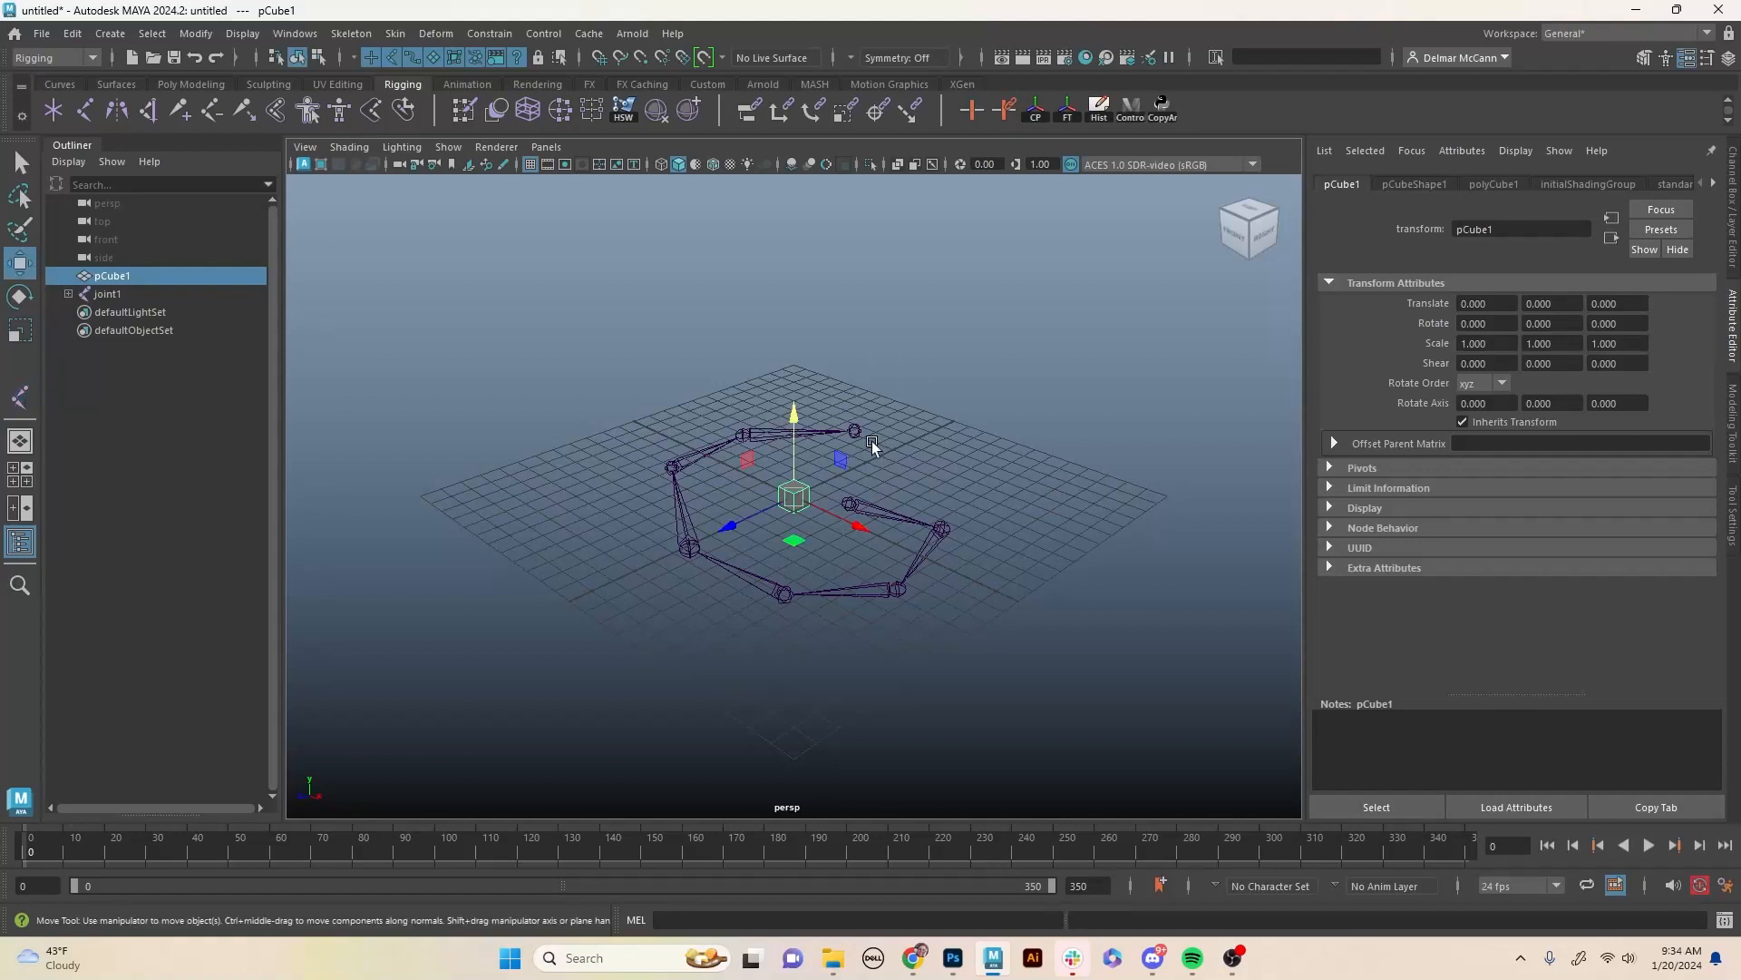
key(d)
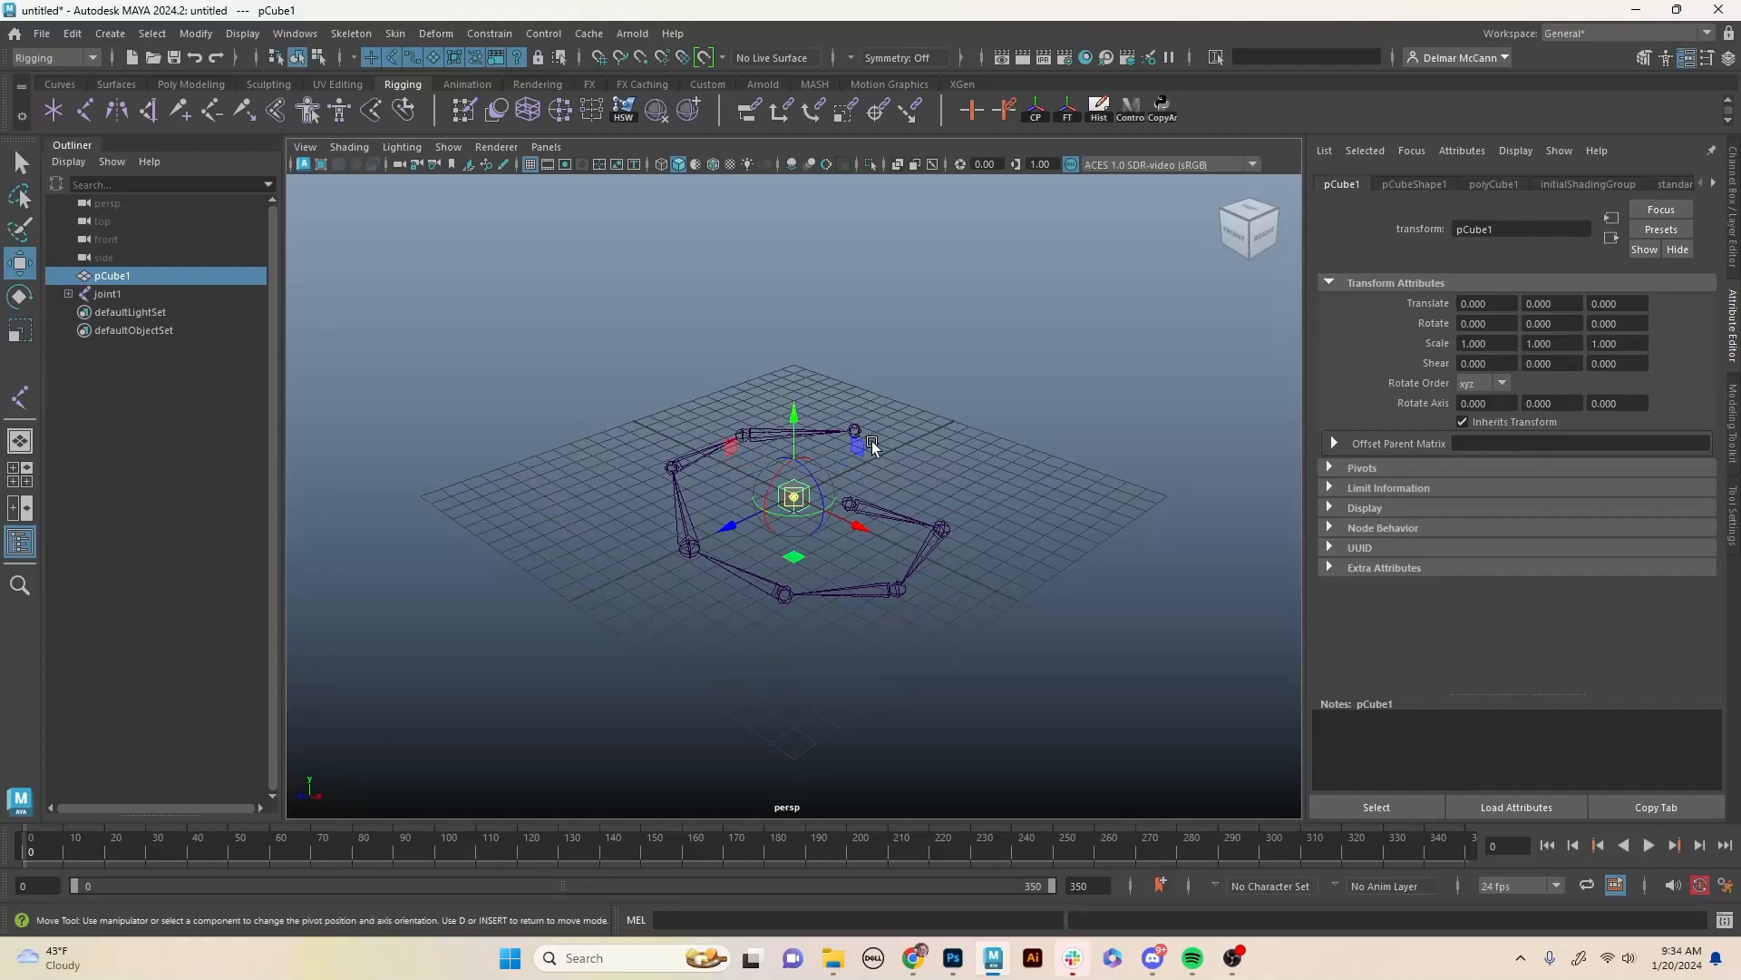
alt+right_drag(804, 582, 1211, 602)
alt+middle_drag(988, 627, 982, 599)
alt+right_drag(692, 619, 1025, 604)
alt+middle_drag(983, 632, 974, 610)
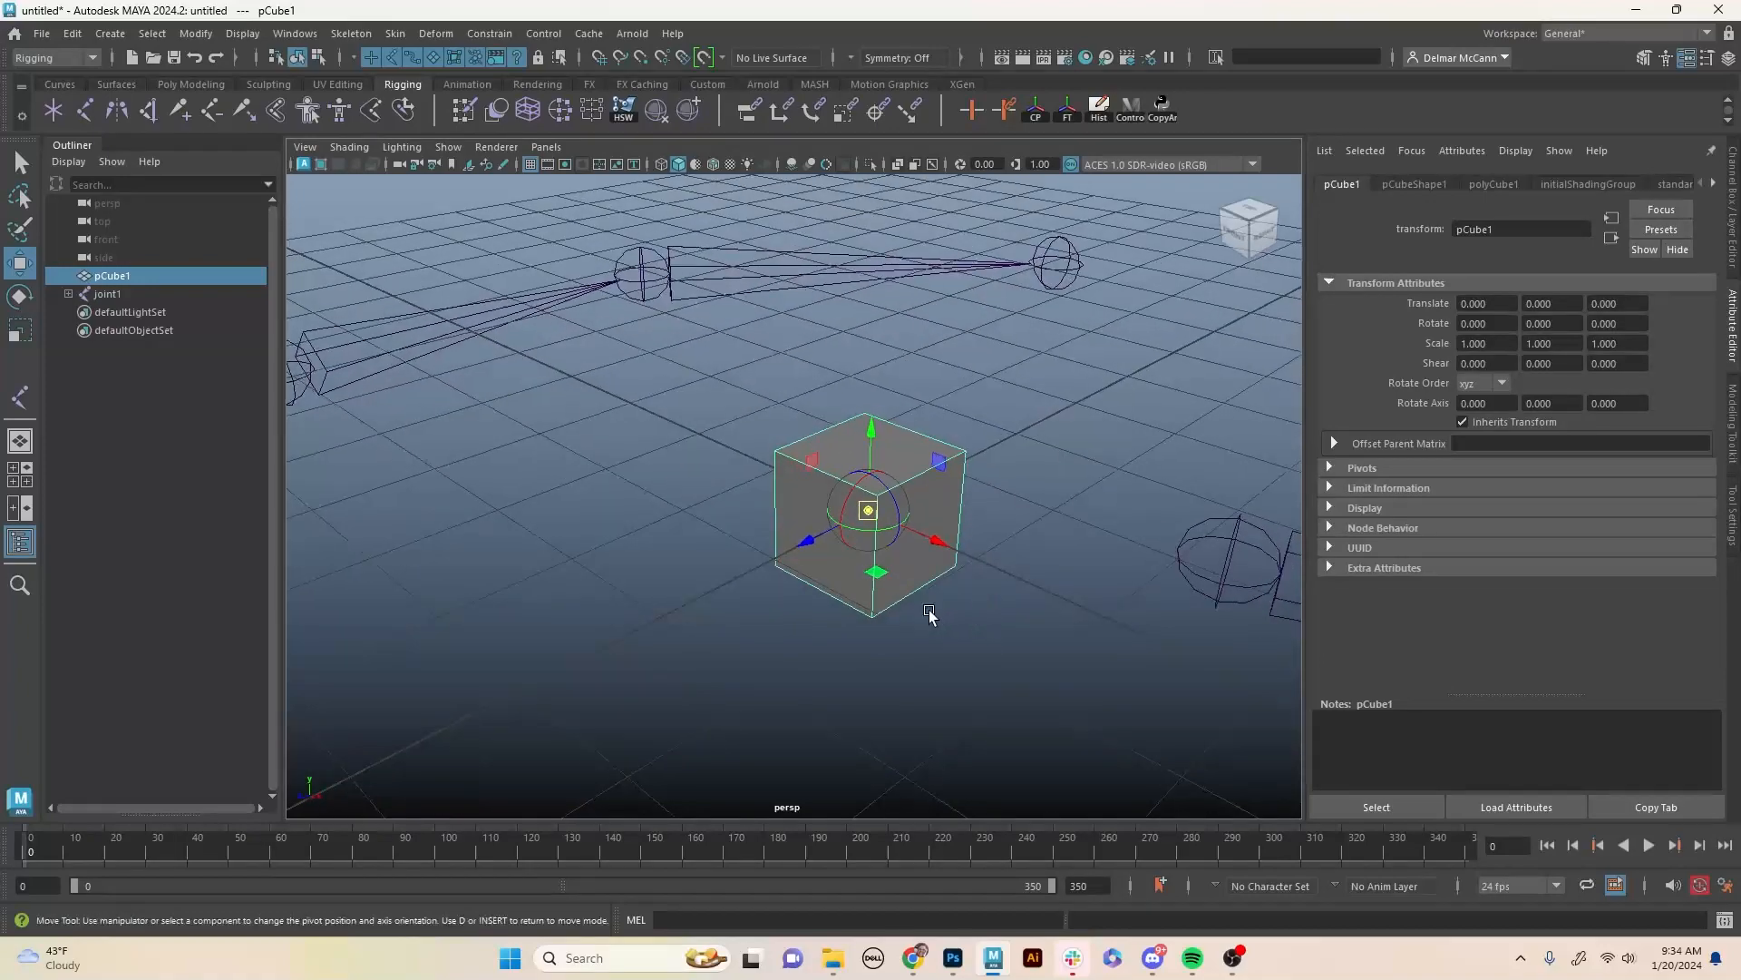
alt+drag(930, 615, 884, 497)
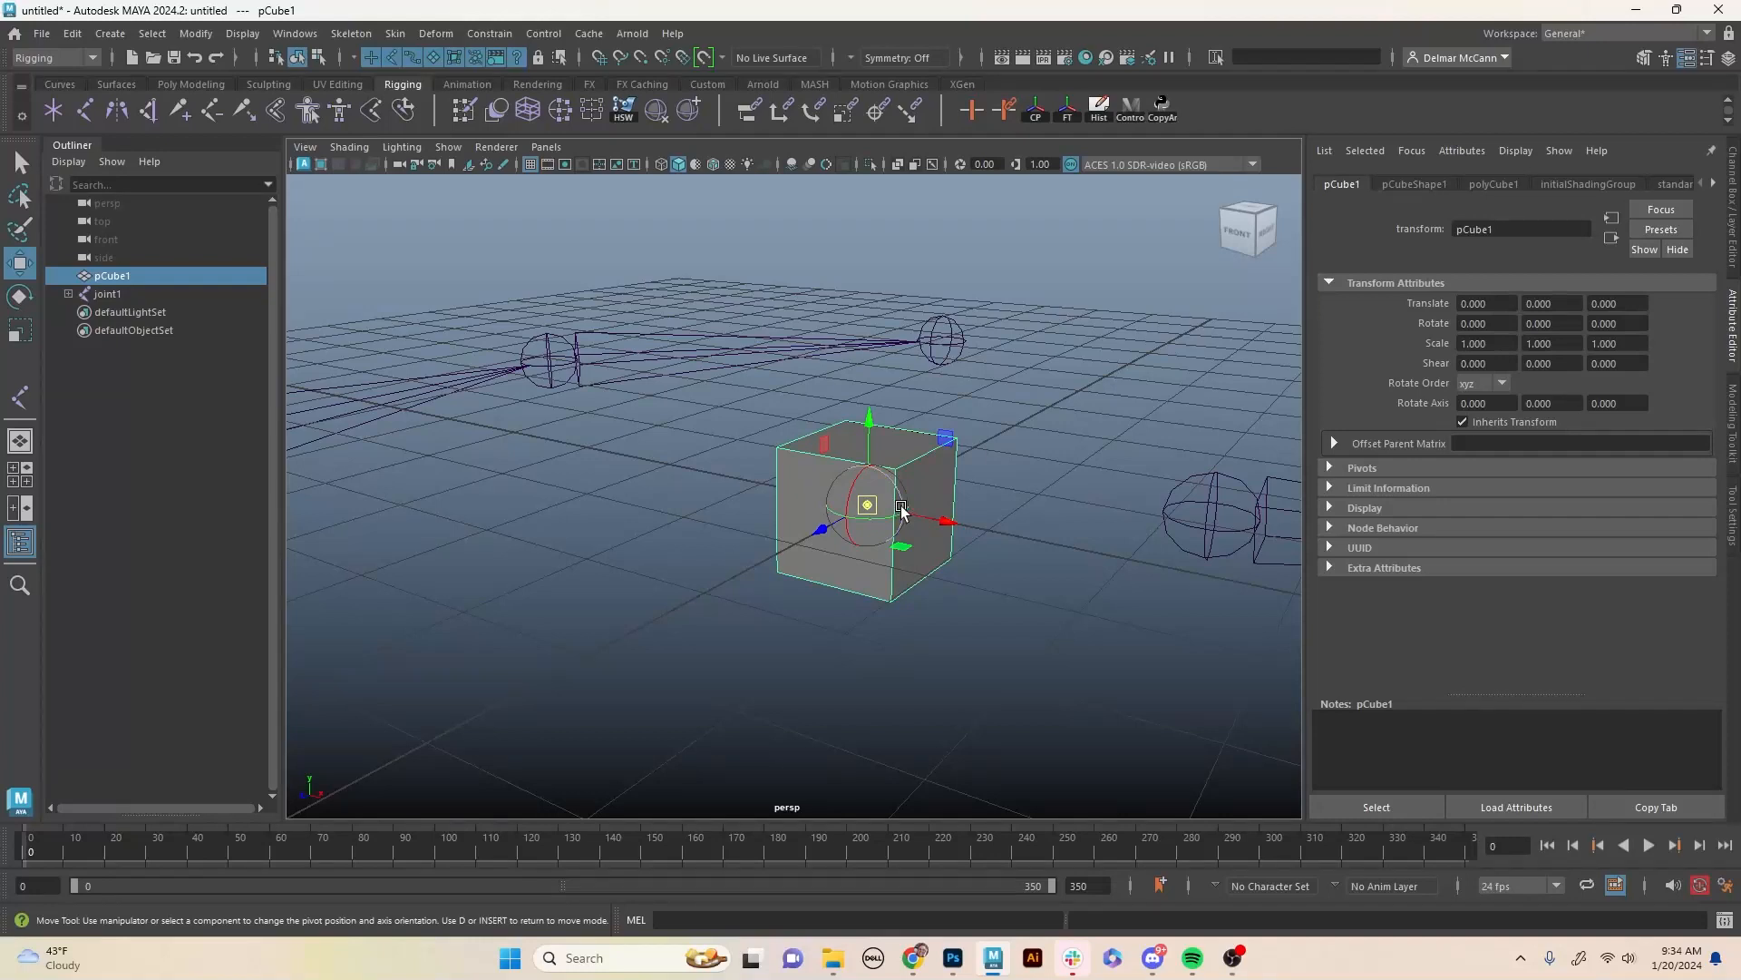
key(v)
drag(900, 510, 902, 605)
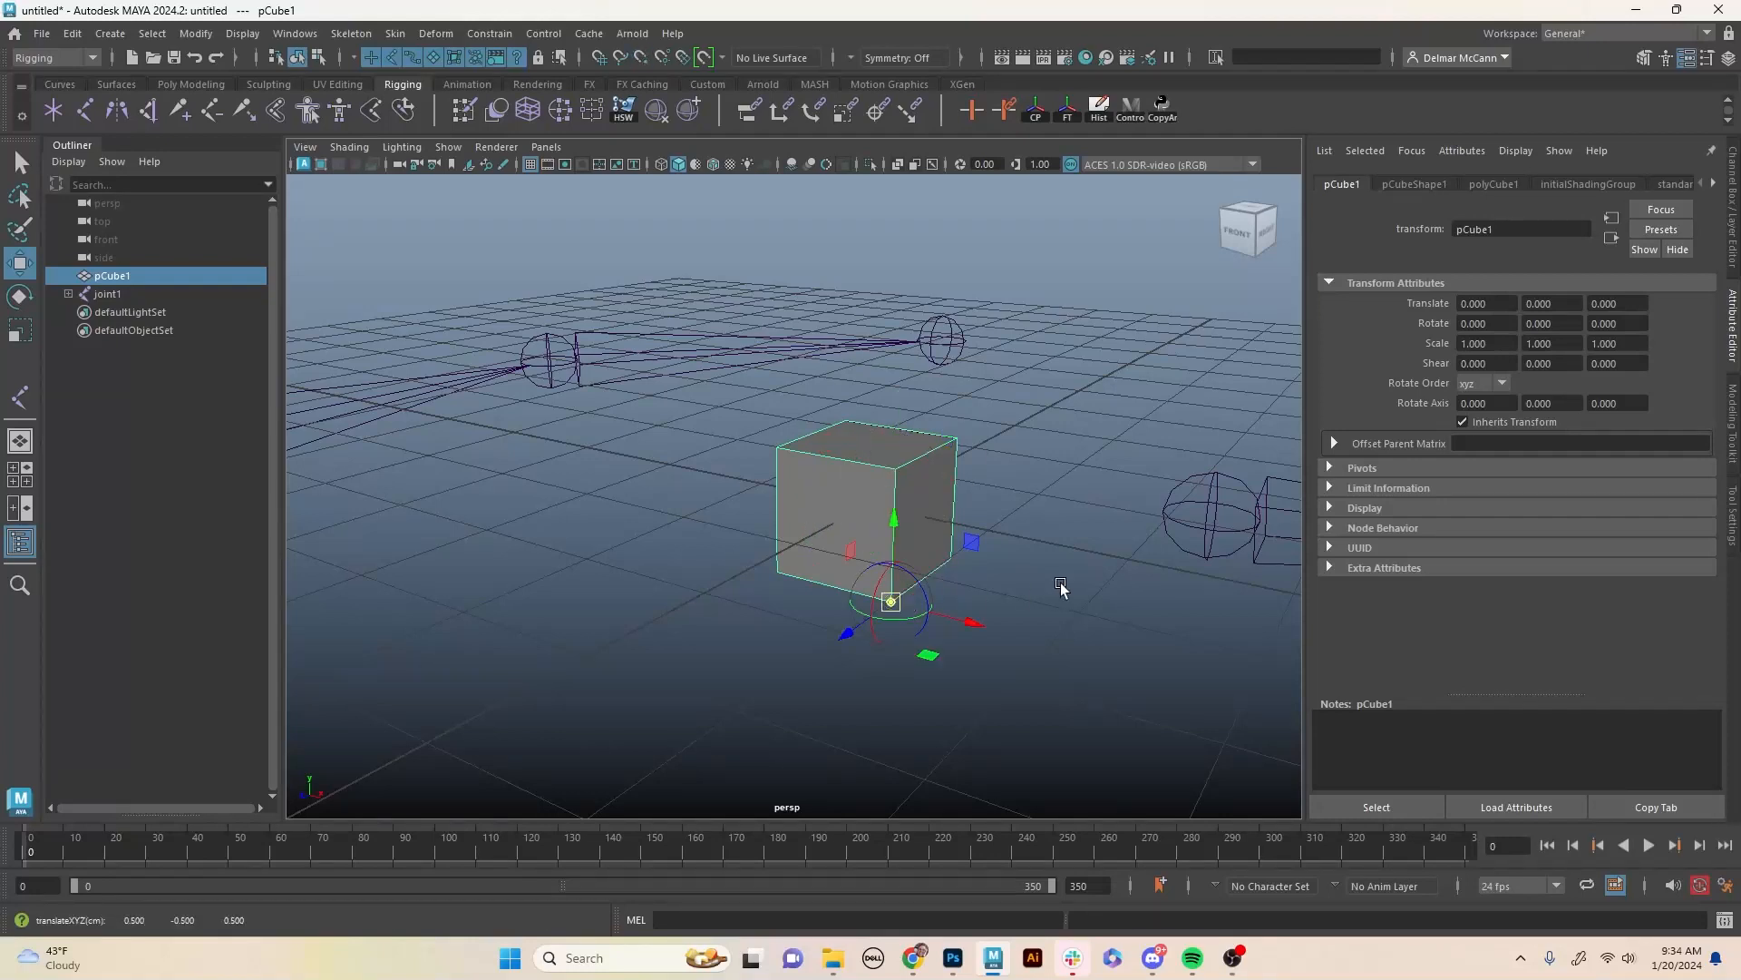
Snap the cube's pivot to the first joint of the curved chain.
alt+drag(995, 692, 1073, 692)
key(v)
drag(927, 576, 1089, 467)
Snap the cube's pivot back onto its bottom front corner vertex and leave pivot editing.
mouse_move(1141, 600)
alt+mouse_down()
mouse_move(1080, 602)
mouse_move(1119, 605)
alt+mouse_up()
key(v)
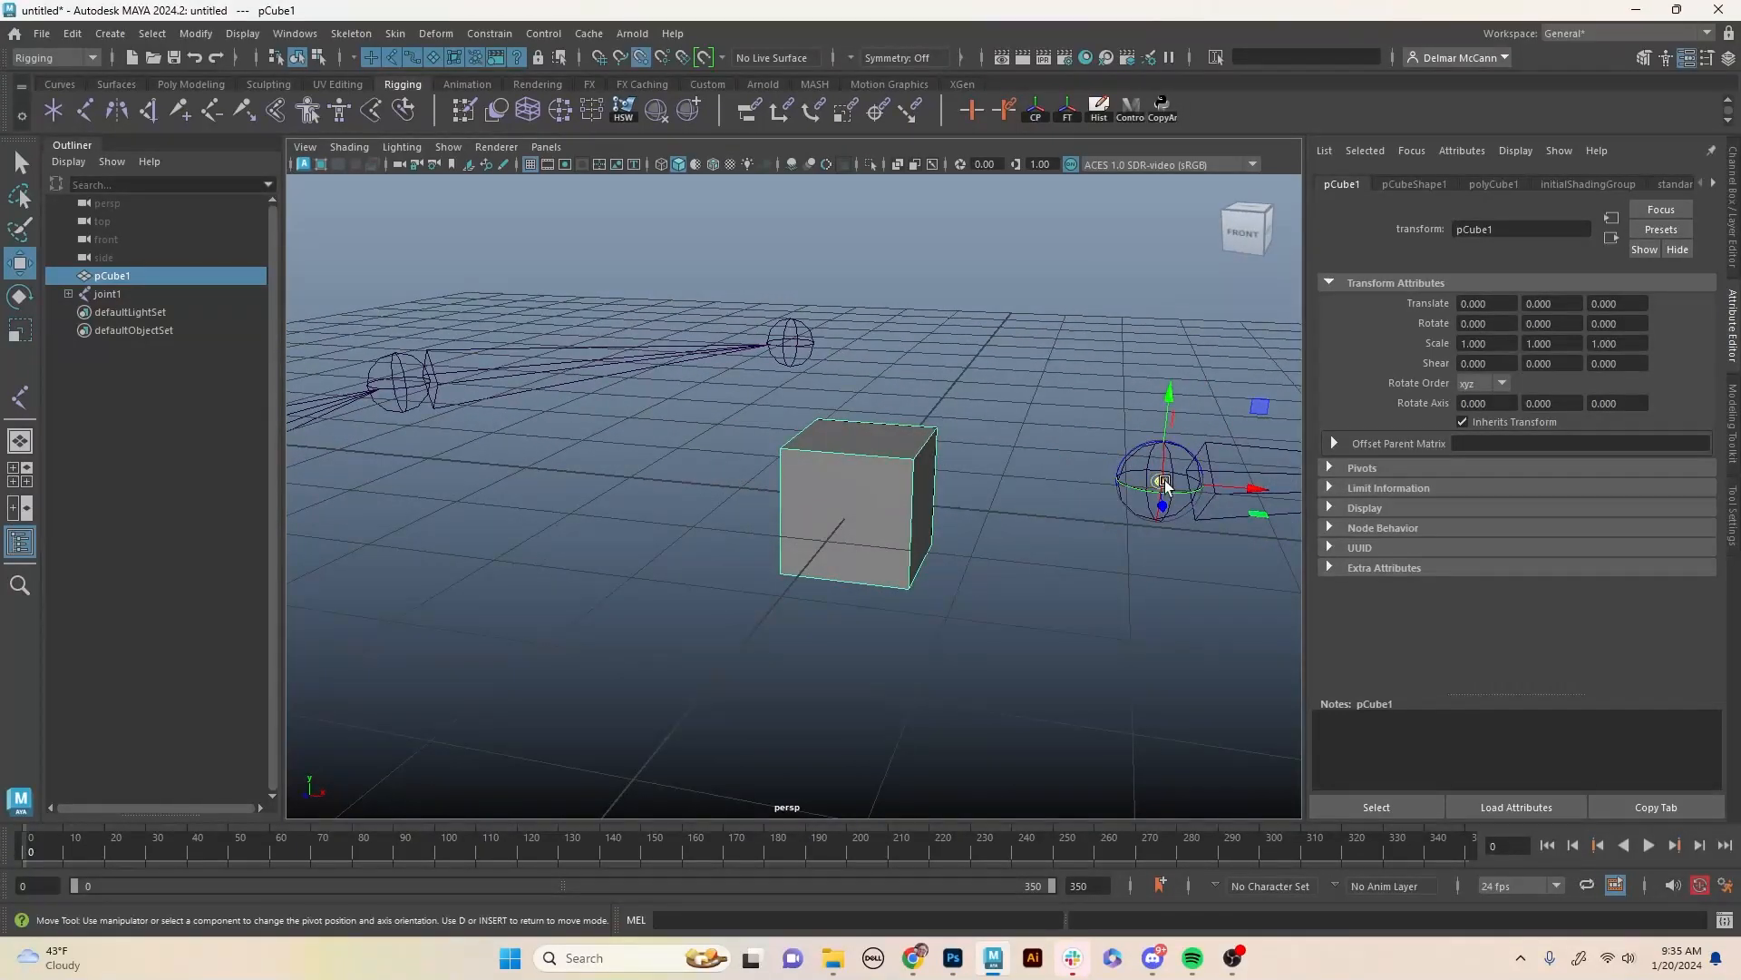
drag(1161, 484, 1013, 677)
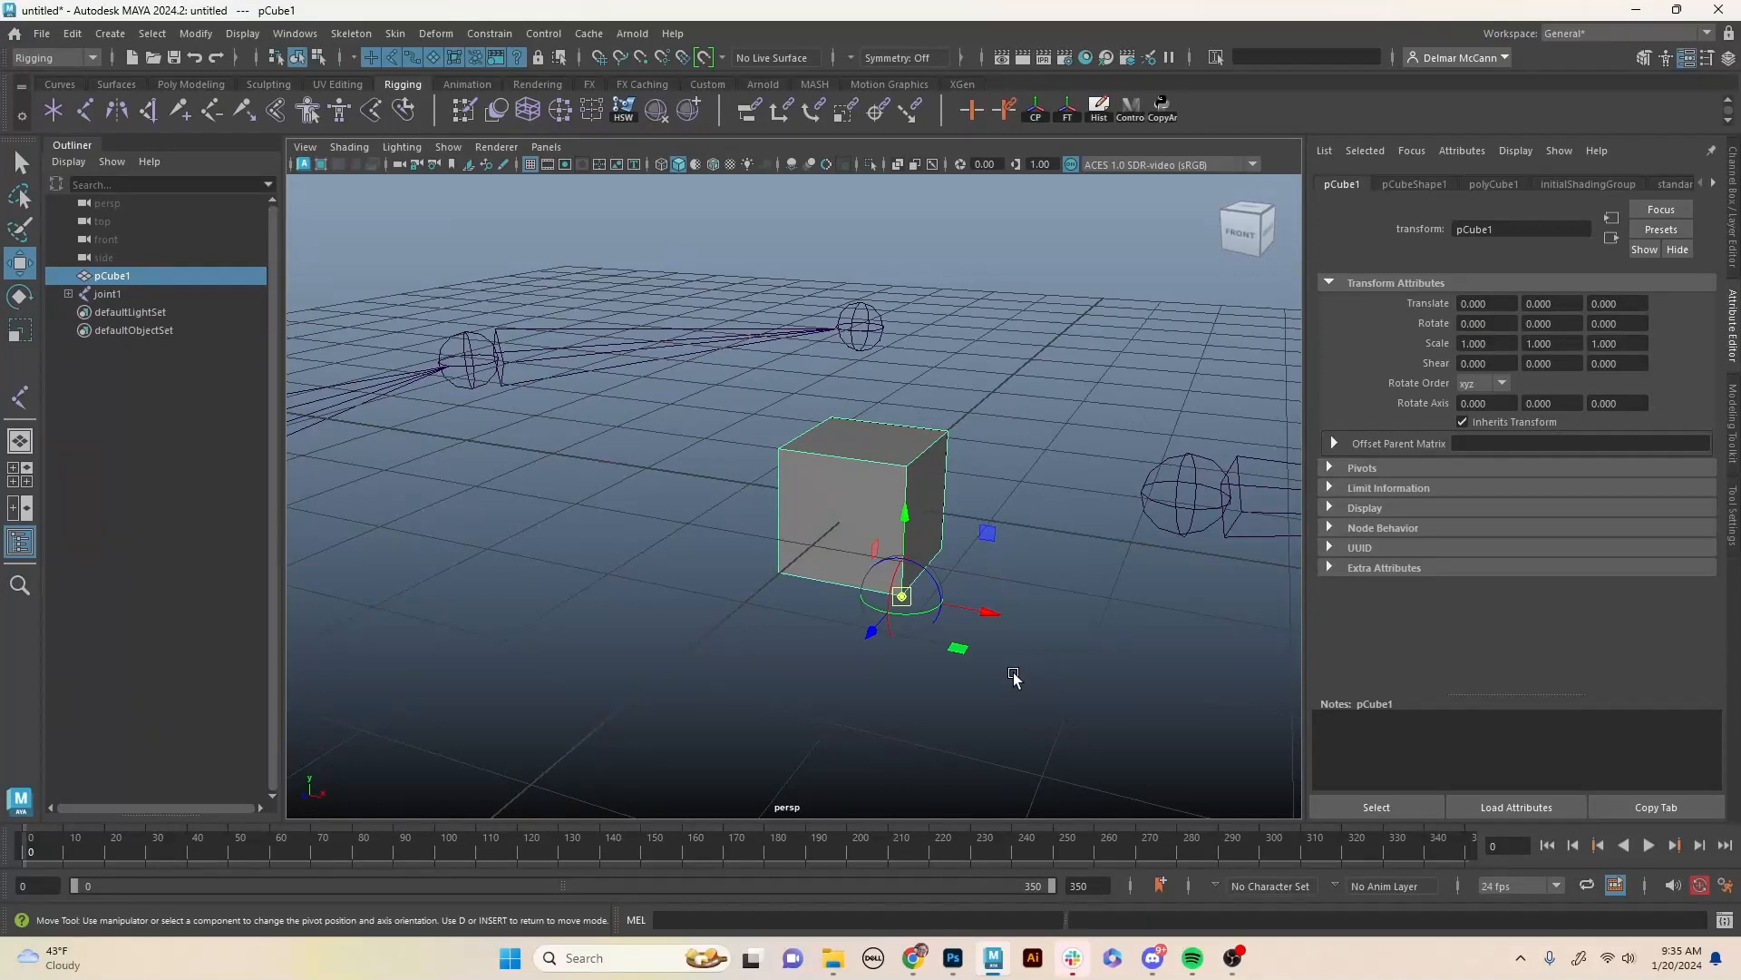
key(d)
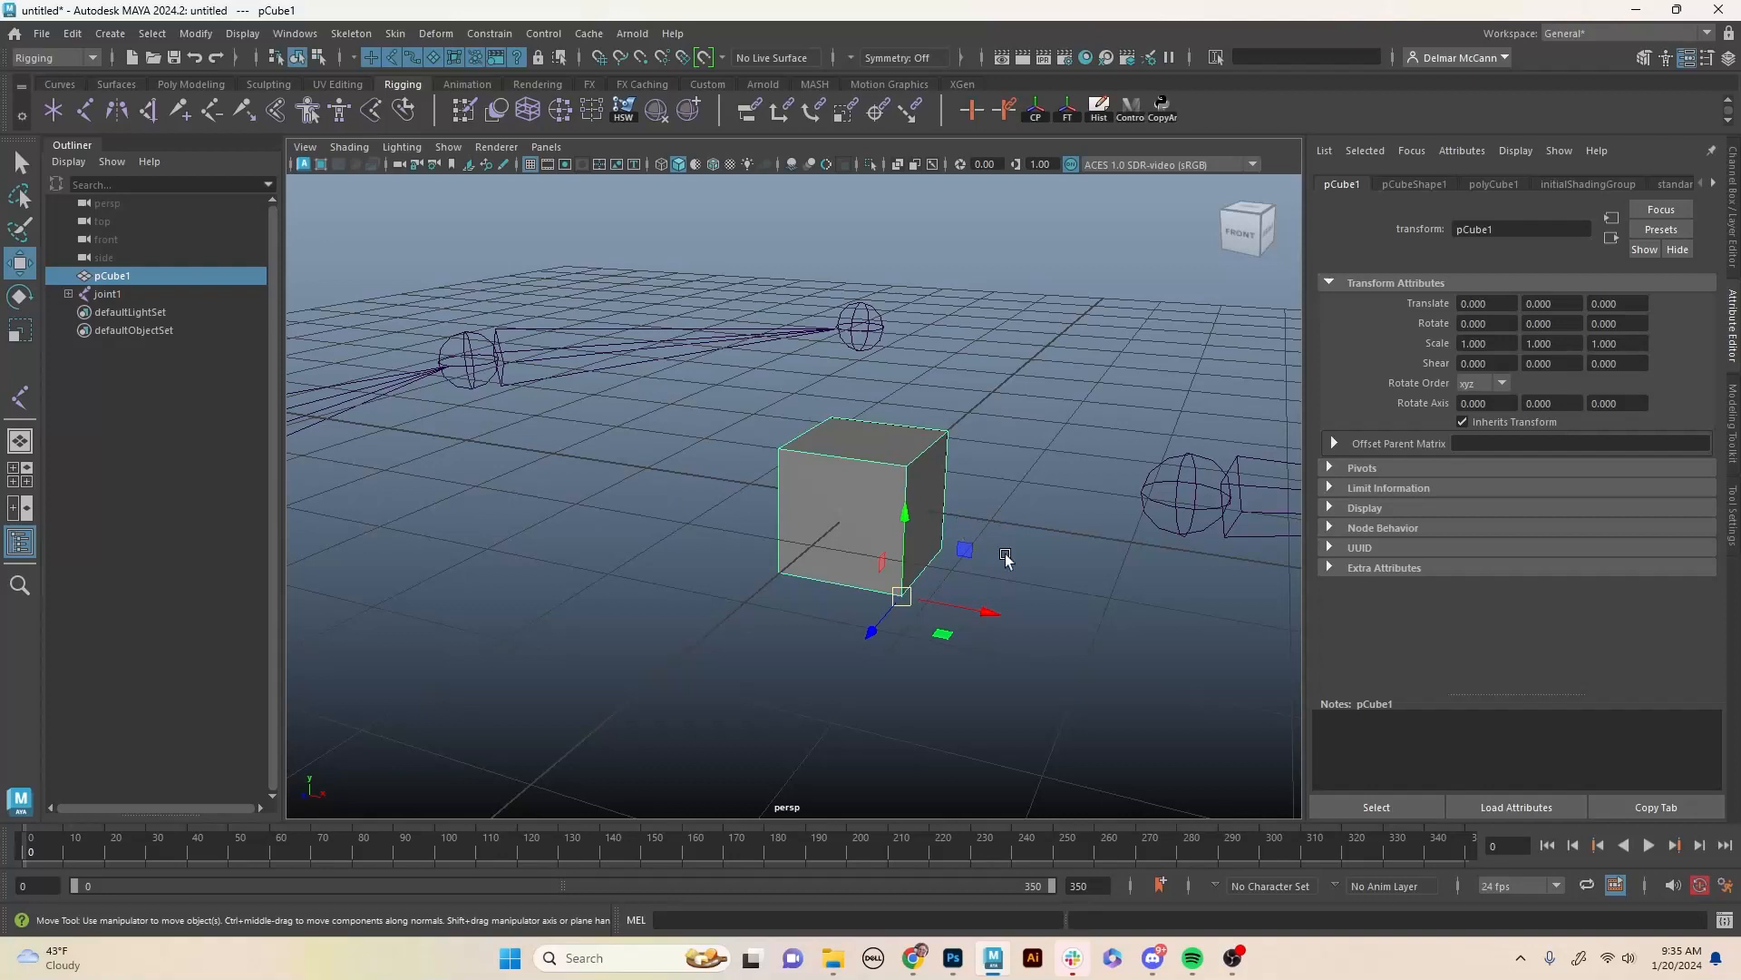
Try moving the cube from its repositioned corner pivot and undo the move.
drag(964, 546, 1010, 547)
key(ctrl+z)
key(ctrl+z)
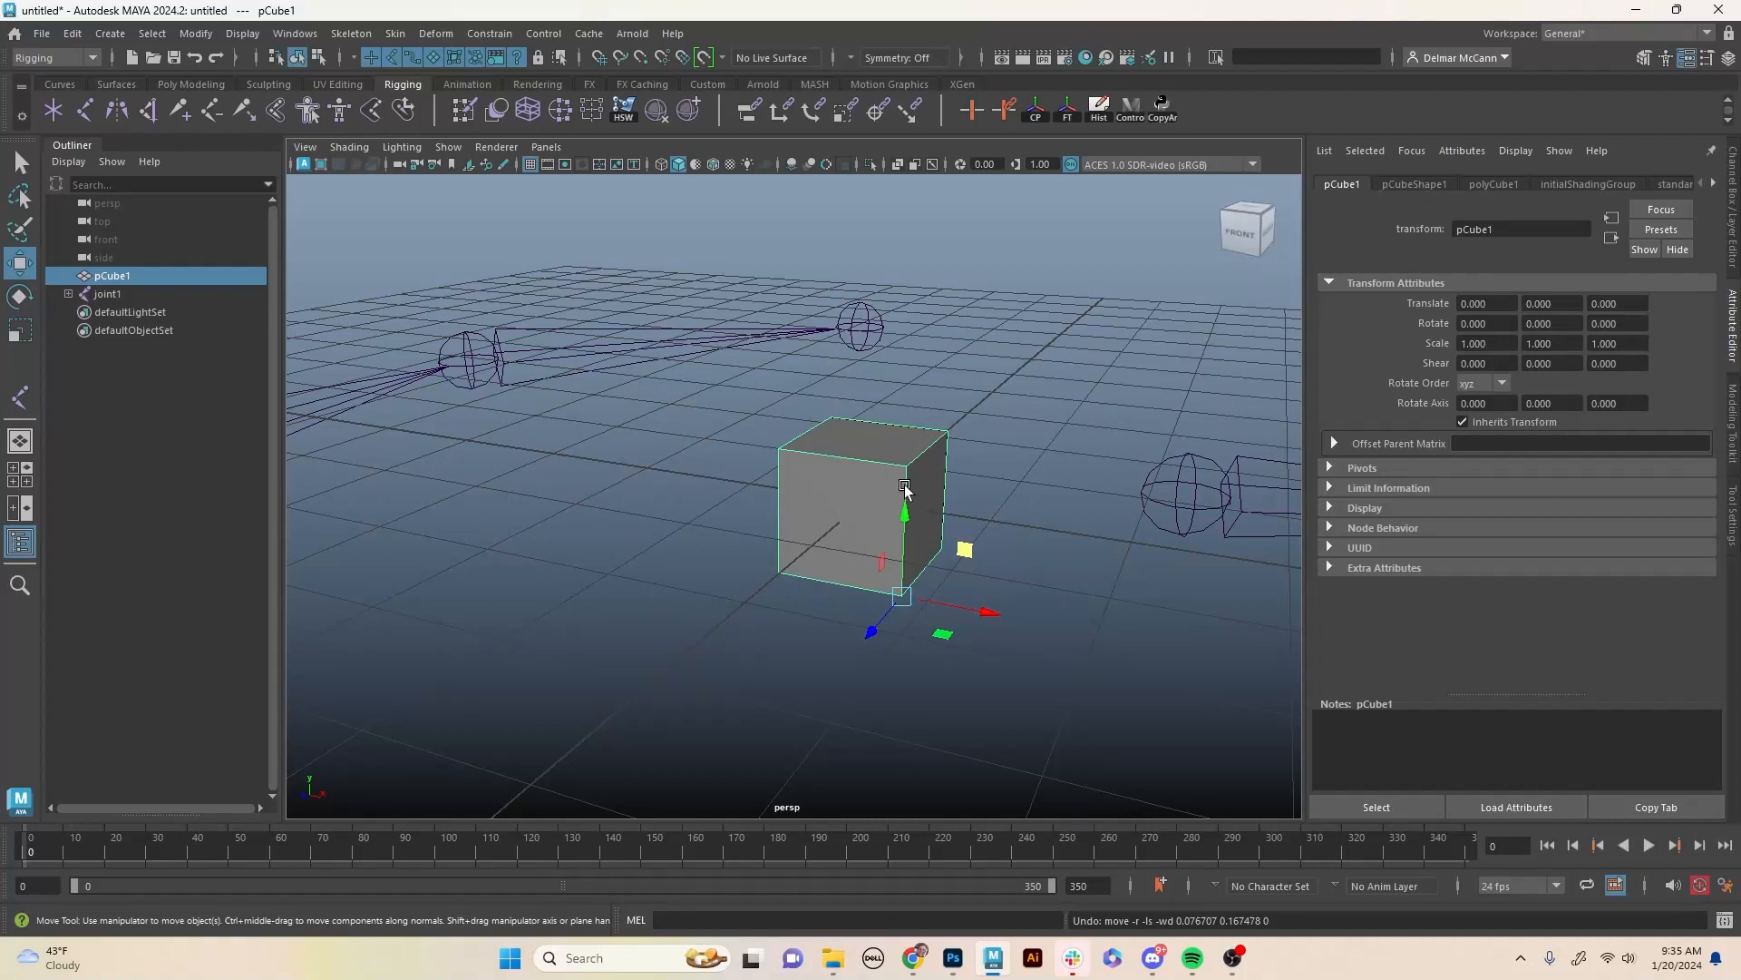
Try rotating the cube about its corner pivot, and undo the trial transformations.
key(e)
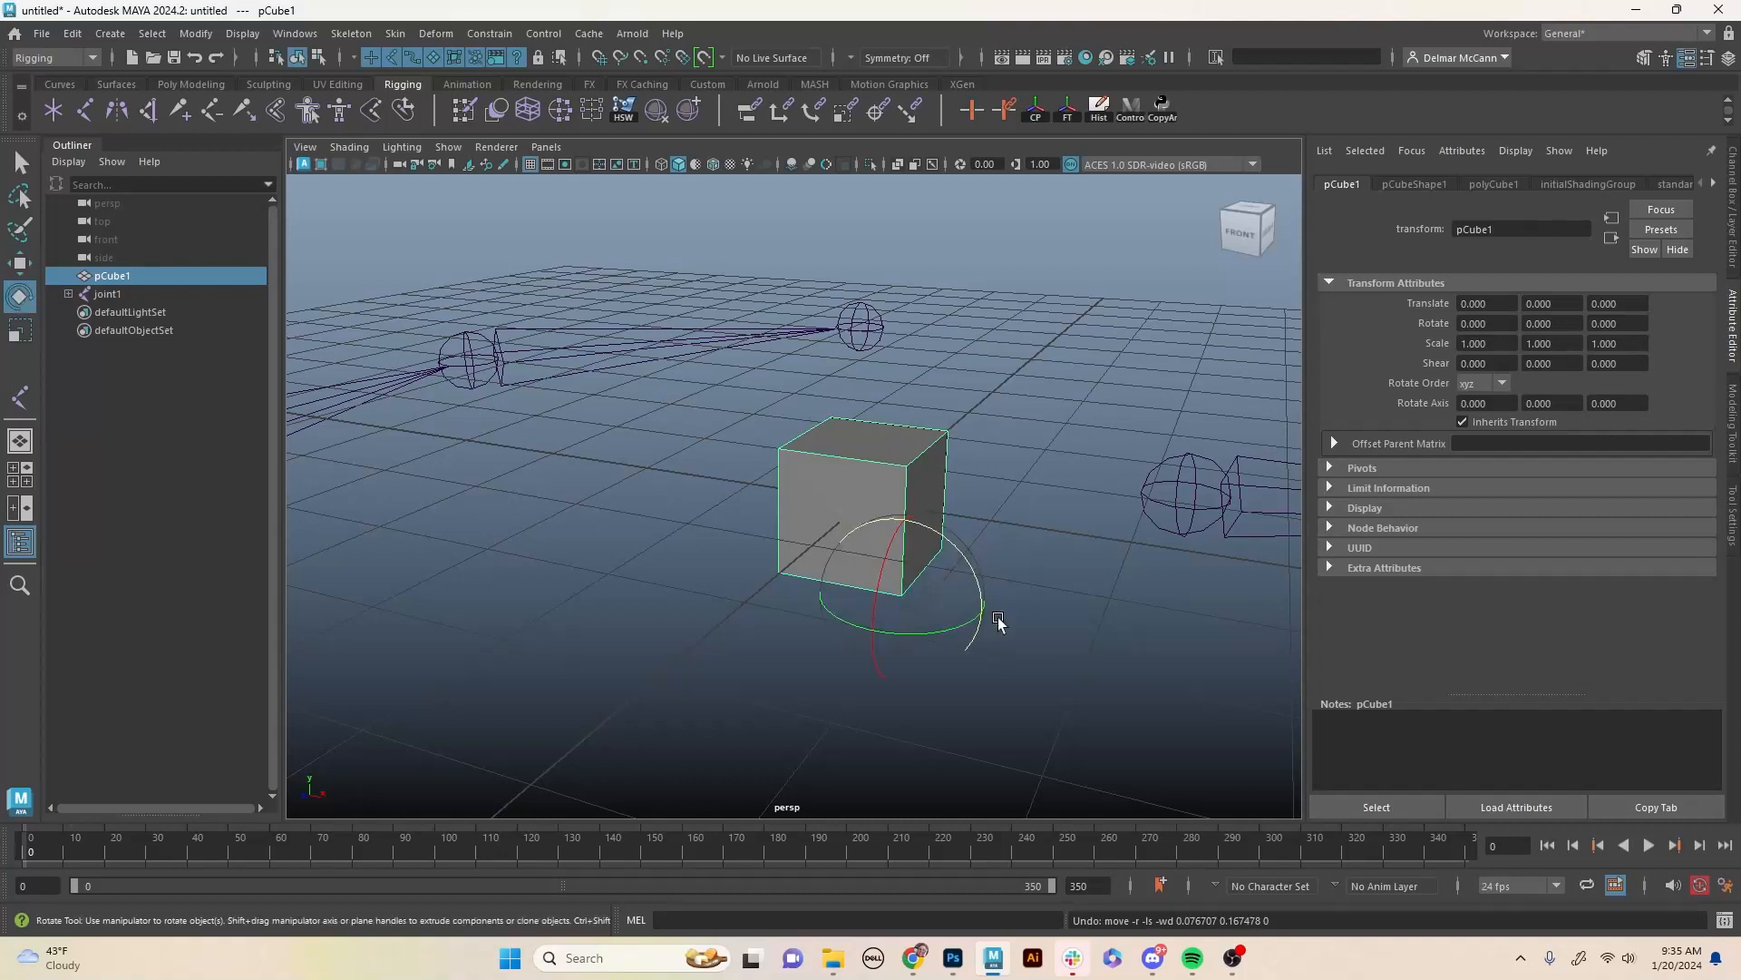
drag(956, 548, 944, 505)
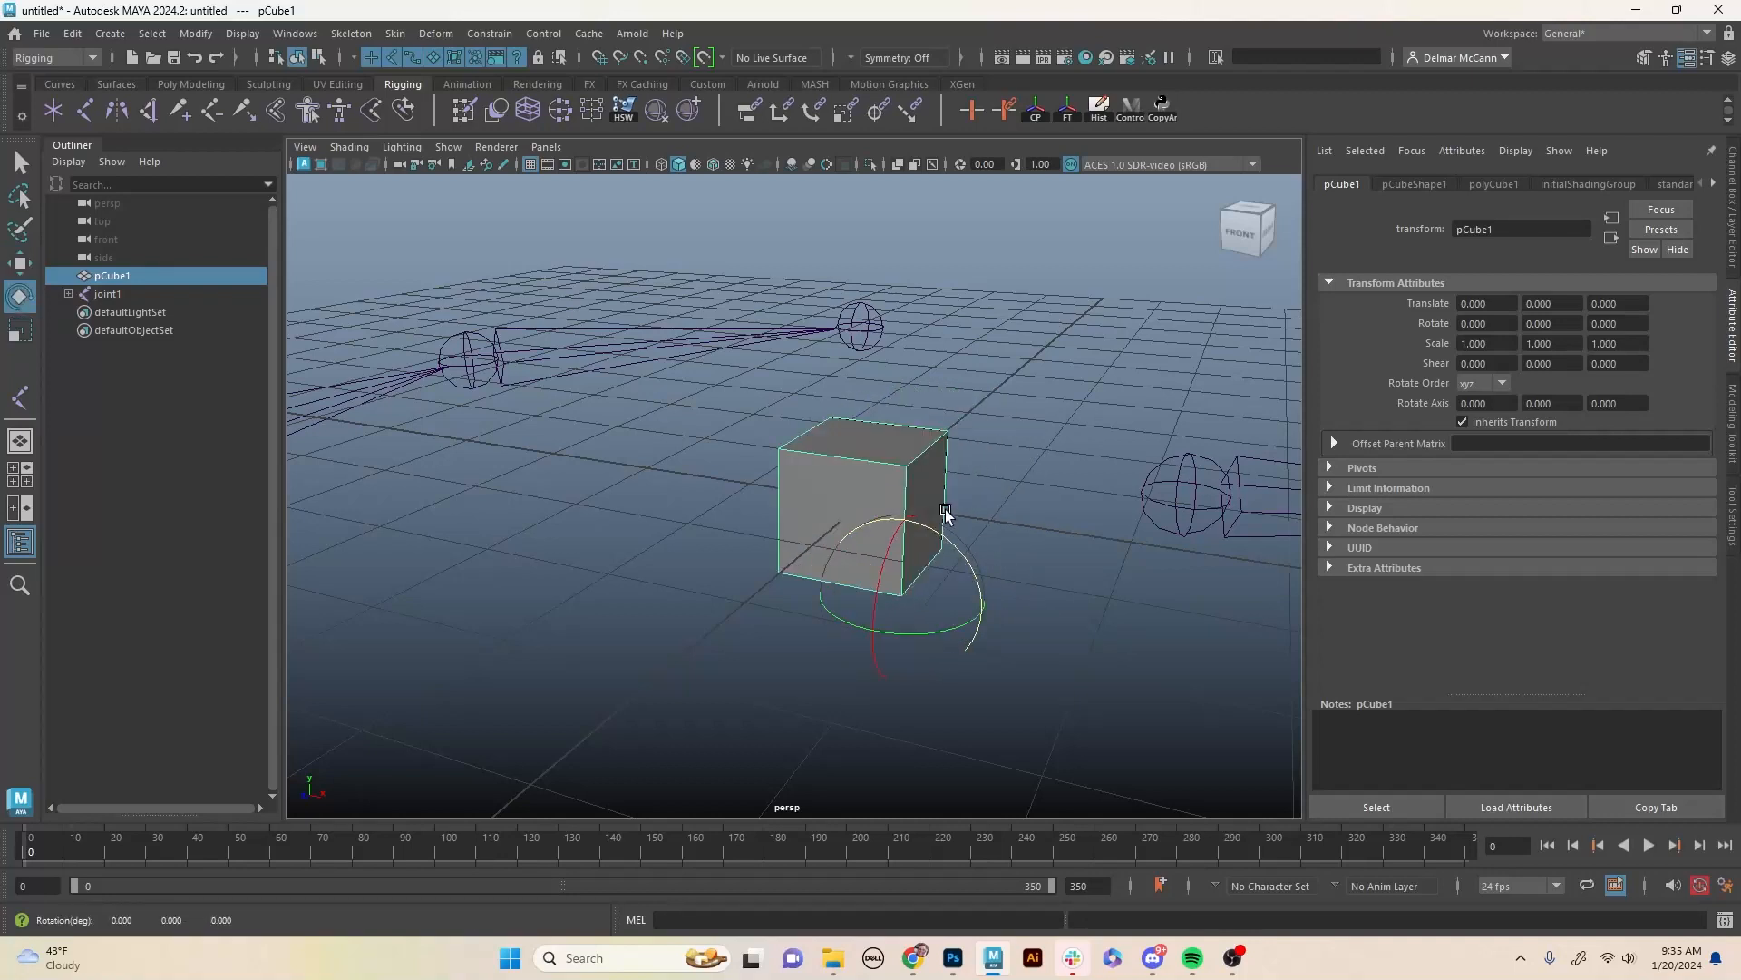
drag(913, 633, 1014, 621)
key(ctrl+z)
key(ctrl+z)
key(w)
key(ctrl+z)
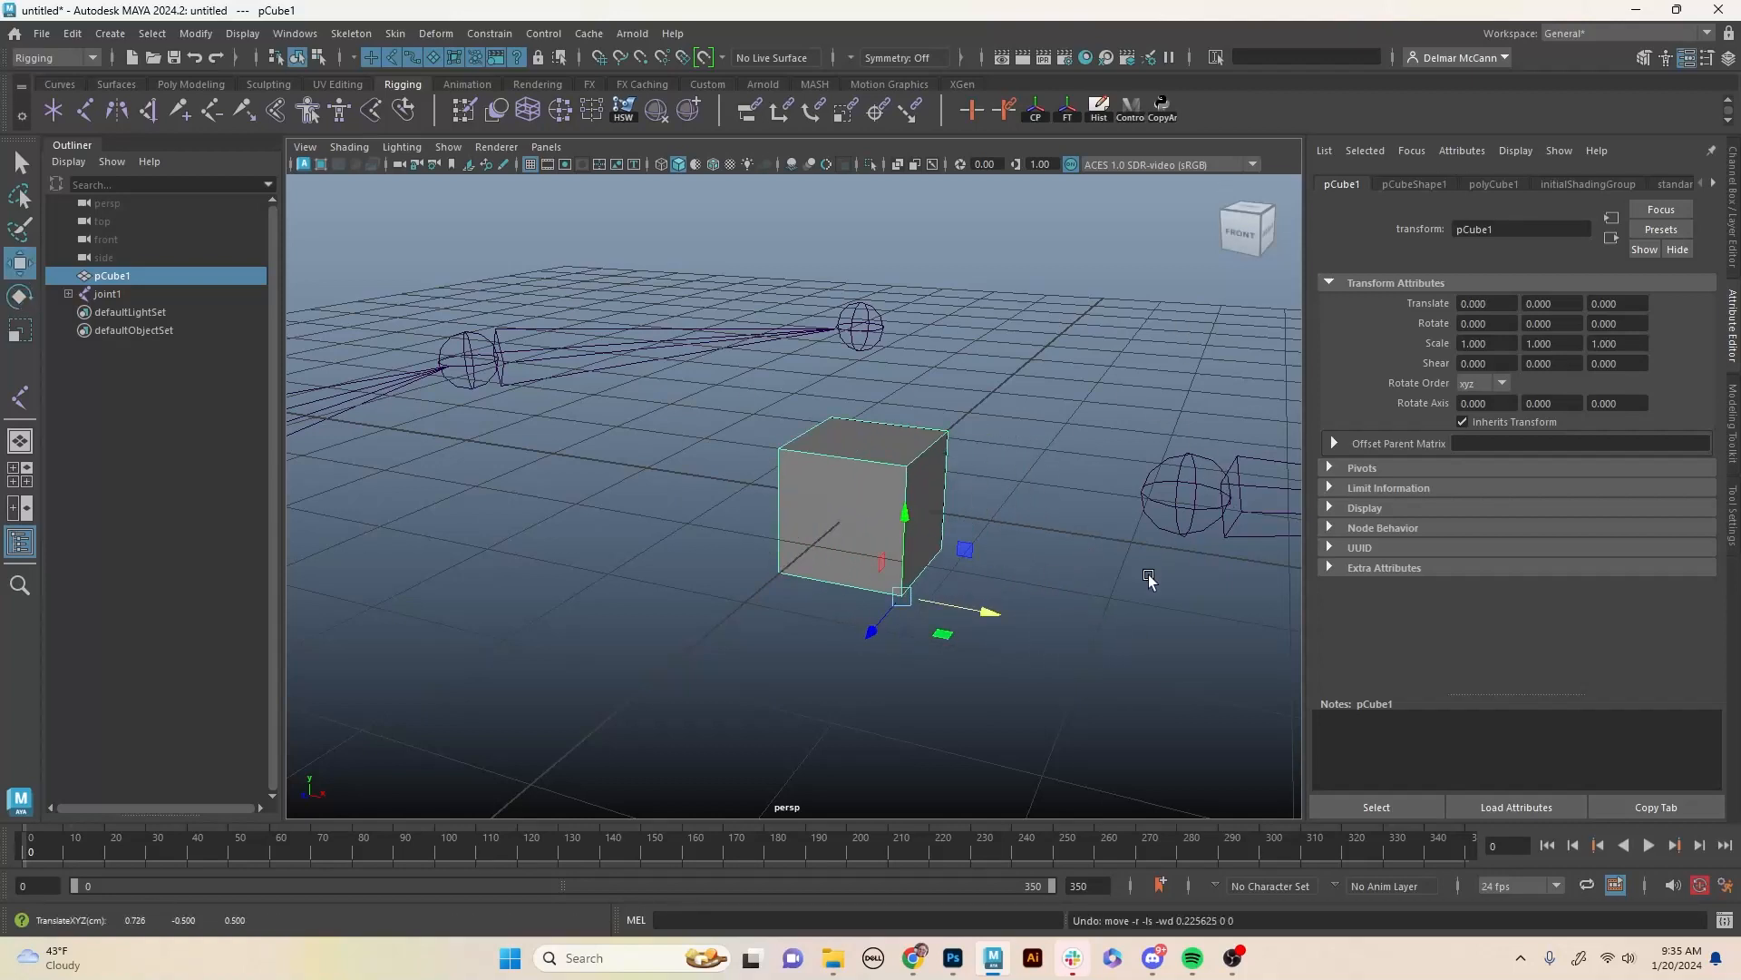
Reposition only the curved chain's first joint by editing its pivot, to about 2.211, 0.425, -1.364 in translation.
alt+middle_drag(1209, 610, 952, 653)
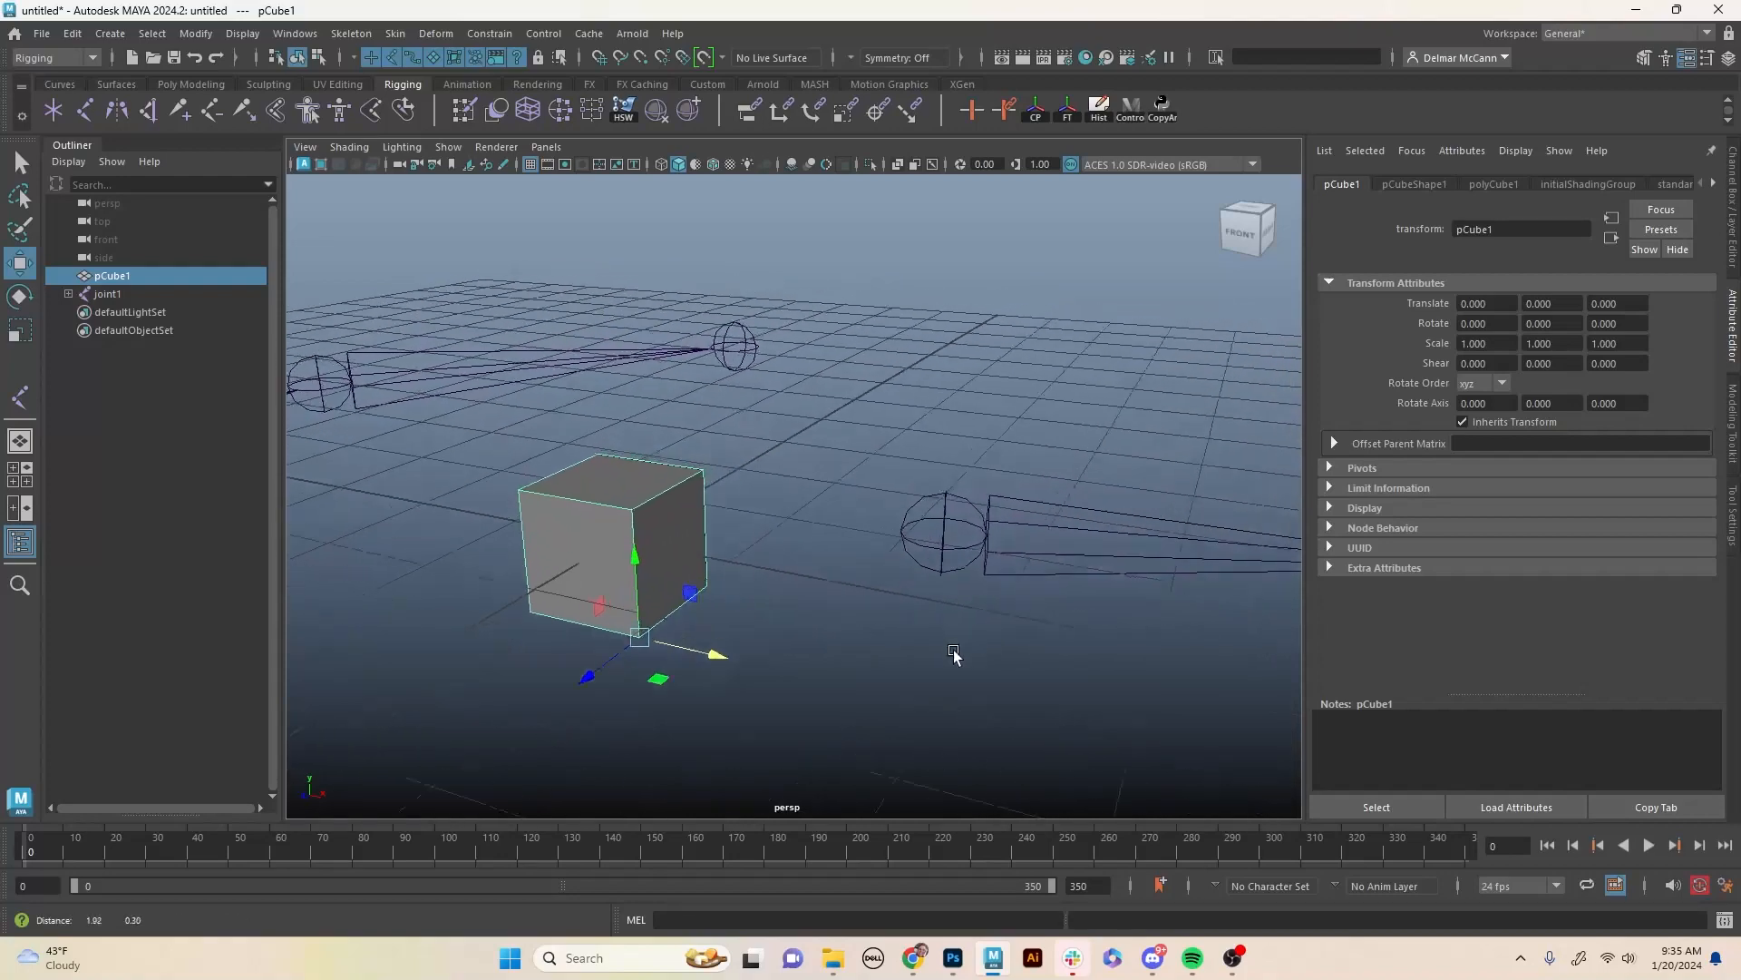
click(926, 557)
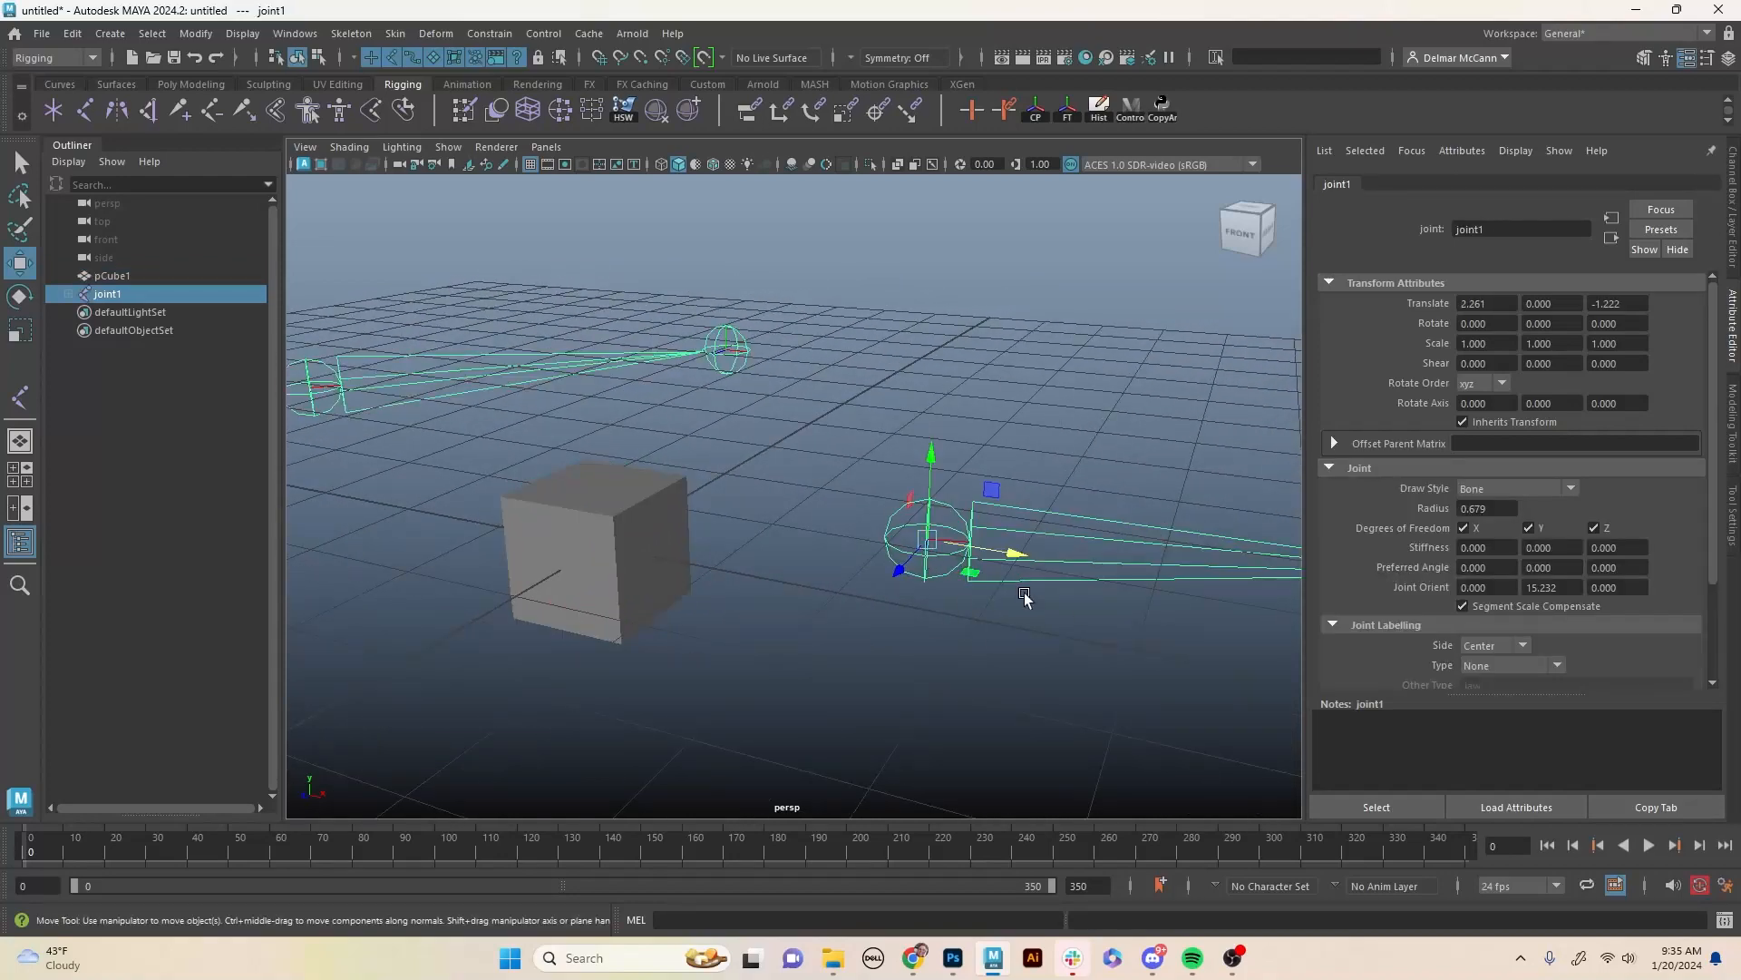
alt+middle_drag(1055, 669, 808, 669)
alt+middle_drag(1092, 669, 1129, 683)
alt+right_drag(1129, 682, 855, 665)
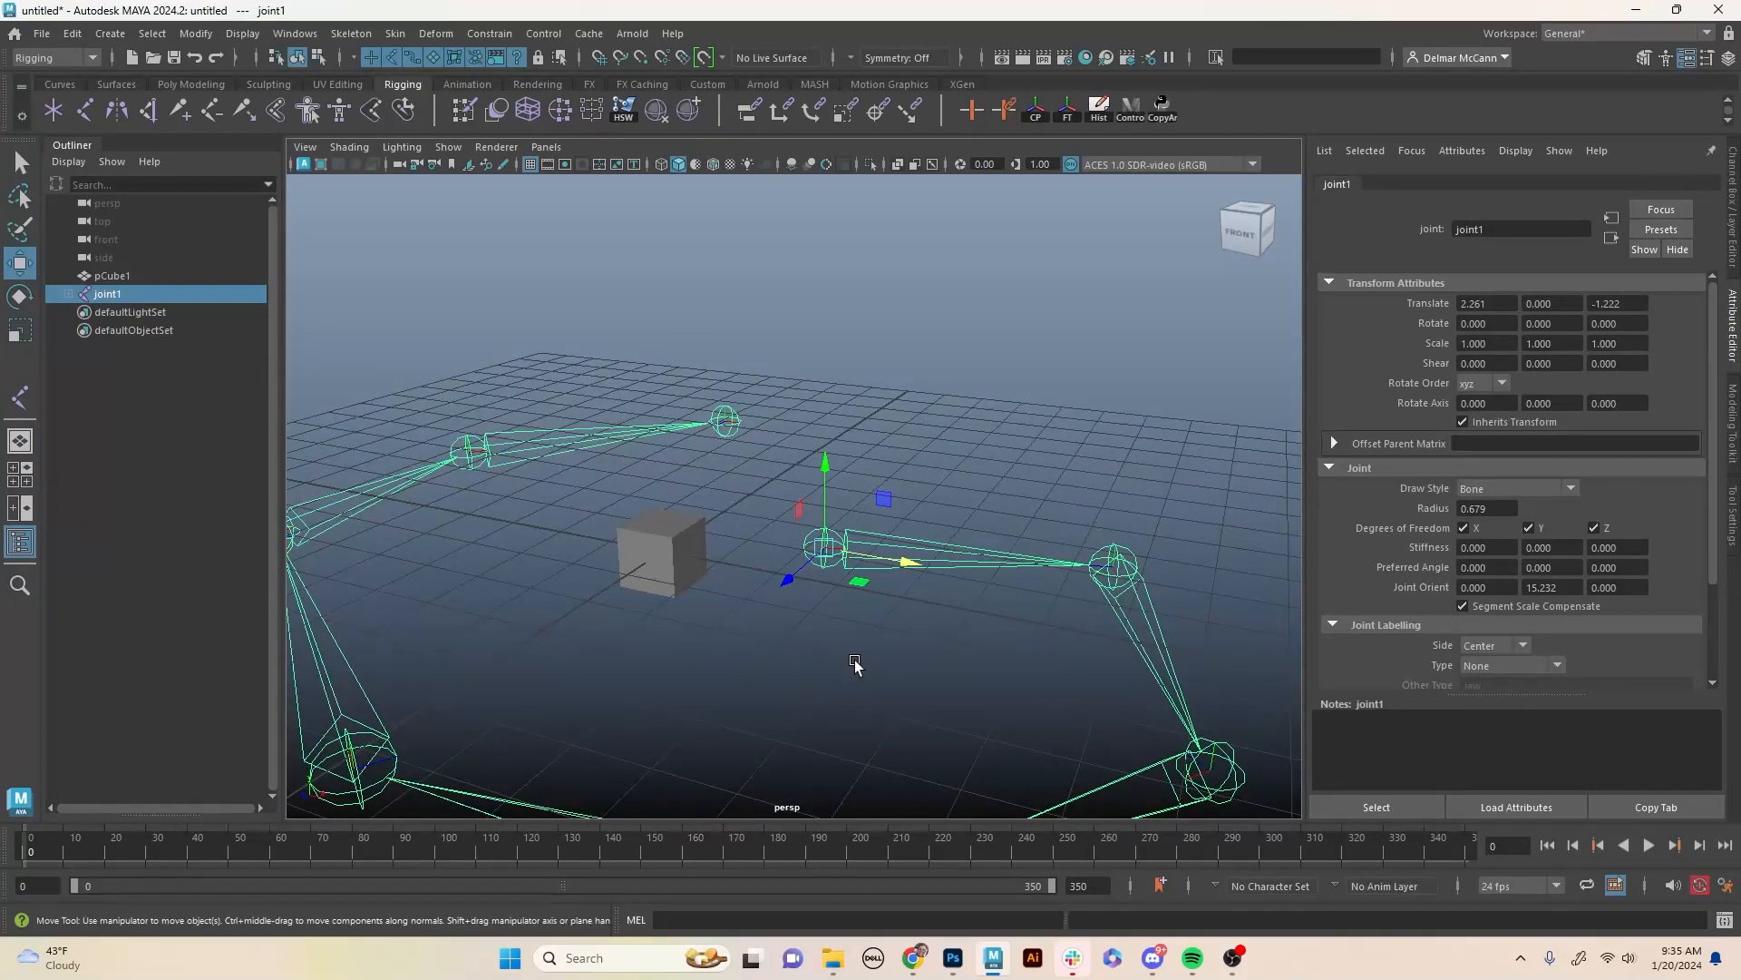
key(d)
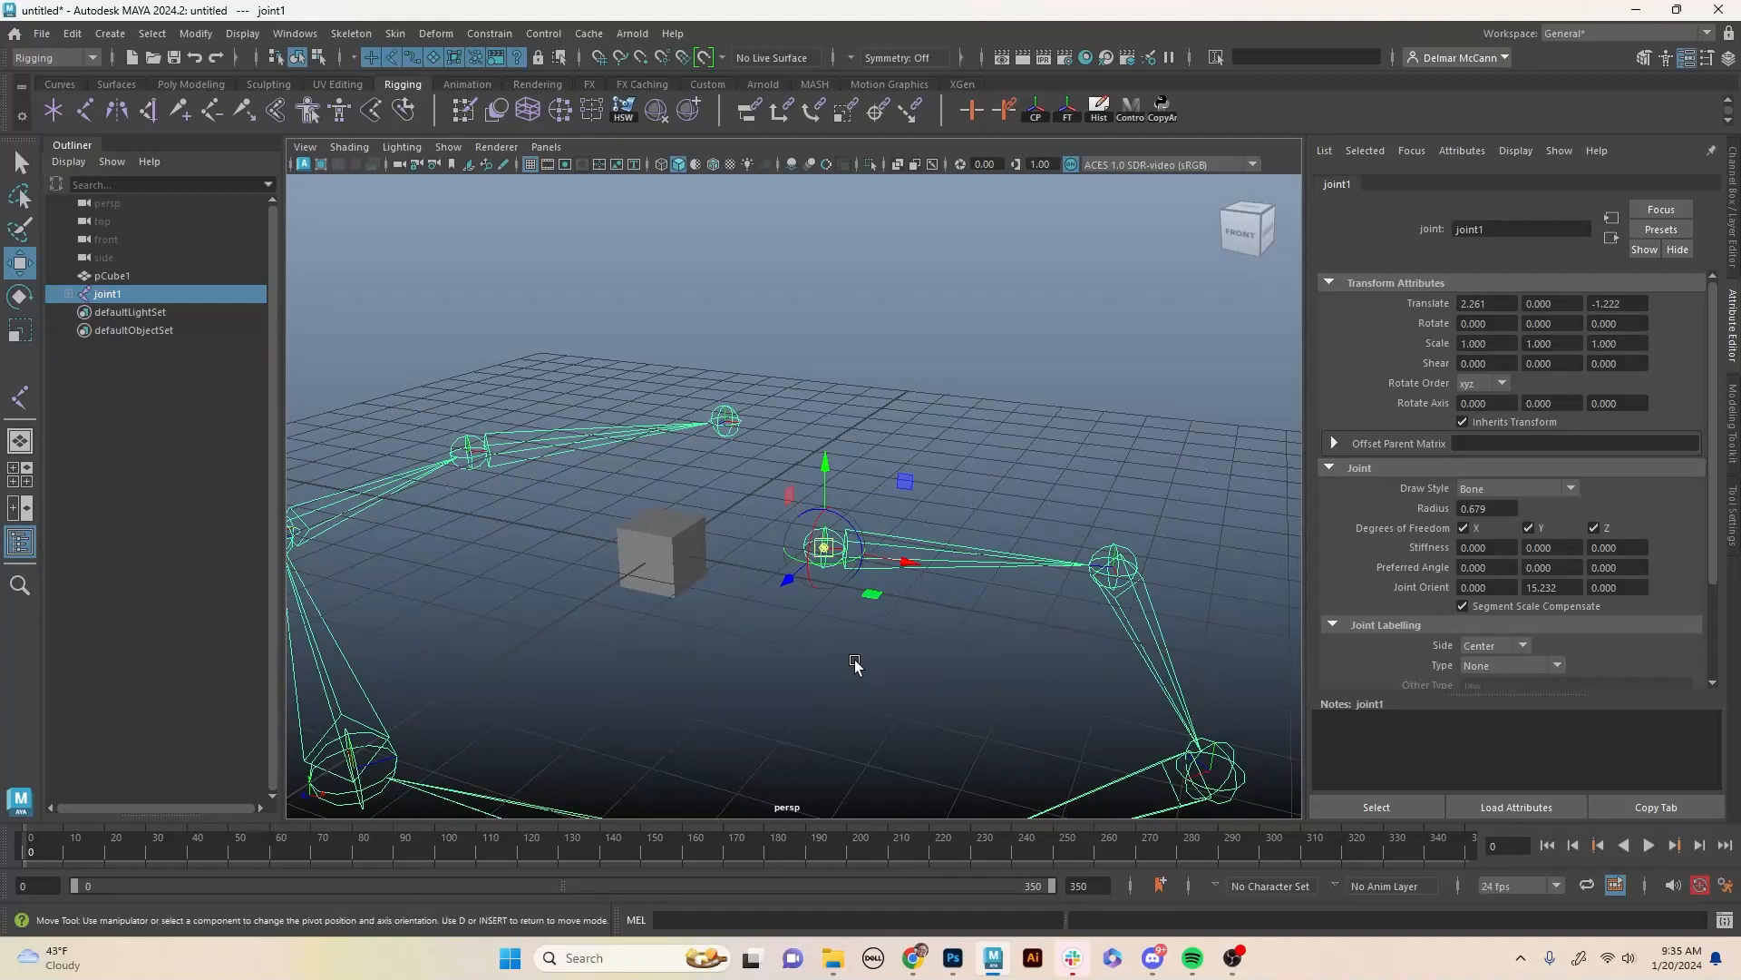
mouse_move(823, 546)
mouse_down()
mouse_move(995, 487)
mouse_move(937, 372)
mouse_move(727, 505)
mouse_move(781, 372)
mouse_move(1104, 400)
mouse_move(767, 518)
mouse_move(765, 439)
mouse_move(797, 528)
mouse_move(882, 478)
mouse_move(844, 545)
mouse_up()
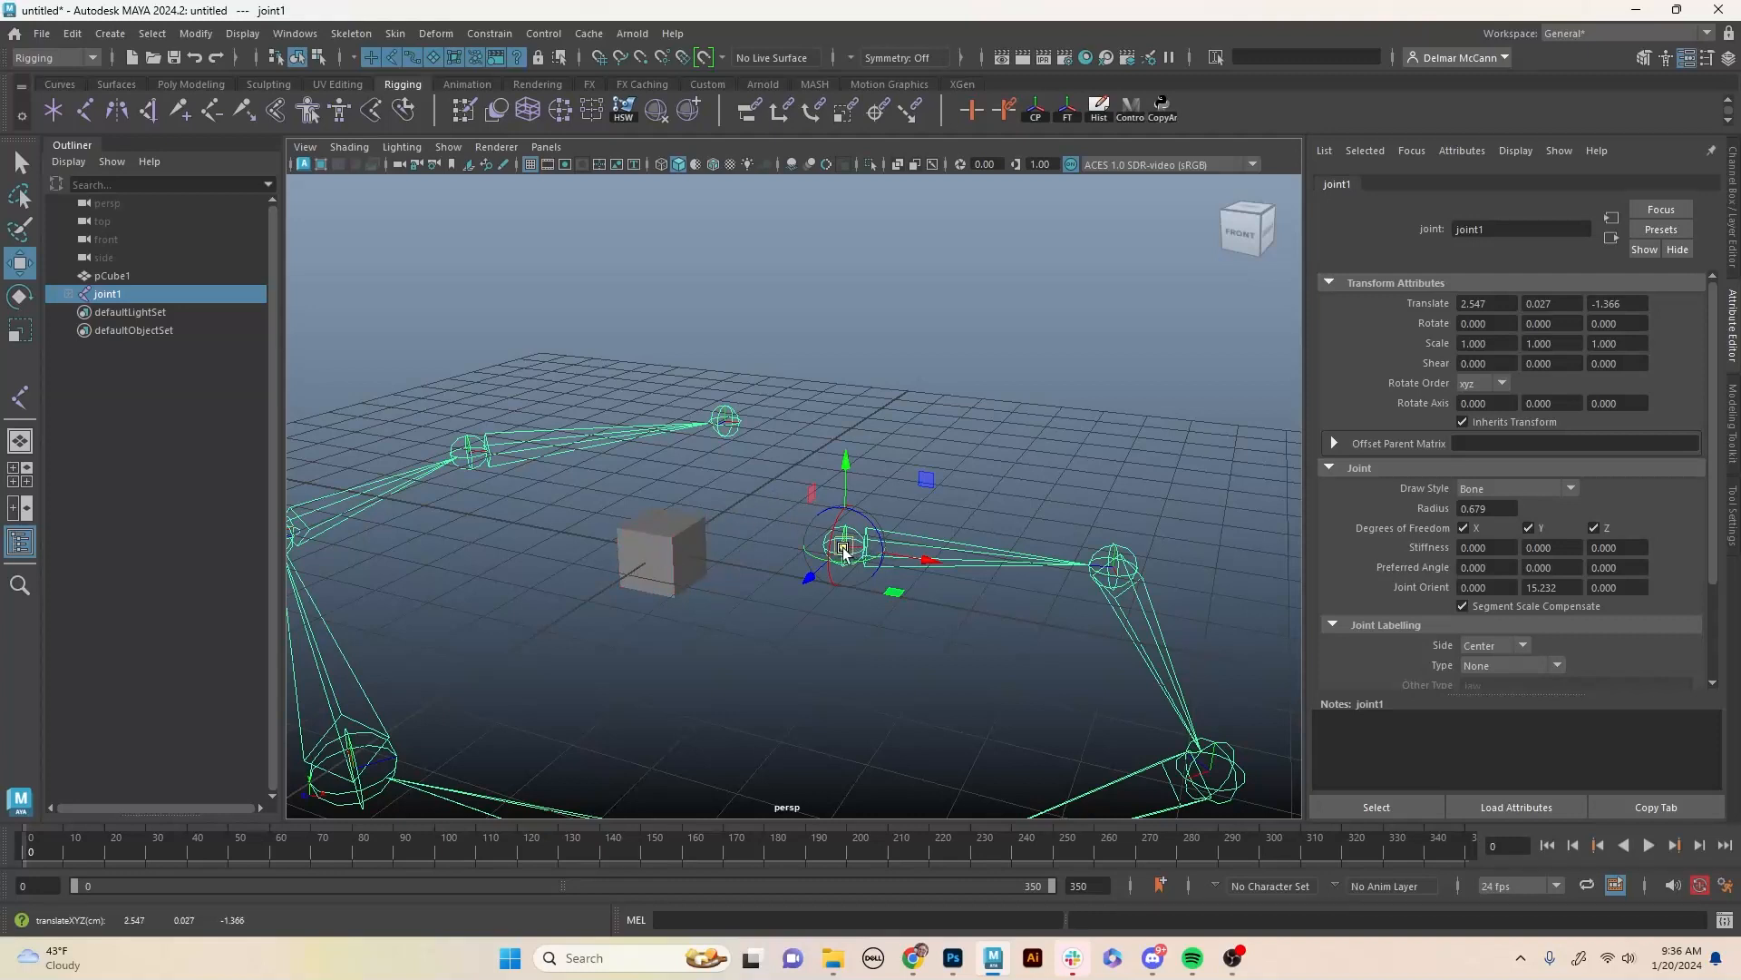
mouse_move(843, 550)
mouse_down()
mouse_move(825, 475)
mouse_move(798, 571)
mouse_move(797, 493)
mouse_move(1023, 473)
mouse_move(840, 498)
mouse_move(882, 447)
mouse_move(828, 489)
mouse_move(819, 424)
mouse_move(972, 561)
mouse_move(939, 580)
mouse_move(966, 377)
mouse_move(907, 475)
mouse_move(825, 523)
mouse_up()
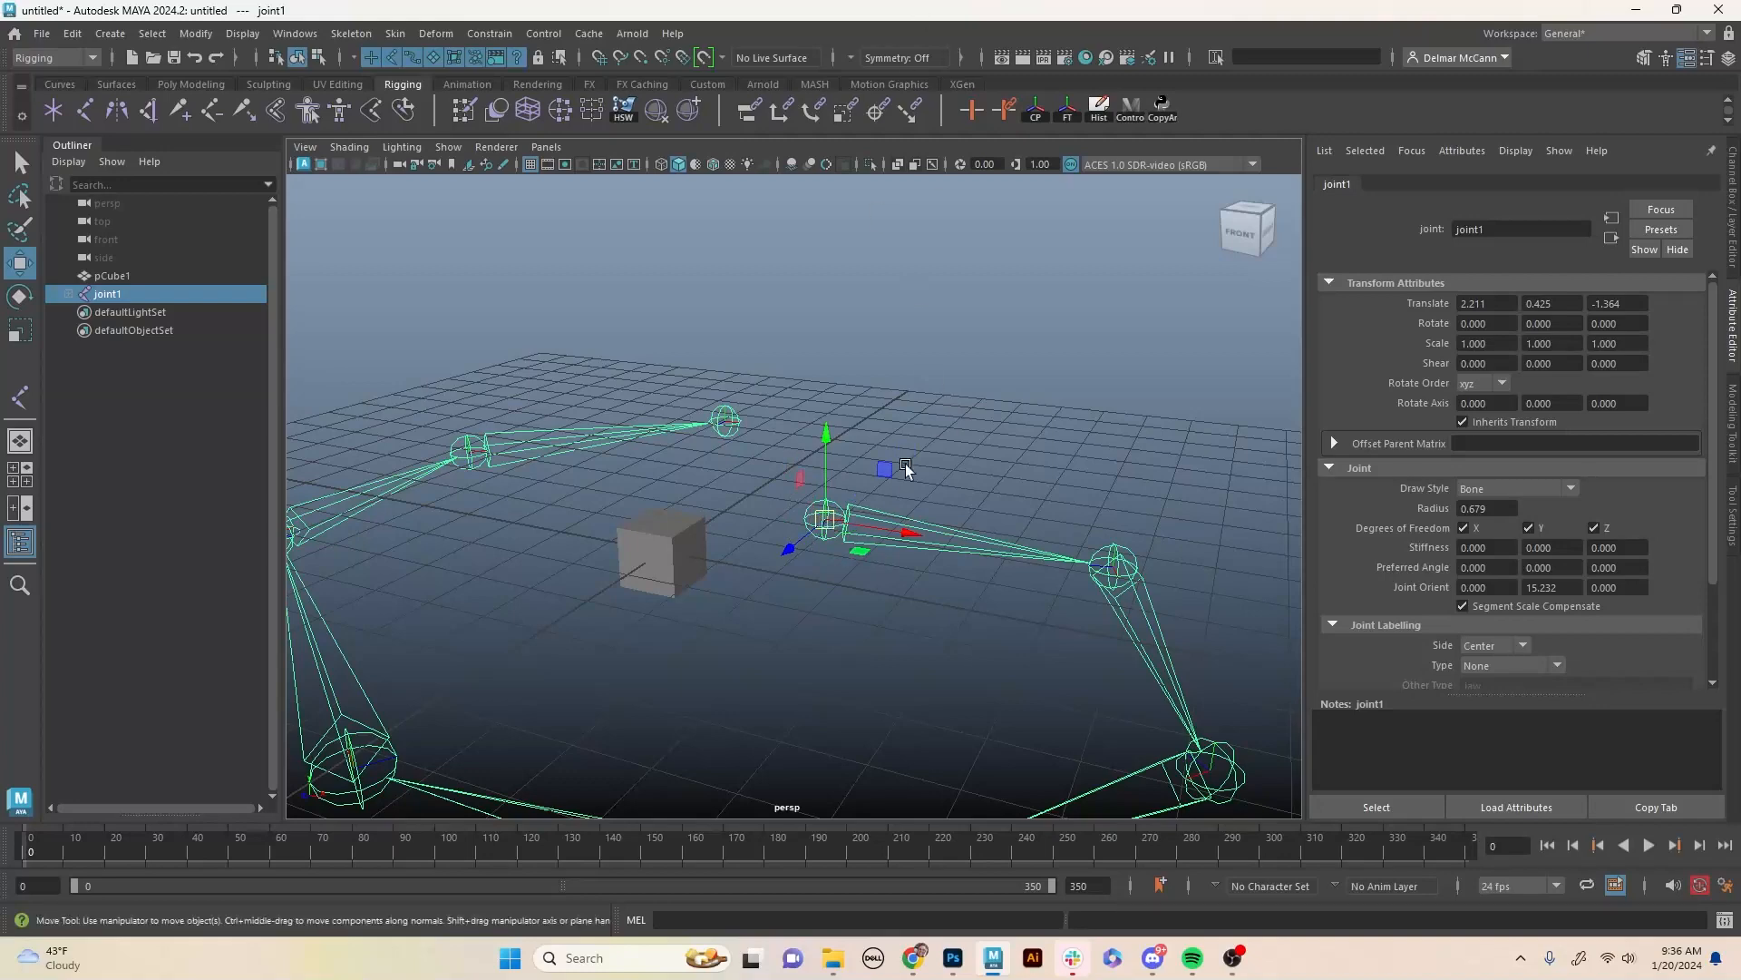
Try moving the whole joint chain by its first joint outside pivot editing, and undo the move.
alt+middle_drag(919, 523, 903, 532)
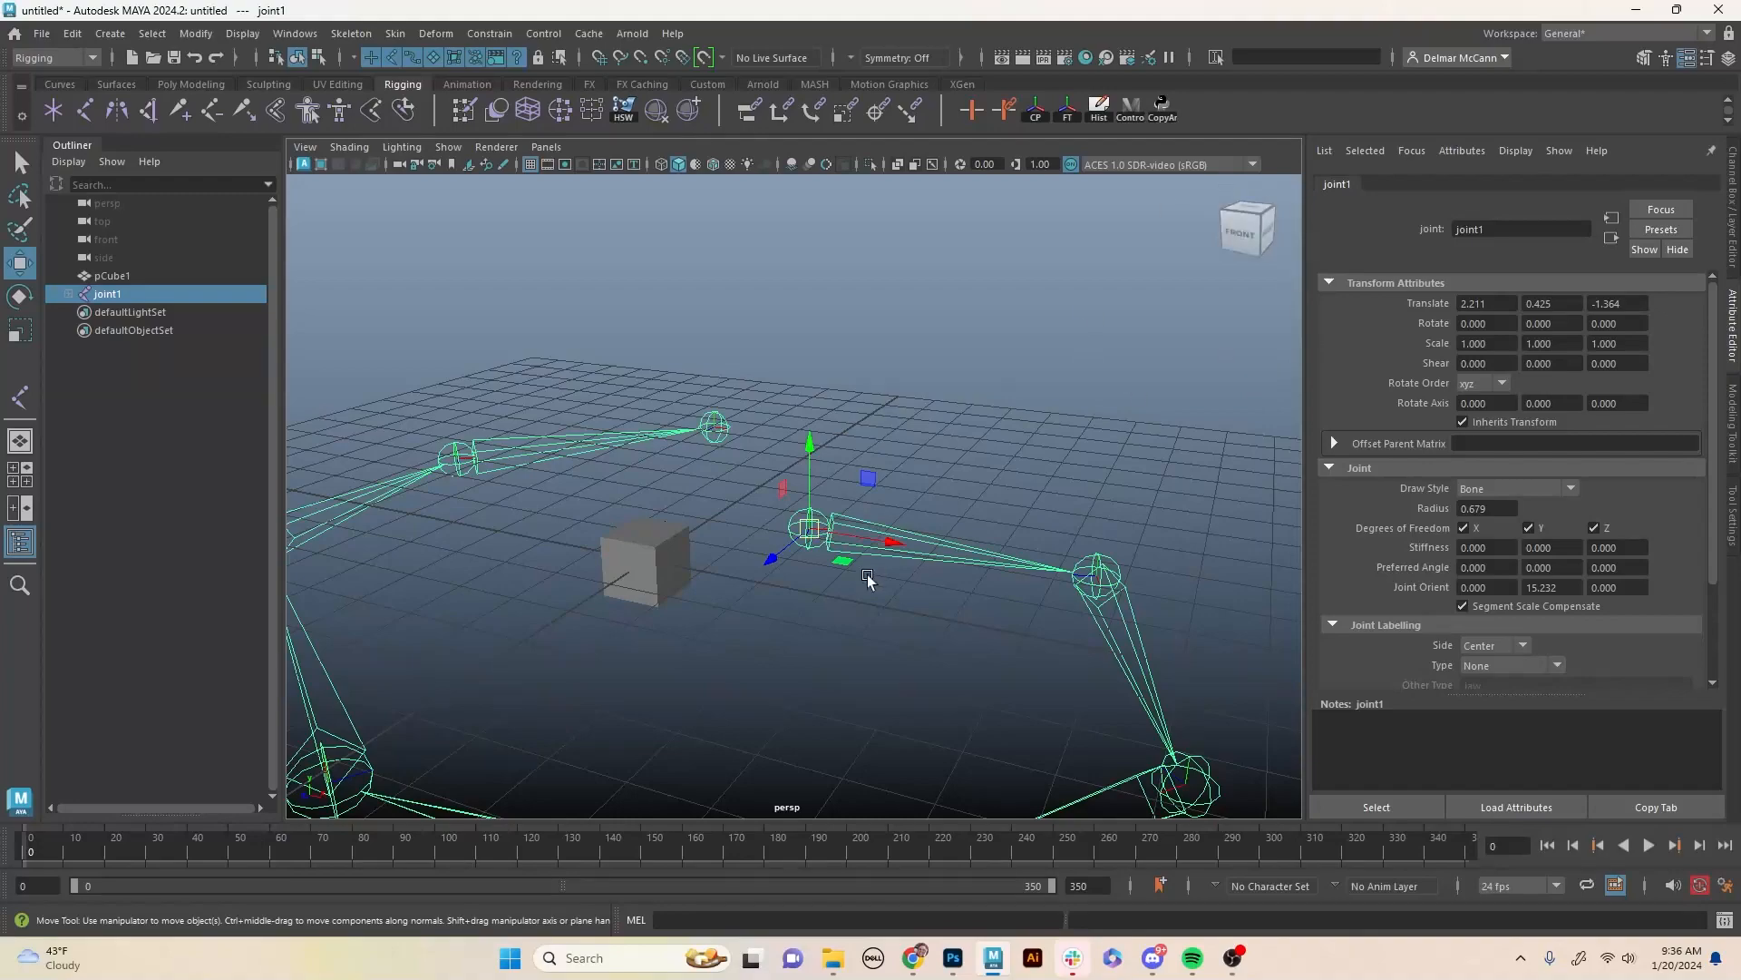
drag(812, 536, 855, 501)
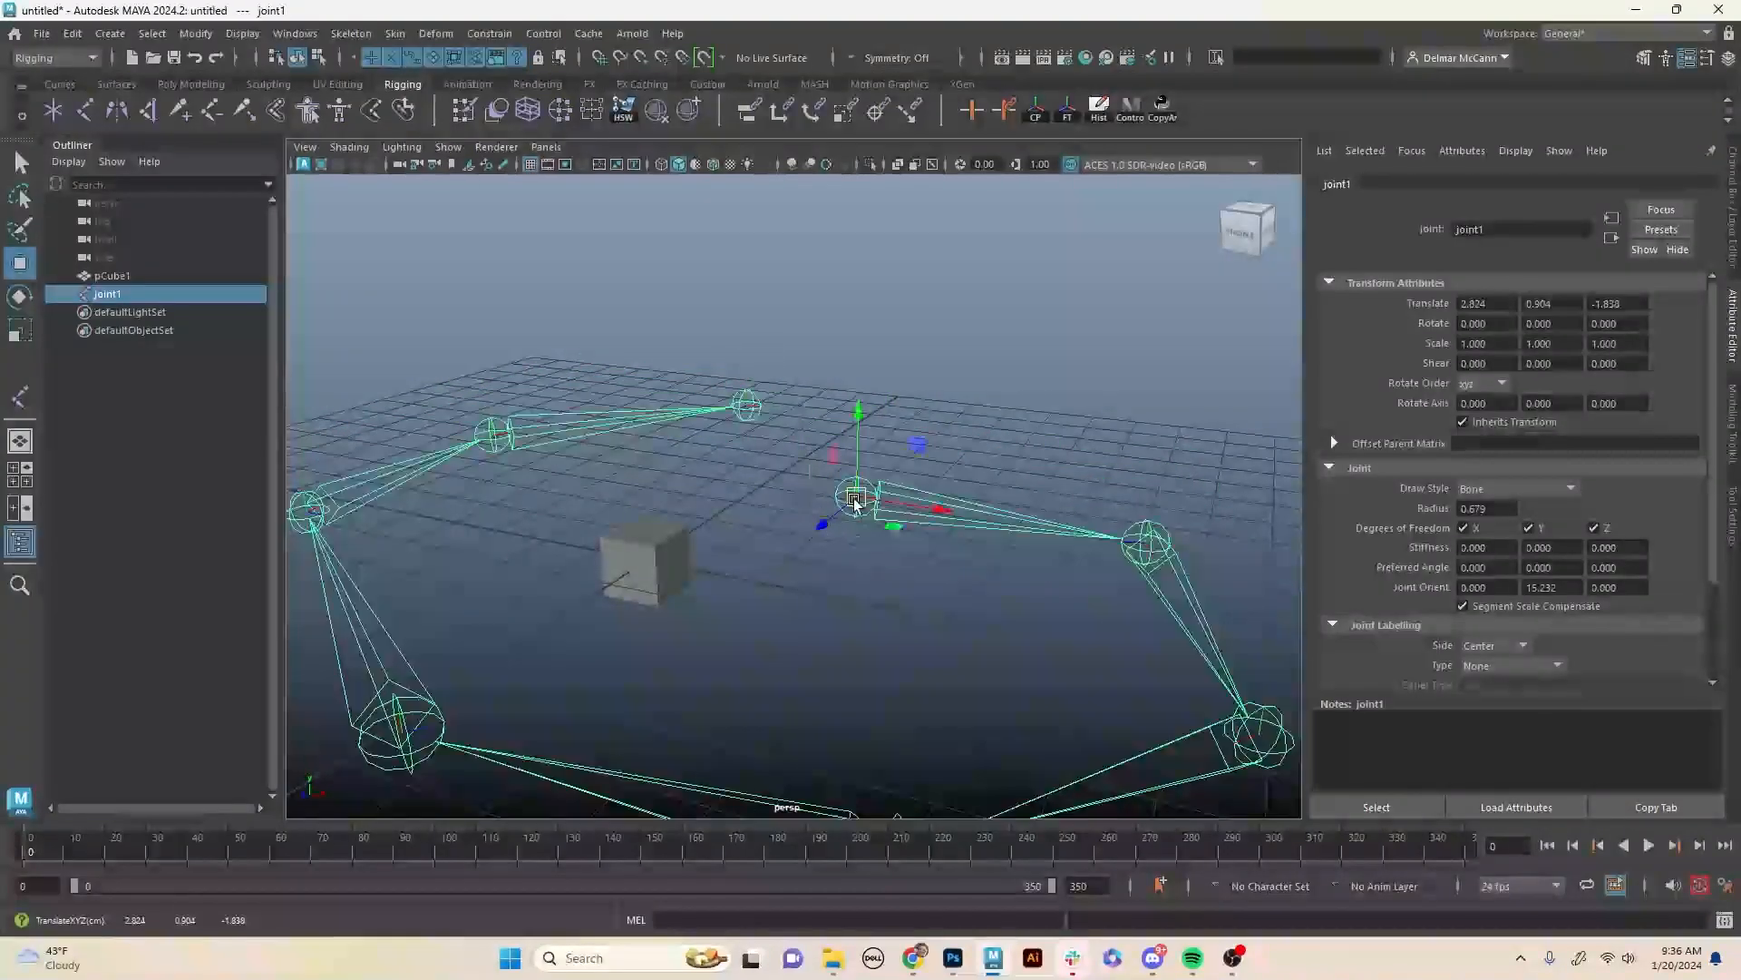
key(ctrl+z)
Examine the repositioned joint chain and its first joint's move and rotation axes from several angles.
alt+drag(832, 681, 883, 519)
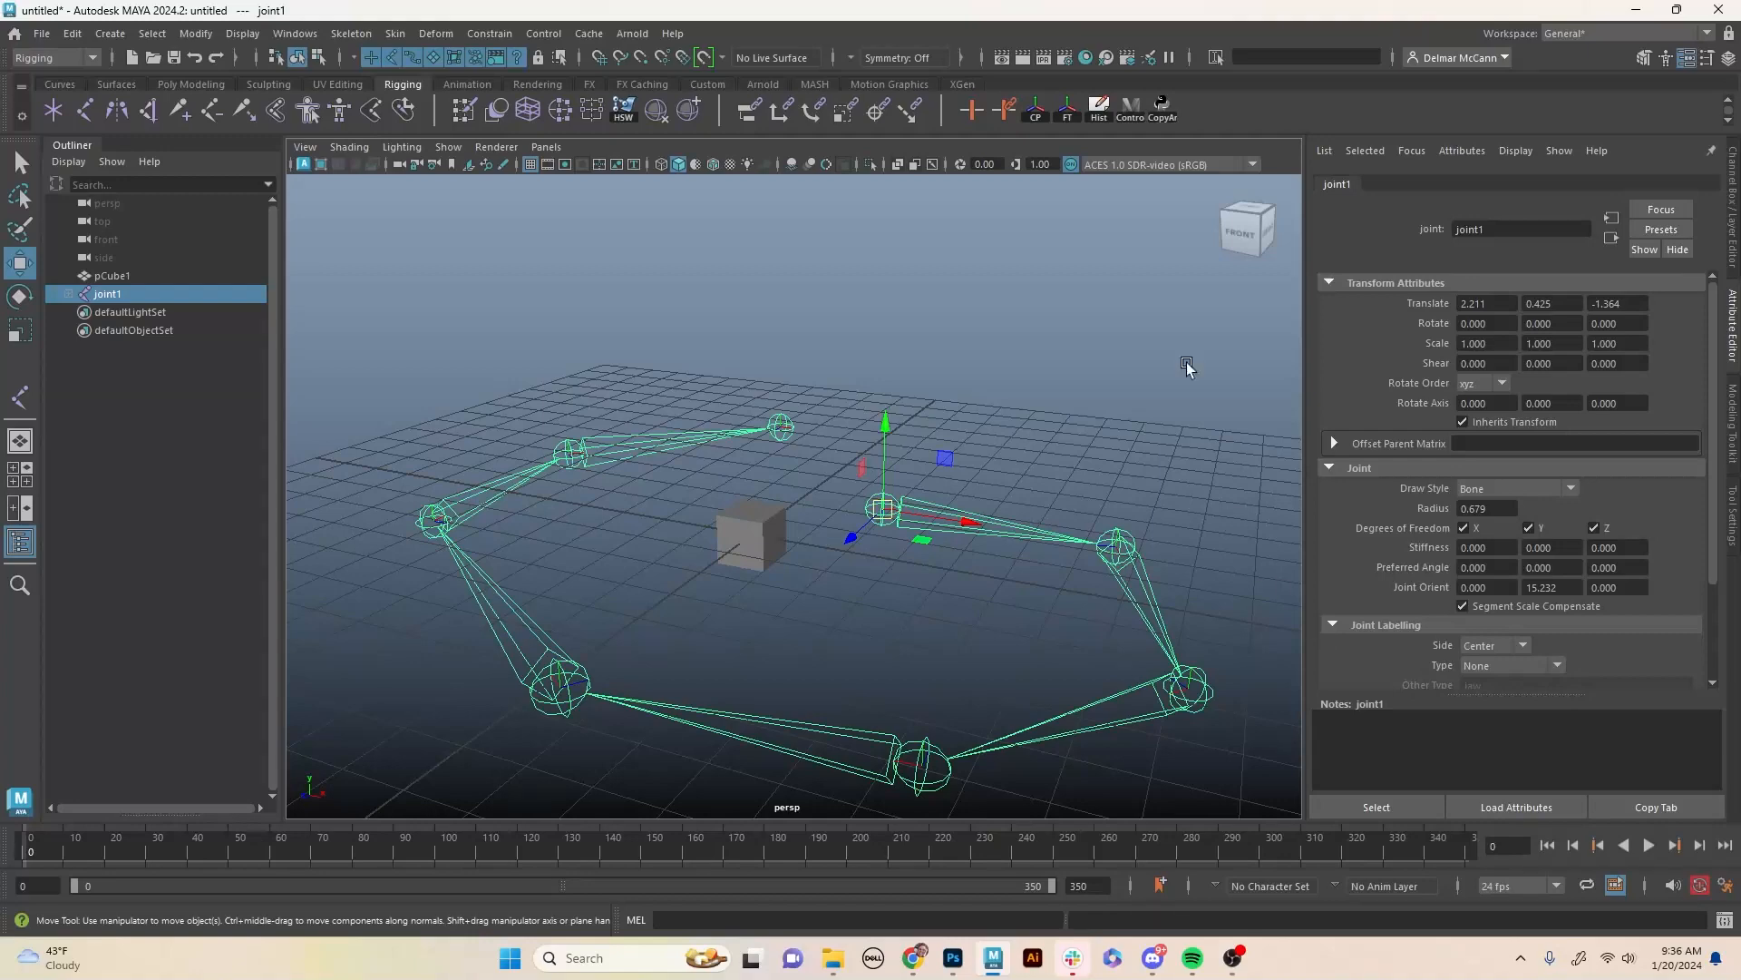
alt+drag(1038, 622, 874, 629)
click(874, 628)
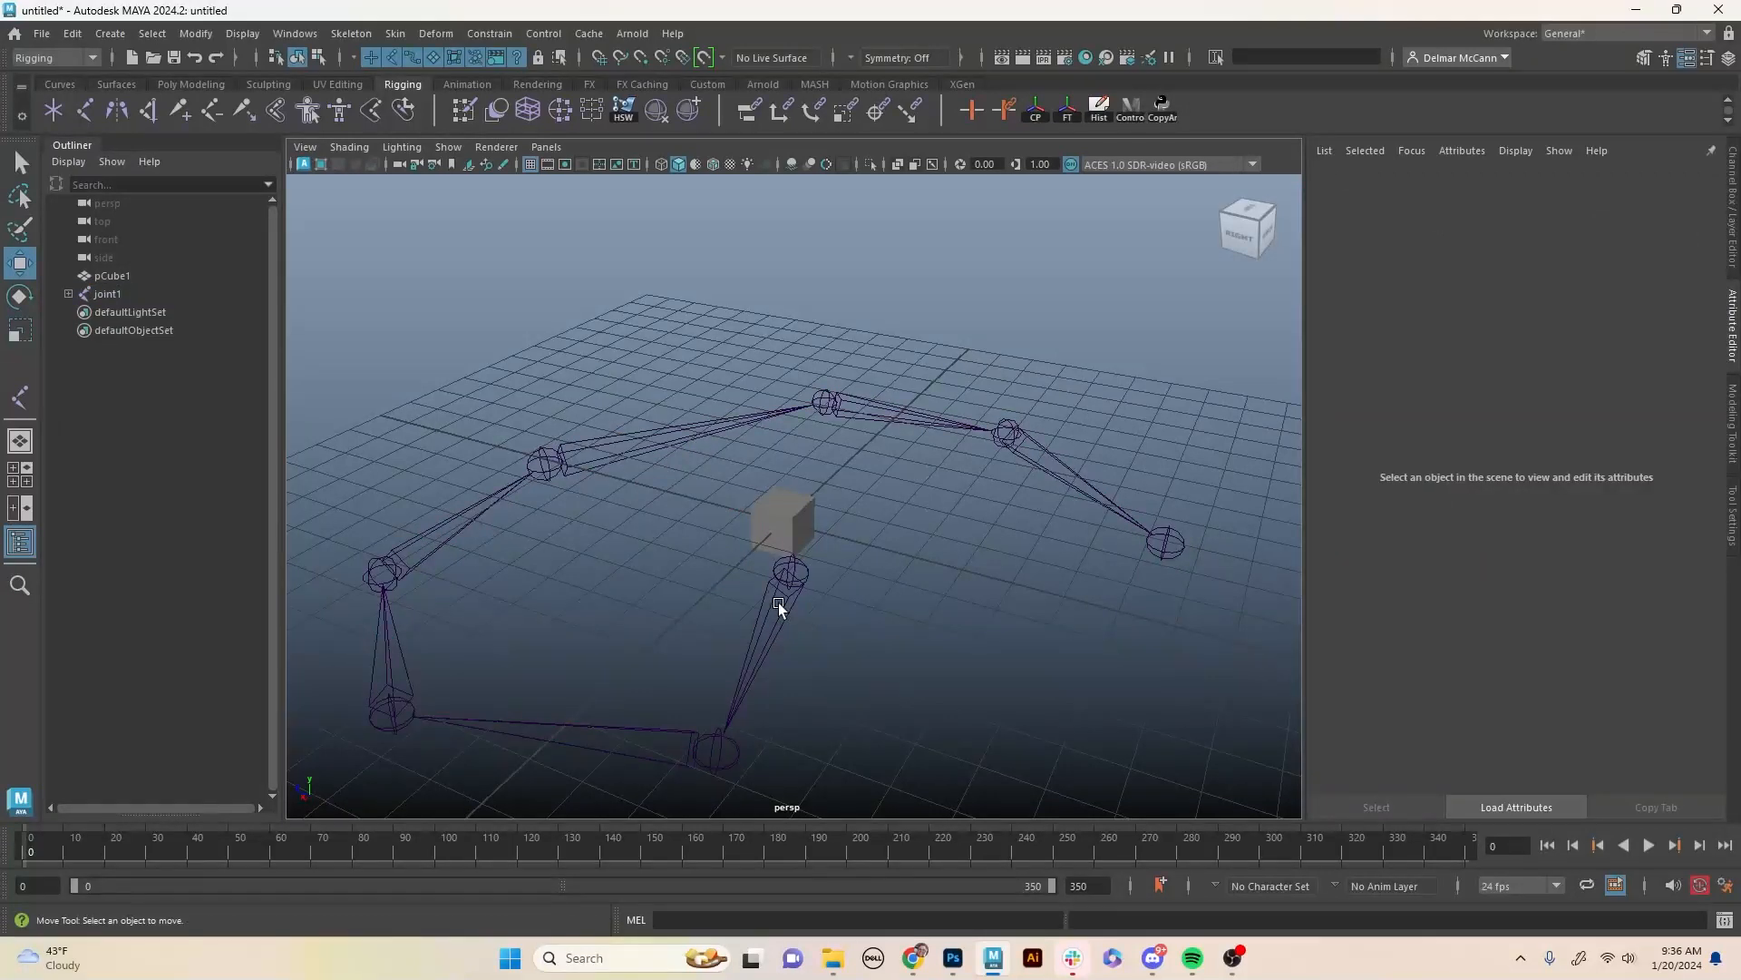
click(775, 603)
alt+drag(885, 650, 925, 624)
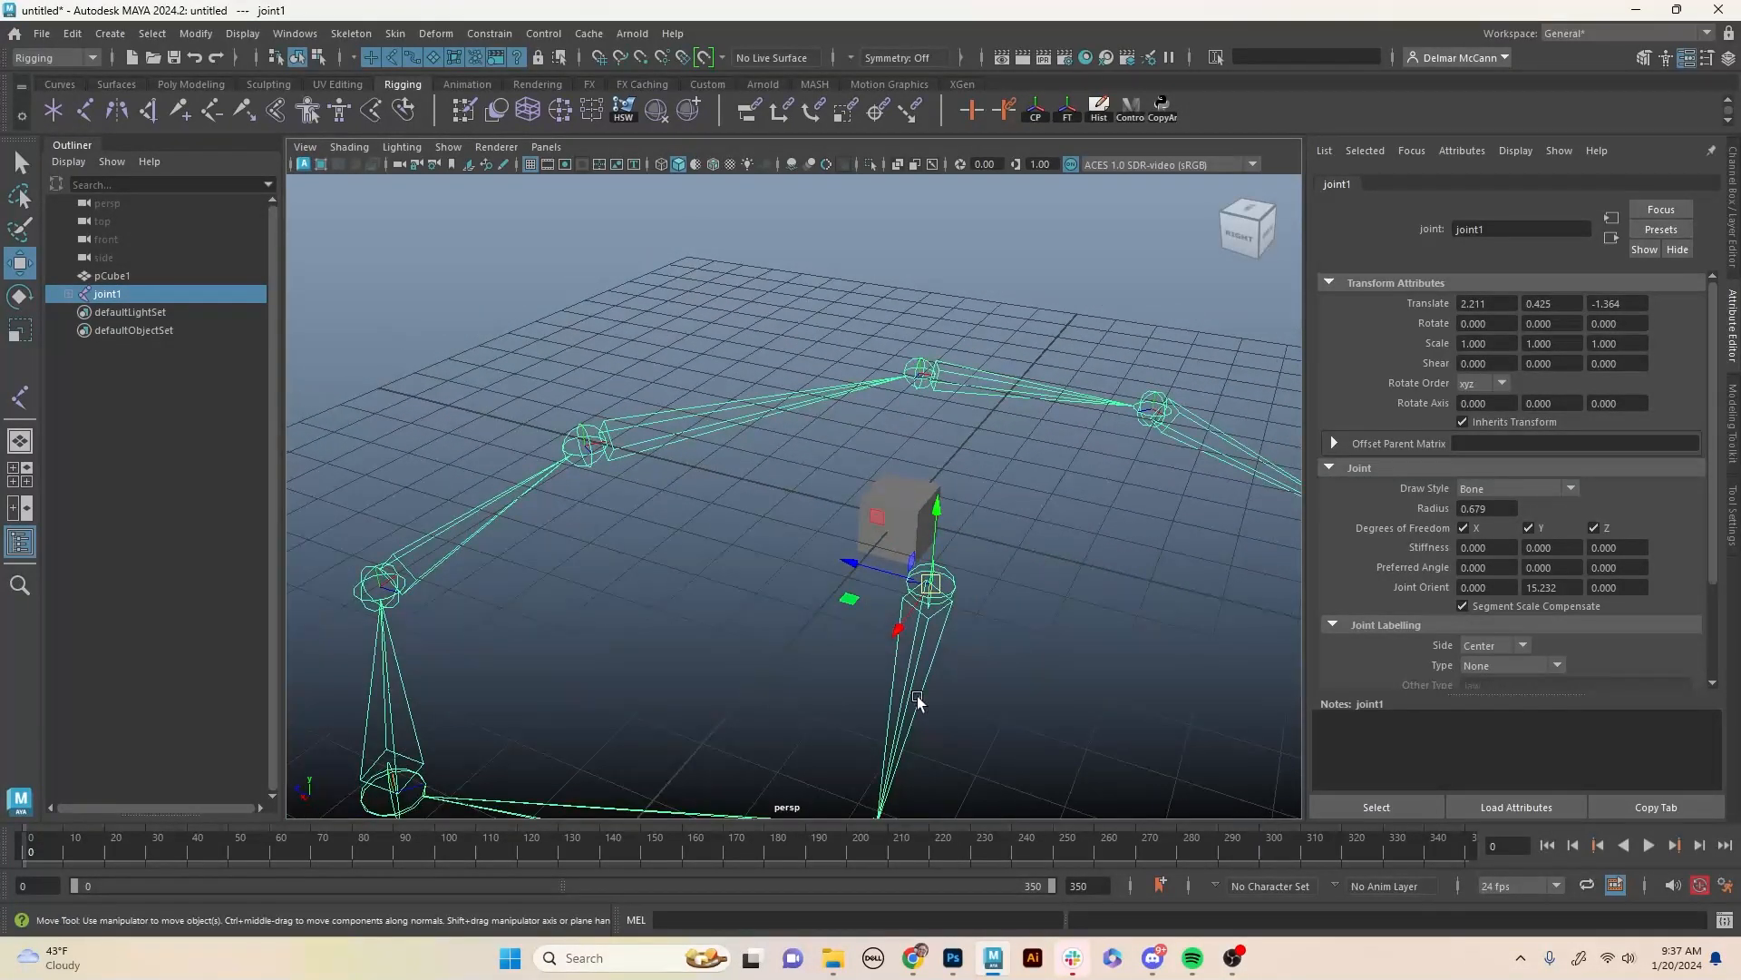
alt+drag(918, 701, 1020, 513)
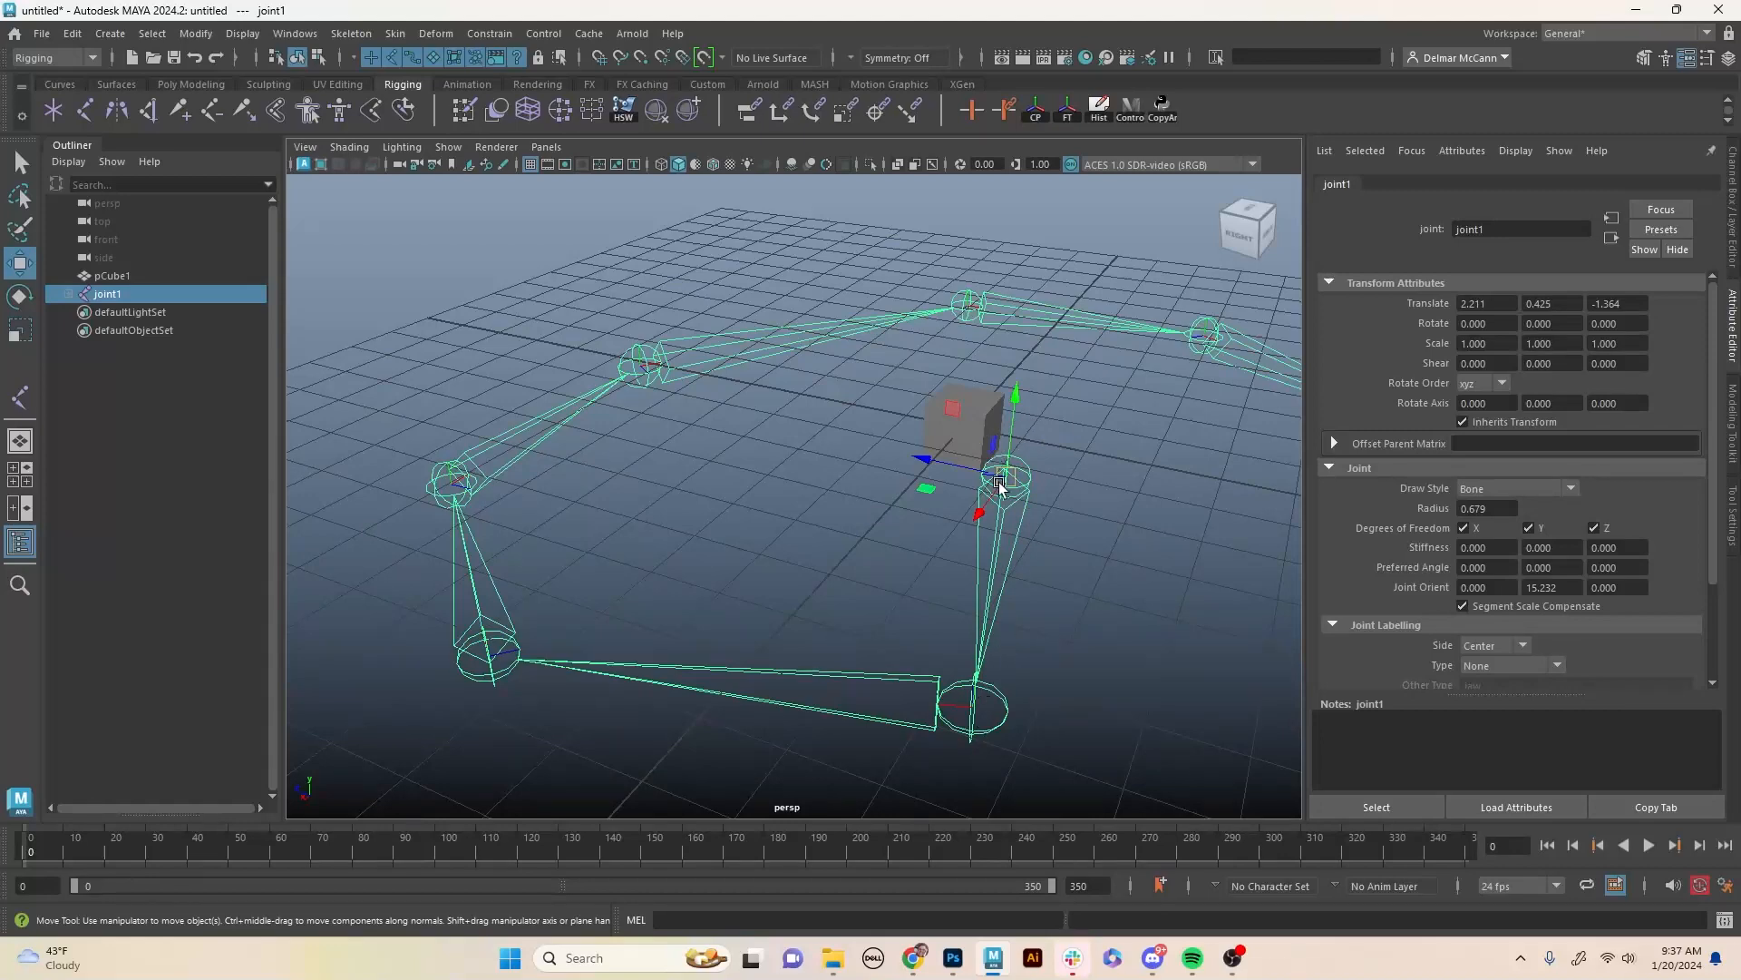
key(e)
alt+drag(1013, 616, 930, 354)
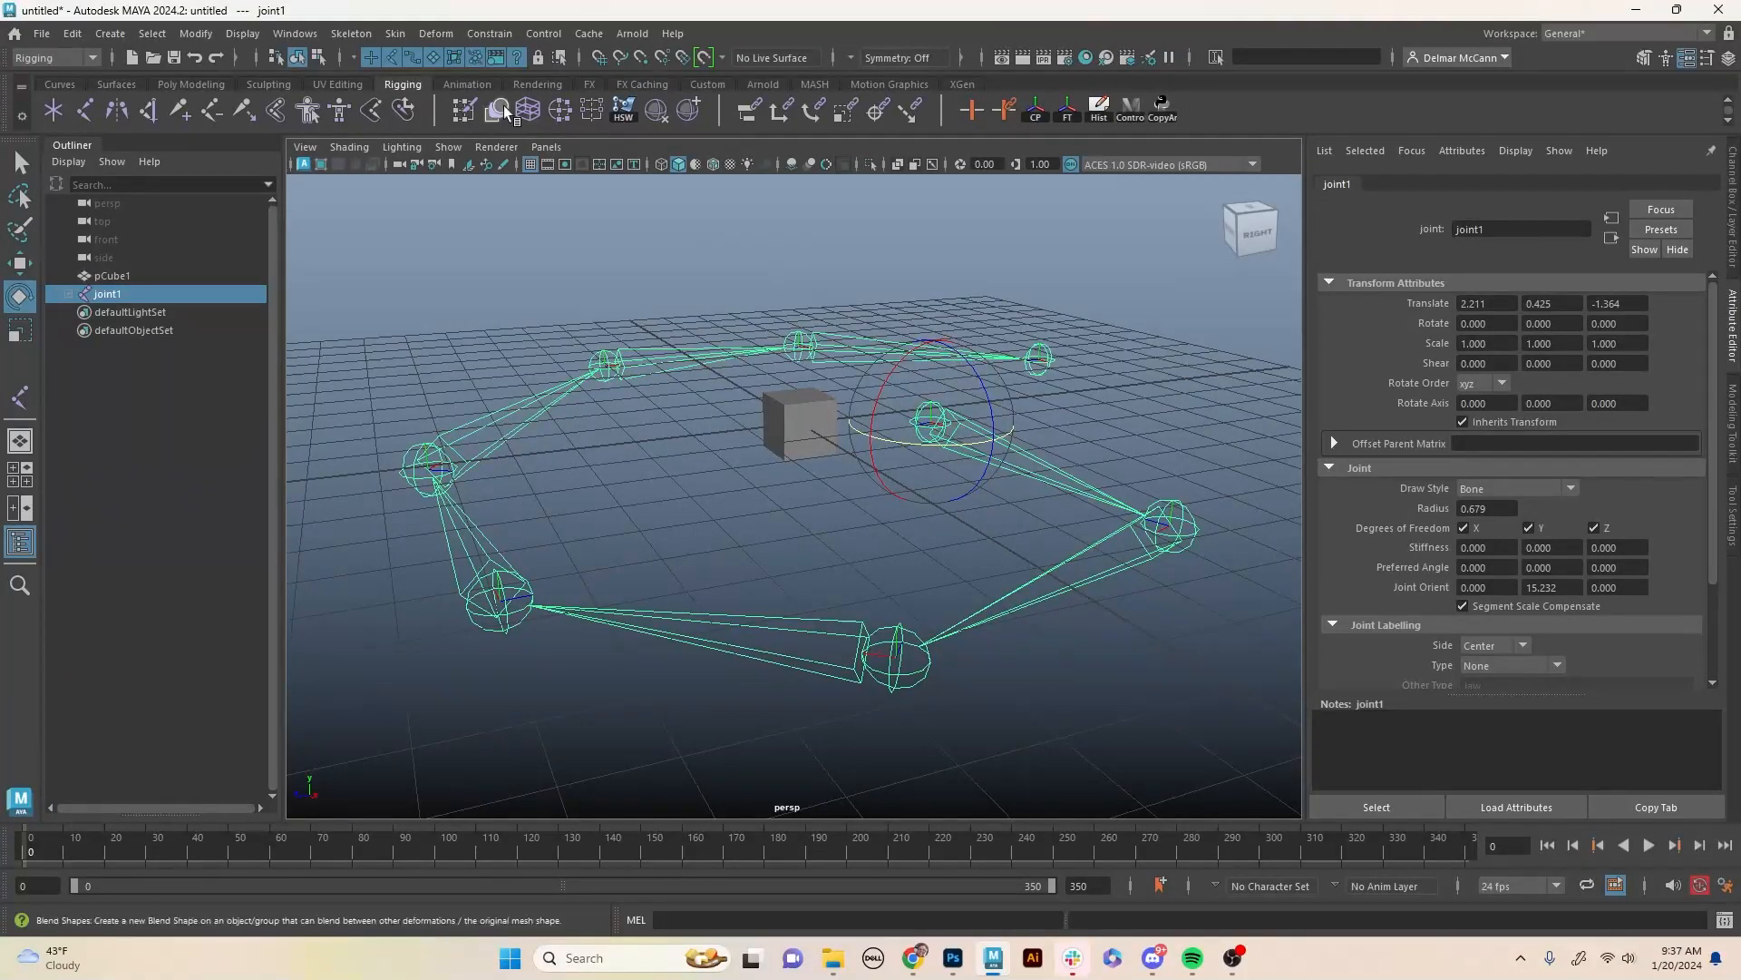
Review the Create Joints options for joint, orientation and bone radius settings, and display the Channel Box.
click(354, 35)
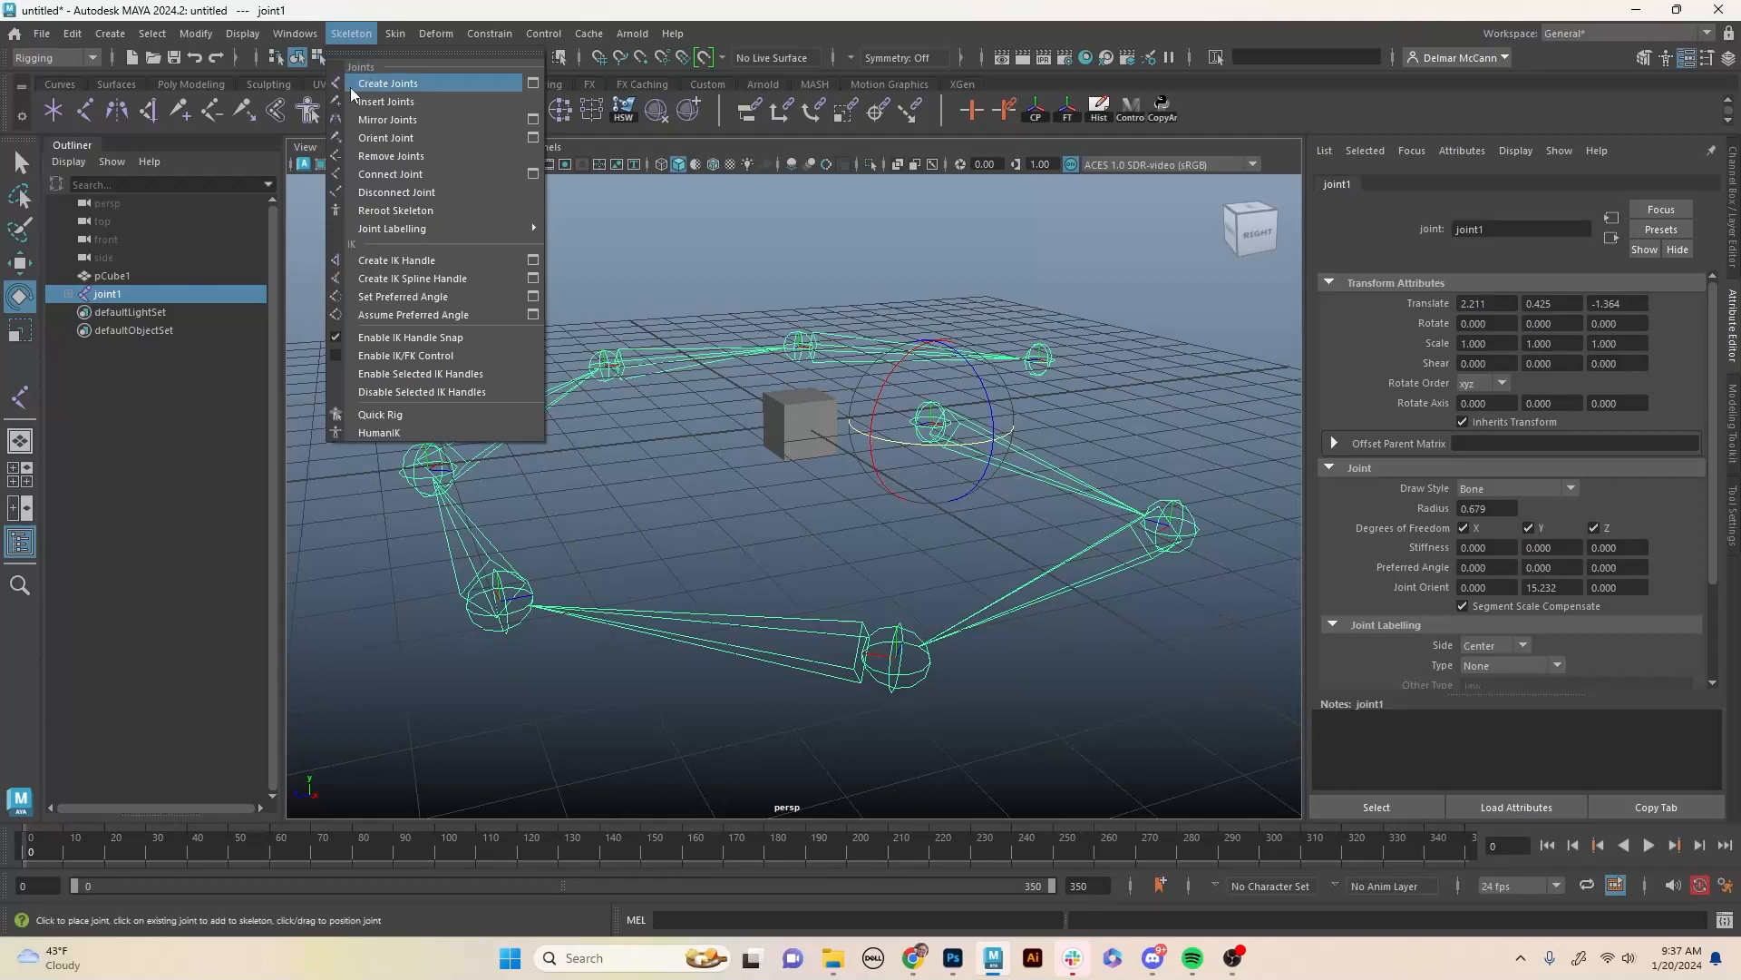
click(535, 81)
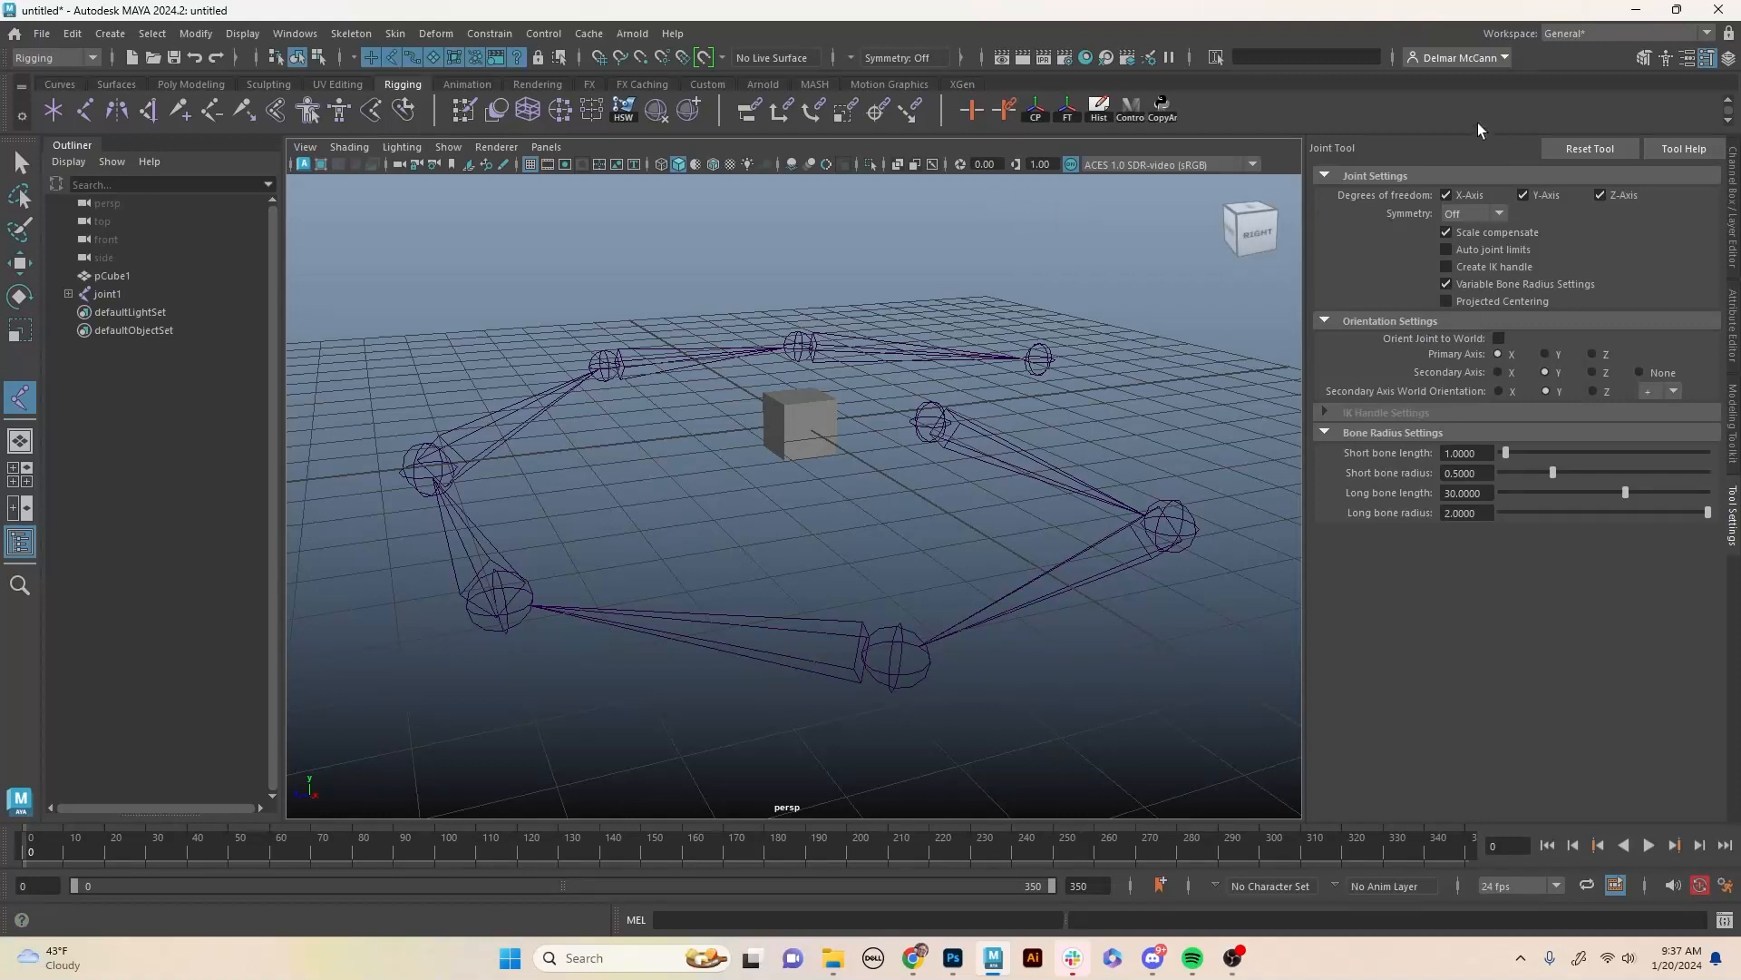
click(1732, 195)
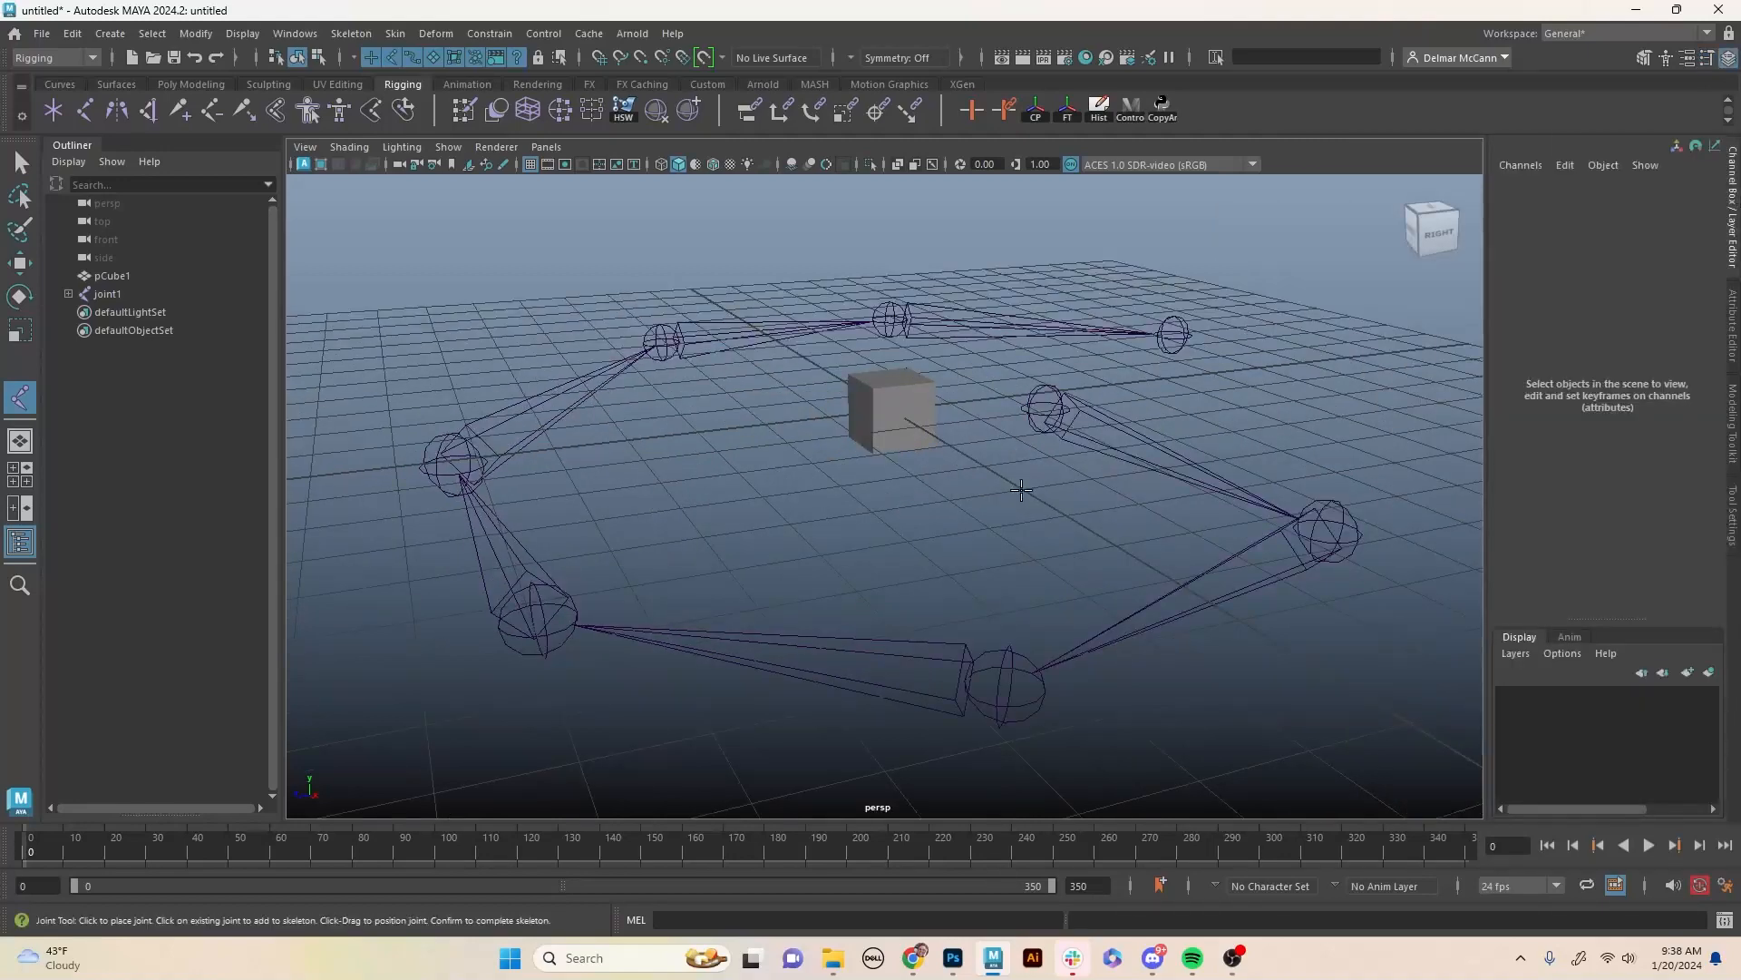
Inspect the first joint's channels and rotation axes with the Rotate tool, and clear the selection.
key(e)
click(1054, 414)
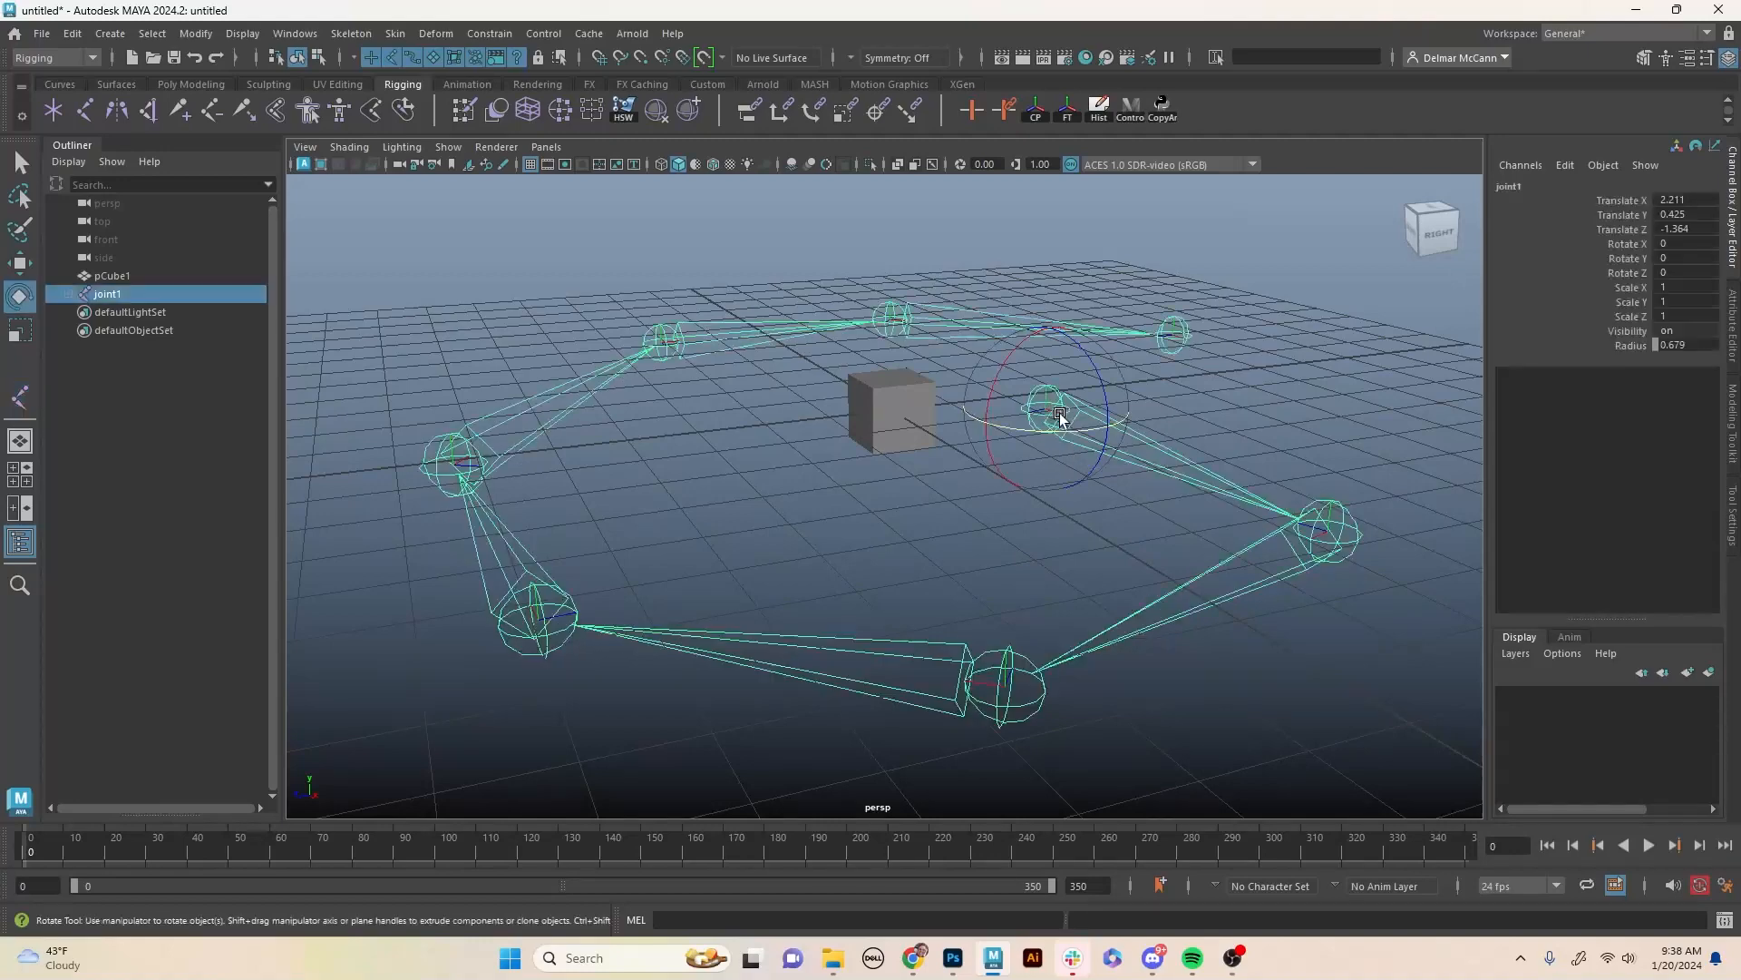
alt+drag(1235, 451, 1194, 420)
alt+drag(1201, 513, 1178, 556)
click(1218, 567)
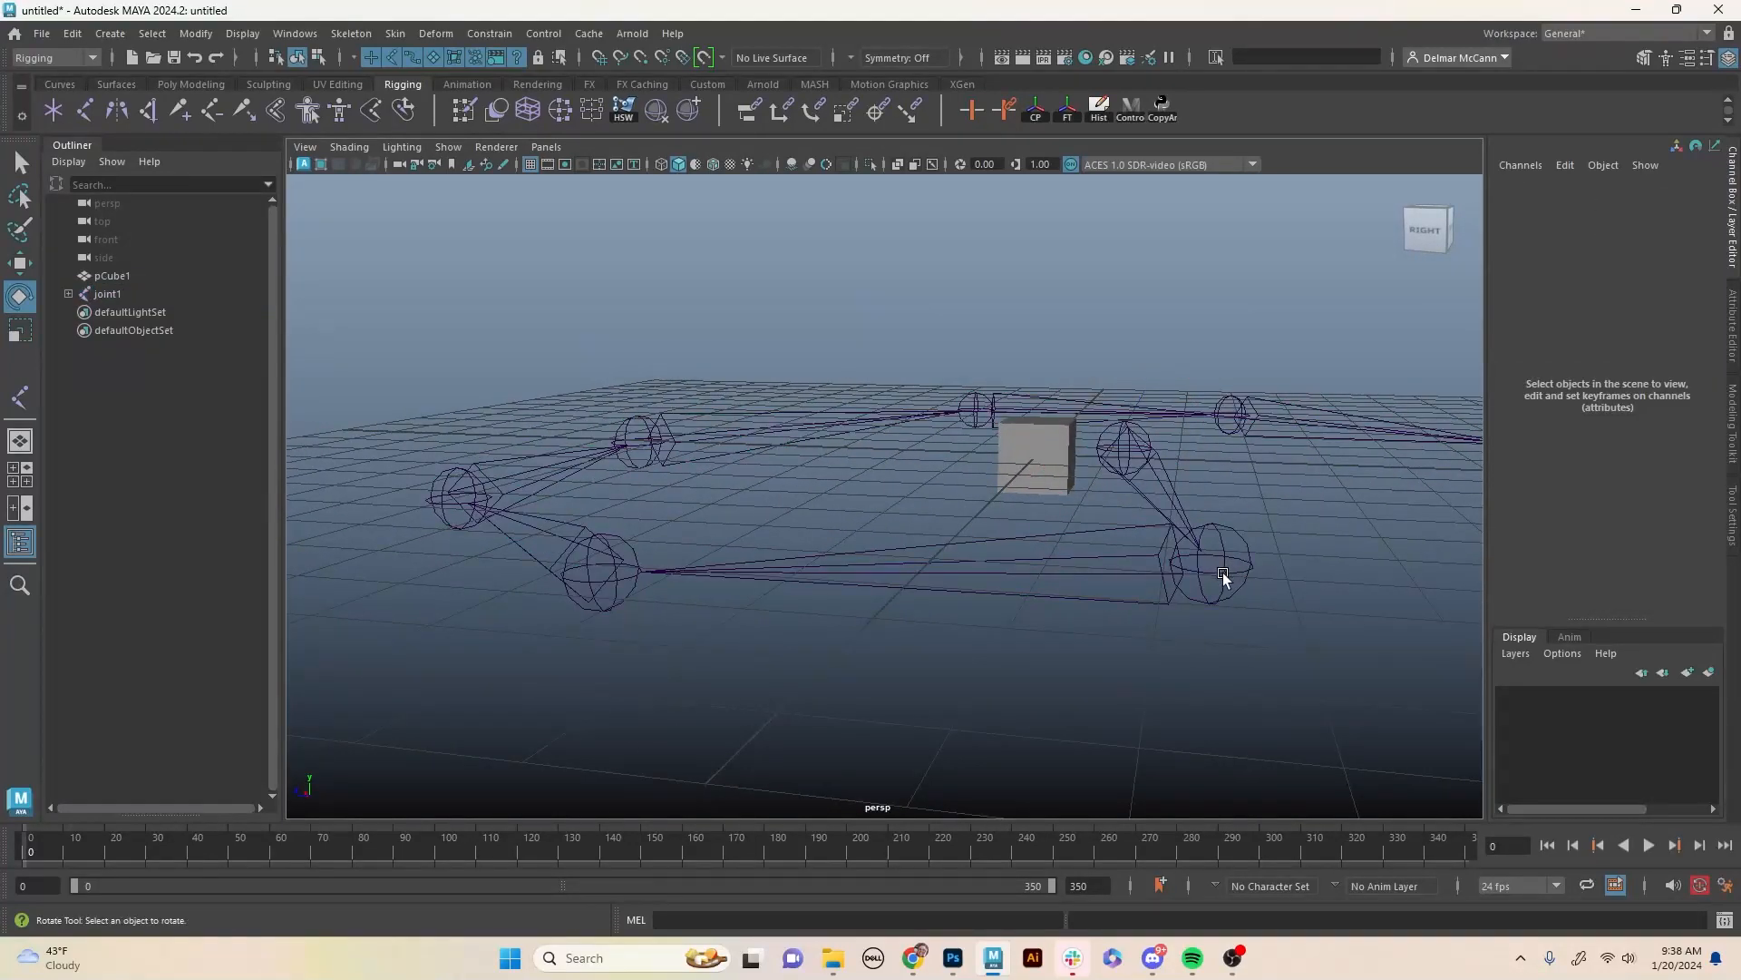
Select the chain's second joint and examine how its rotation axes line up with the bone.
click(1224, 573)
alt+drag(1069, 603, 1197, 609)
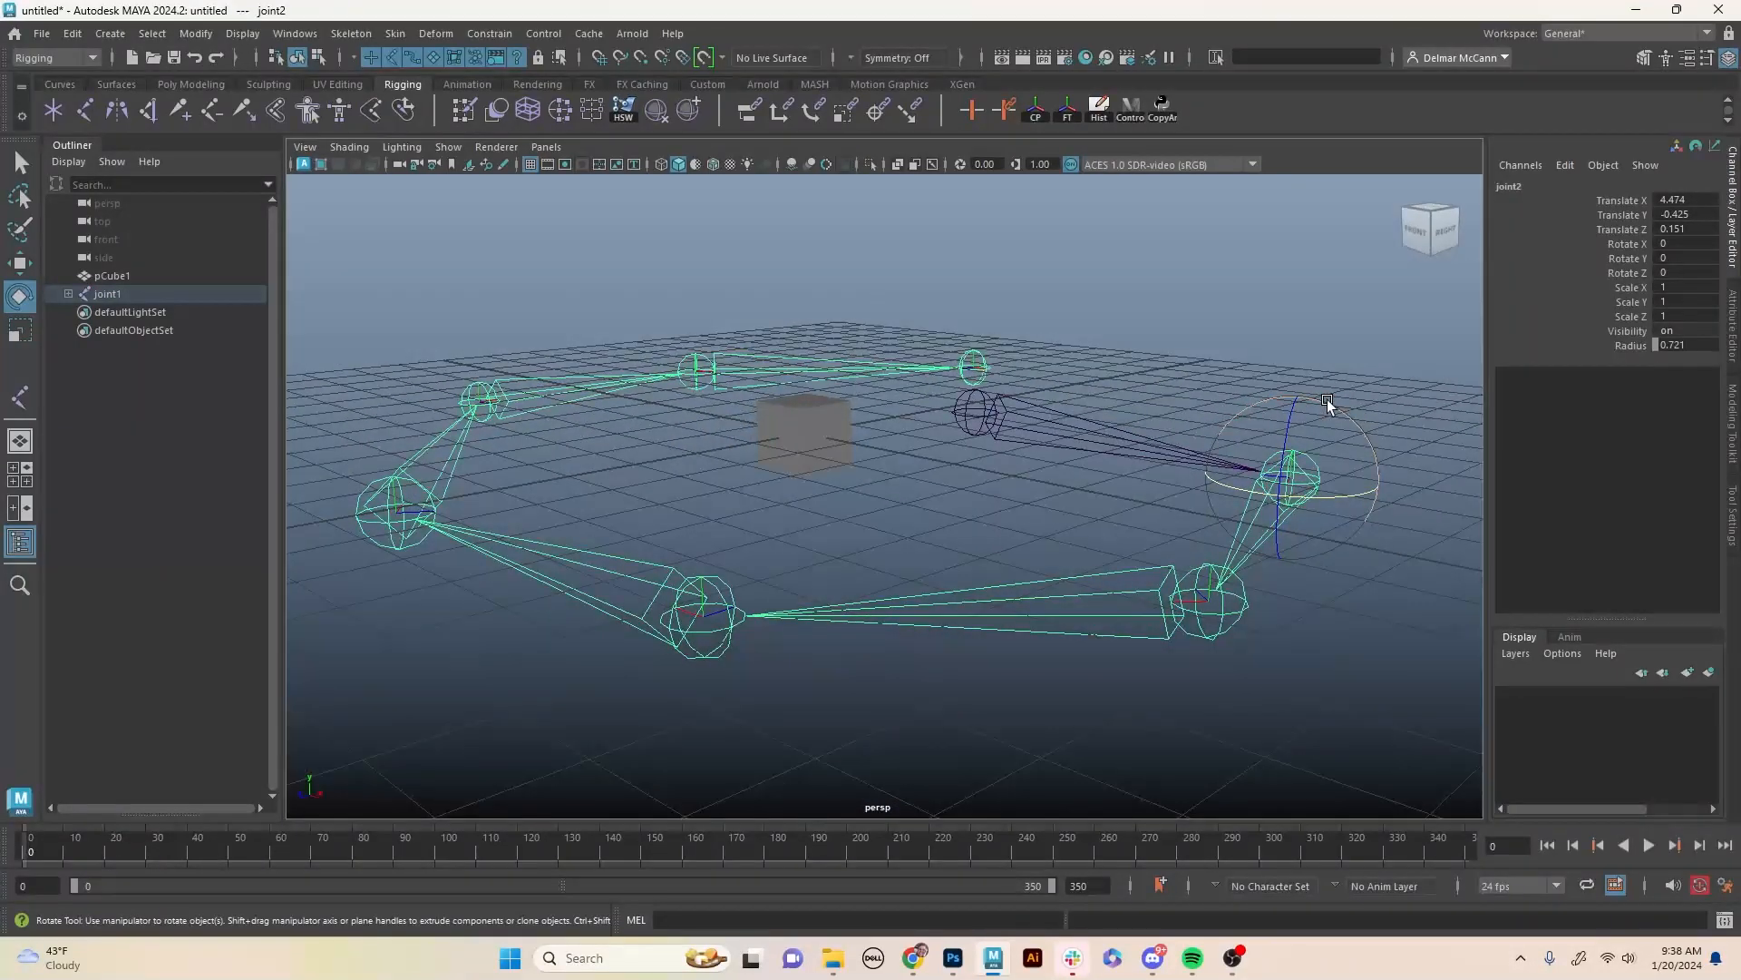
mouse_move(1325, 400)
mouse_down()
mouse_move(1376, 462)
mouse_move(1362, 442)
mouse_move(1161, 389)
mouse_move(1314, 417)
mouse_move(1407, 590)
mouse_move(1359, 494)
mouse_move(1215, 374)
mouse_move(1430, 520)
mouse_move(1322, 427)
mouse_up()
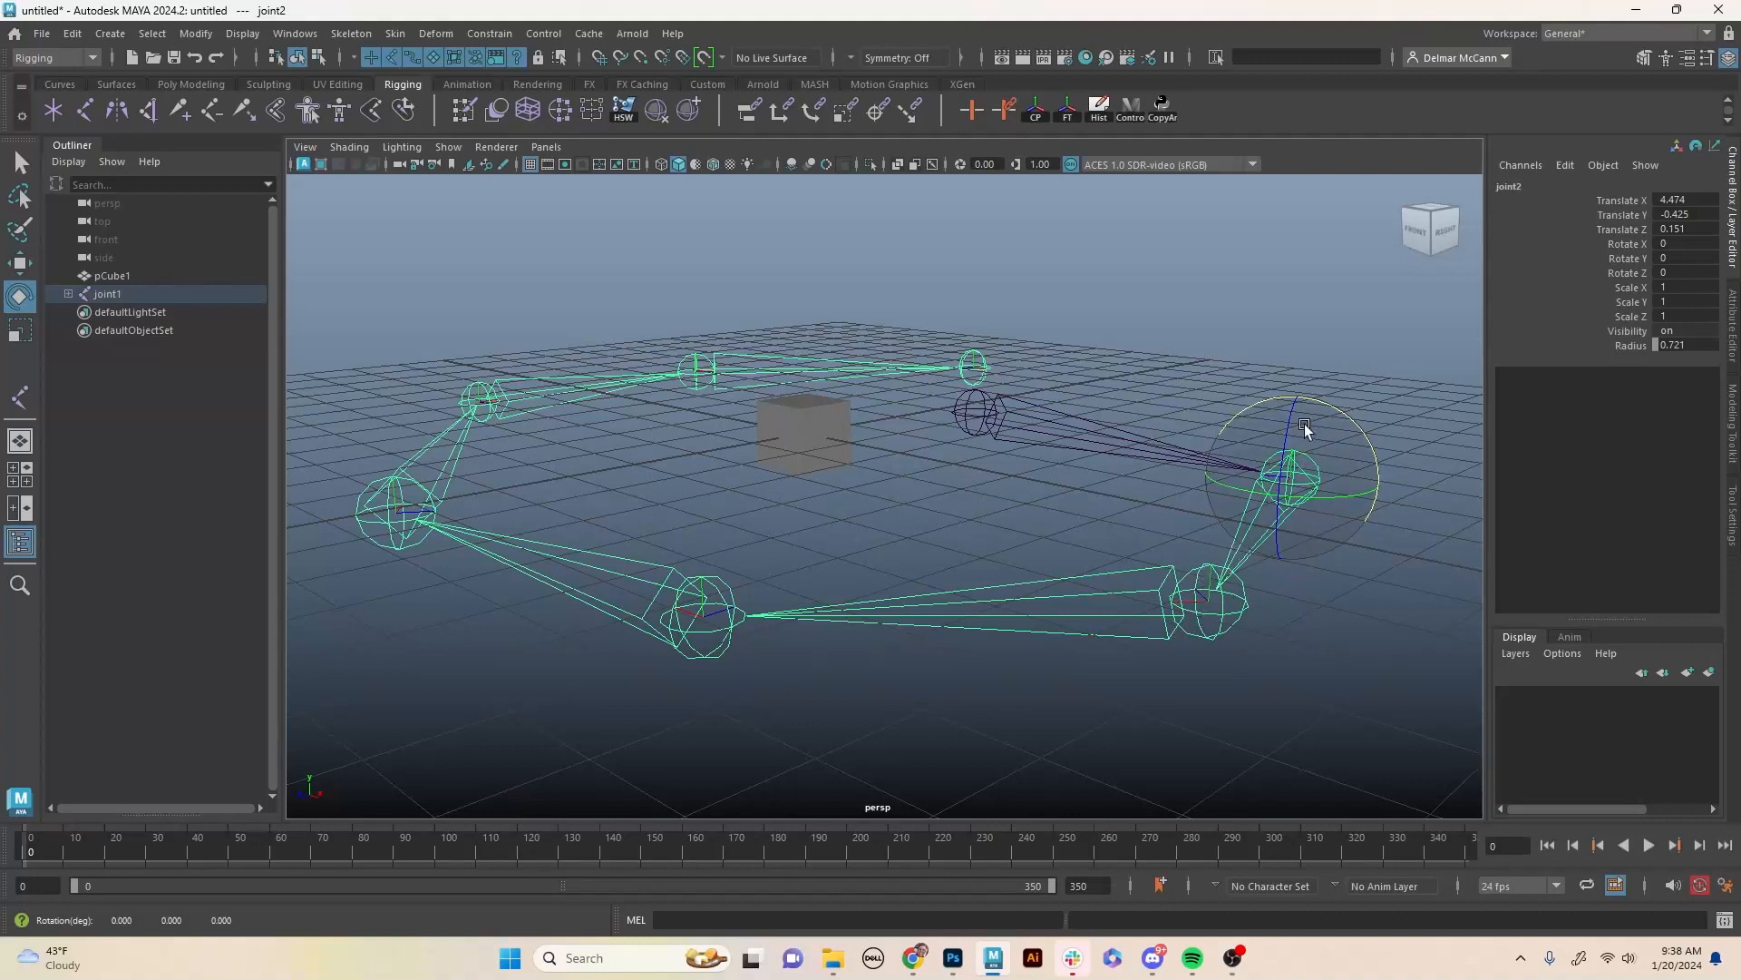
mouse_move(1326, 410)
mouse_down()
mouse_move(1384, 531)
mouse_move(1361, 481)
mouse_move(1233, 423)
mouse_move(1315, 417)
mouse_move(1429, 487)
mouse_move(1228, 430)
mouse_move(1324, 432)
mouse_move(1270, 428)
mouse_move(1303, 425)
mouse_up()
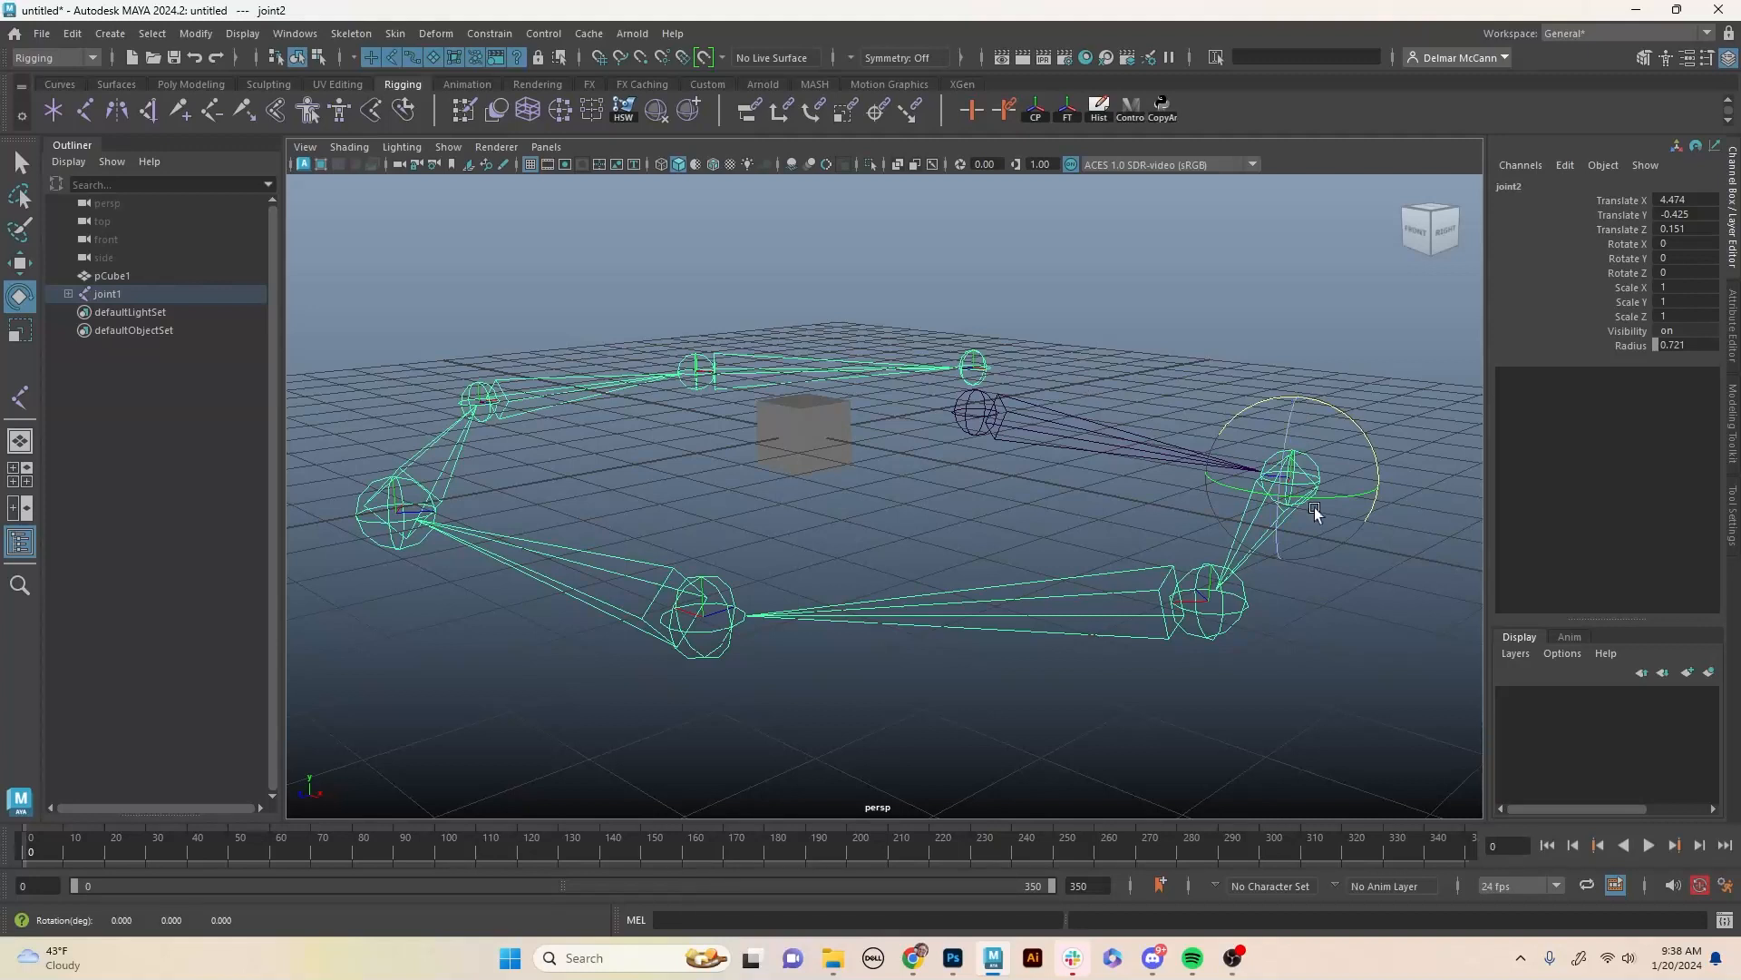
alt+middle_drag(1314, 629, 1325, 629)
alt+drag(1325, 628, 1069, 630)
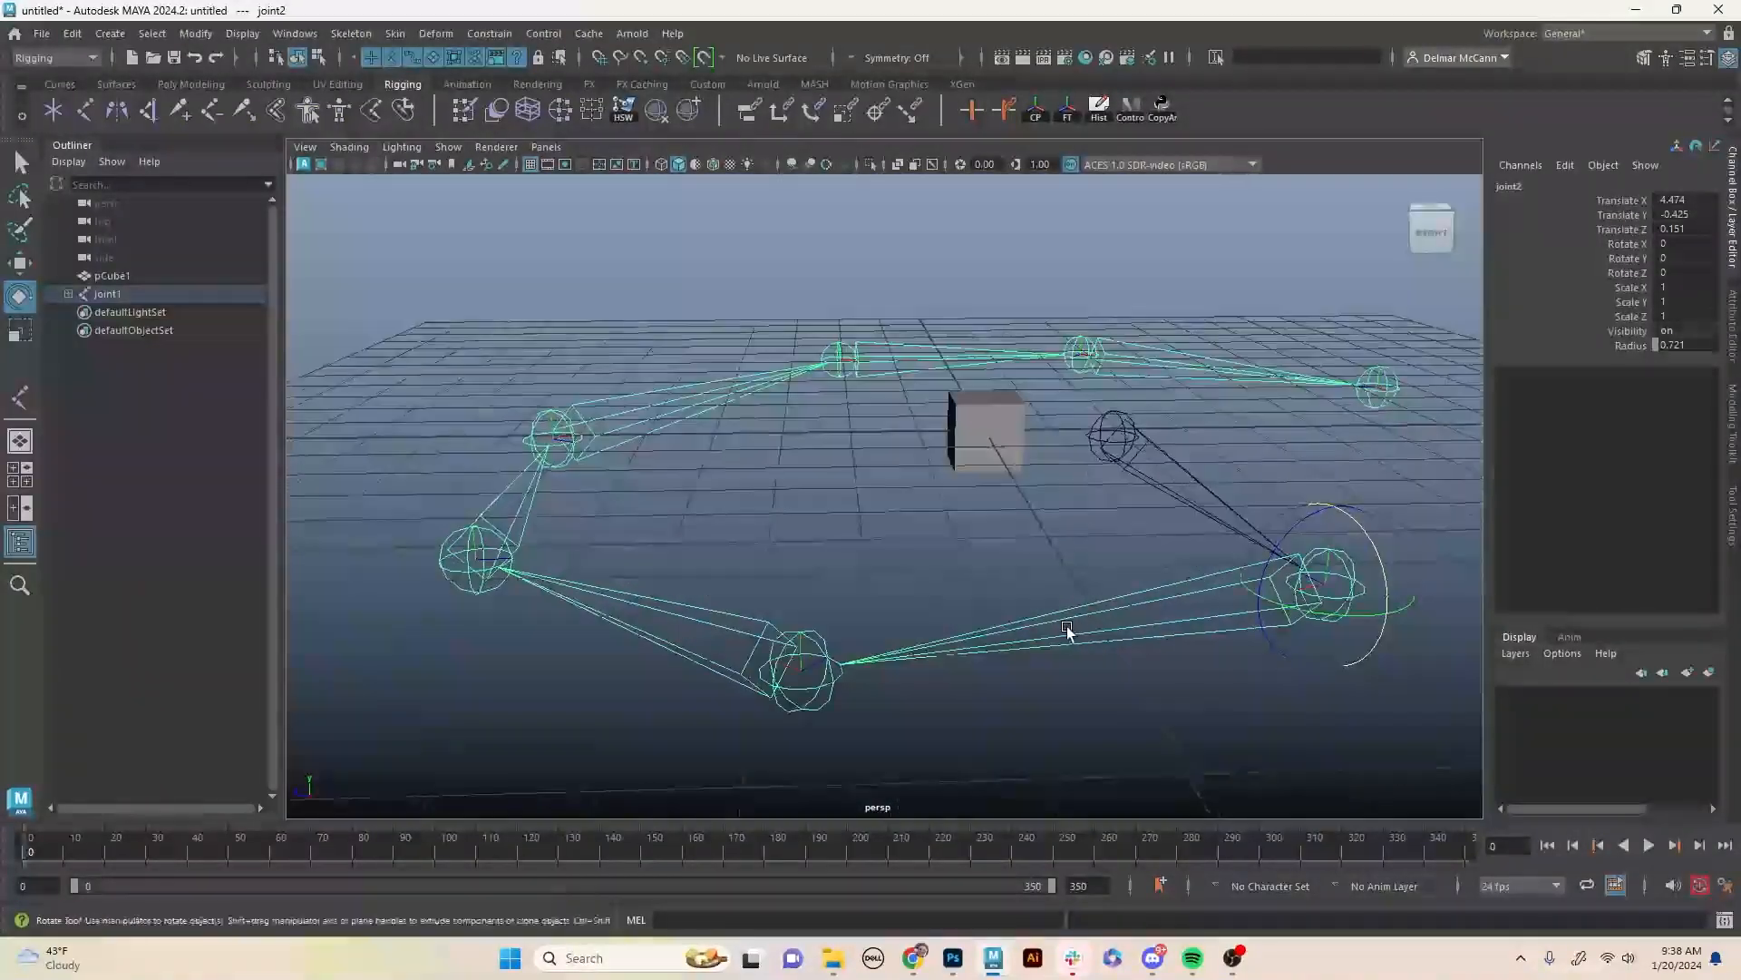
click(1241, 693)
click(1346, 563)
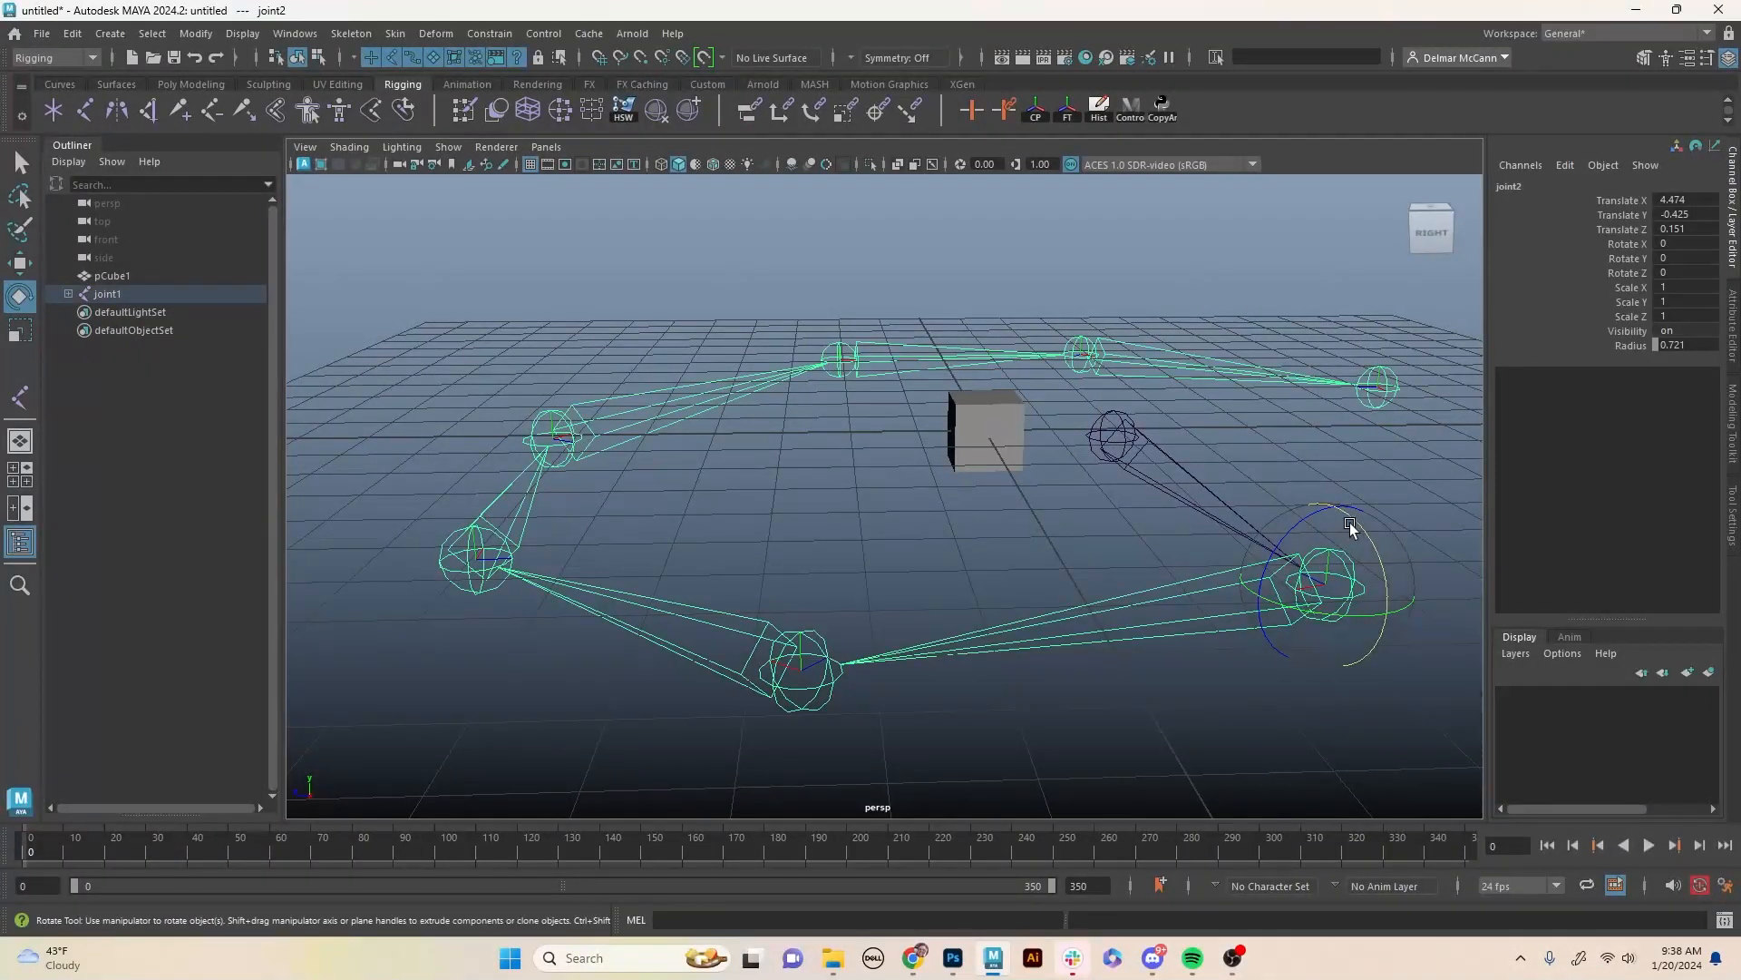
alt+drag(945, 682, 999, 688)
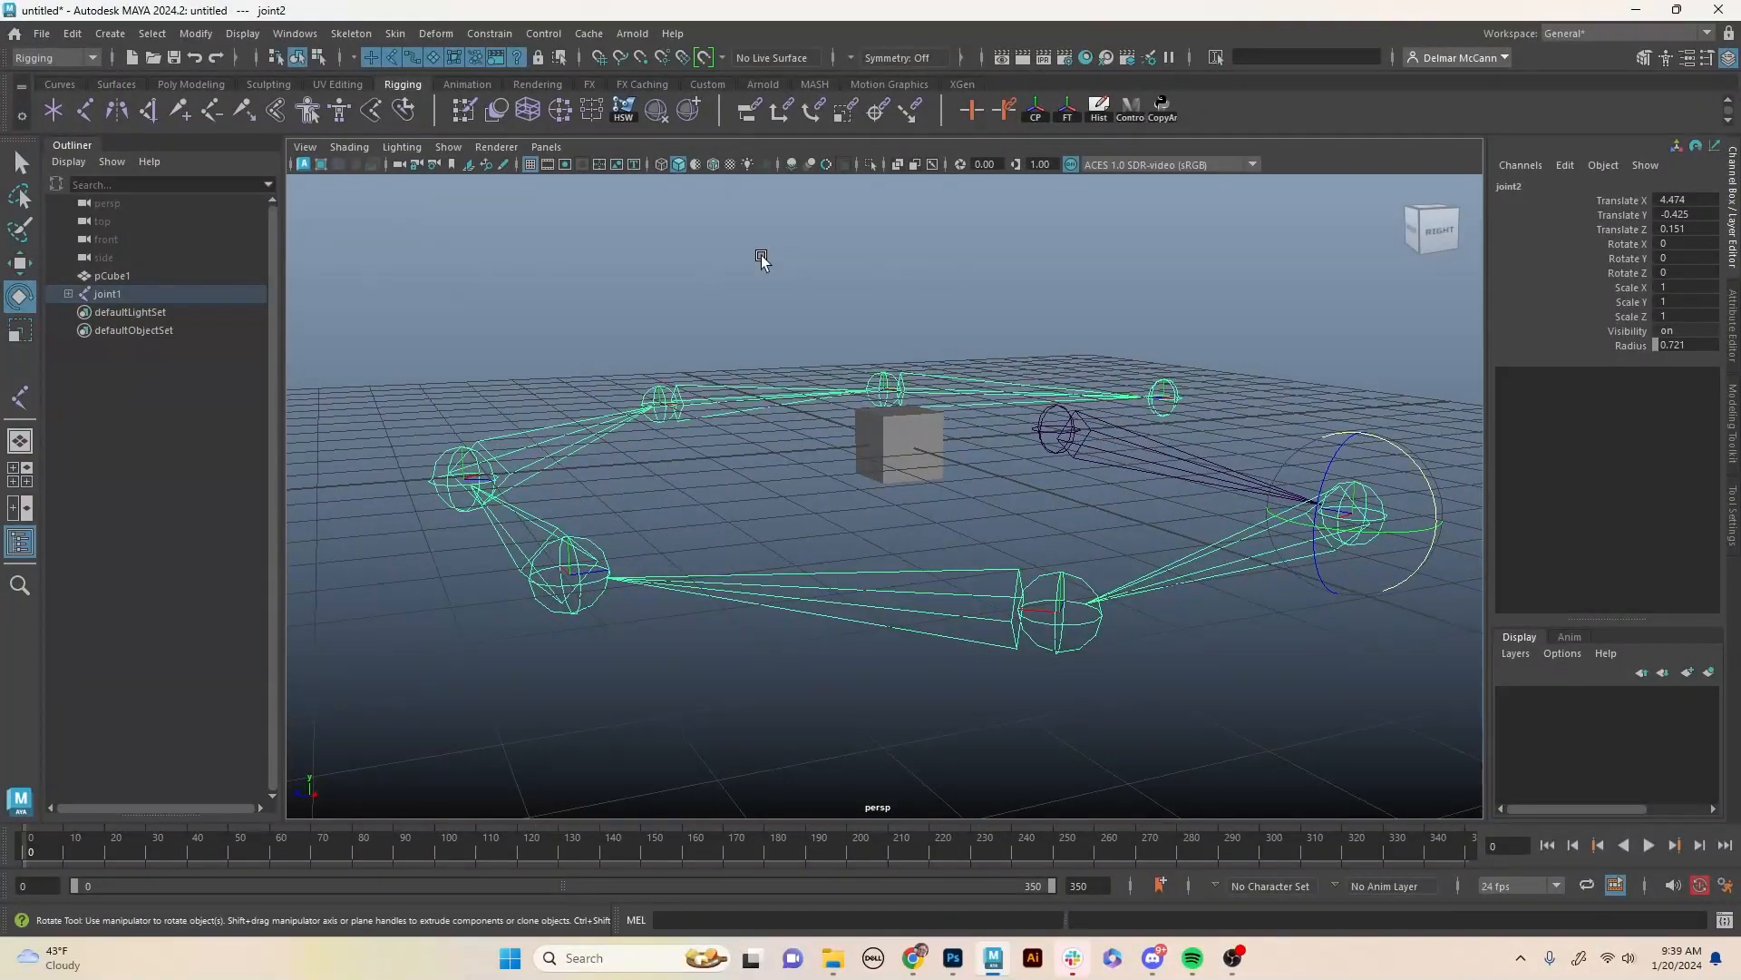
Apply Orient Joint to the chain's second joint.
click(348, 34)
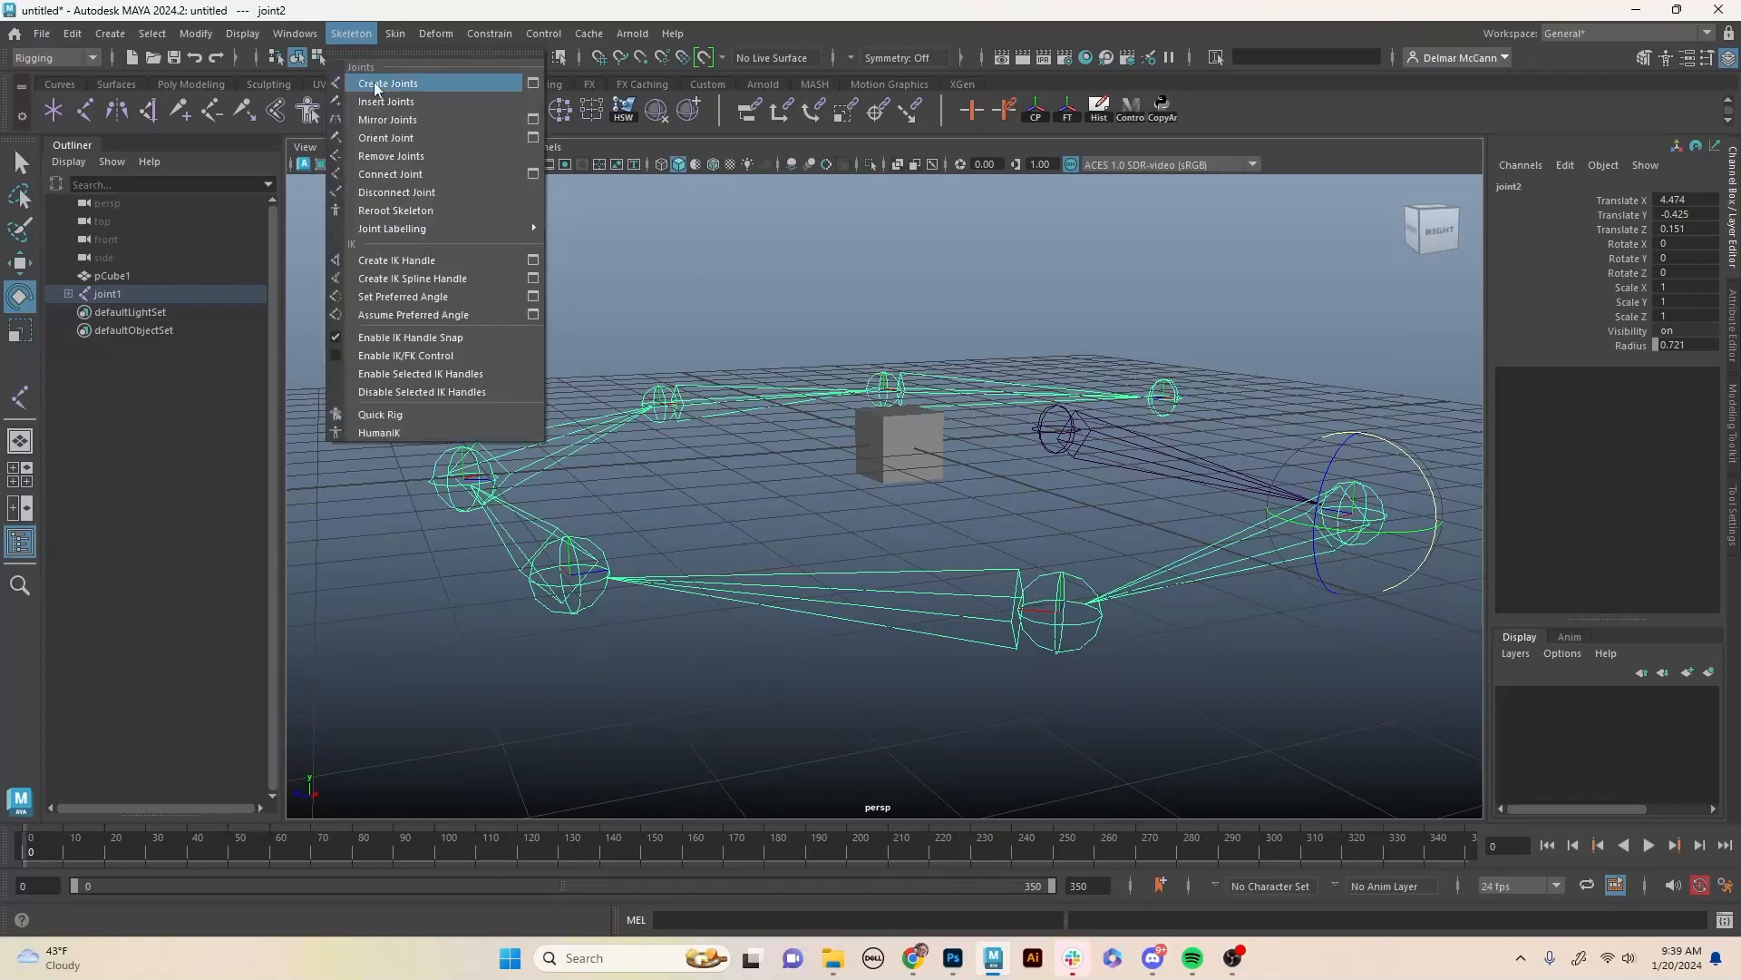
click(385, 137)
Move only the chain's first joint in pivot editing to about 3.929, 2.305, -3.613 in translation.
alt+drag(1070, 563, 1282, 459)
alt+drag(1349, 531, 1122, 428)
click(1119, 404)
key(d)
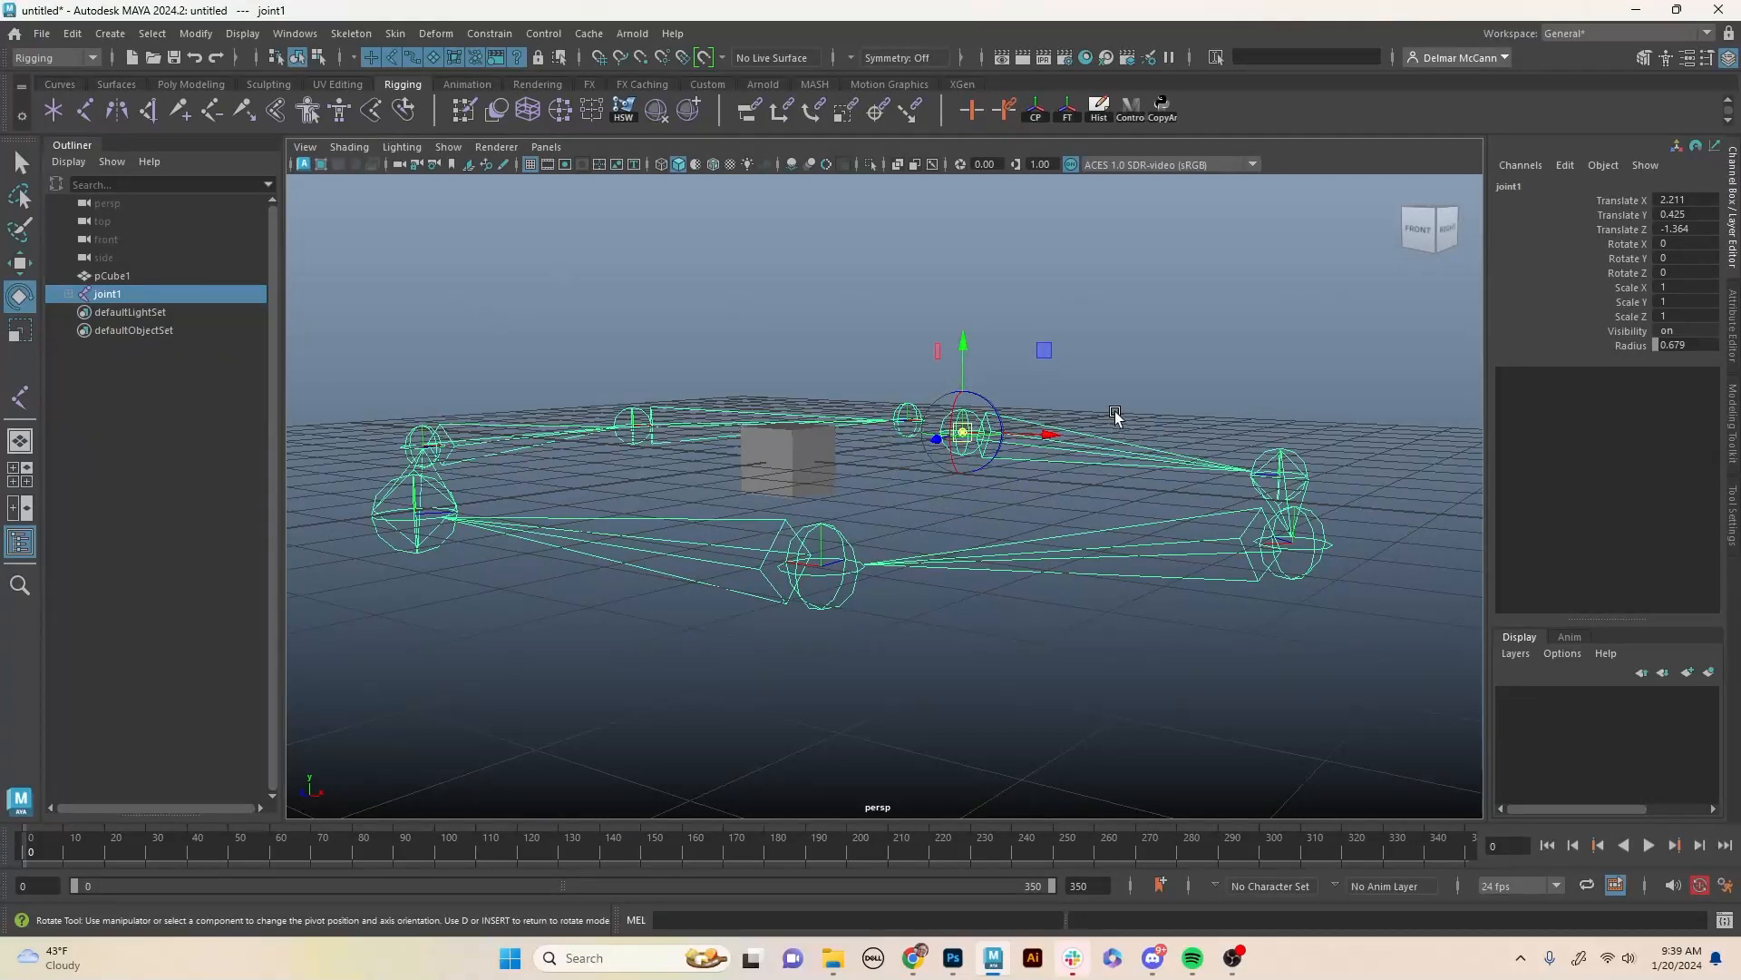
alt+drag(1043, 453, 979, 524)
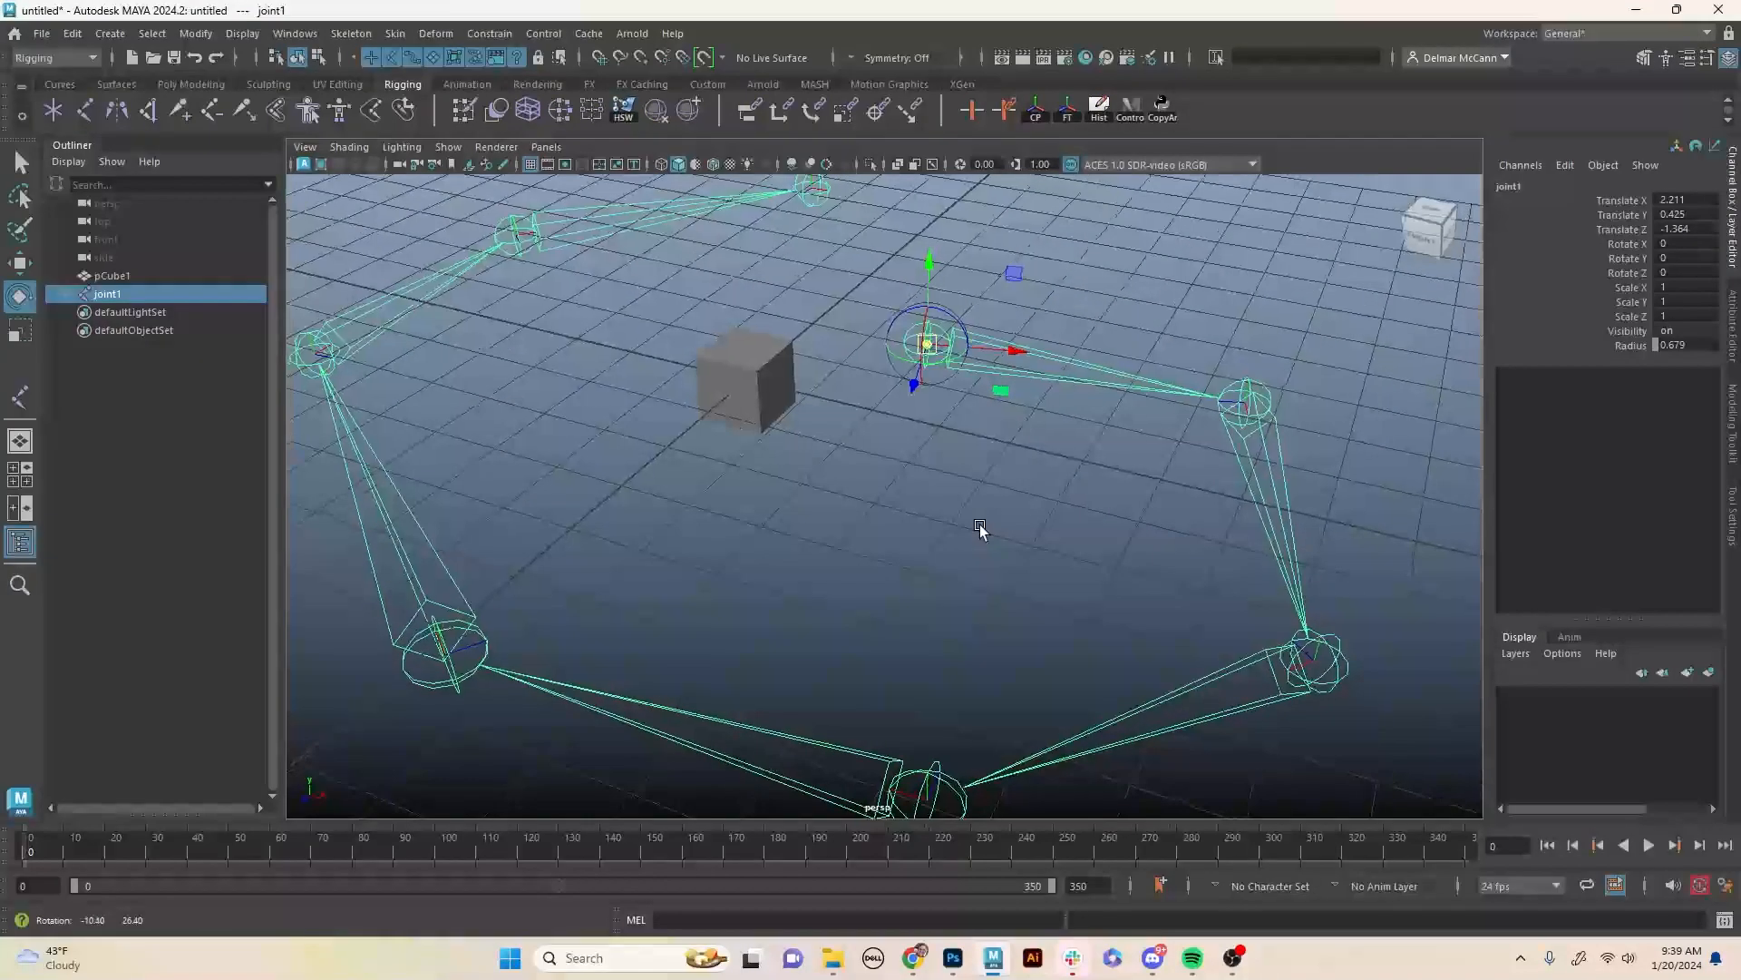
drag(933, 349, 1111, 196)
alt+drag(1111, 196, 1297, 454)
key(d)
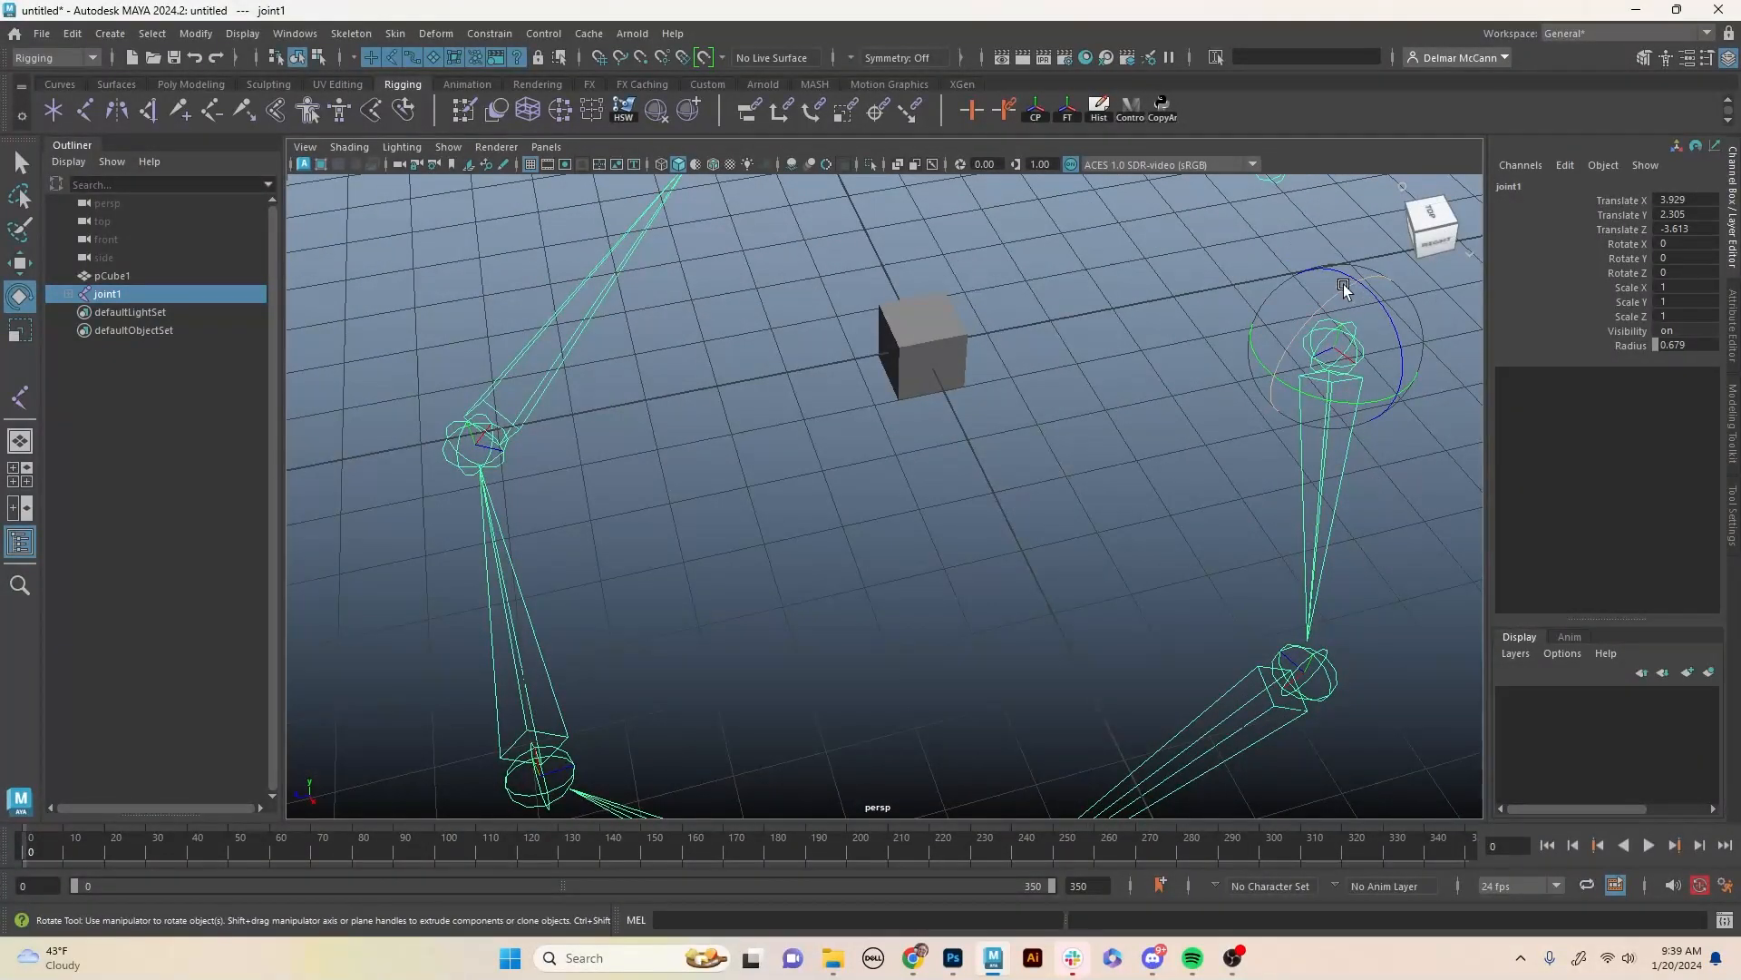
Try rotating the repositioned first joint and undo the rotation.
drag(1343, 285, 1425, 282)
key(ctrl+z)
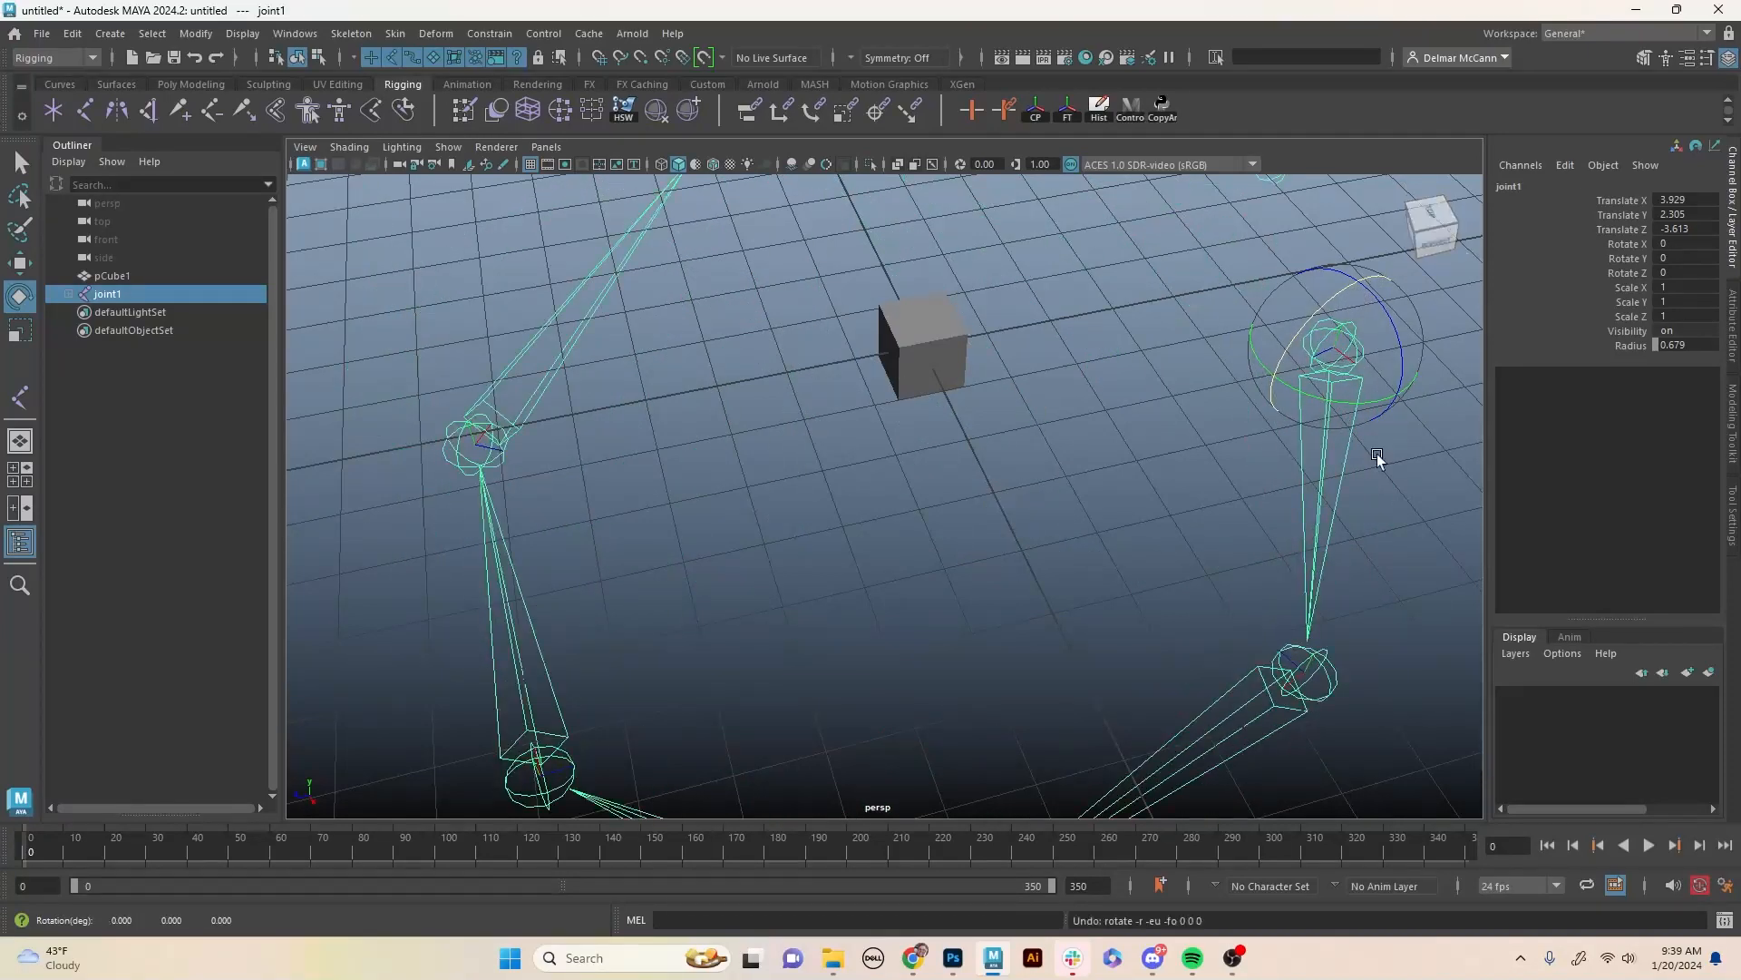
Apply Orient Joint to the repositioned first joint of the chain.
click(1363, 510)
click(1322, 443)
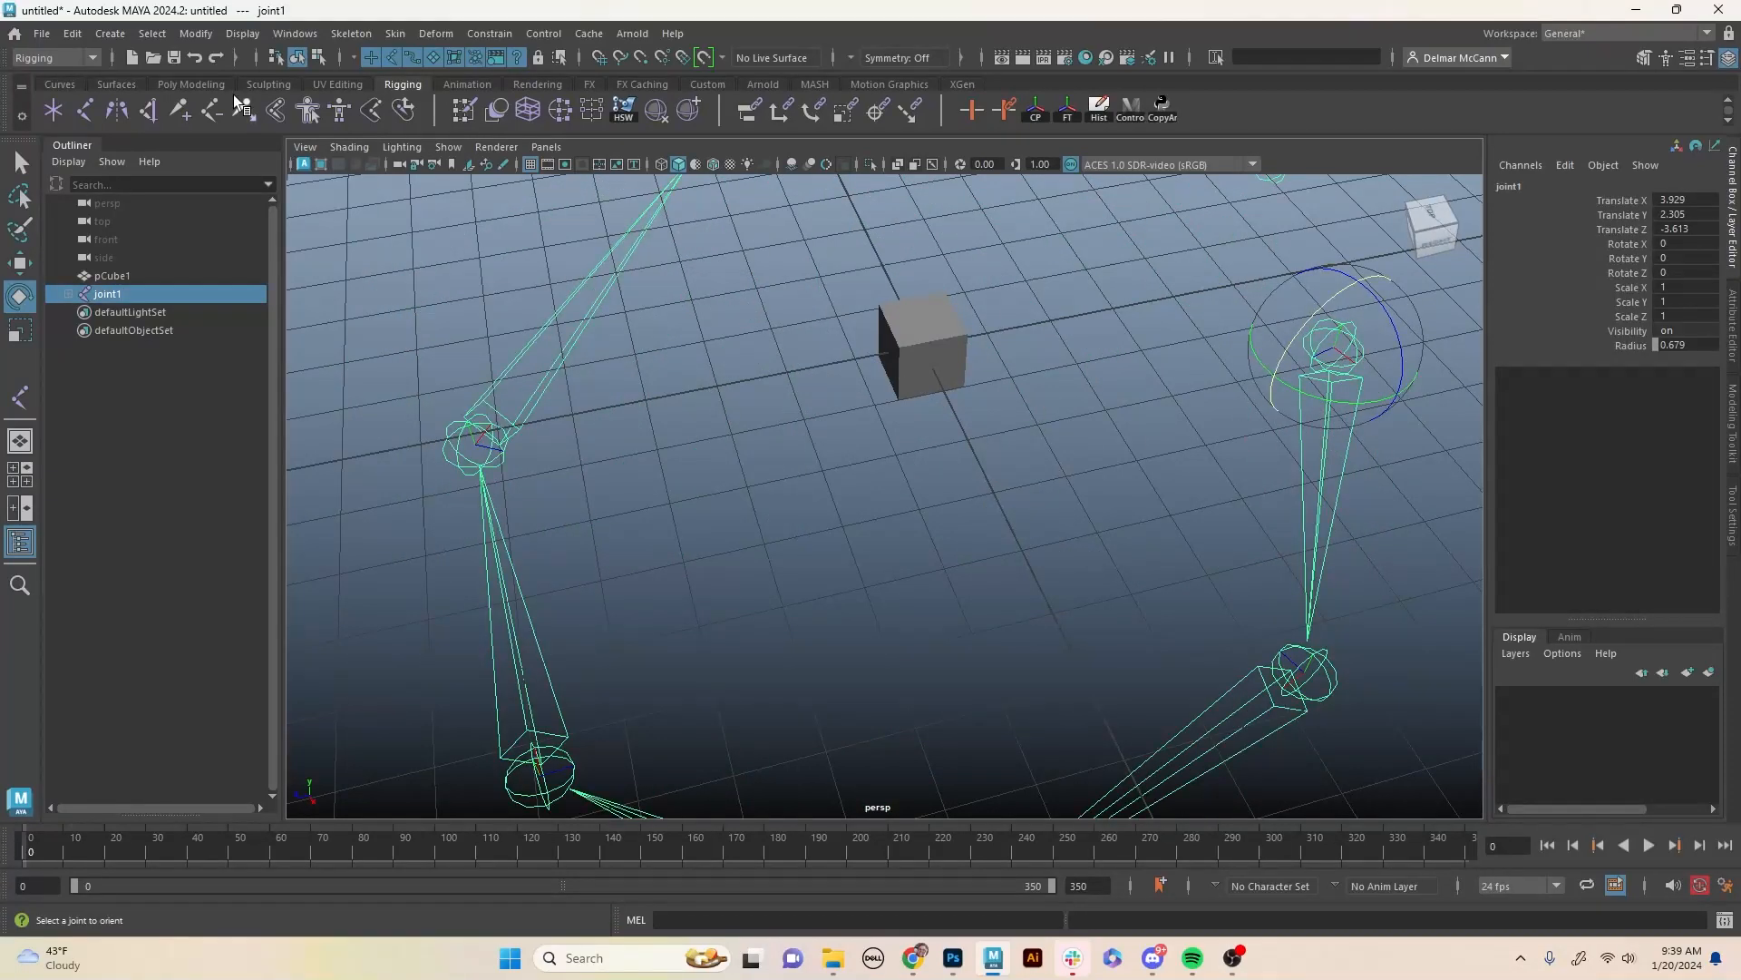
click(345, 35)
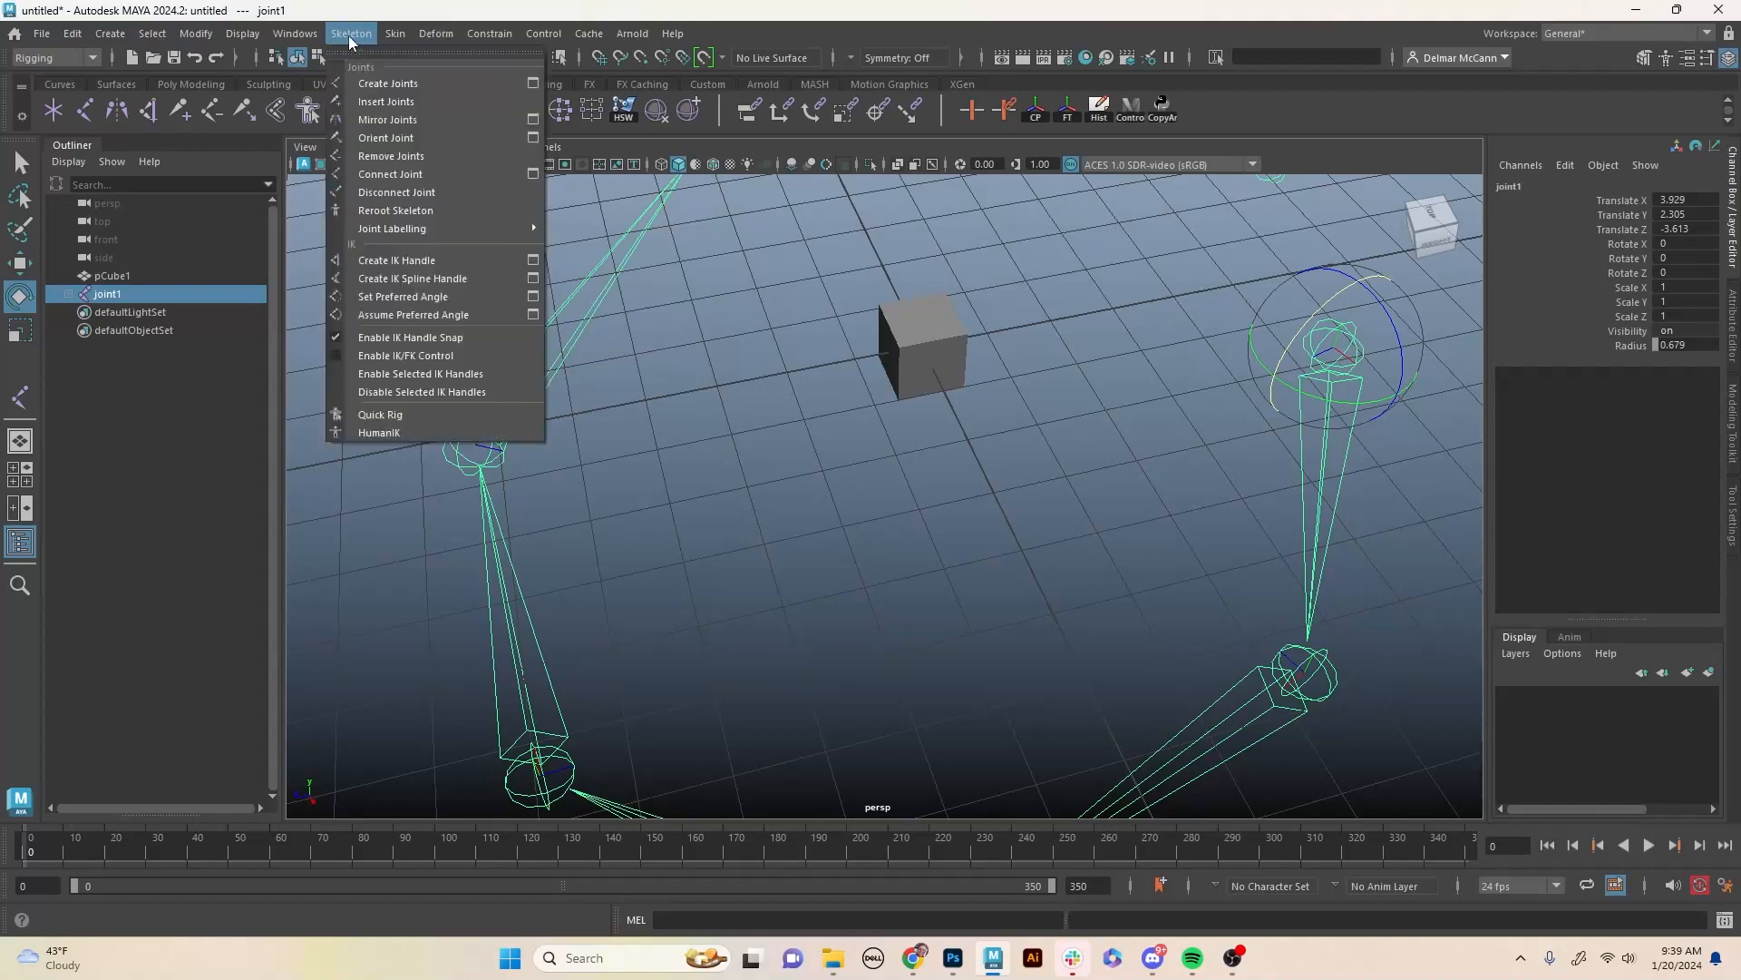
click(384, 137)
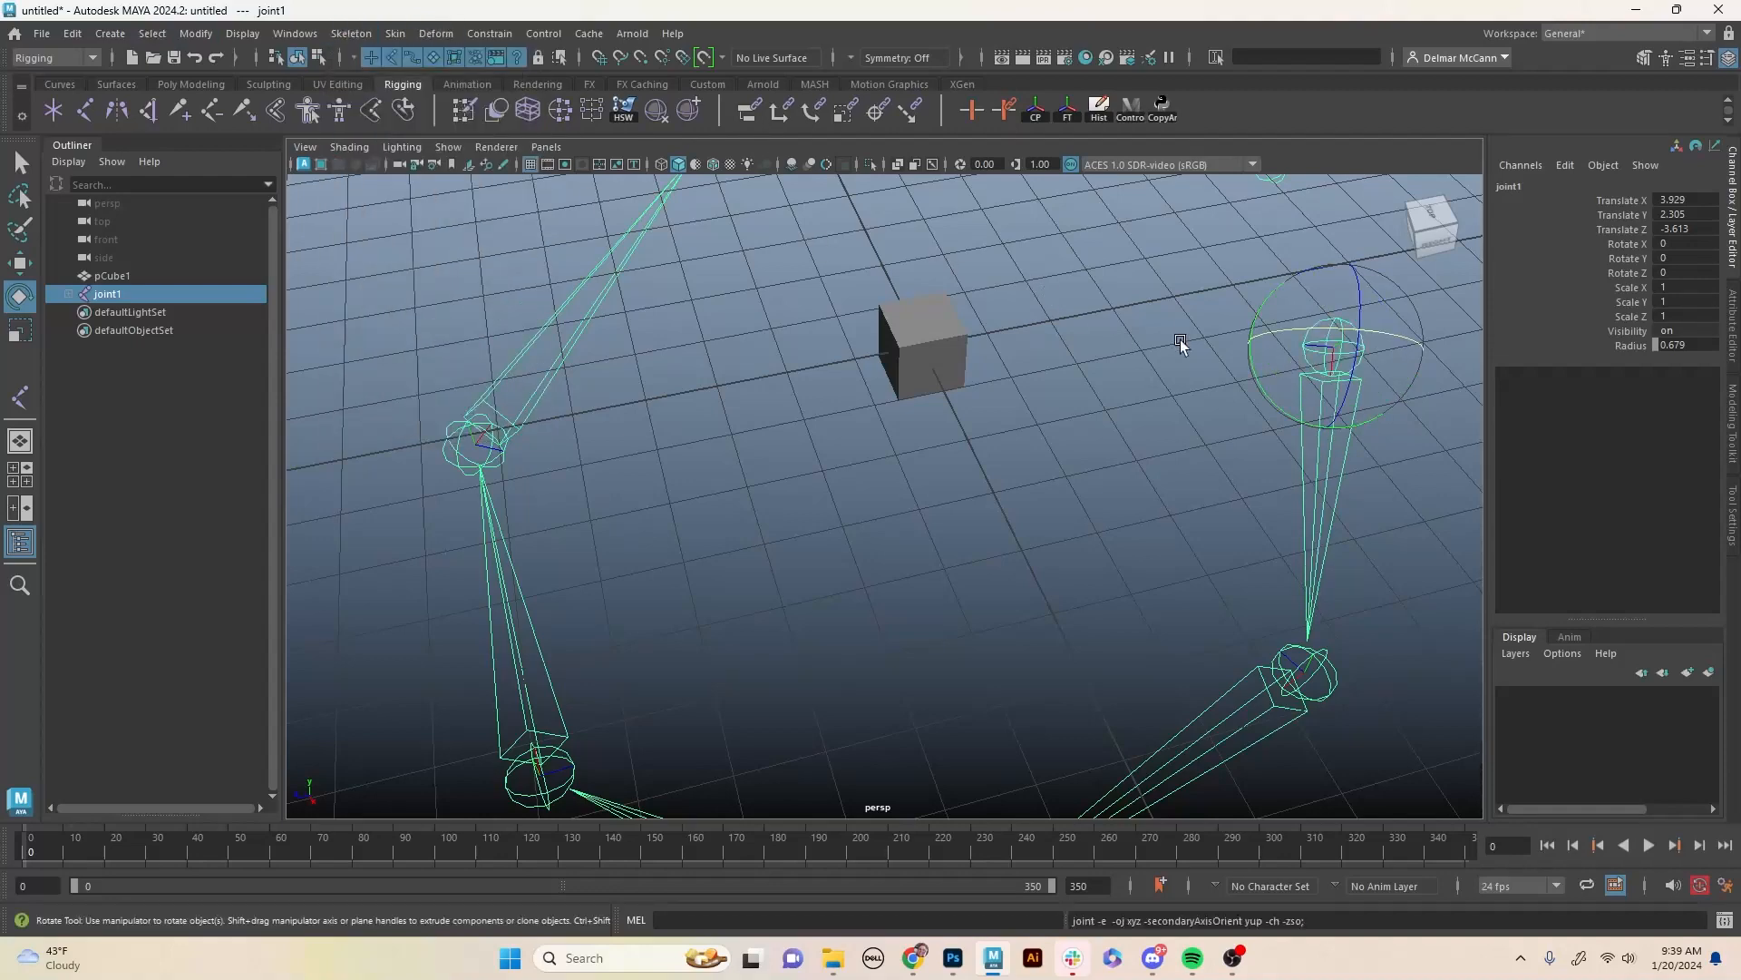
alt+drag(1179, 339, 1267, 276)
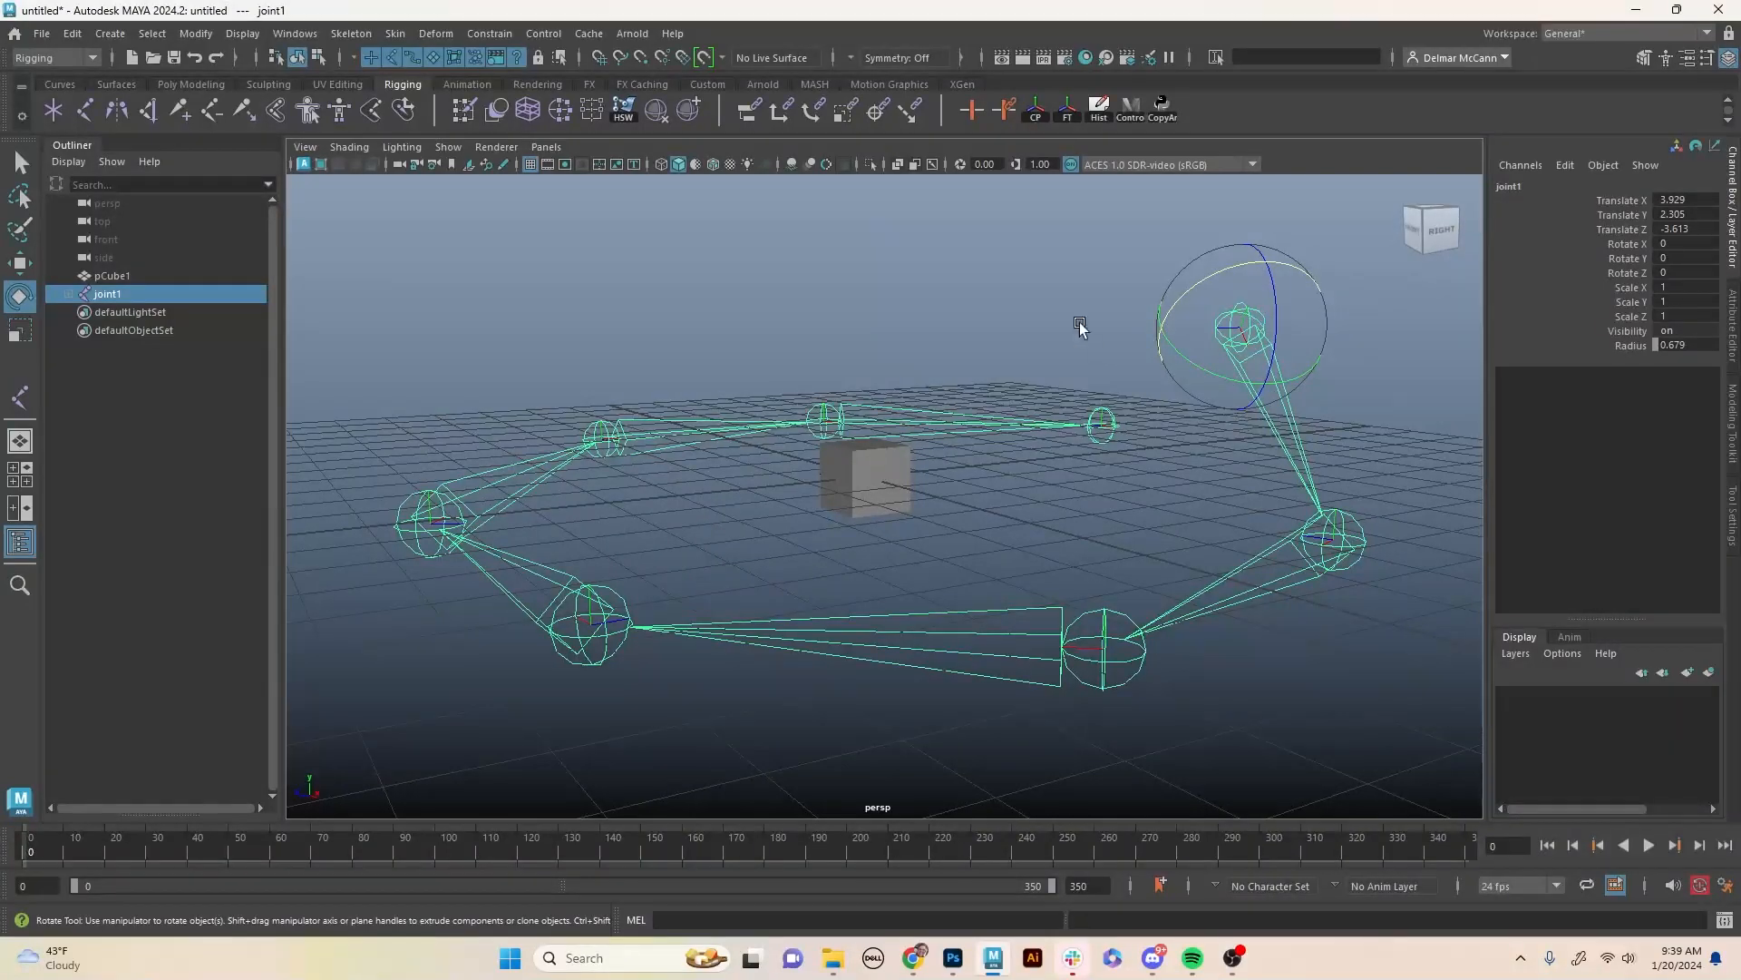
alt+drag(1298, 416, 1274, 442)
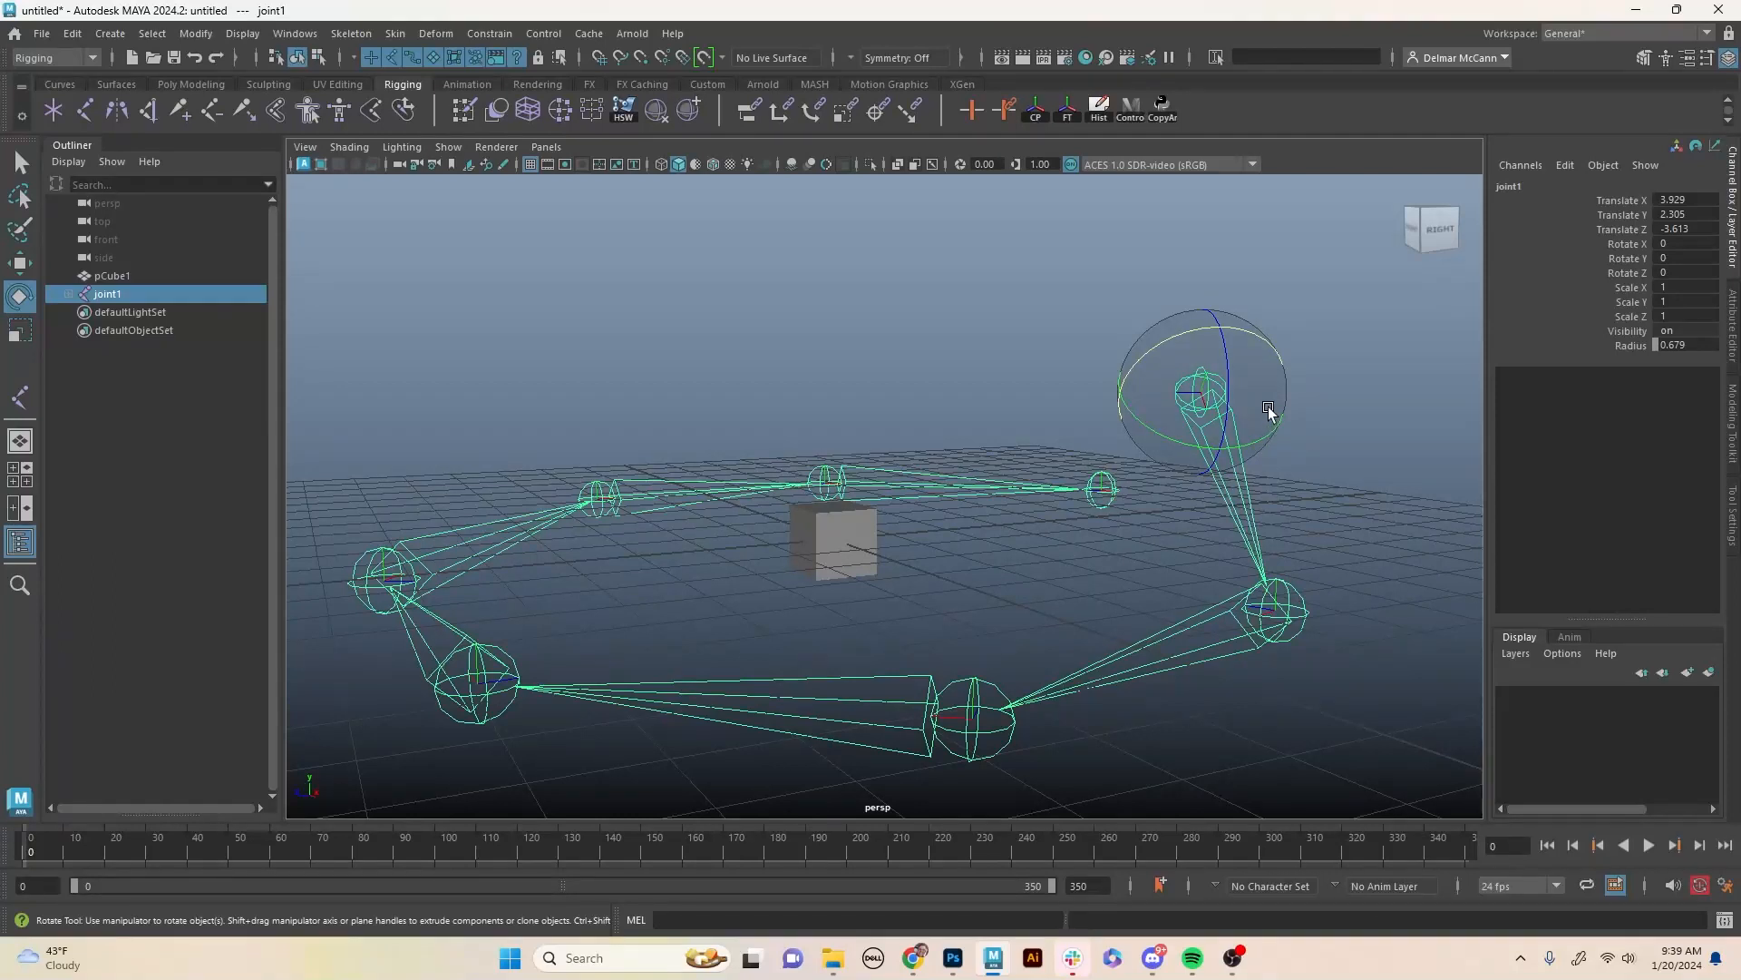
Set the Rotate tool to Object orientation, try a free rotation of the first joint, and undo it.
click(1214, 410)
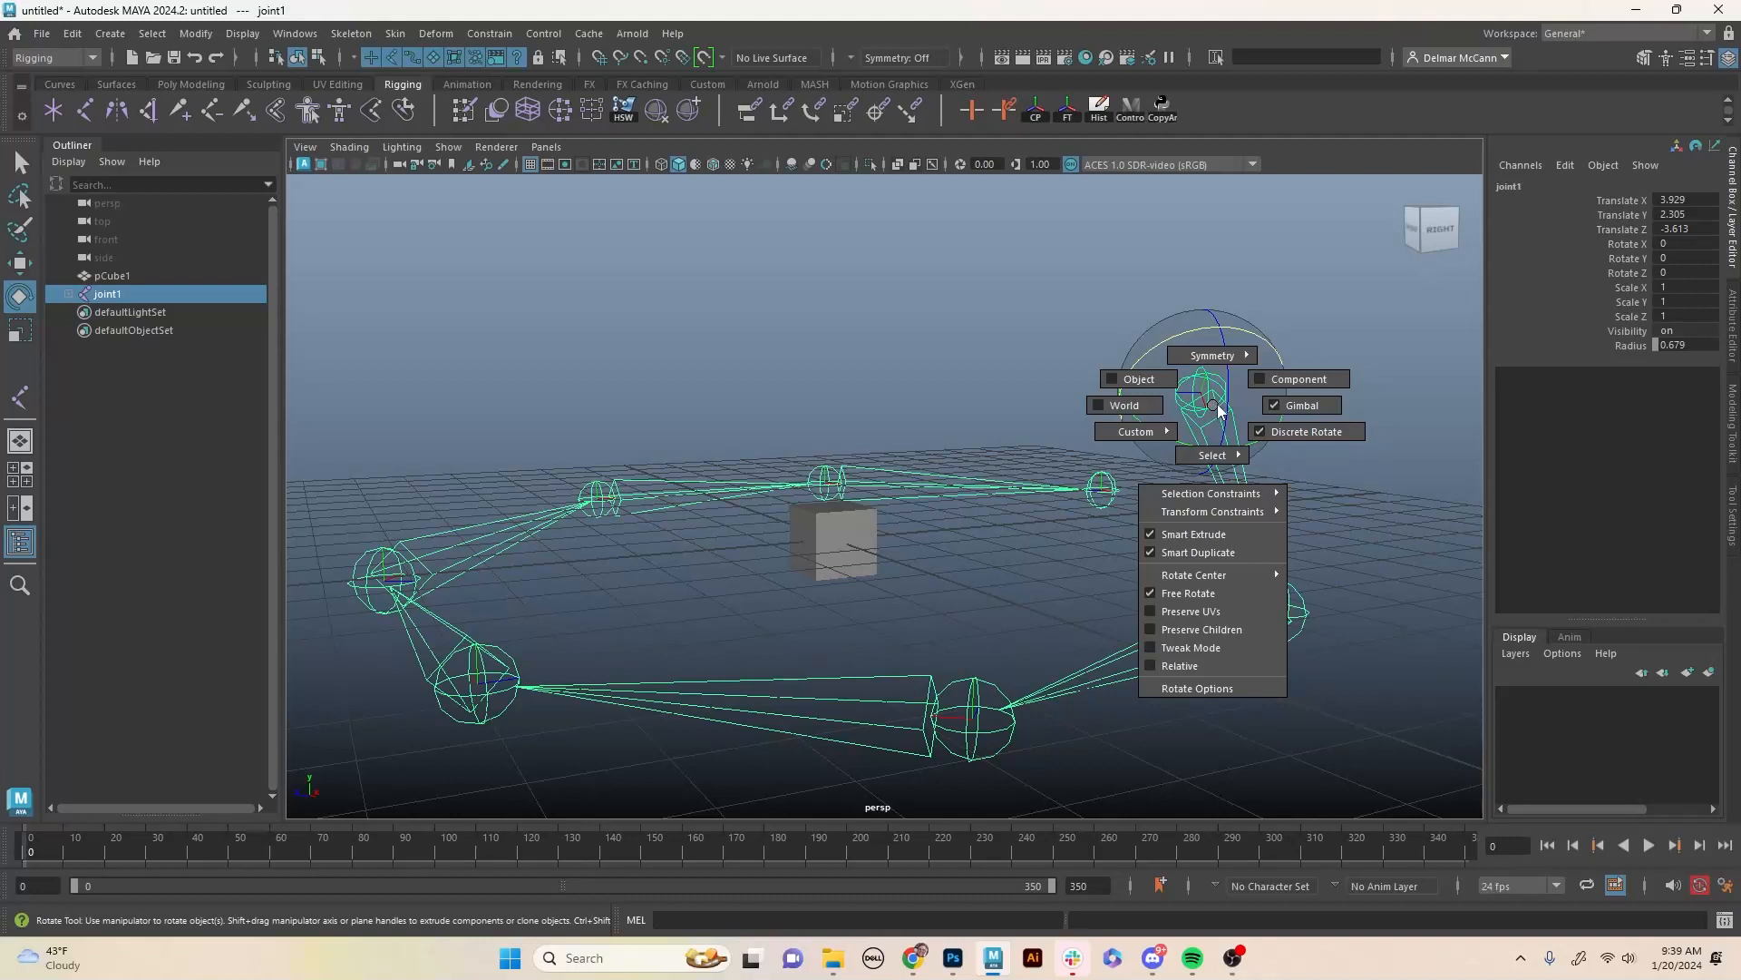
click(1143, 380)
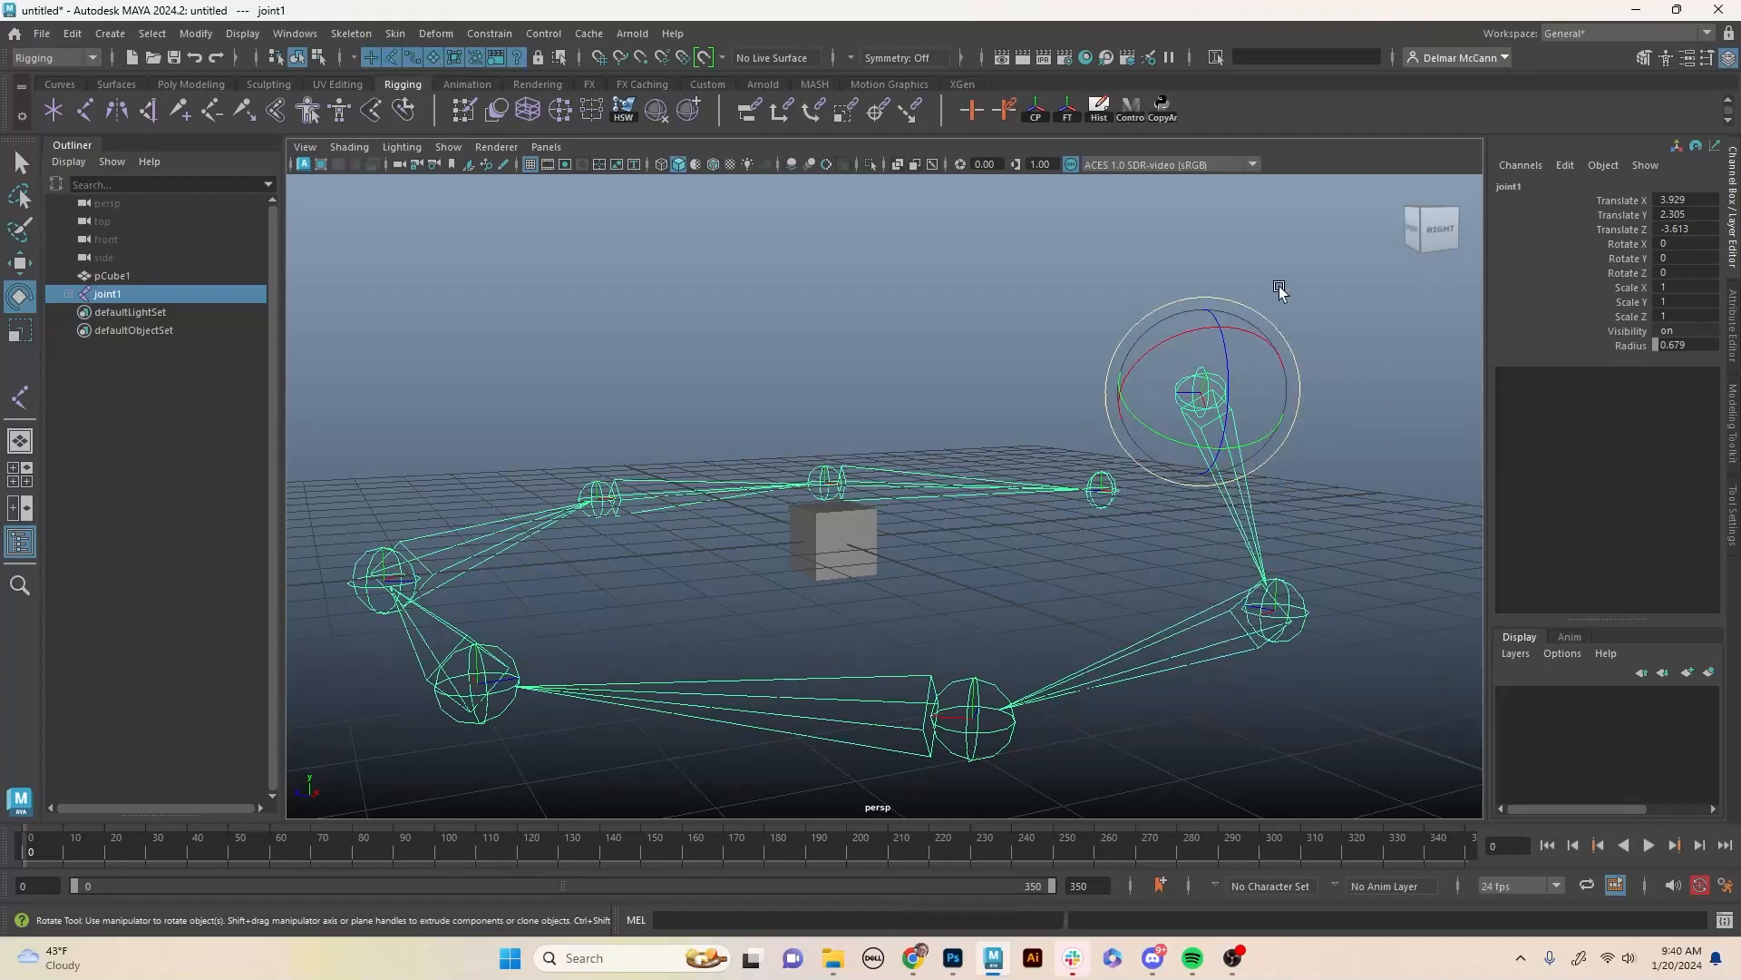
drag(1267, 377, 1193, 372)
key(ctrl+z)
key(ctrl+z)
key(ctrl+z)
key(ctrl+z)
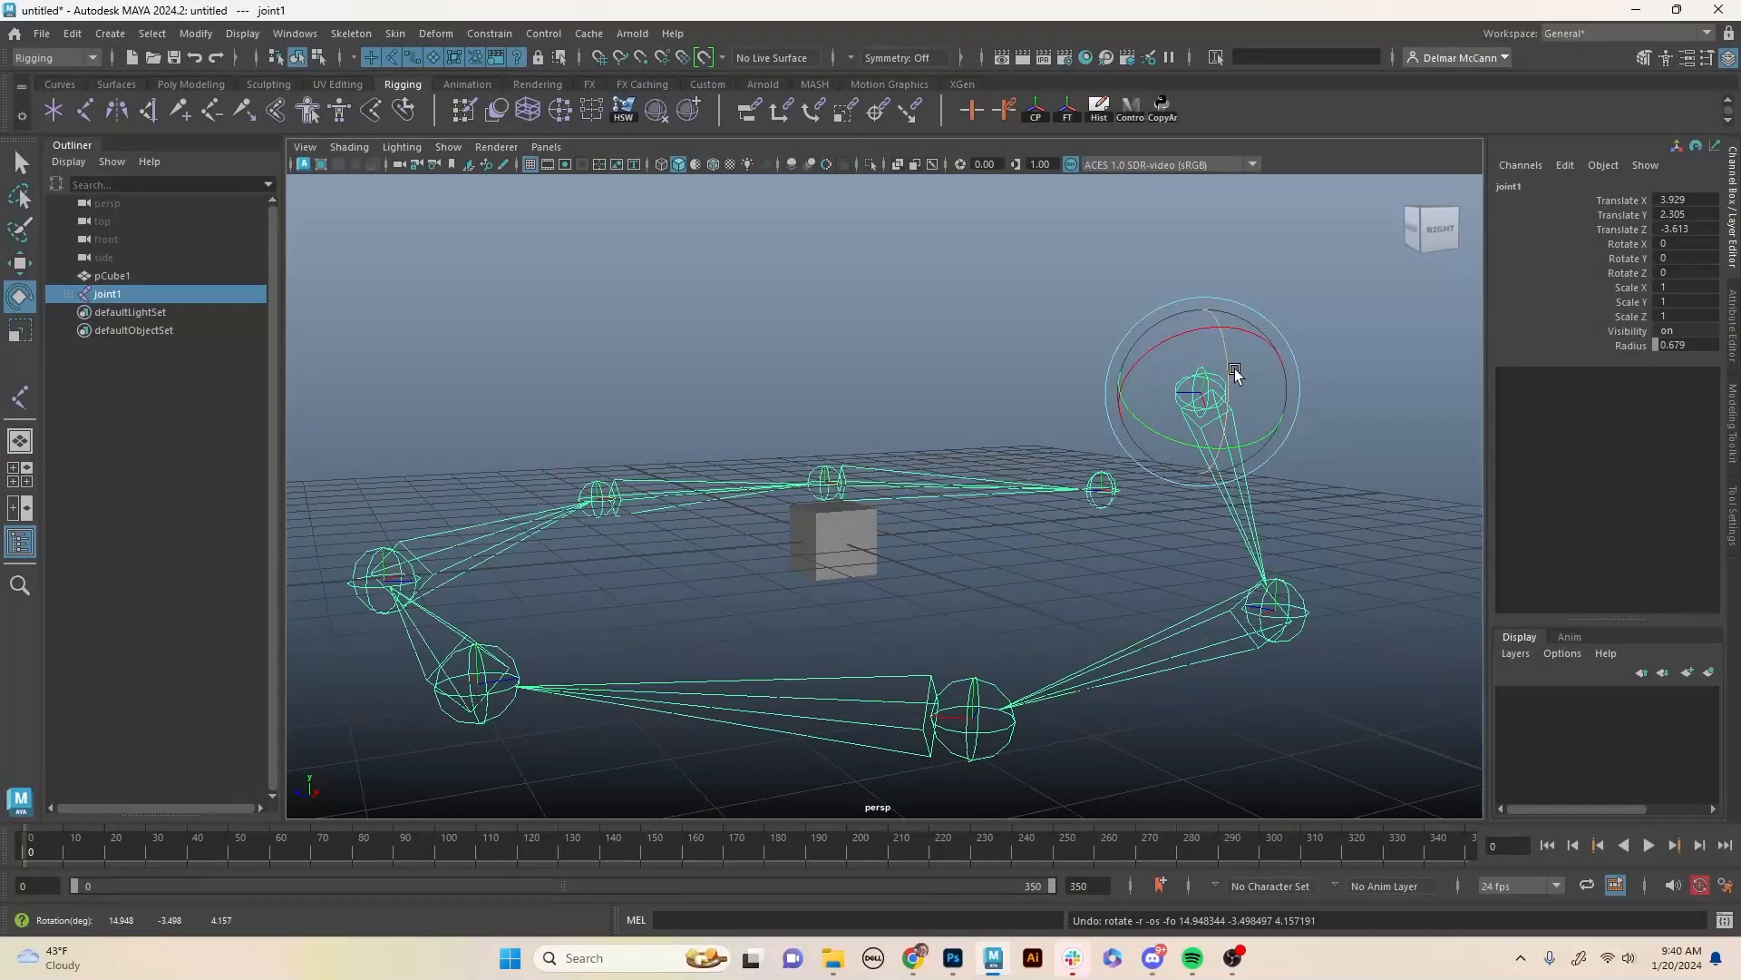
Return the Rotate tool to Gimbal orientation, try rotating the first joint to -30 degrees on X, and undo the rotation.
click(1235, 370)
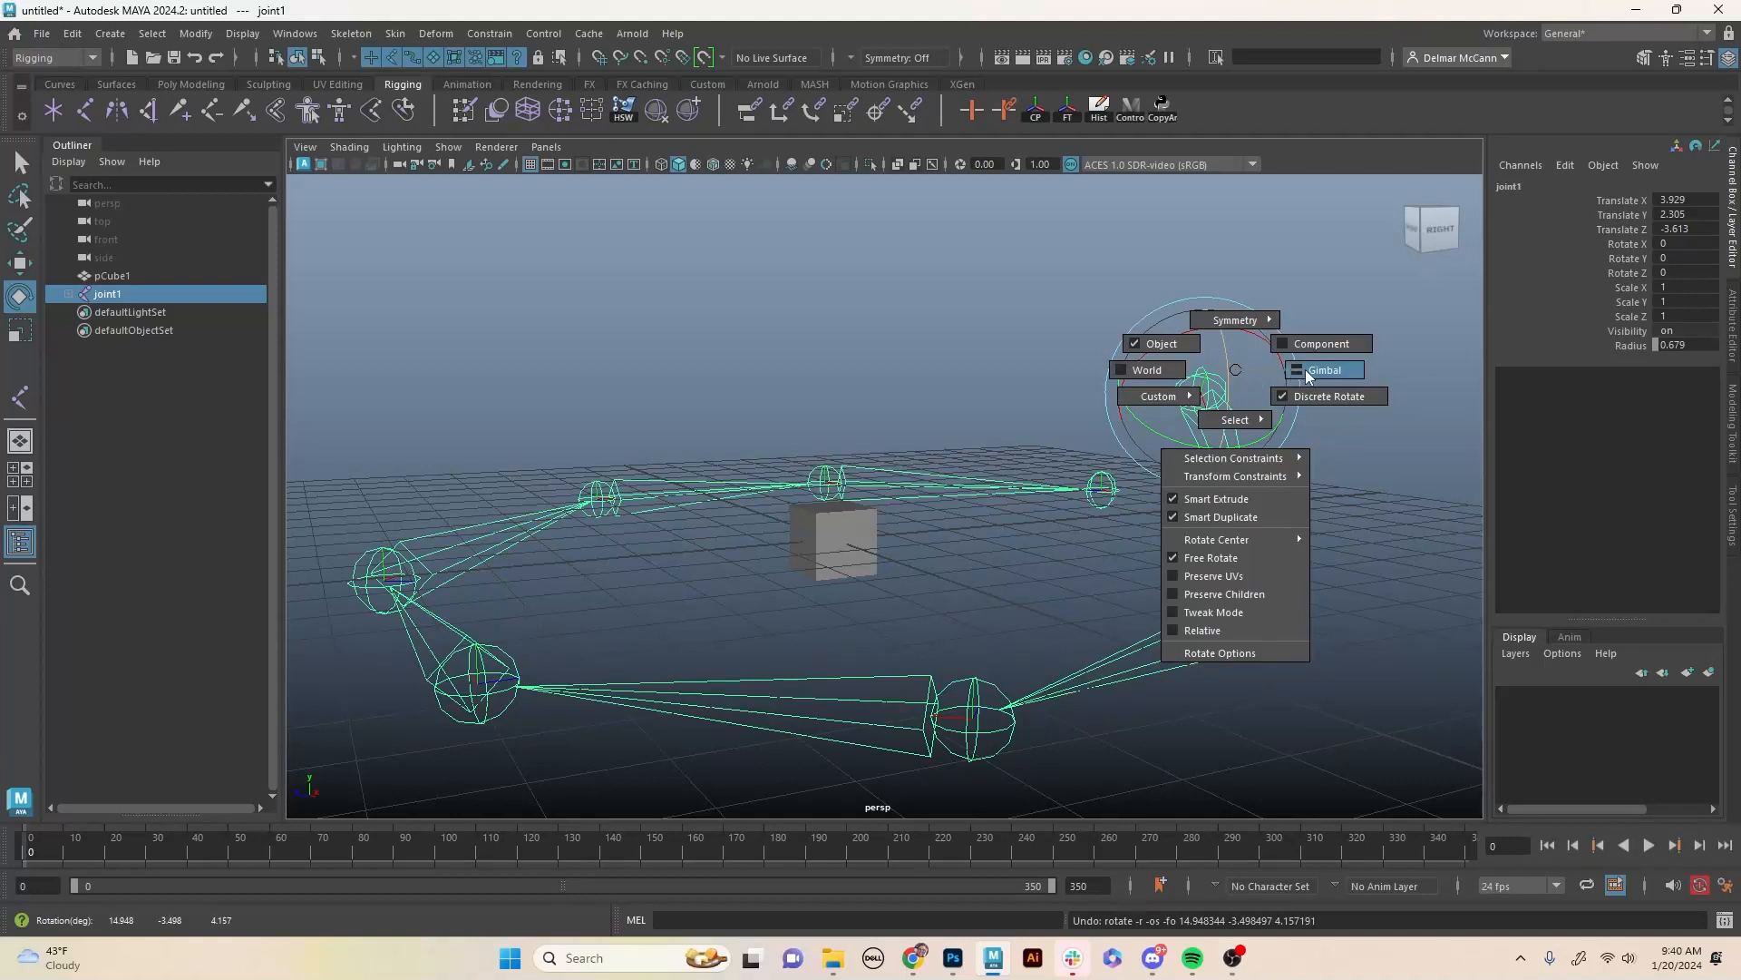
click(1303, 370)
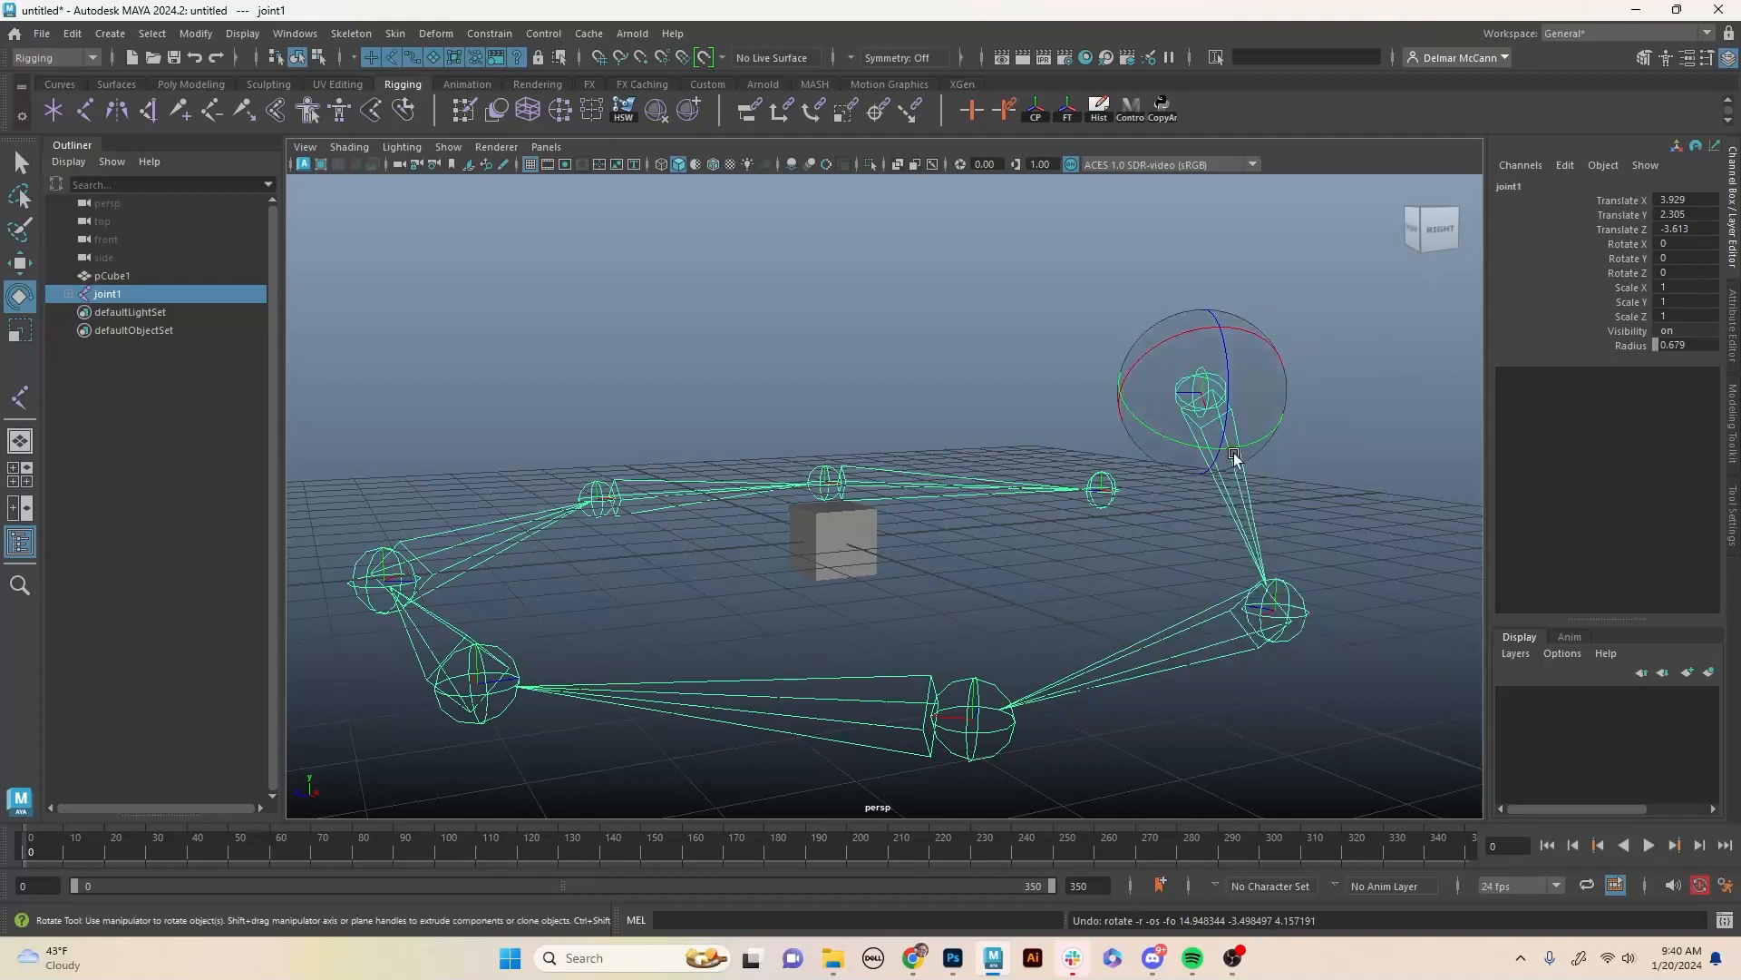
click(1253, 374)
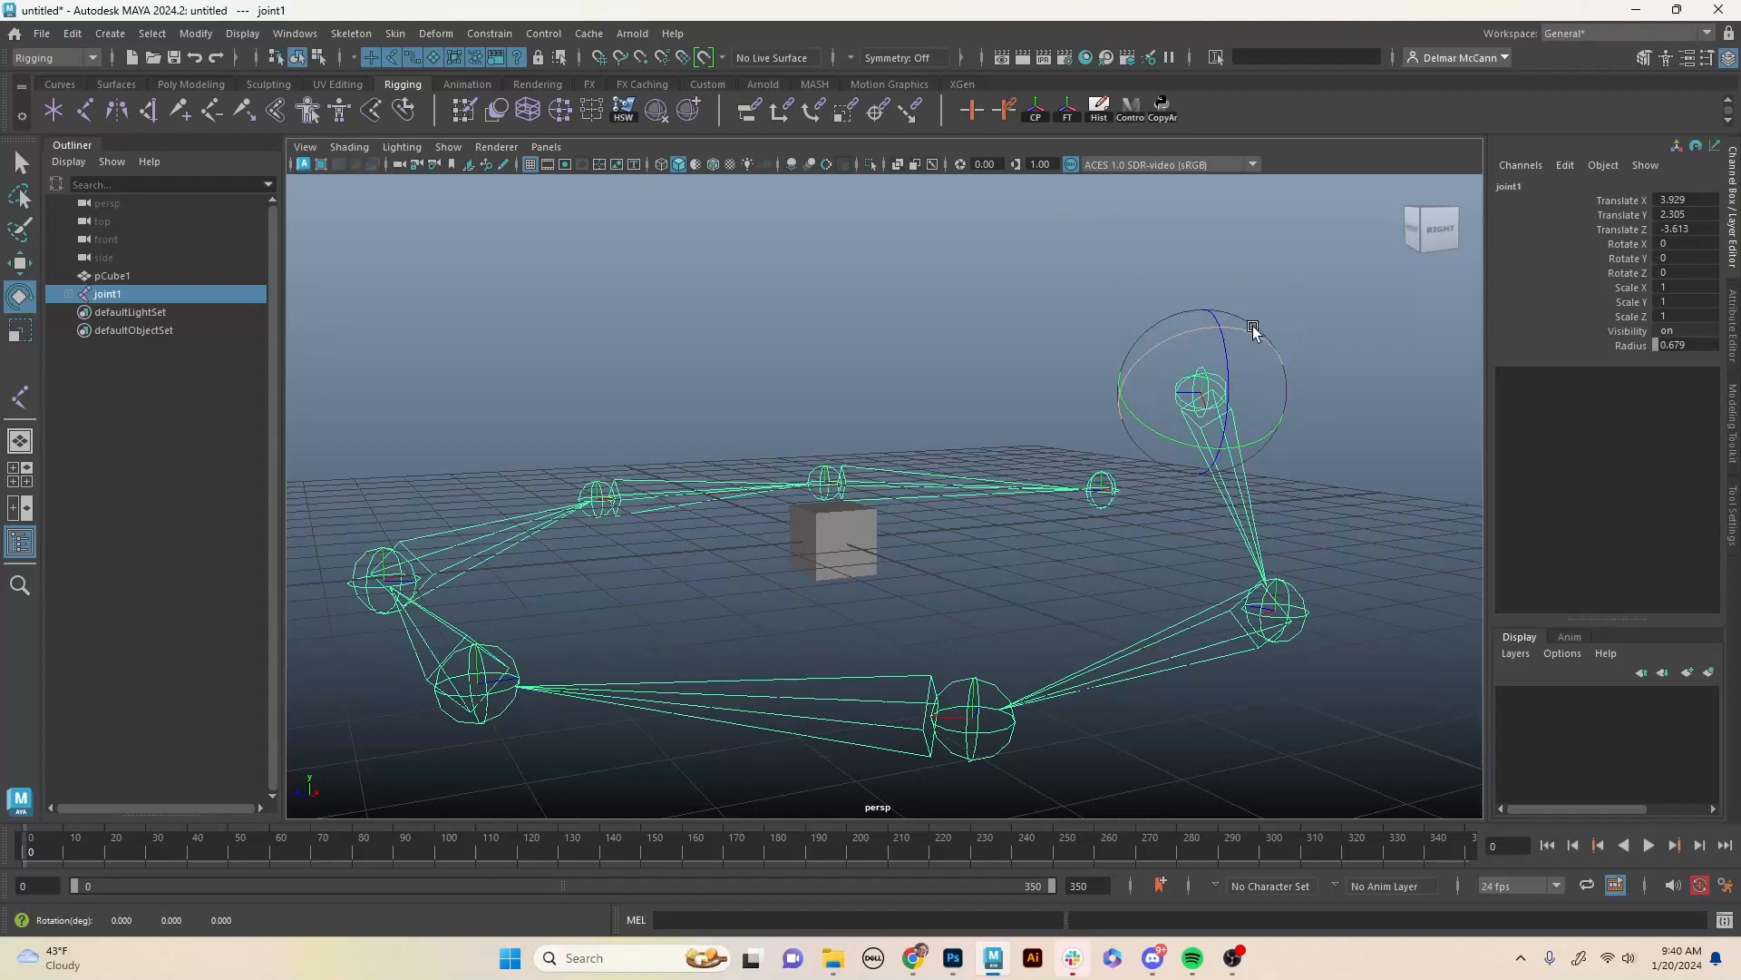
mouse_move(1252, 329)
mouse_down()
mouse_move(1302, 357)
mouse_move(1200, 350)
mouse_move(1282, 342)
mouse_up()
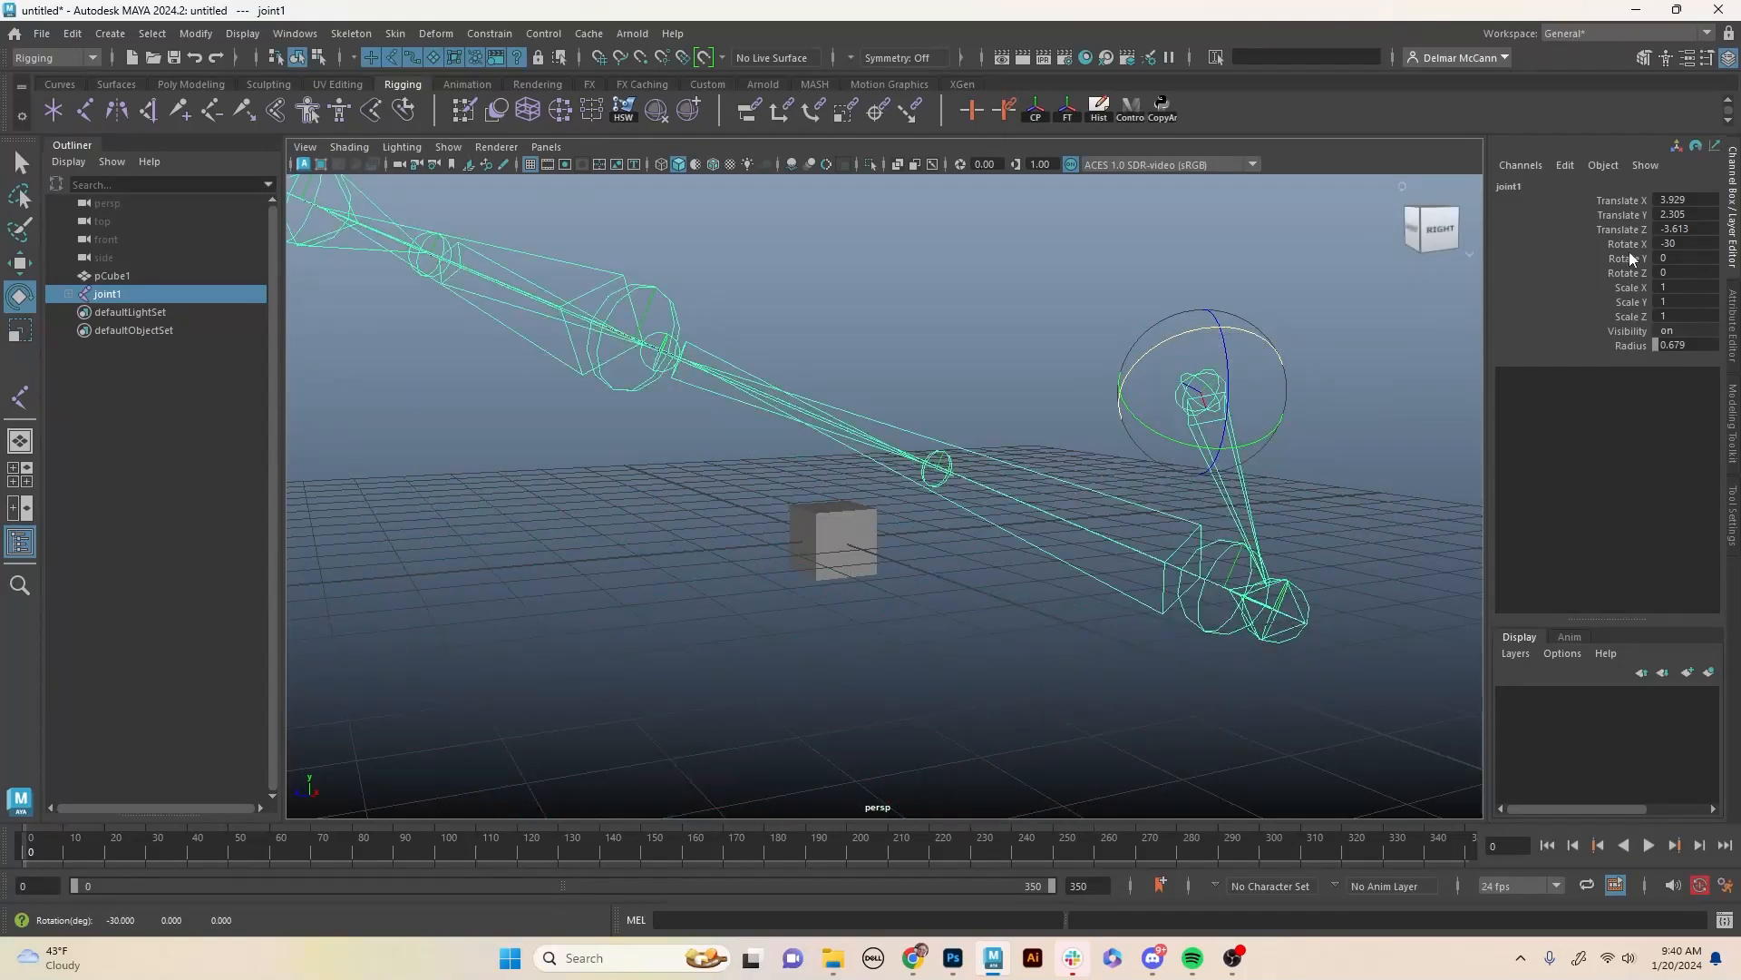
key(ctrl+z)
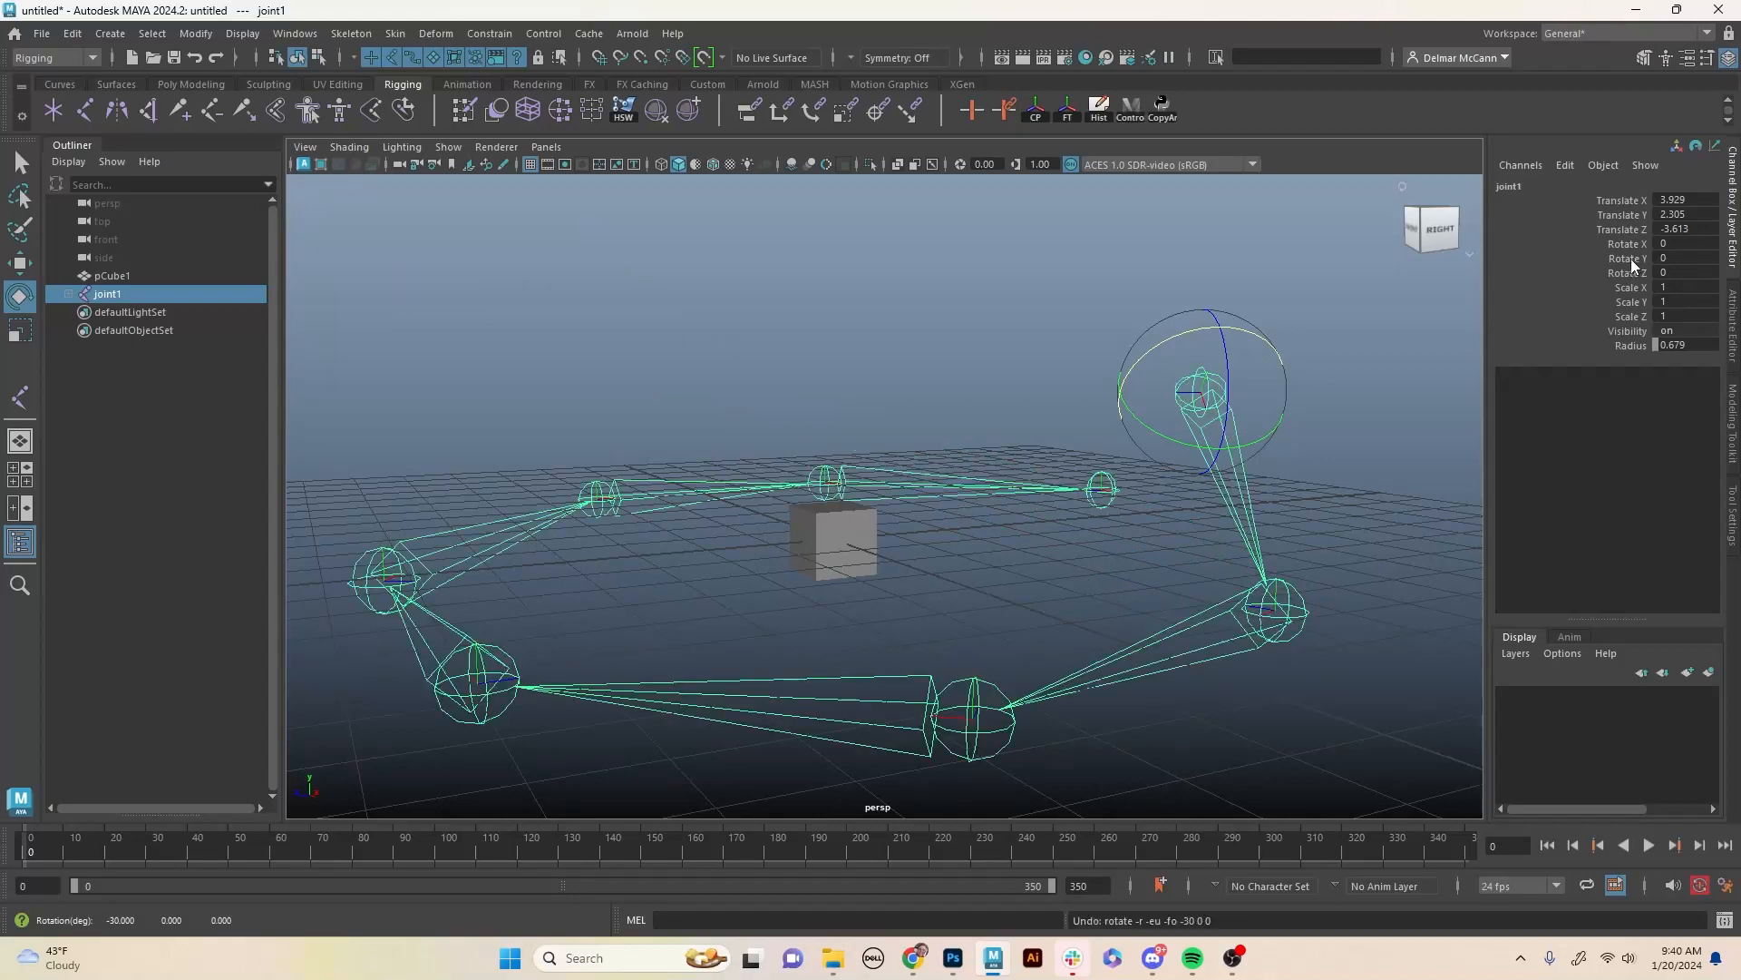
Try rotating the first joint about 16 degrees on its Rotate Y channel and undo the rotation.
click(1631, 258)
middle_drag(1410, 357, 1318, 385)
key(ctrl+z)
key(ctrl+z)
key(ctrl+z)
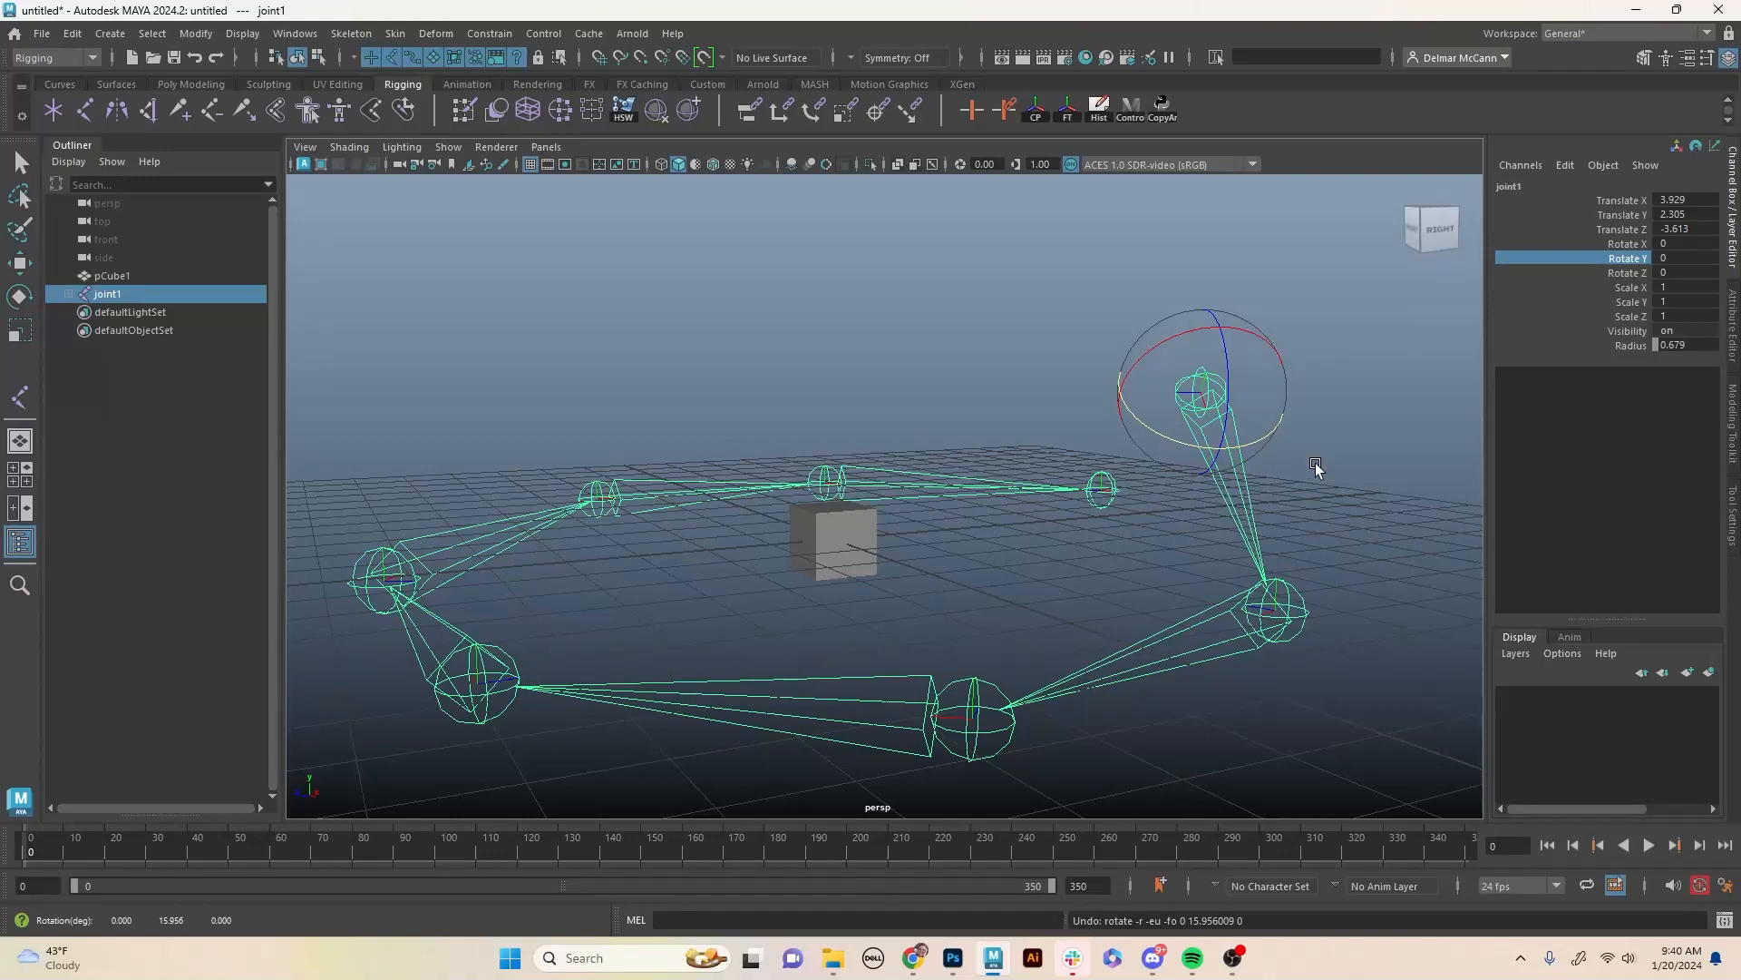
click(1364, 442)
click(1199, 377)
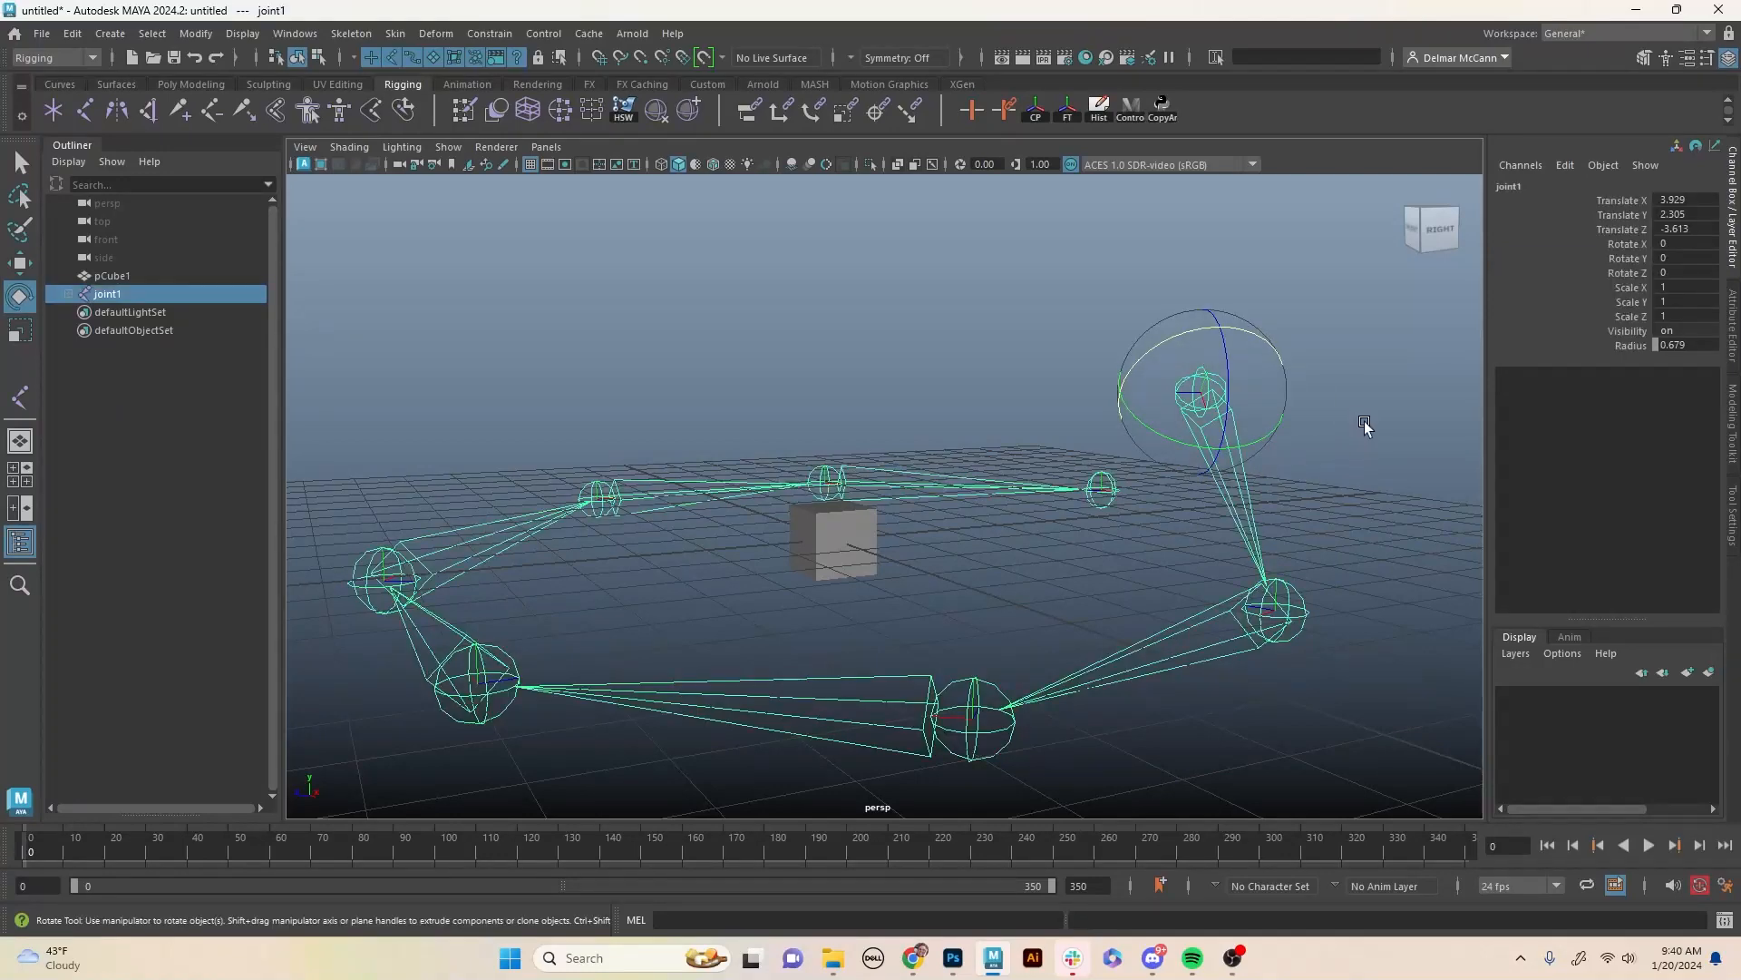
Examine how the first joint's rotation axes line up with its bone from several angles.
alt+drag(1364, 420, 1291, 459)
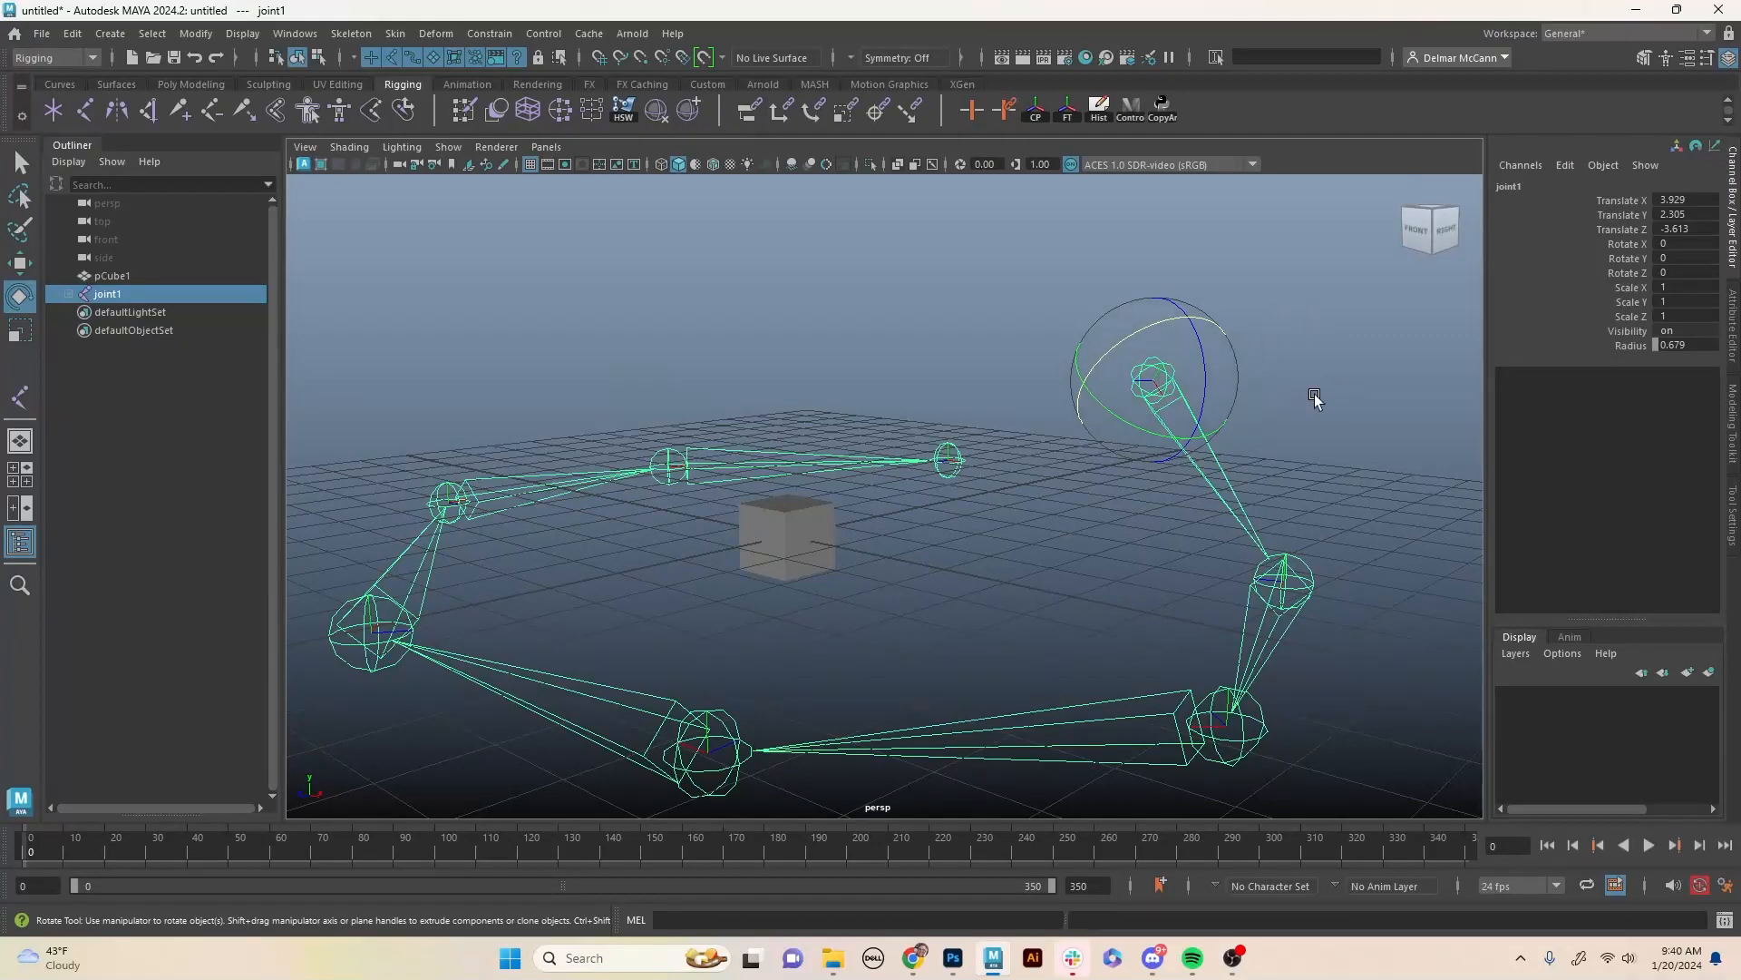
alt+drag(1314, 393, 1367, 337)
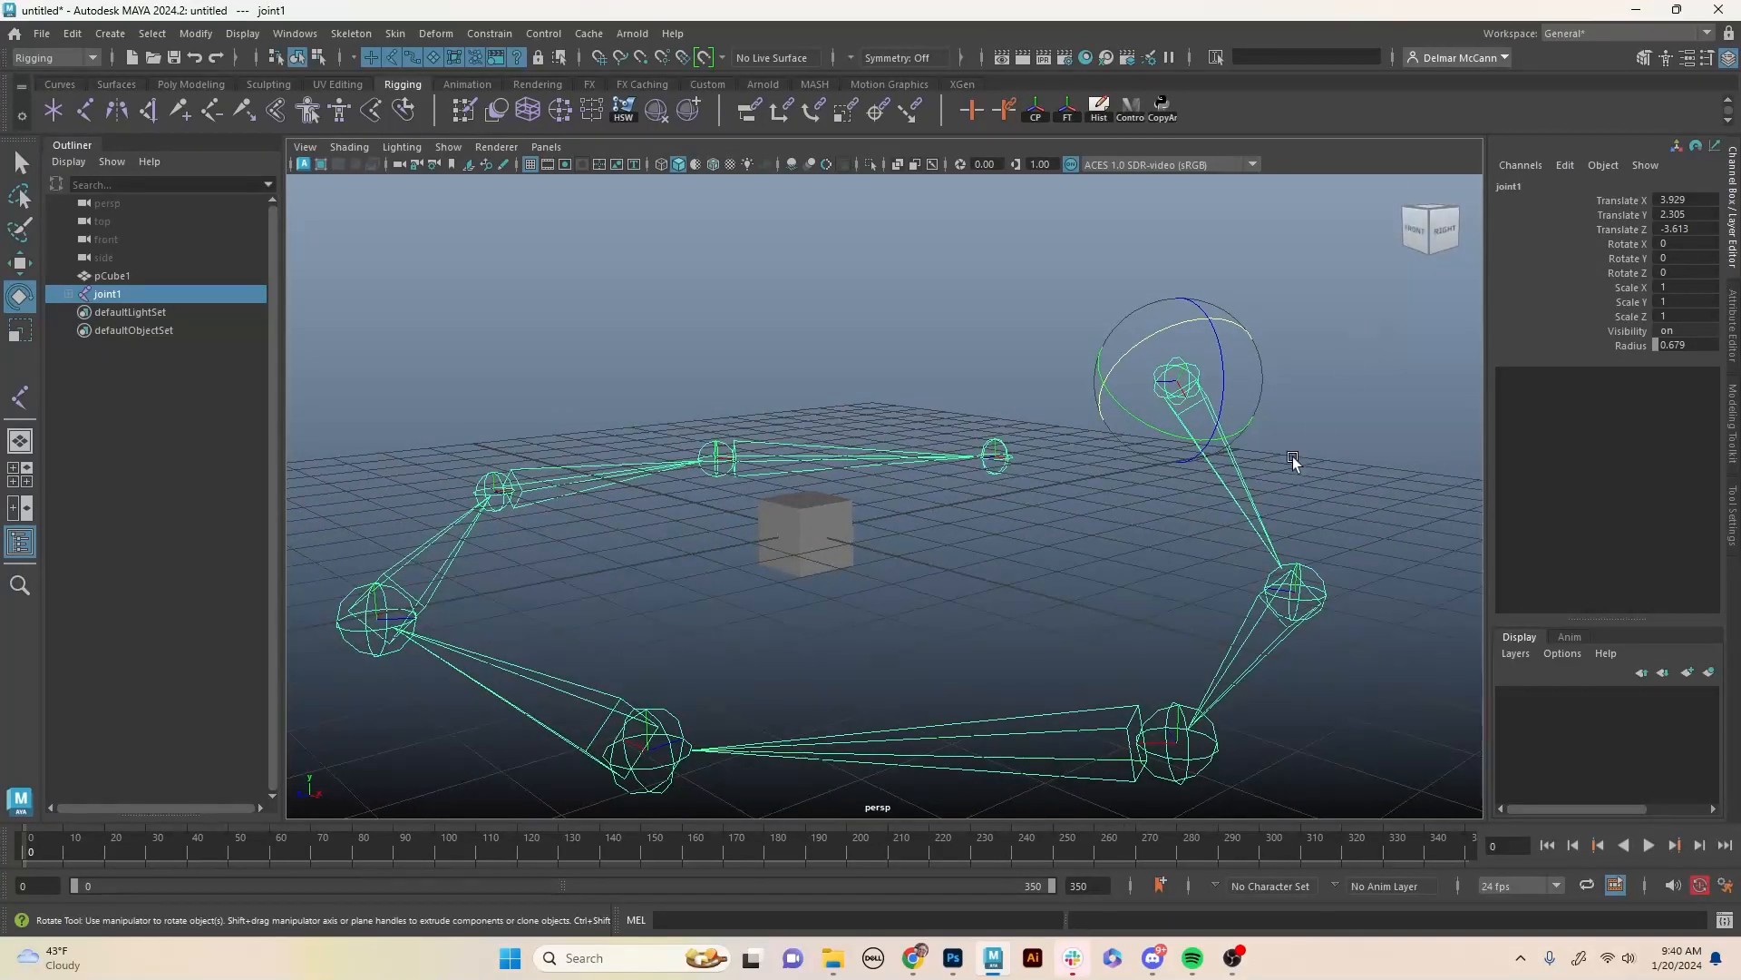
click(1320, 409)
click(1244, 483)
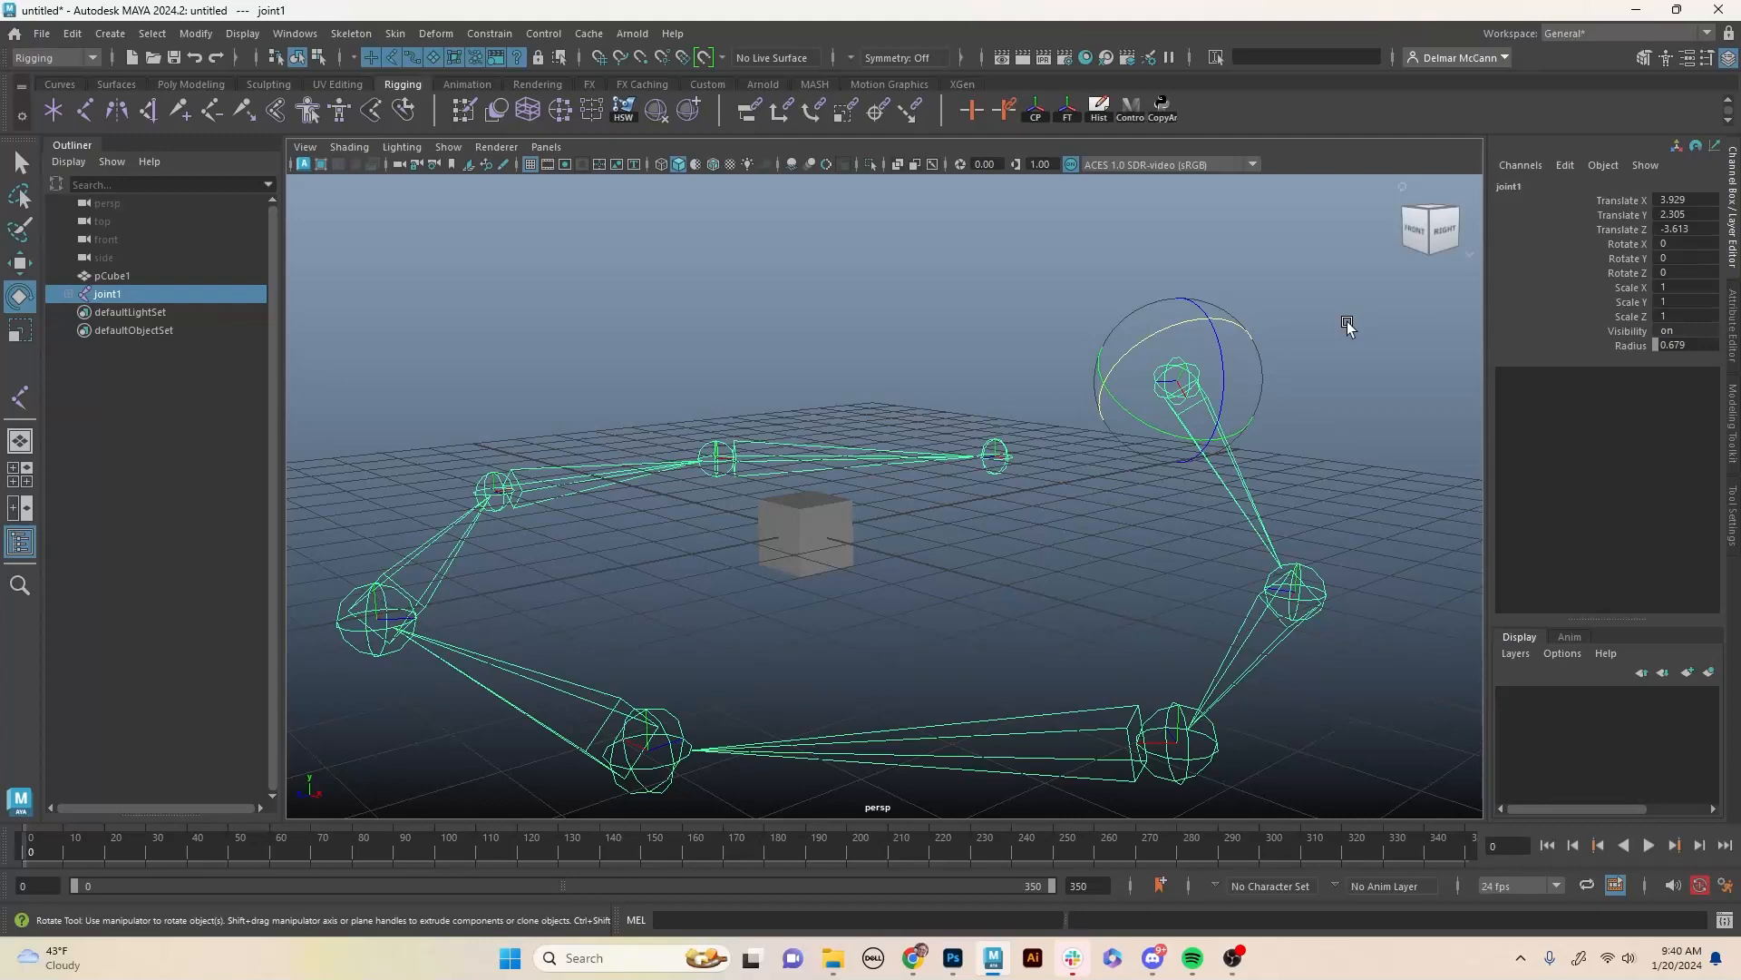
alt+right_drag(1011, 435, 1203, 422)
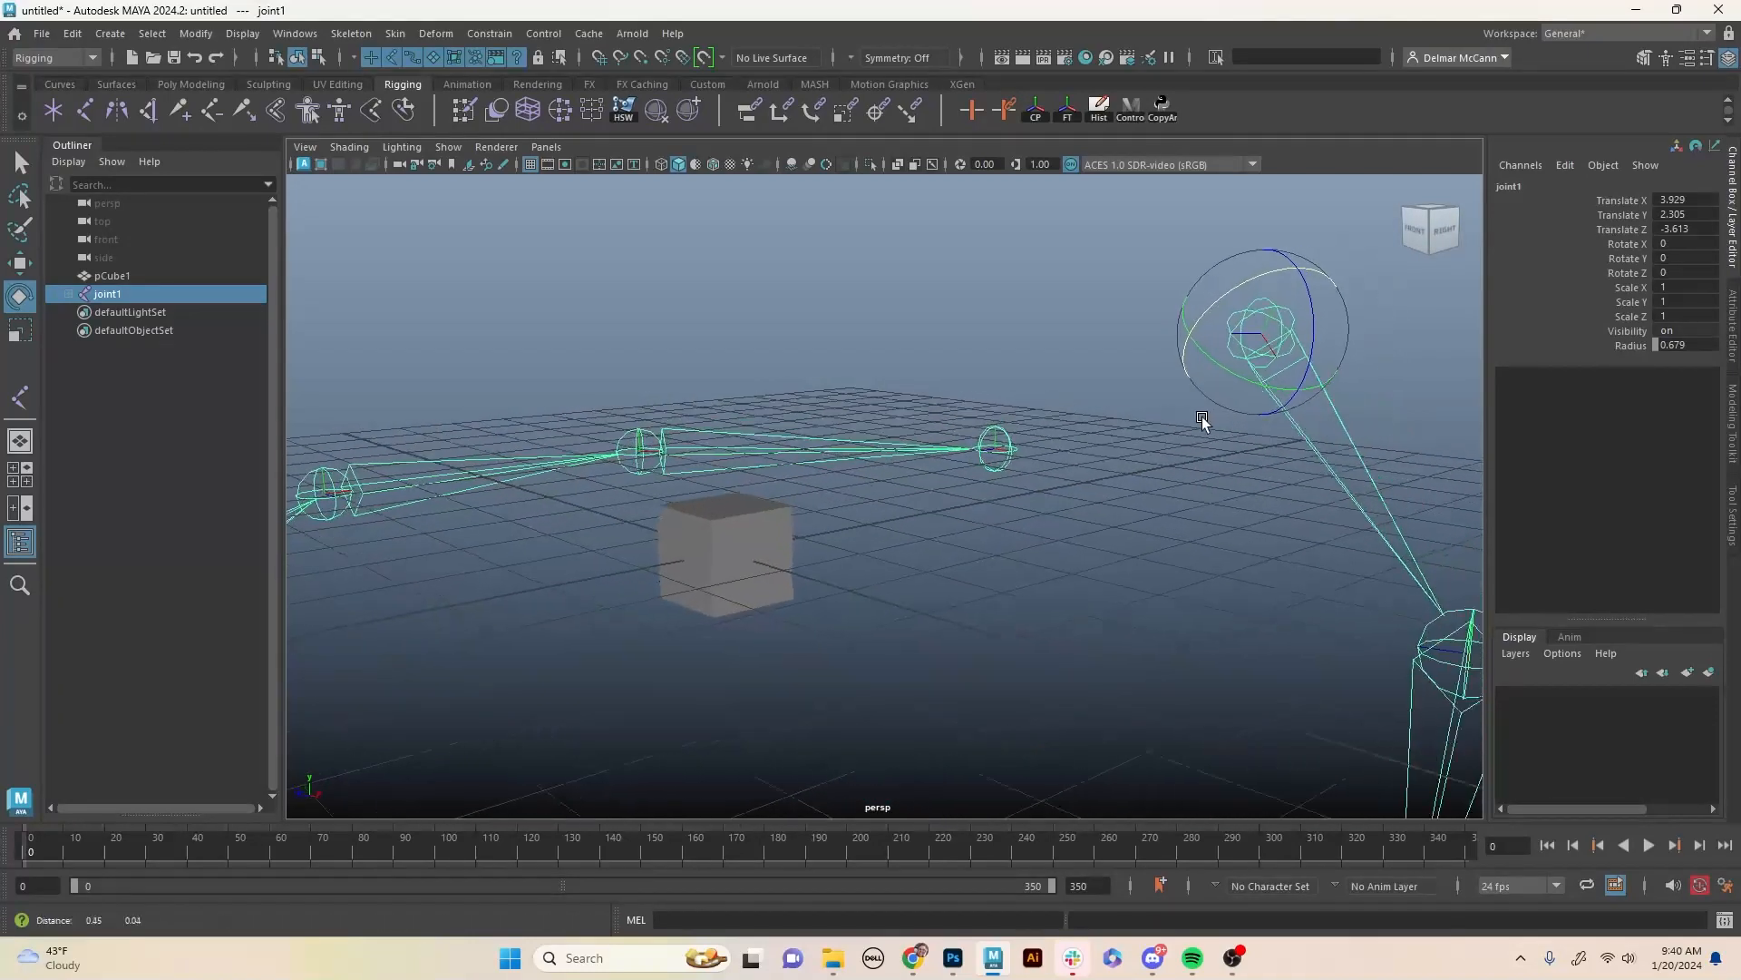
alt+middle_drag(1202, 422, 1121, 449)
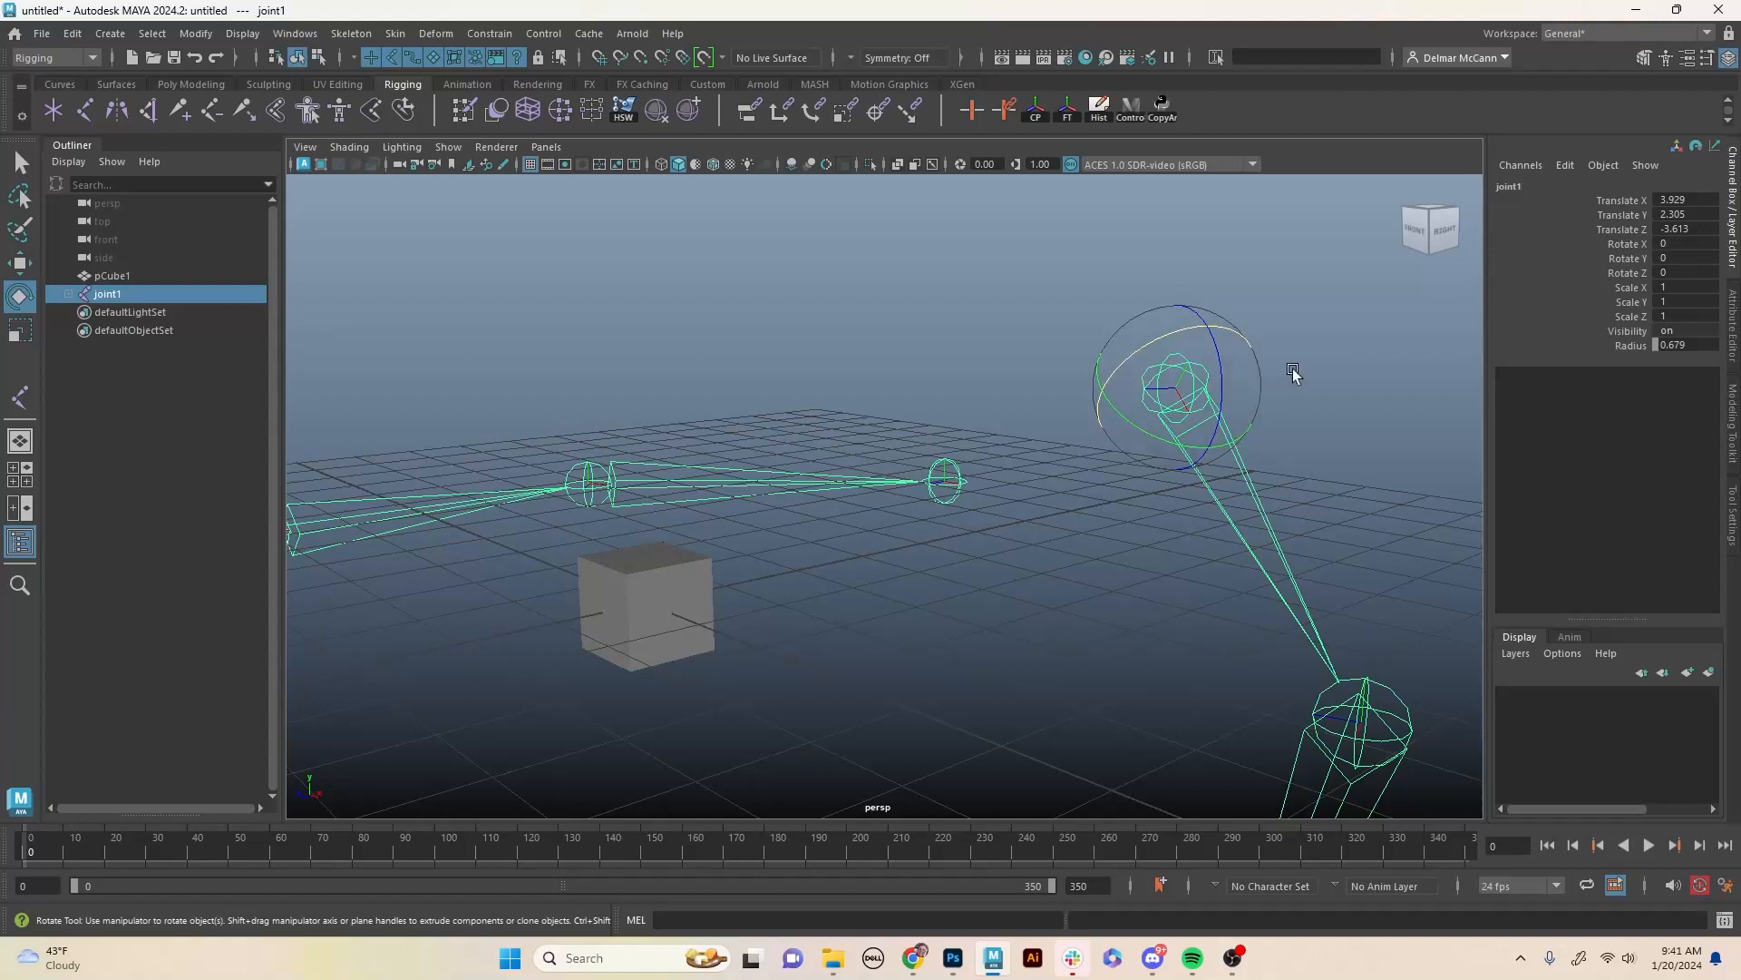
click(1234, 409)
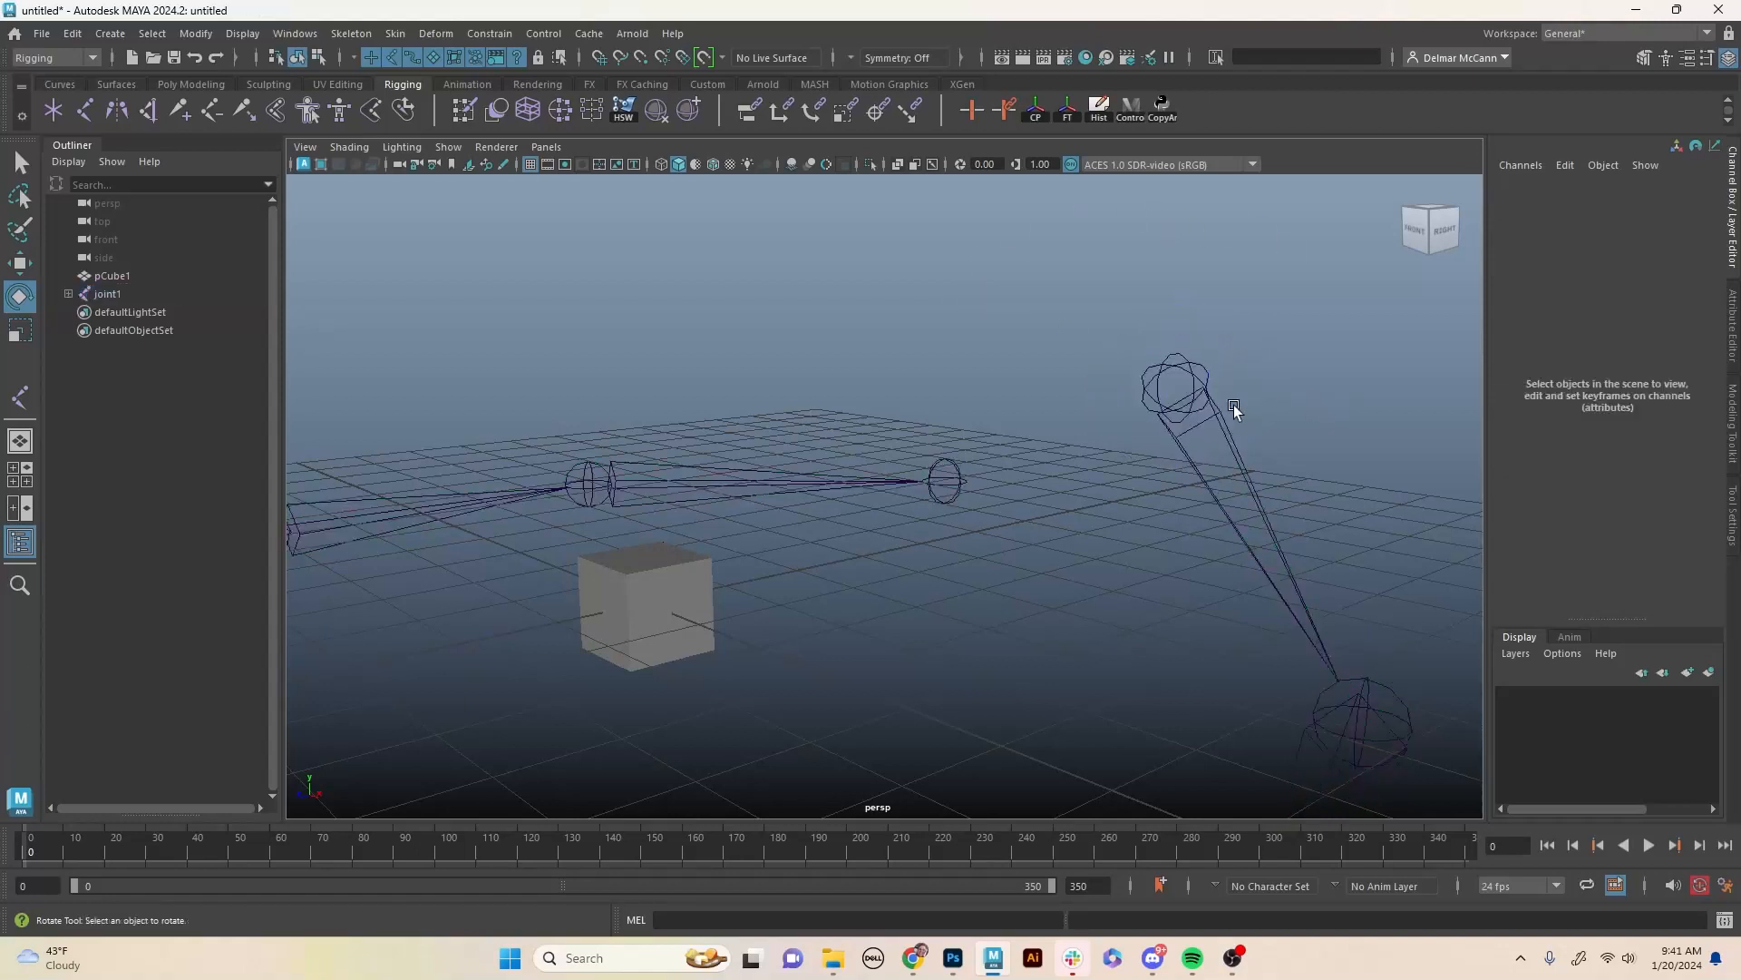
click(1195, 376)
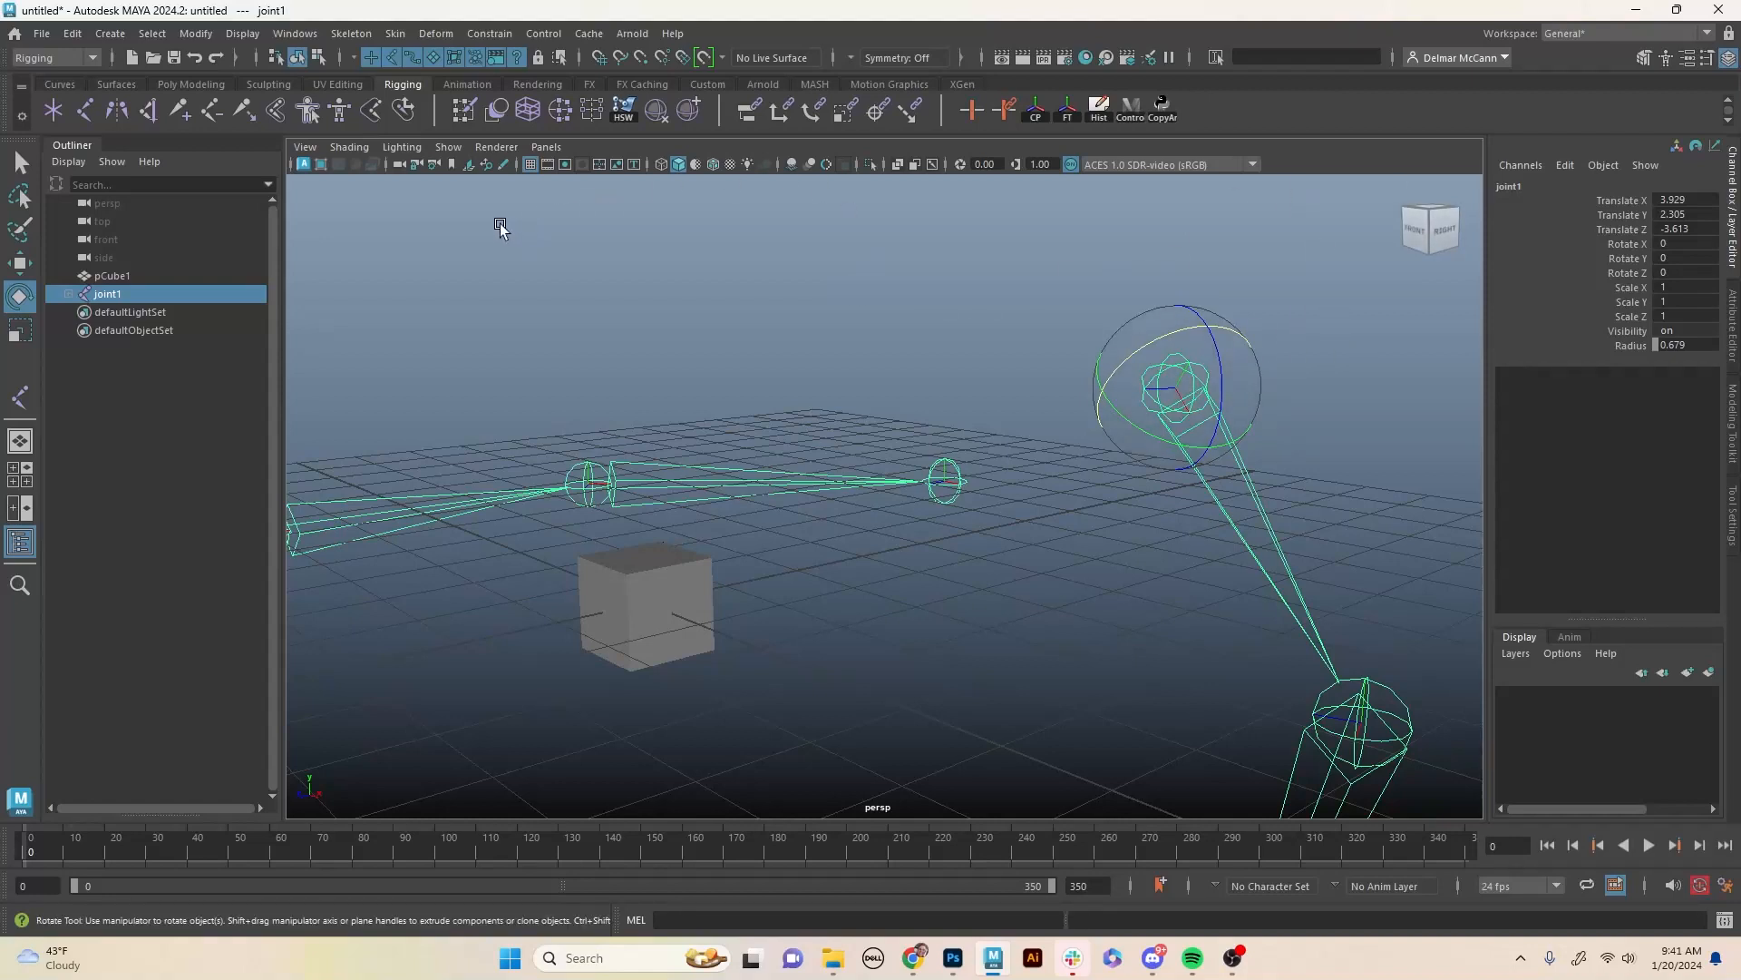
Display the local rotation axes of the chain's first joint.
click(242, 34)
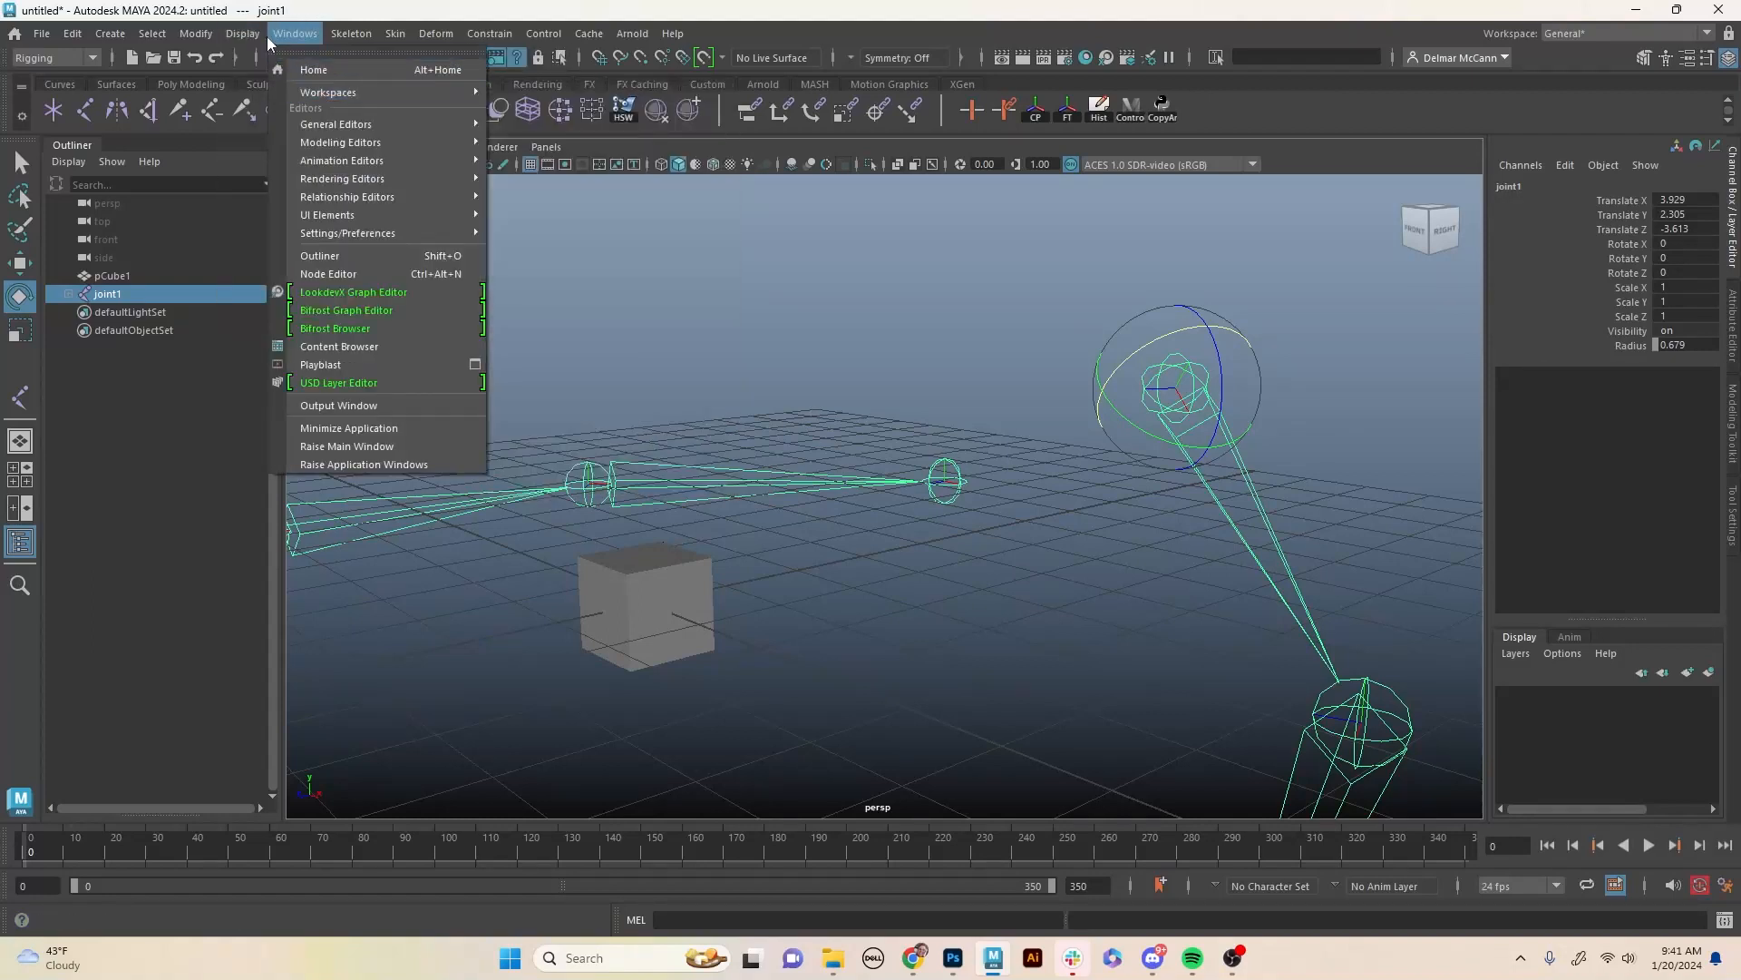
mouse_move(304, 243)
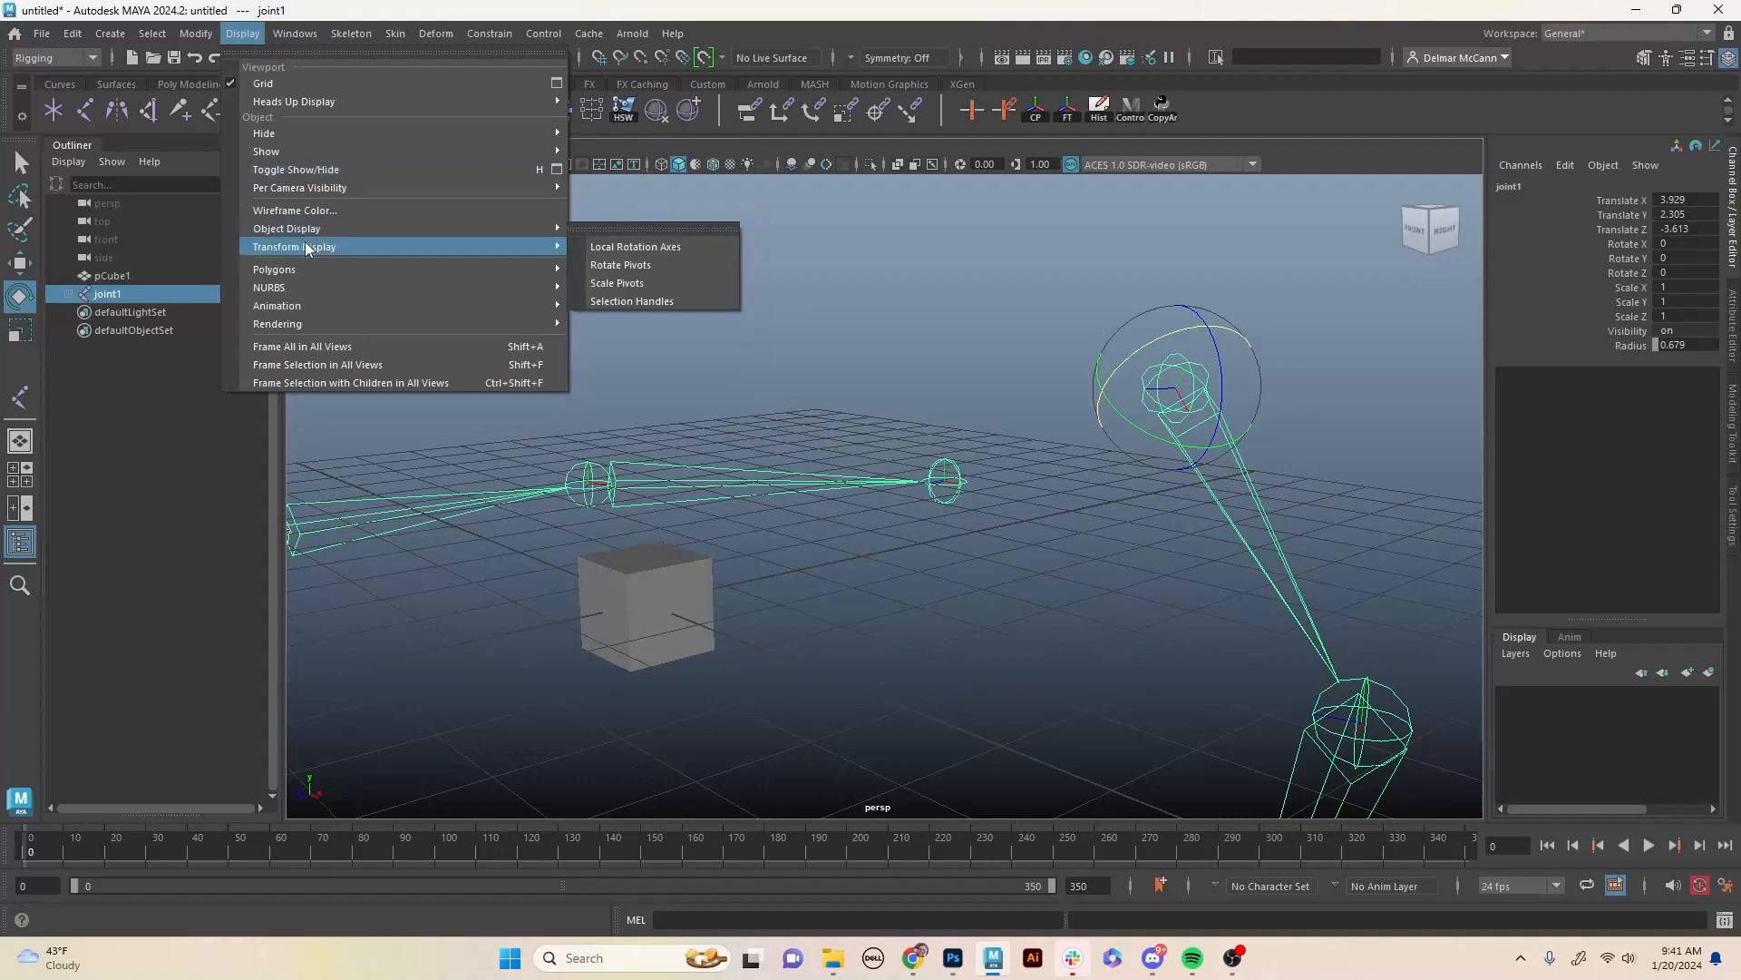
click(630, 246)
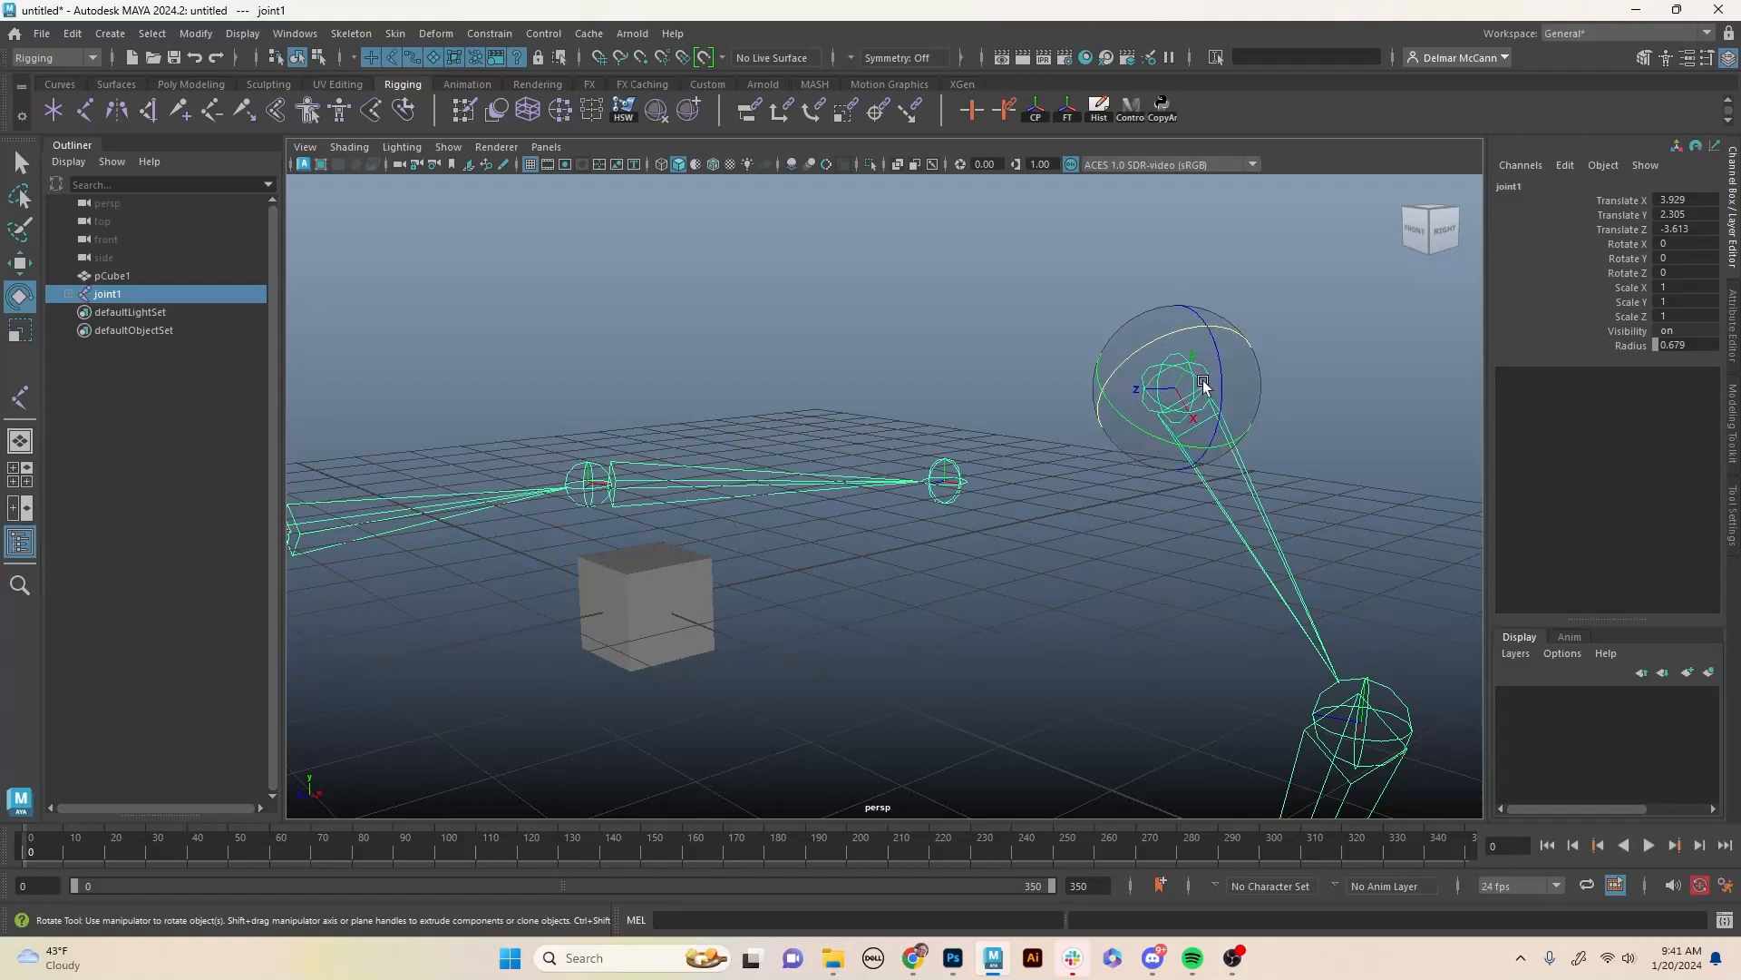
Switch to component selection mode and make Local Rotation Axes selectable.
click(1340, 357)
click(1196, 384)
key(F8)
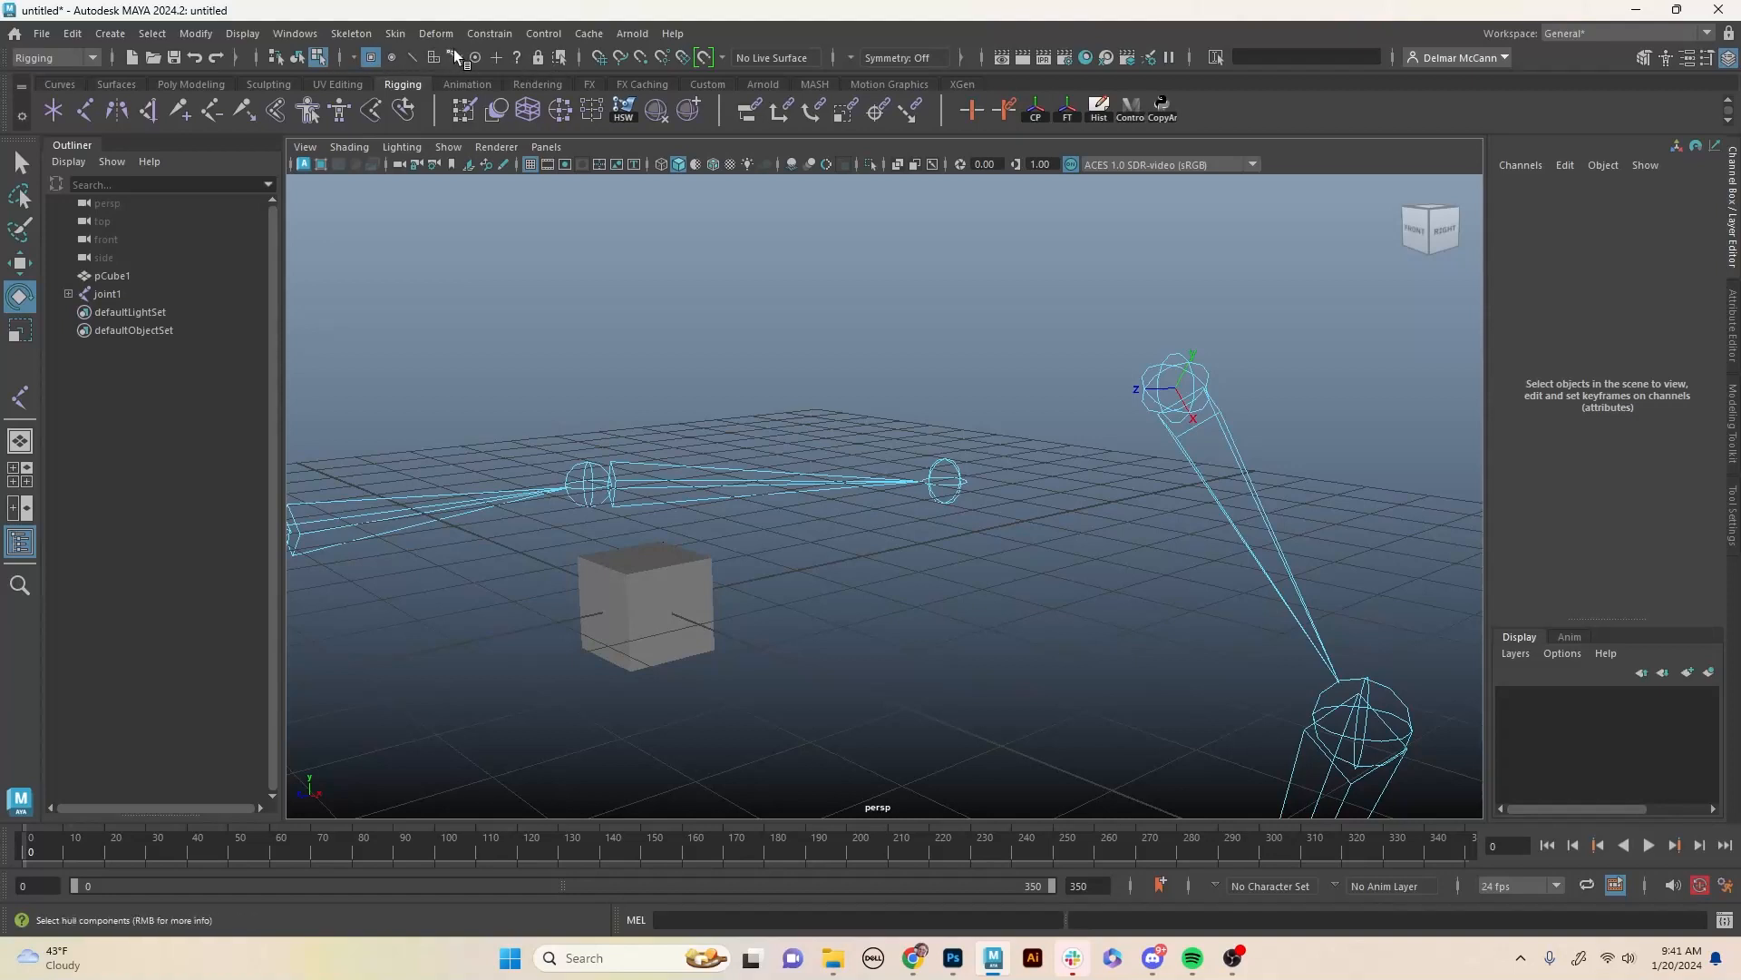
right_click(518, 60)
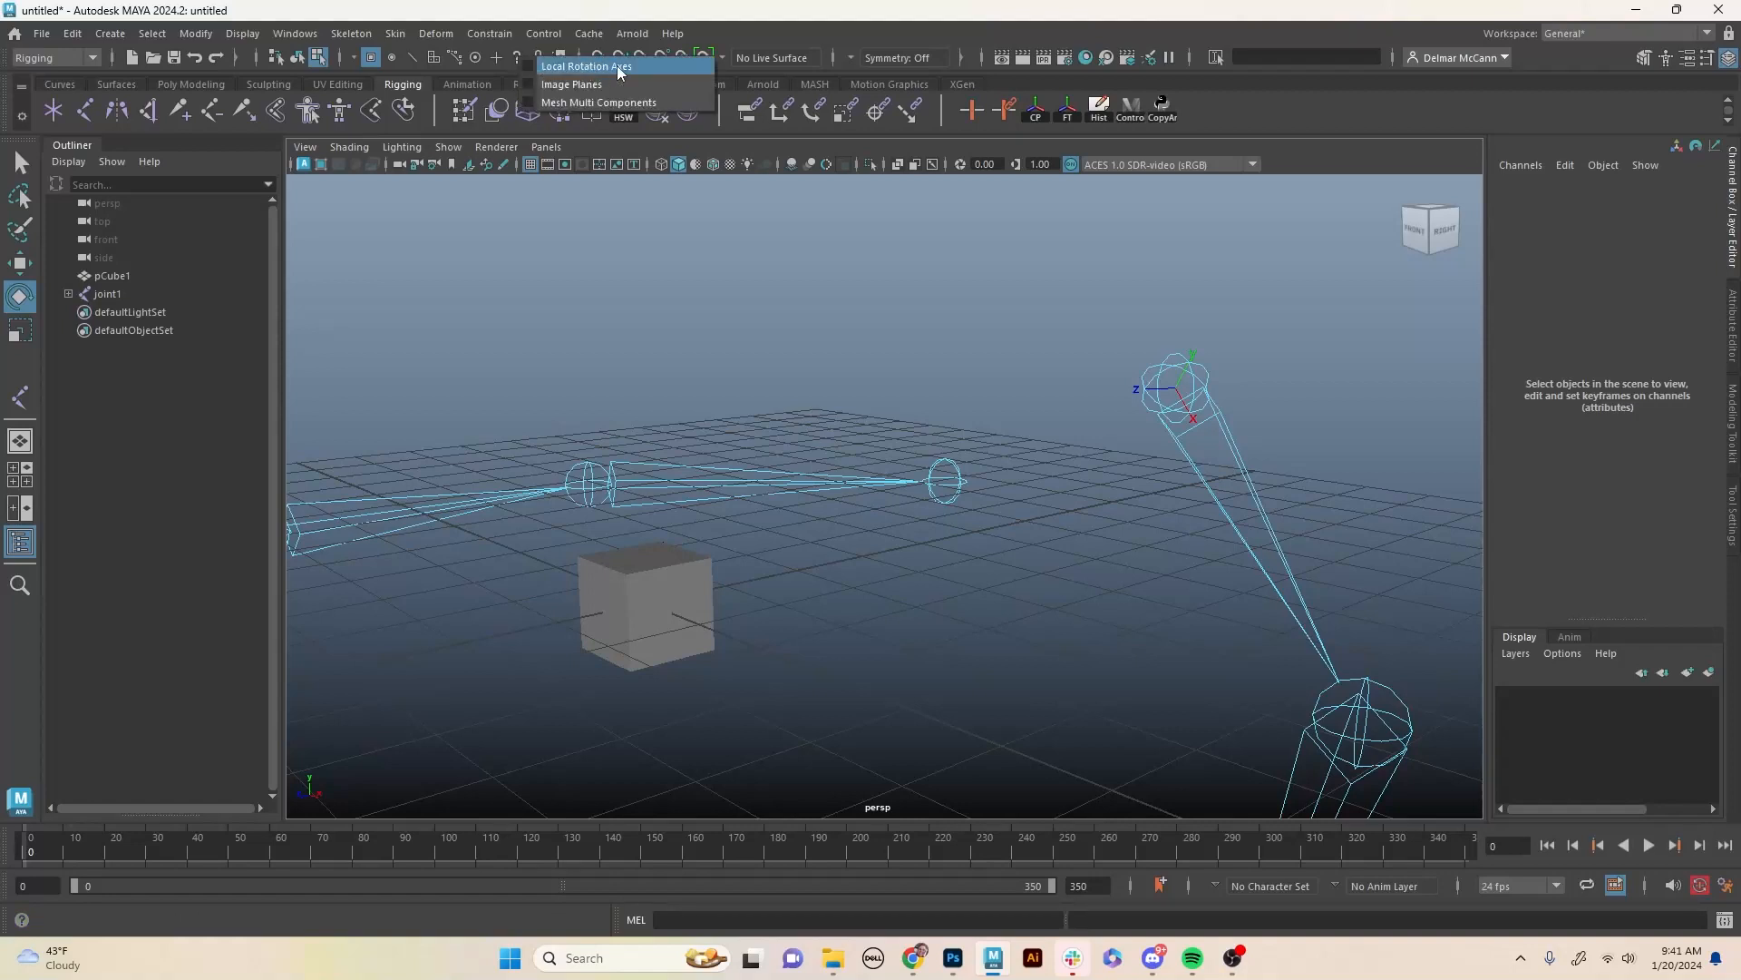
click(529, 67)
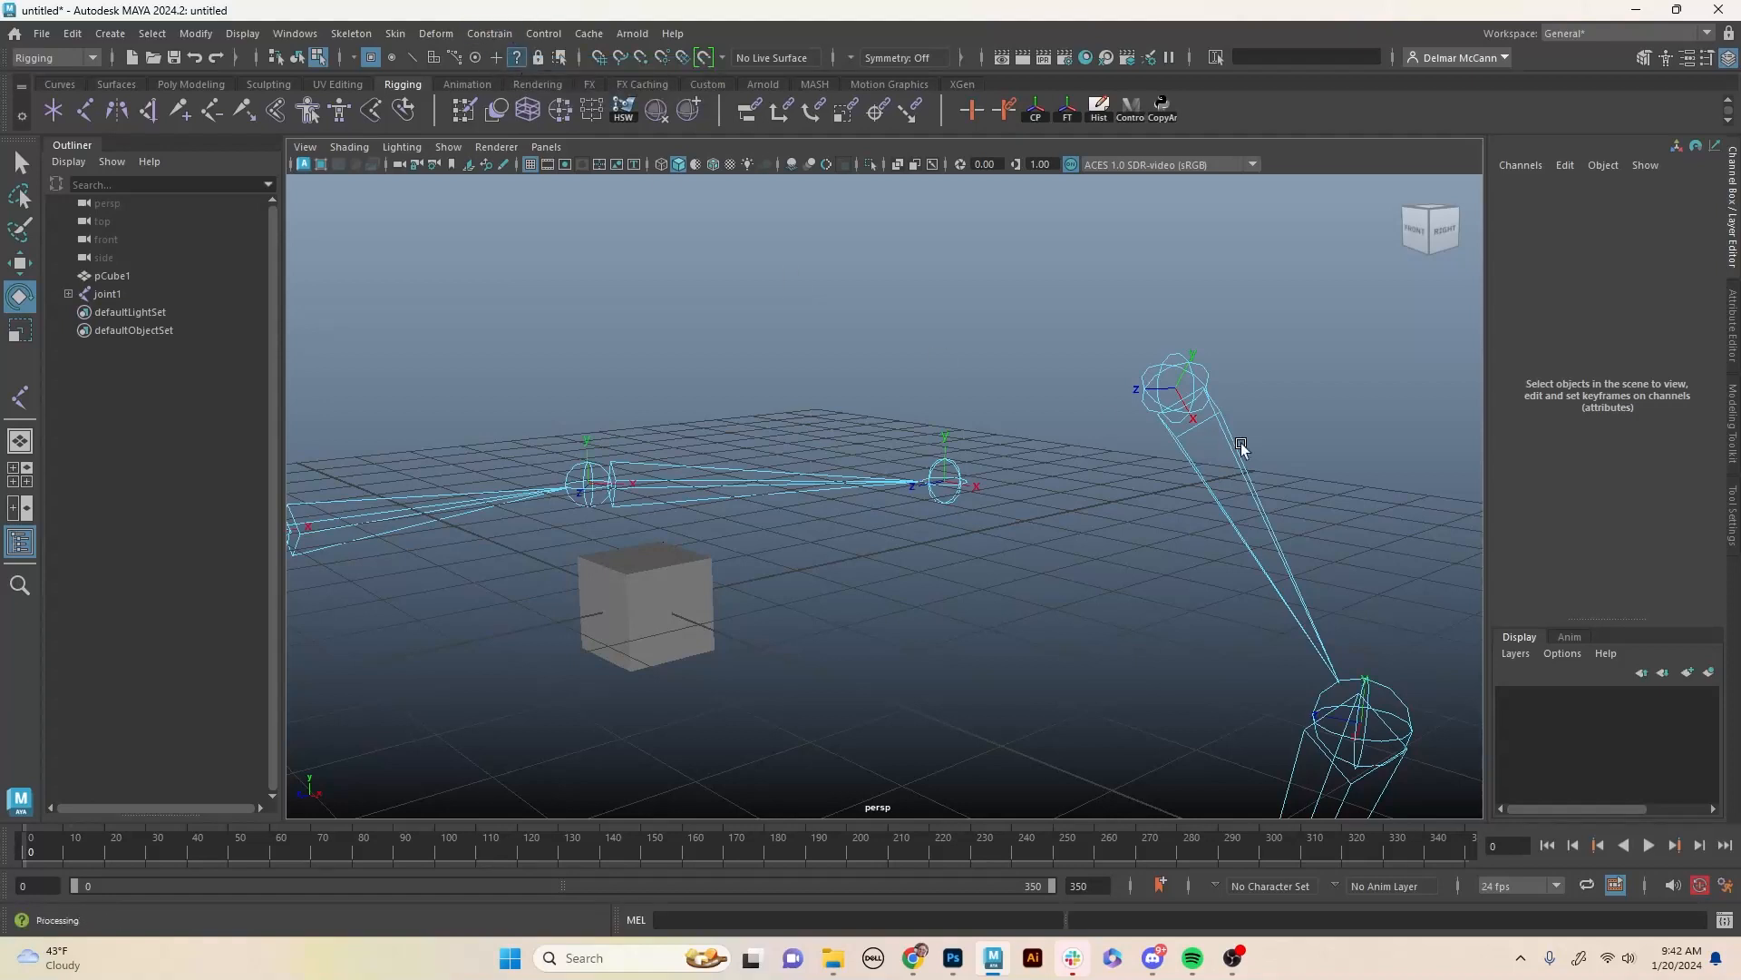
Select the first joint's local rotation axes and set the Rotate tool's axis orientation to Object.
click(1175, 390)
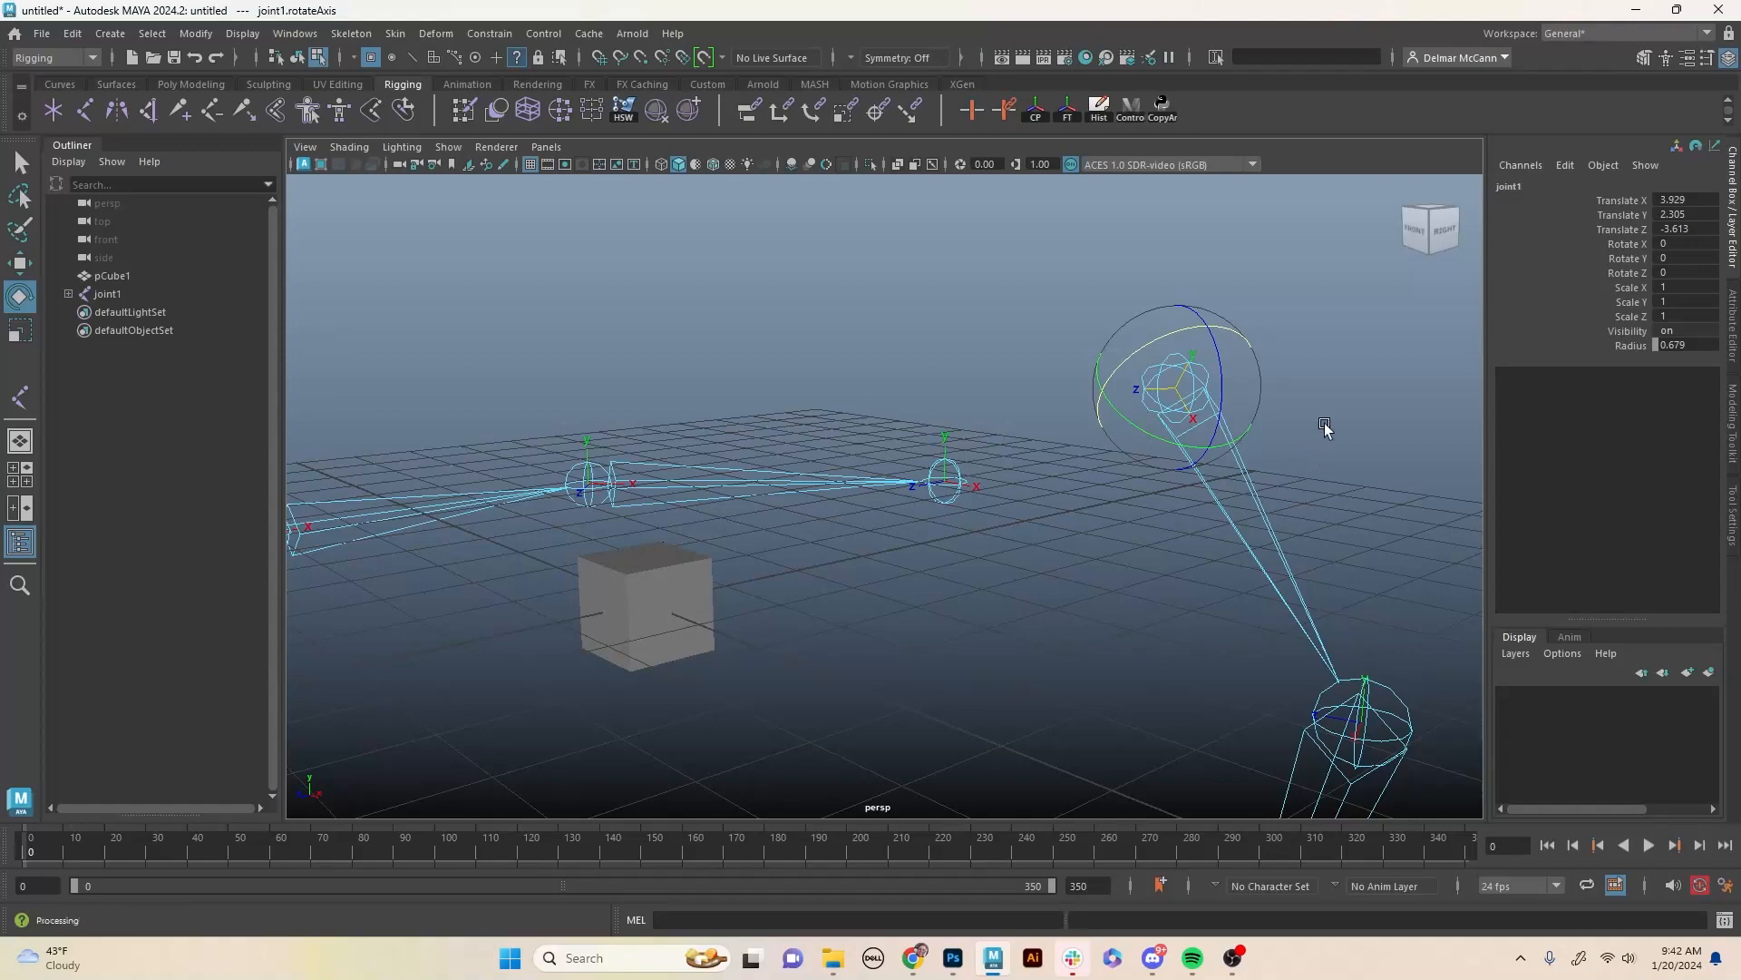
alt+drag(1357, 471, 1386, 447)
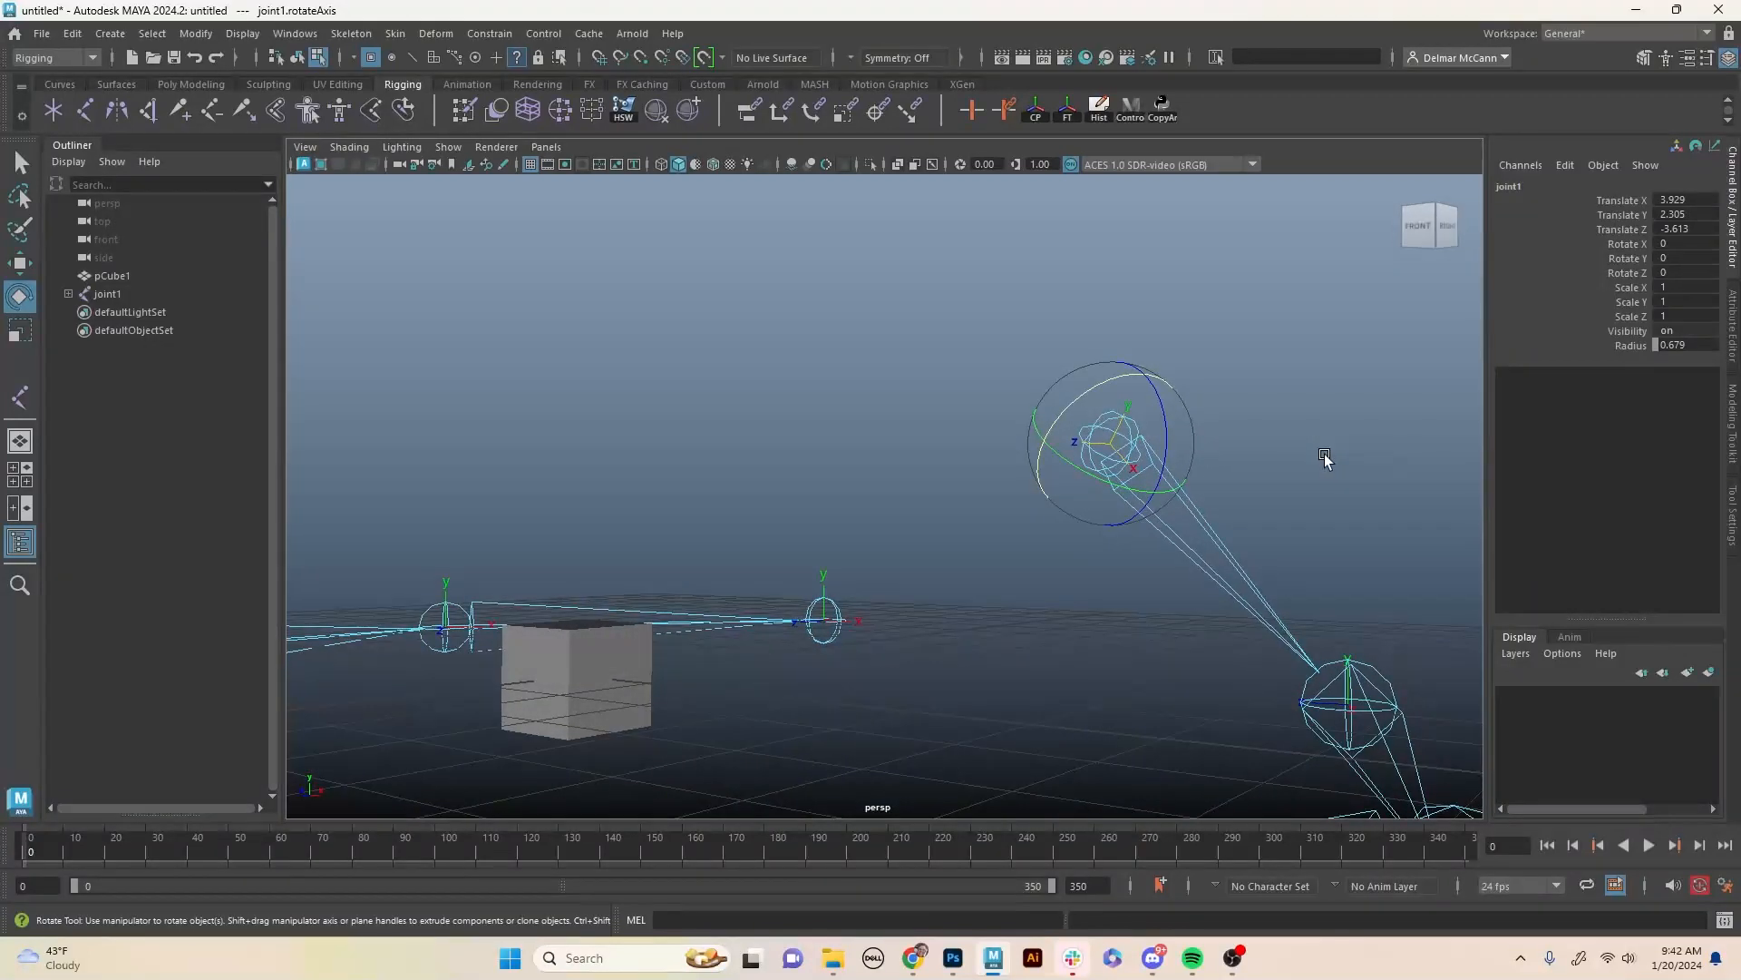
alt+middle_drag(1325, 454, 1324, 472)
drag(1141, 509, 1107, 417)
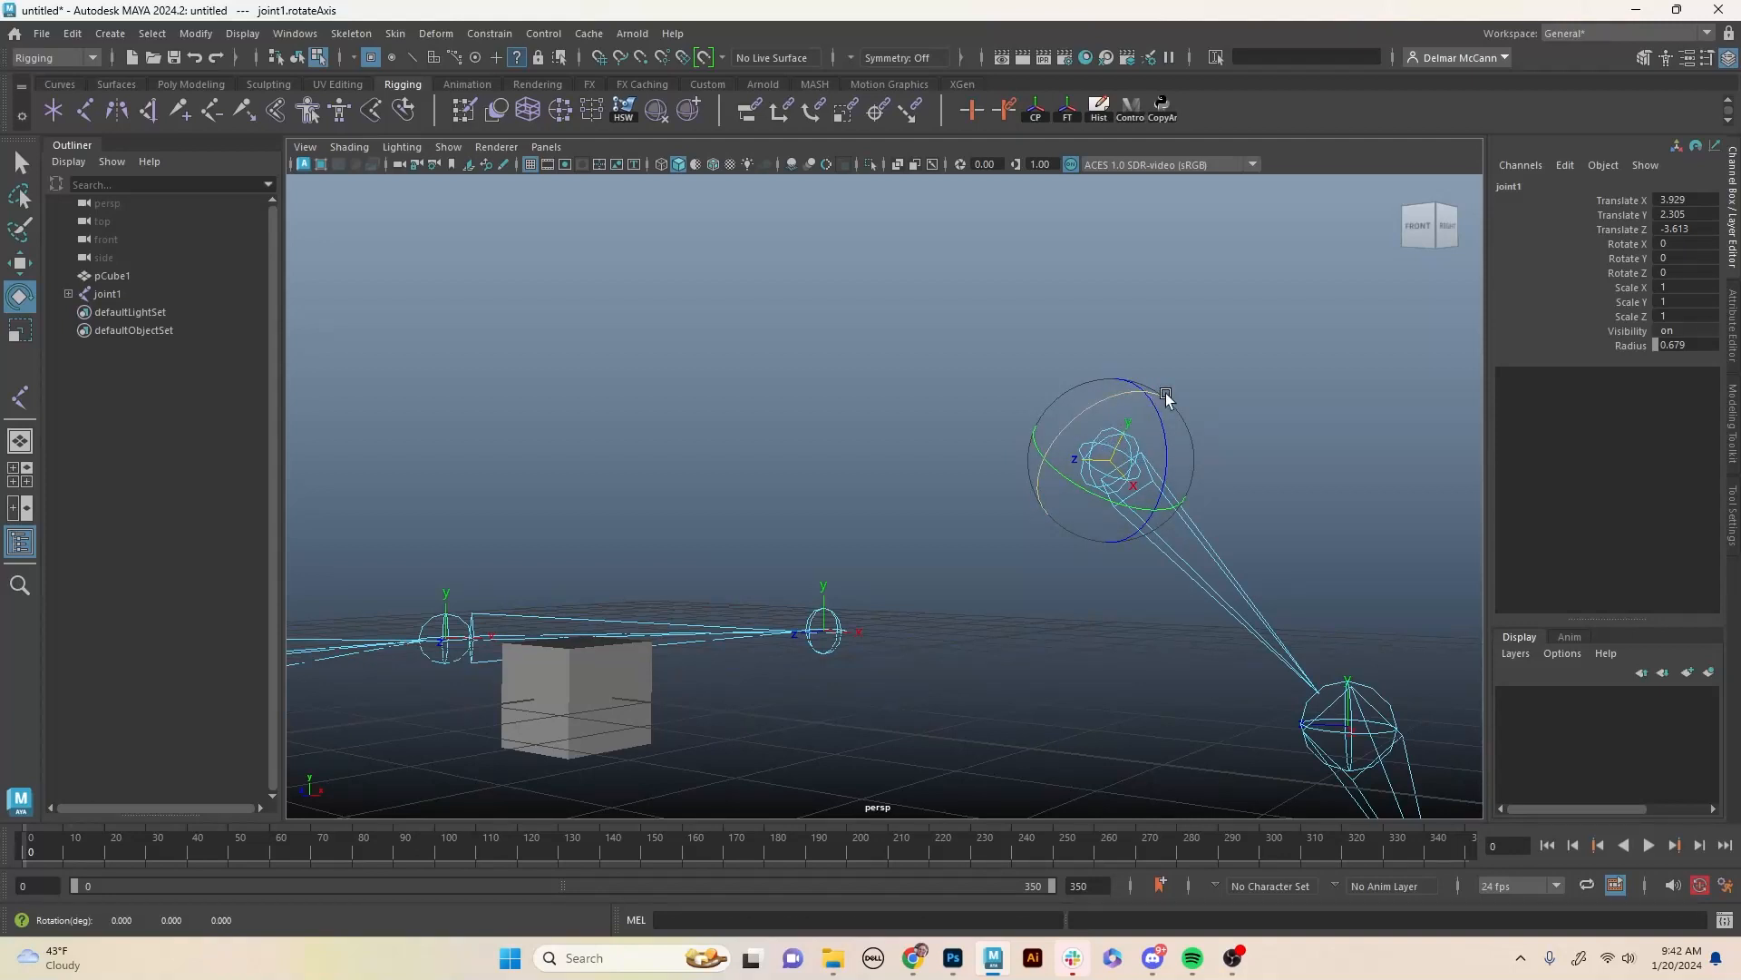
key(e)
click(1244, 440)
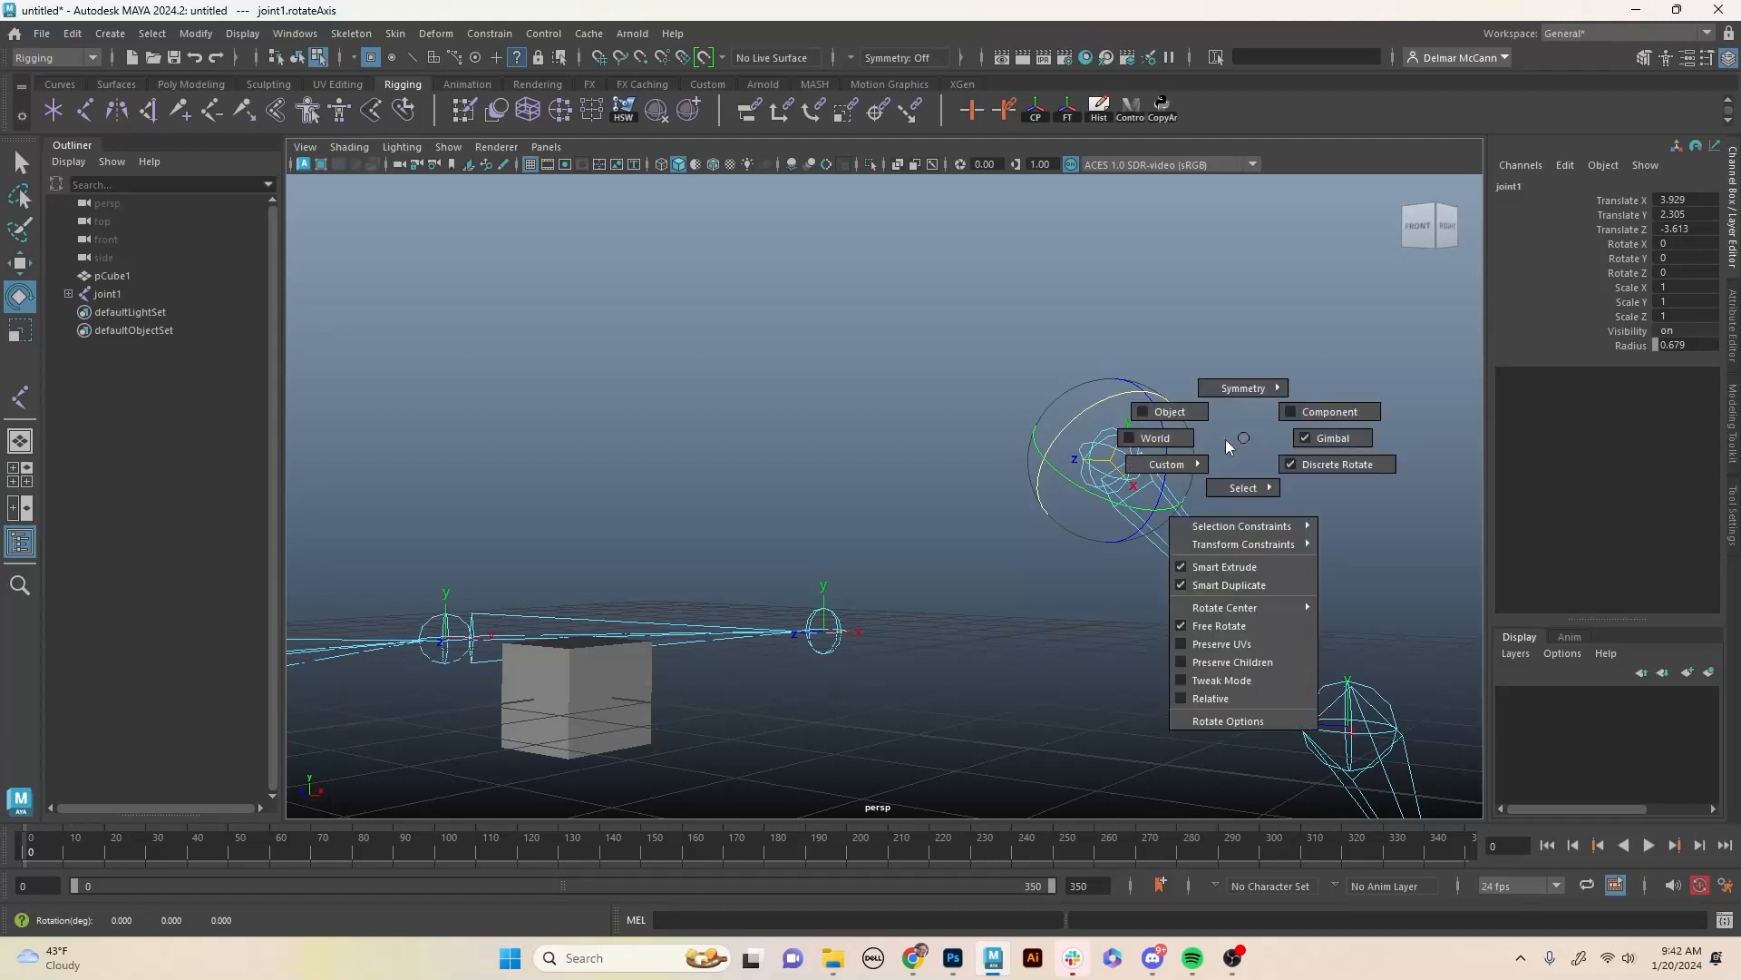
click(1170, 413)
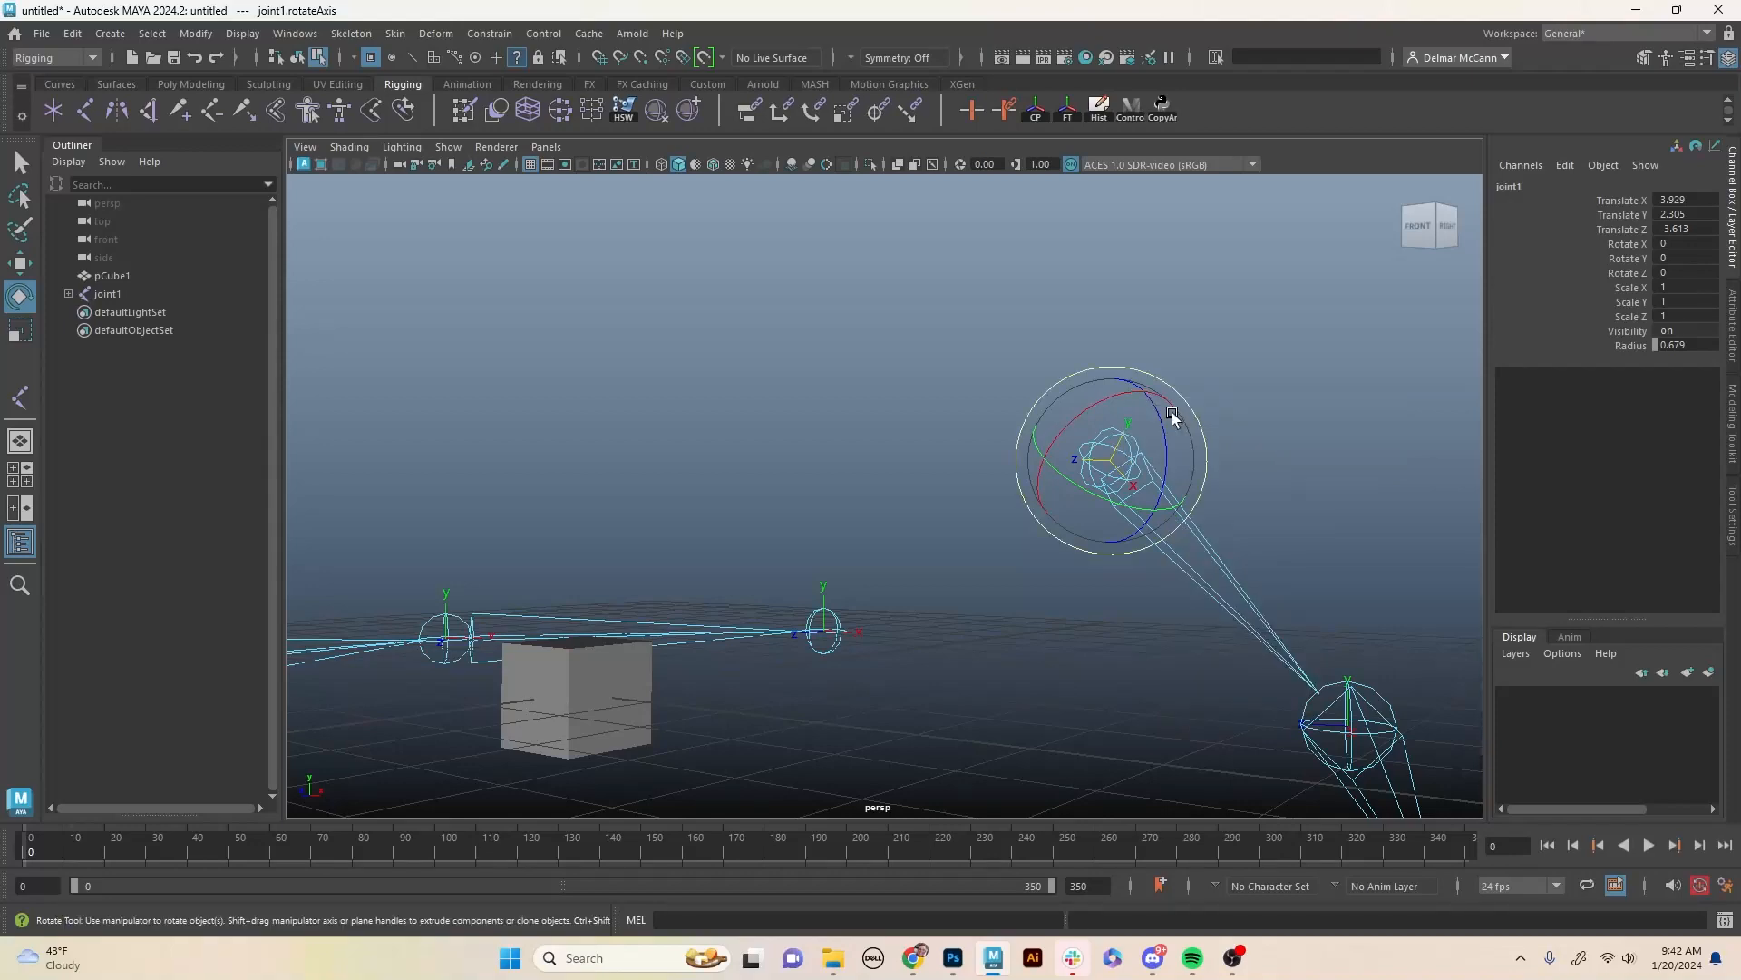
Rotate the first joint's local rotation axes about a quarter turn around X and return to object selection mode.
alt+drag(1264, 493, 1198, 487)
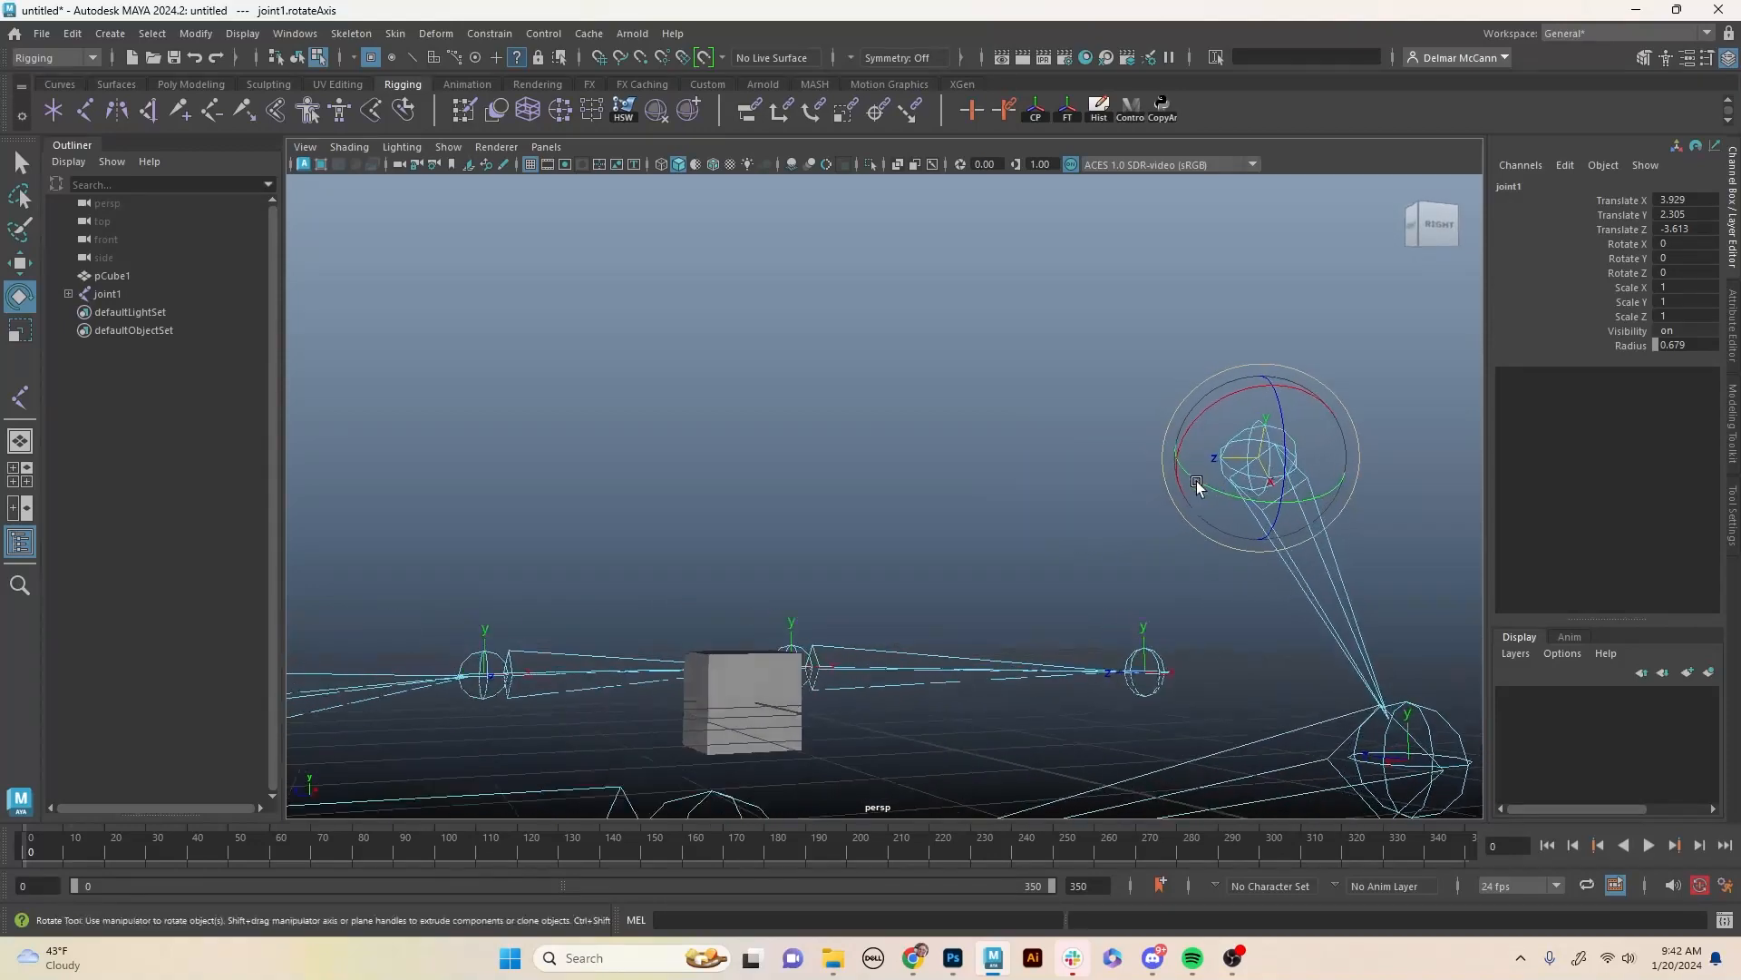
drag(1320, 498, 1322, 459)
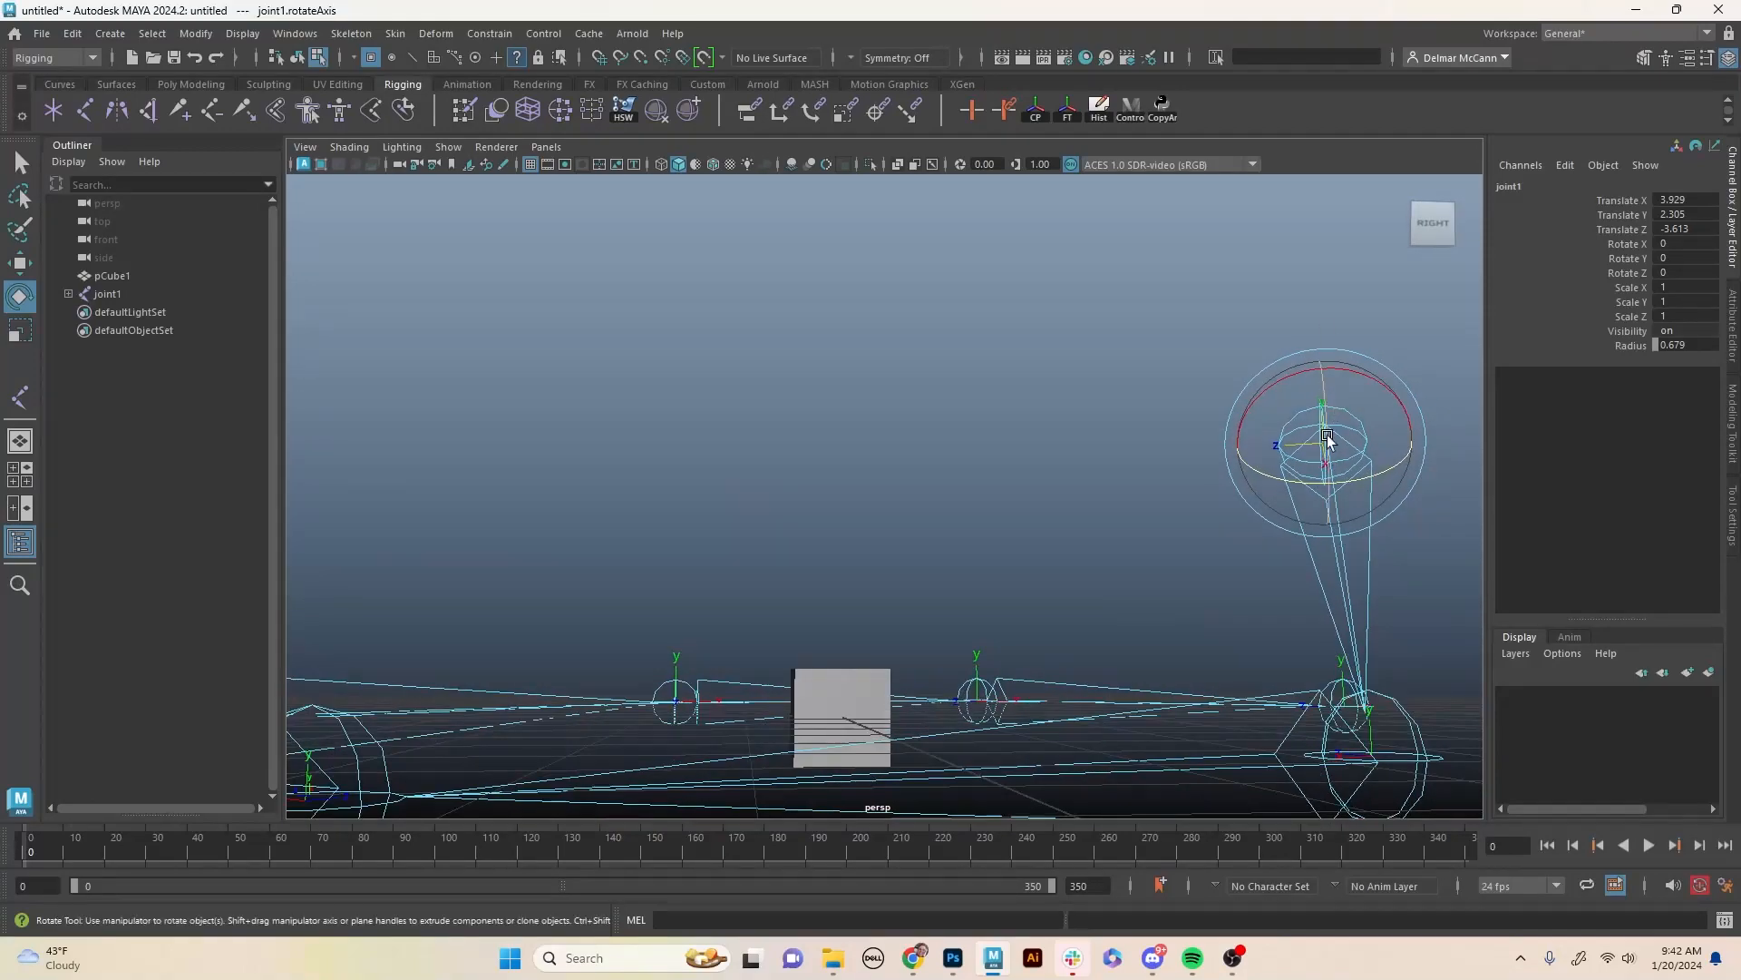
drag(1367, 398, 1246, 399)
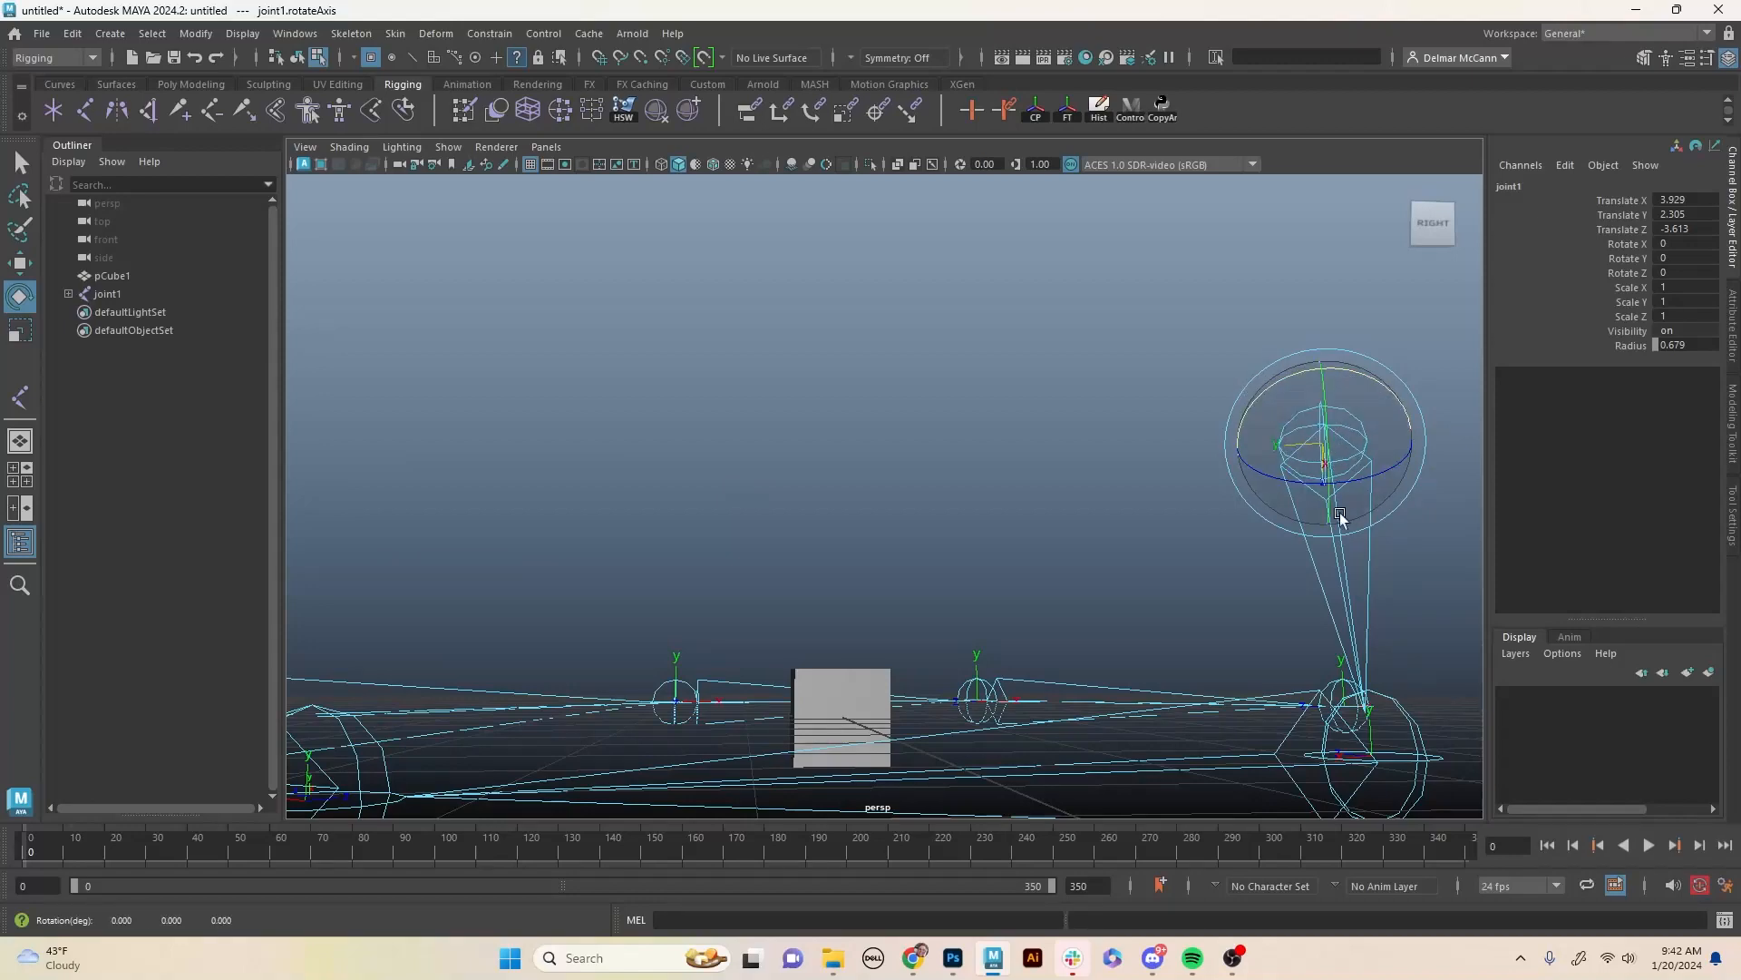
alt+drag(1341, 513, 1282, 533)
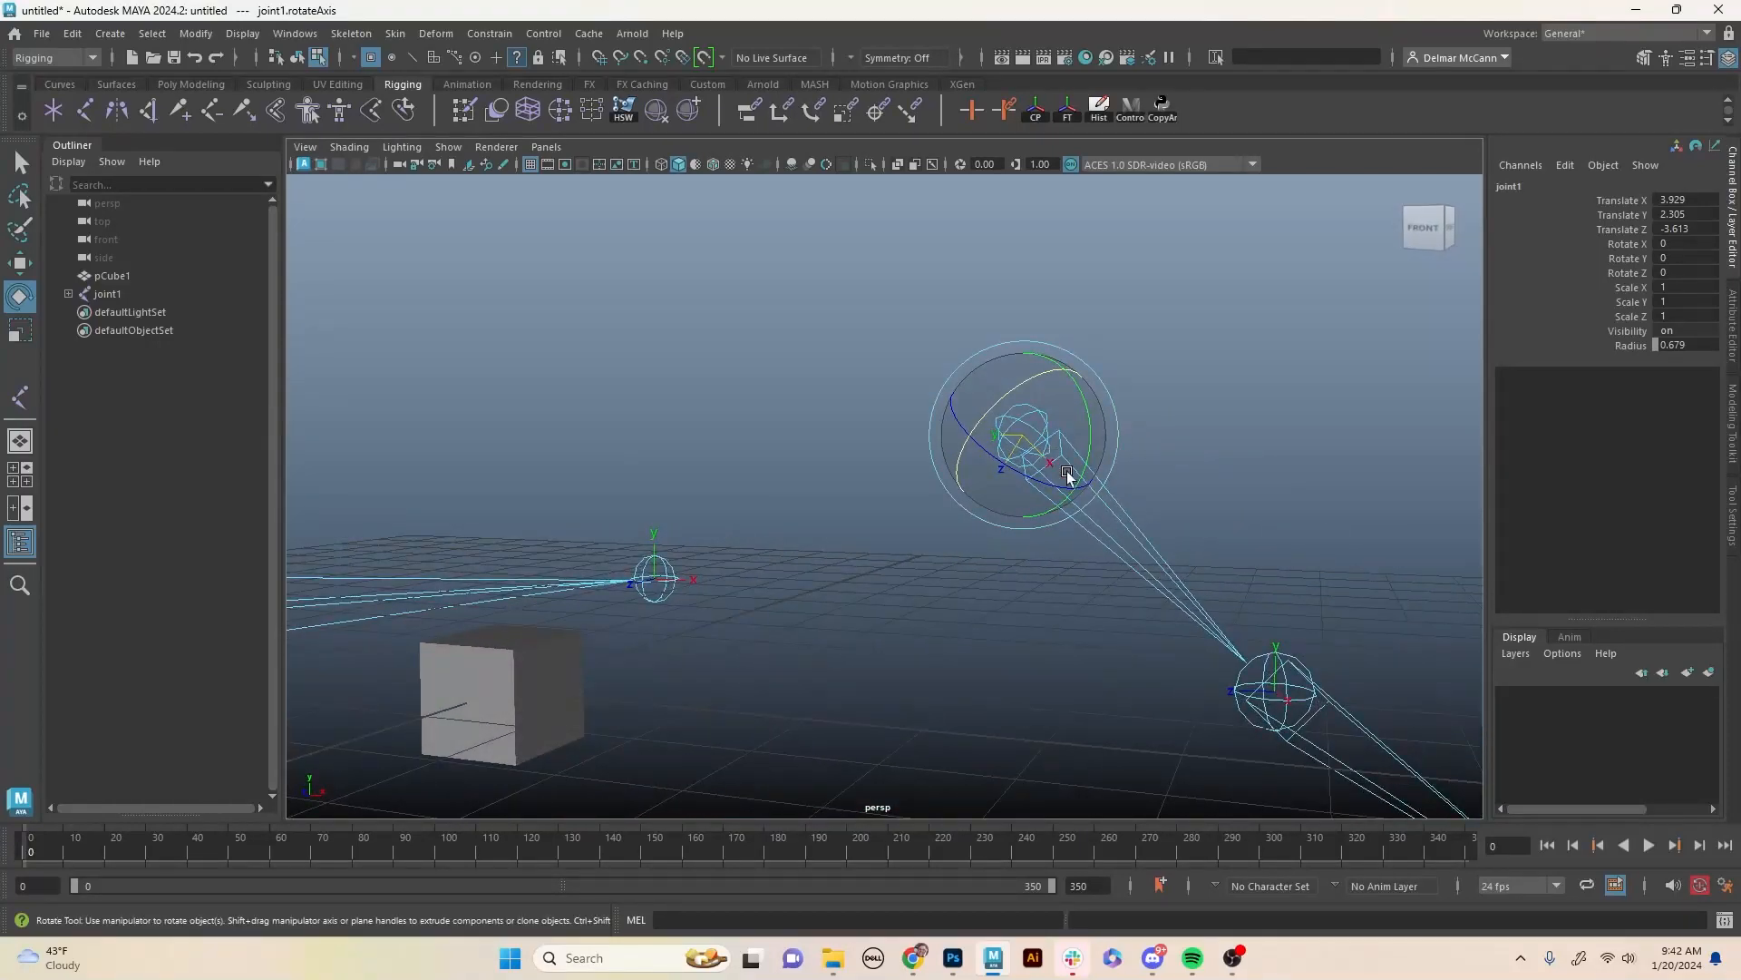
alt+drag(1179, 553, 1052, 544)
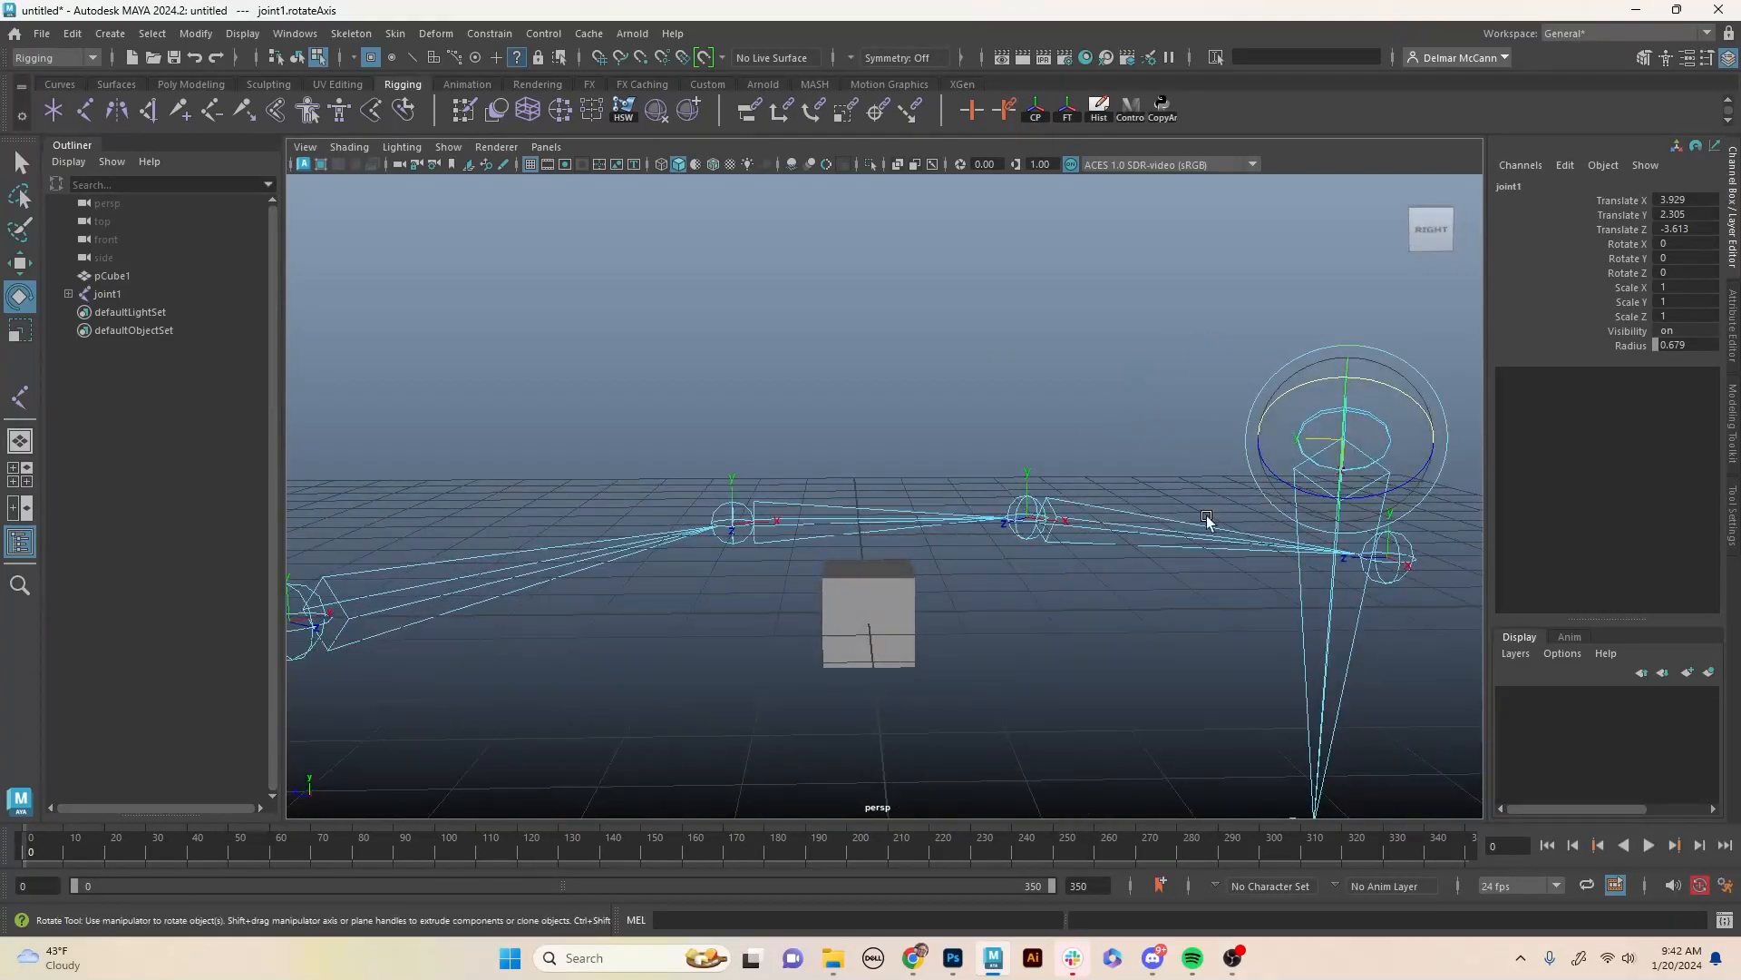
alt+drag(1209, 517, 1255, 552)
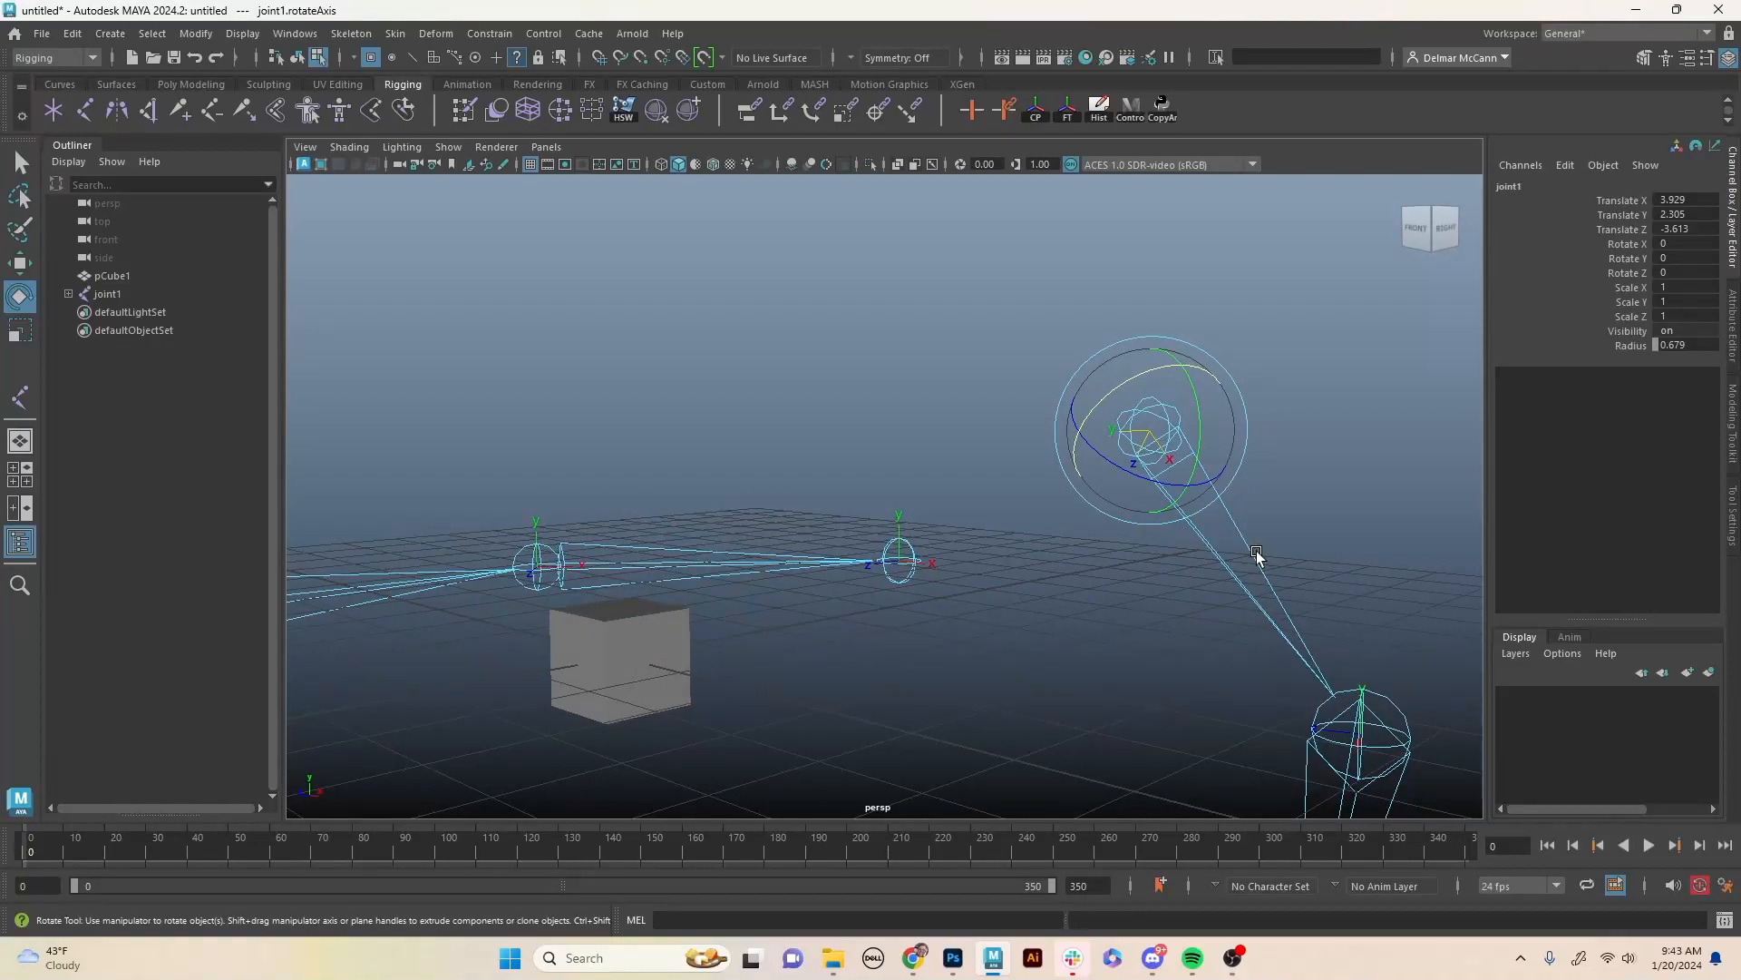
key(F8)
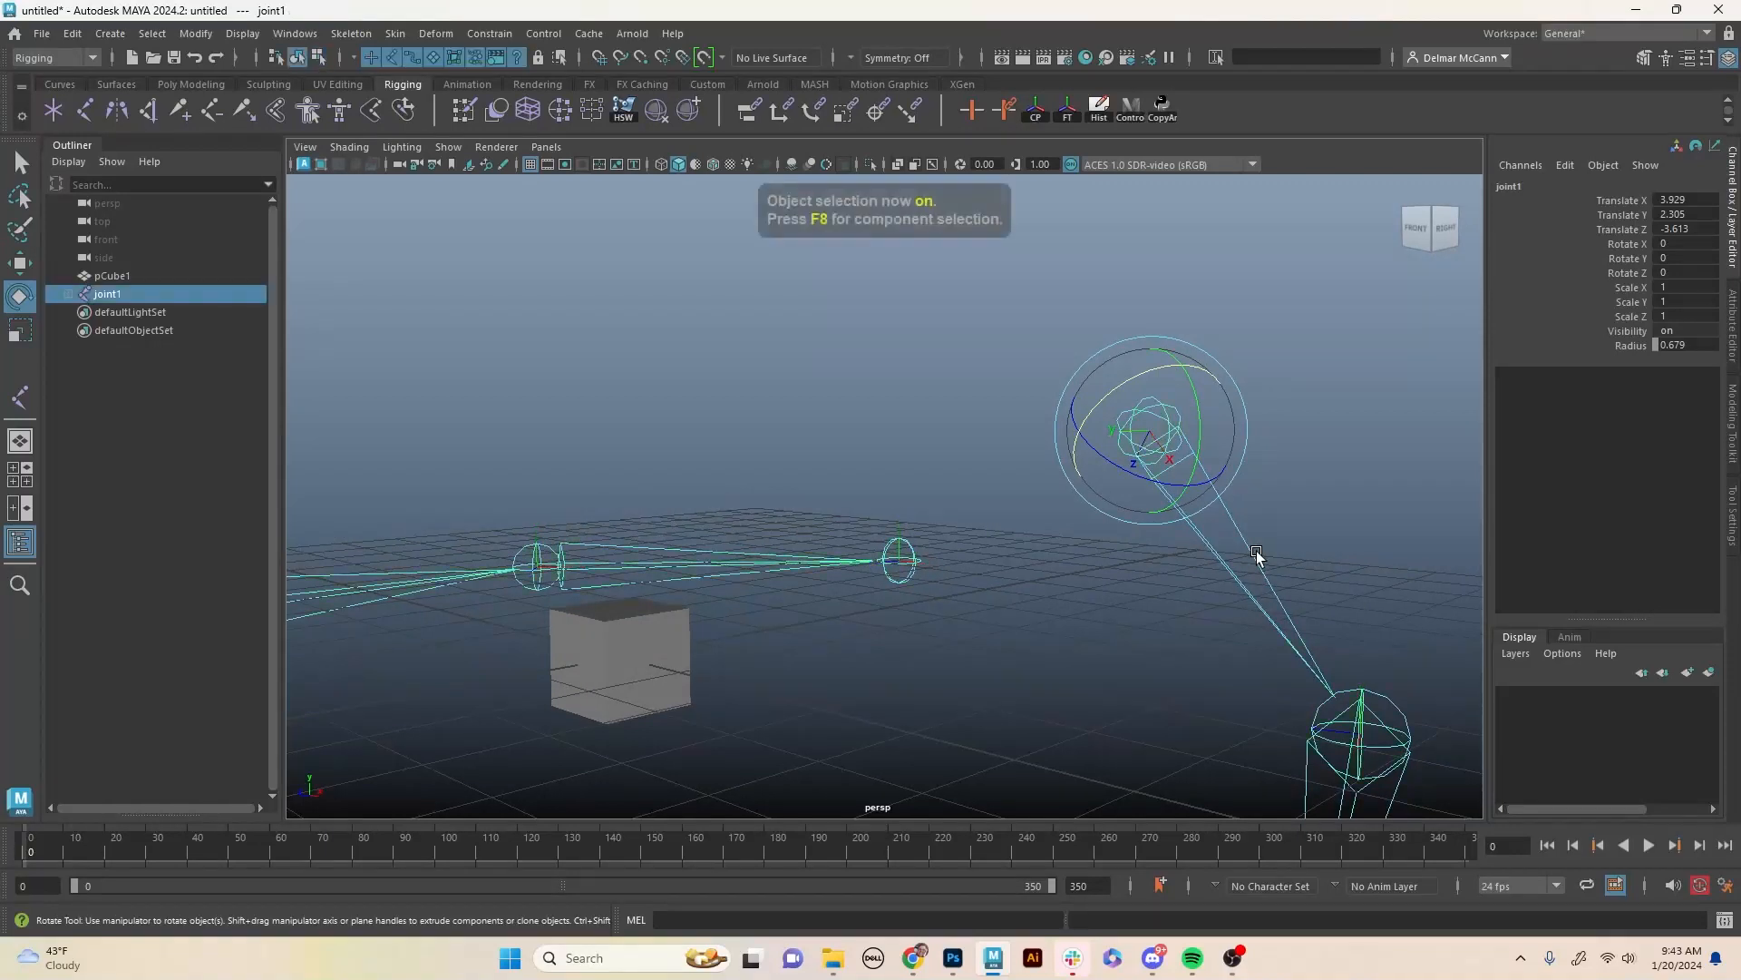
Examine how the first joint's adjusted rotation axes line up with its bone from several angles.
click(1344, 422)
click(1183, 420)
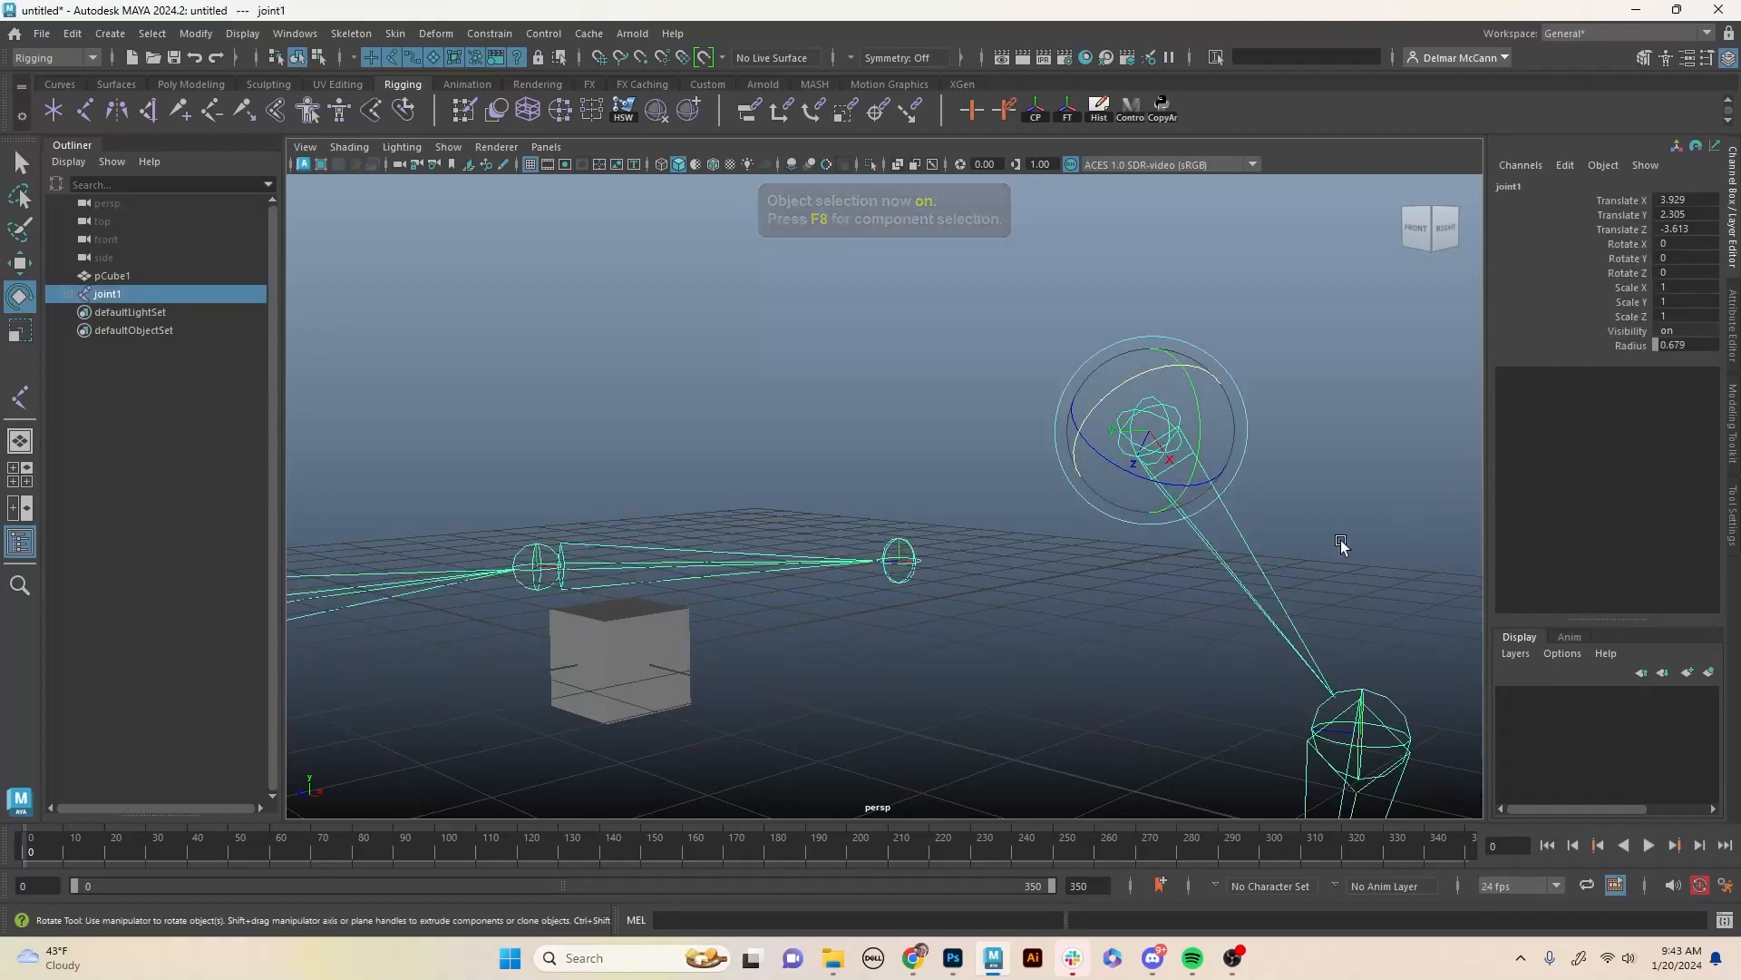
alt+drag(1342, 545, 1319, 511)
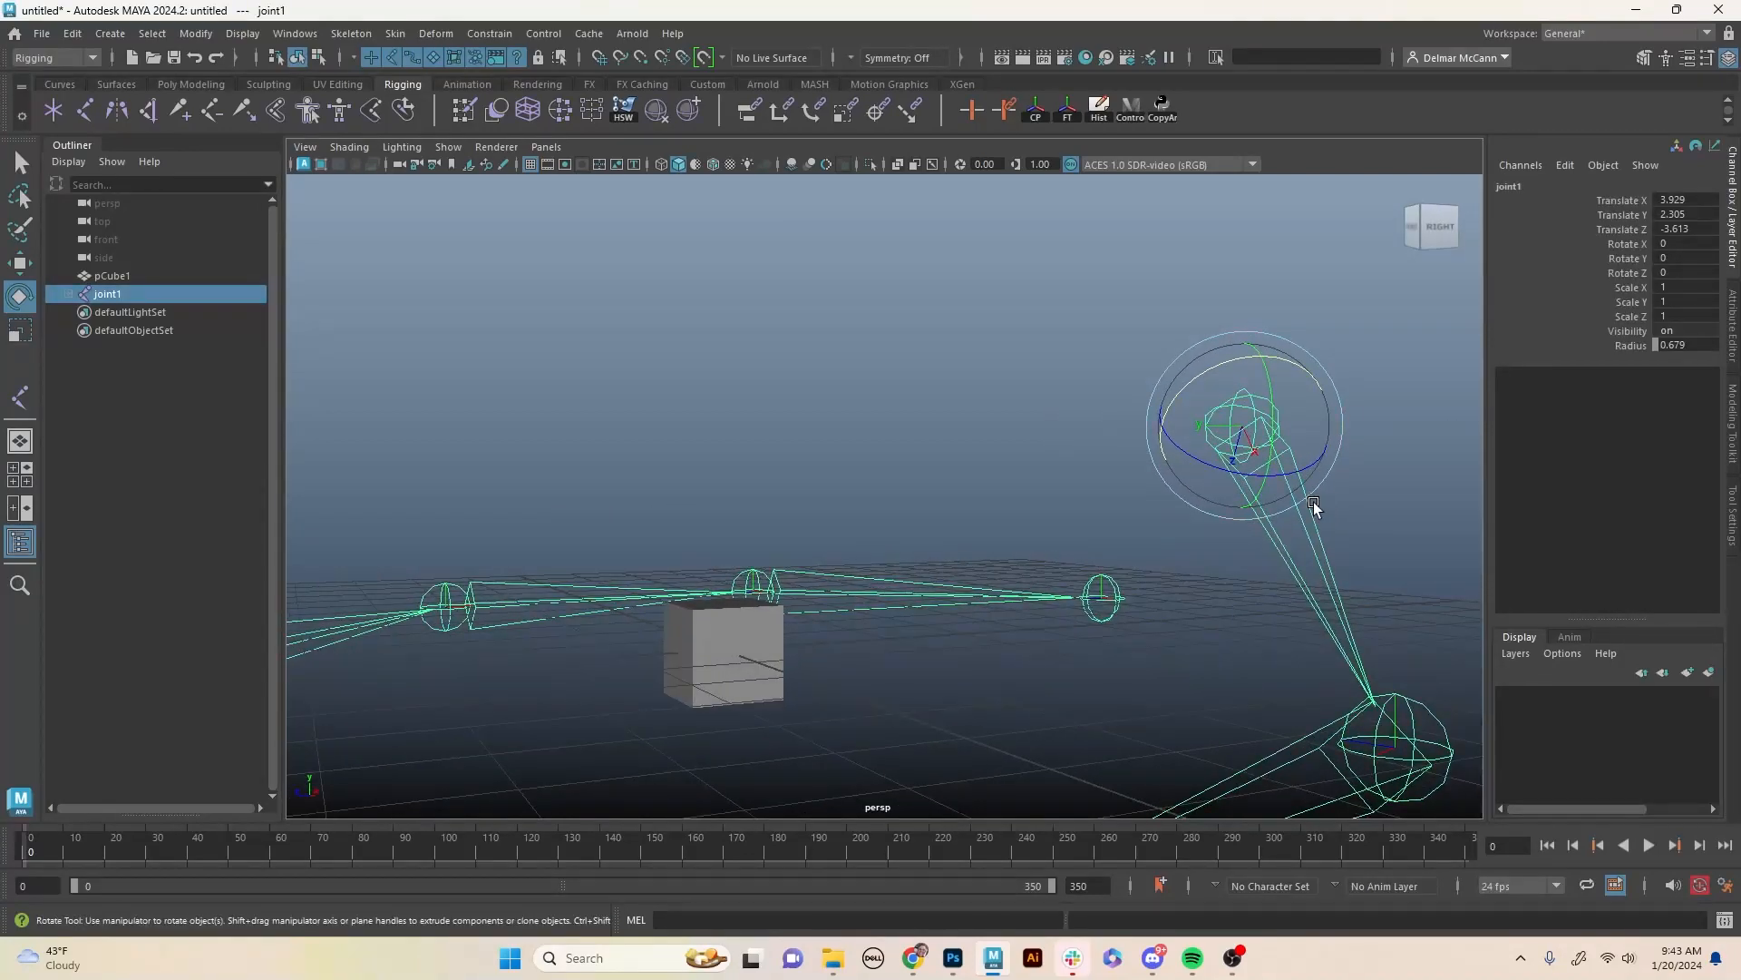
right_drag(1336, 508, 1413, 510)
mouse_move(1413, 510)
alt+mouse_down()
mouse_move(1276, 486)
mouse_move(1159, 498)
mouse_move(1446, 502)
alt+mouse_up()
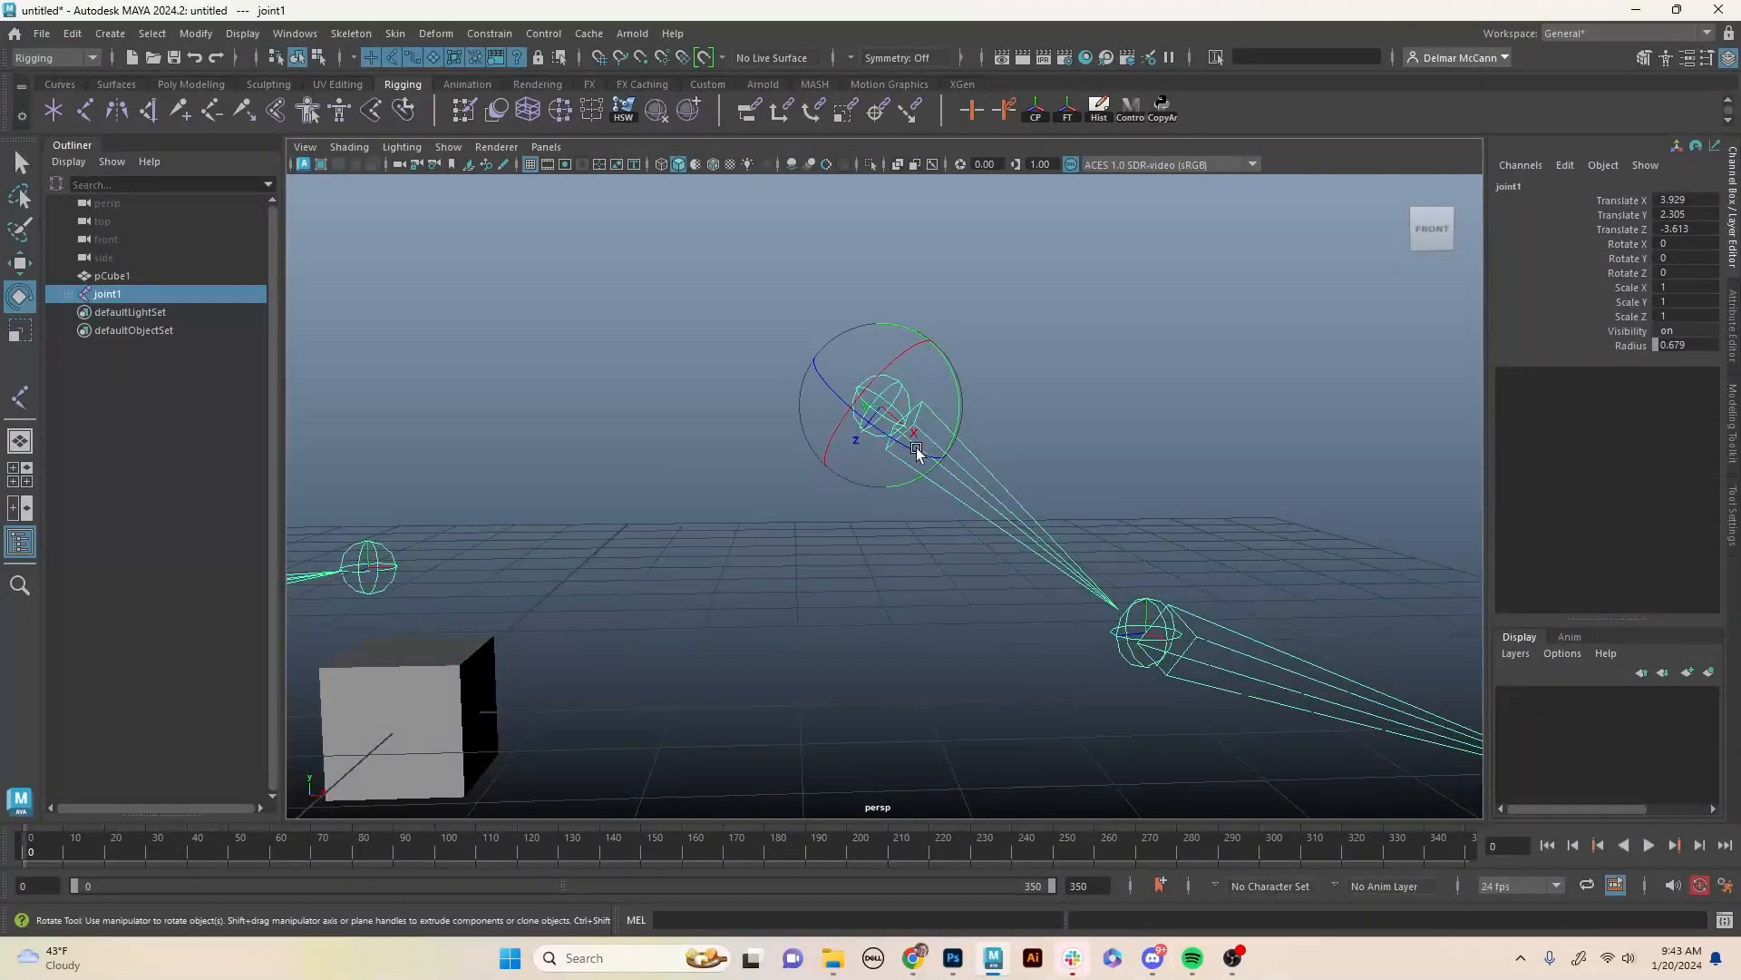
alt+drag(913, 454, 1032, 386)
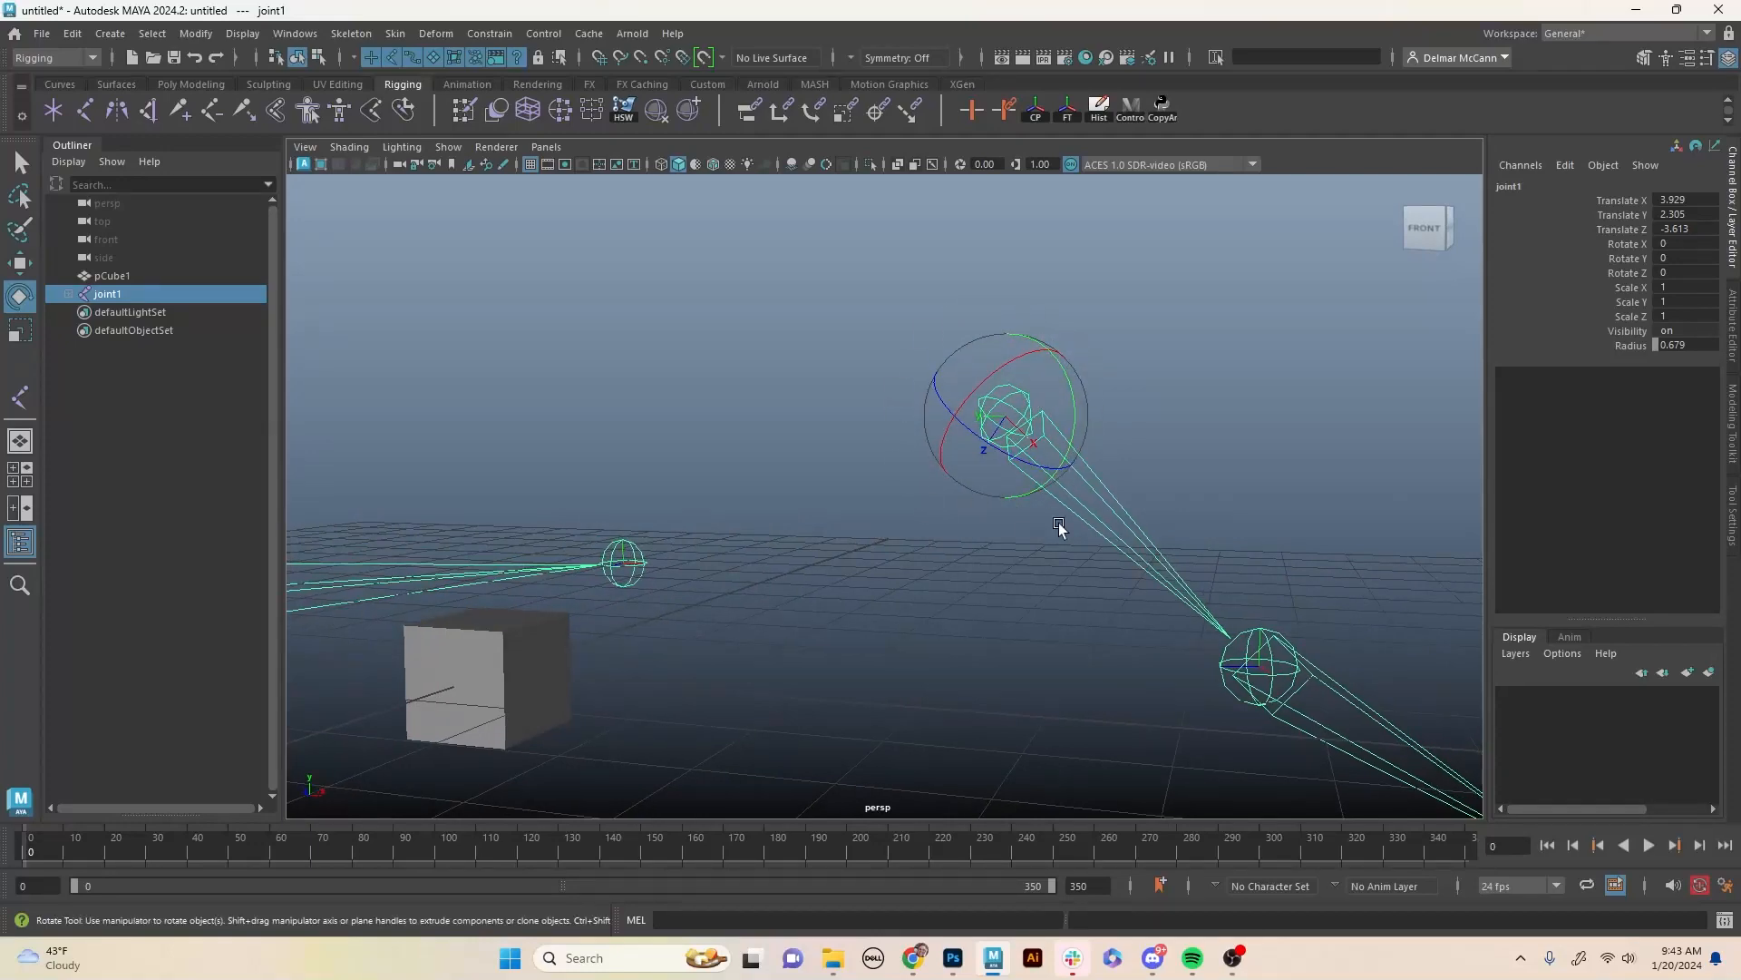
alt+drag(1136, 461, 1317, 376)
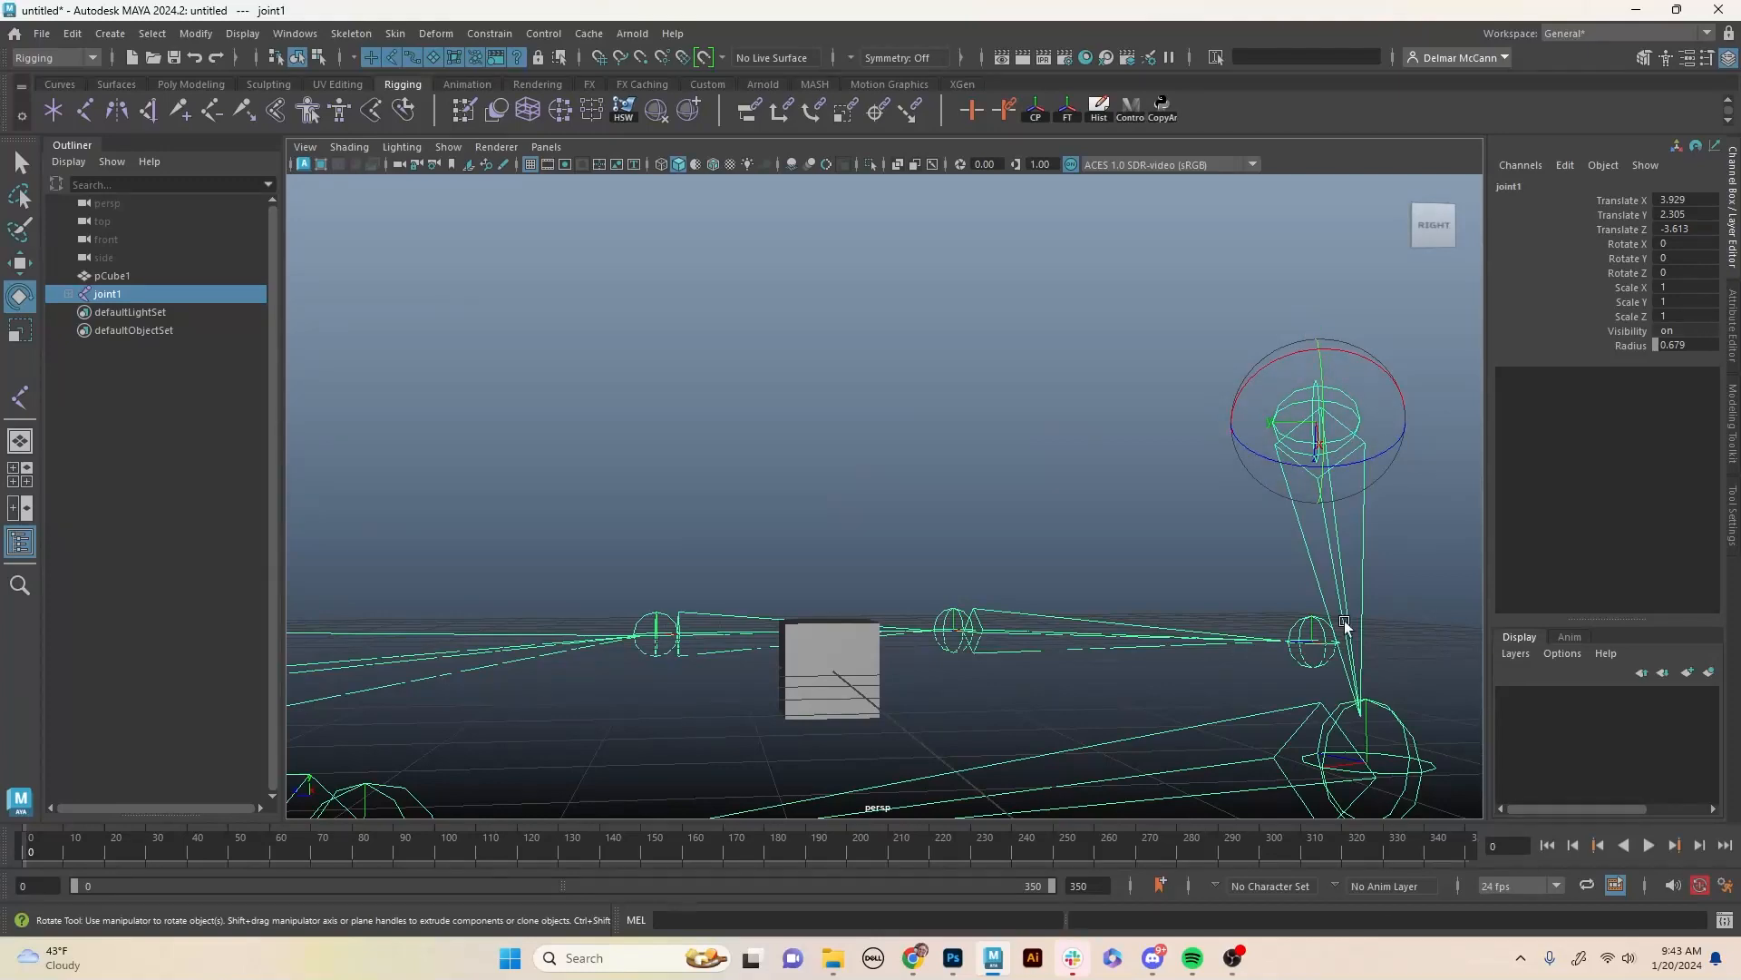
alt+drag(1272, 535, 1508, 563)
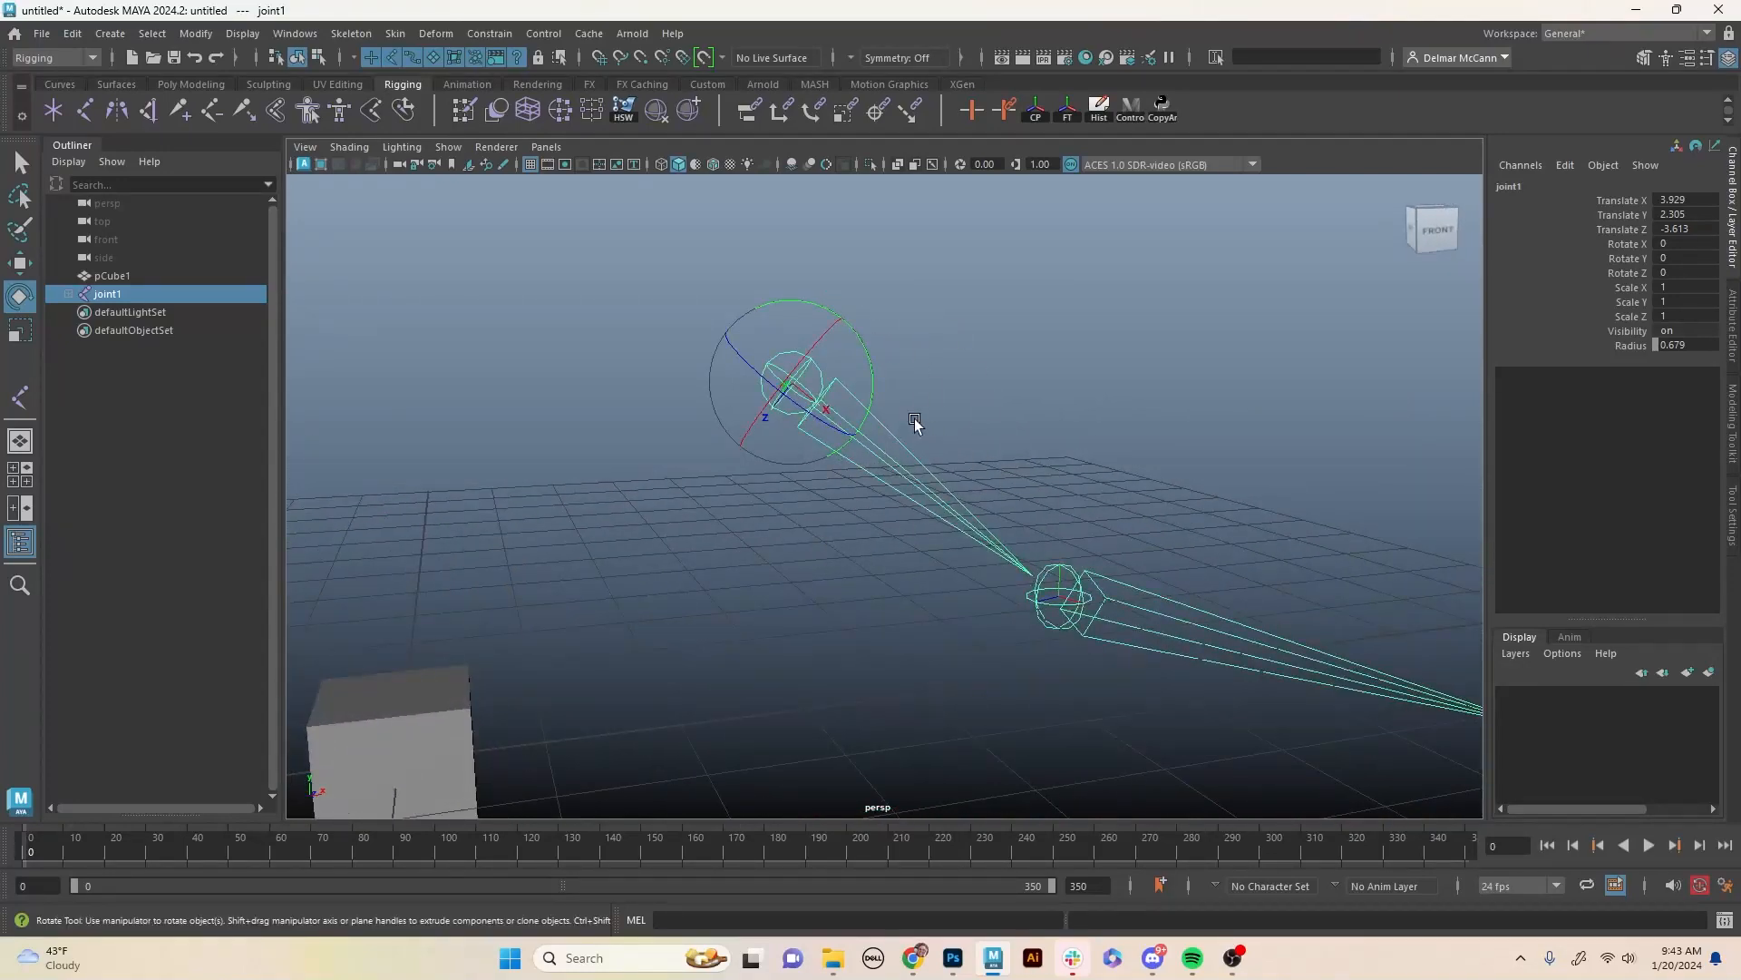
drag(870, 363, 890, 405)
alt+drag(1008, 420, 1170, 544)
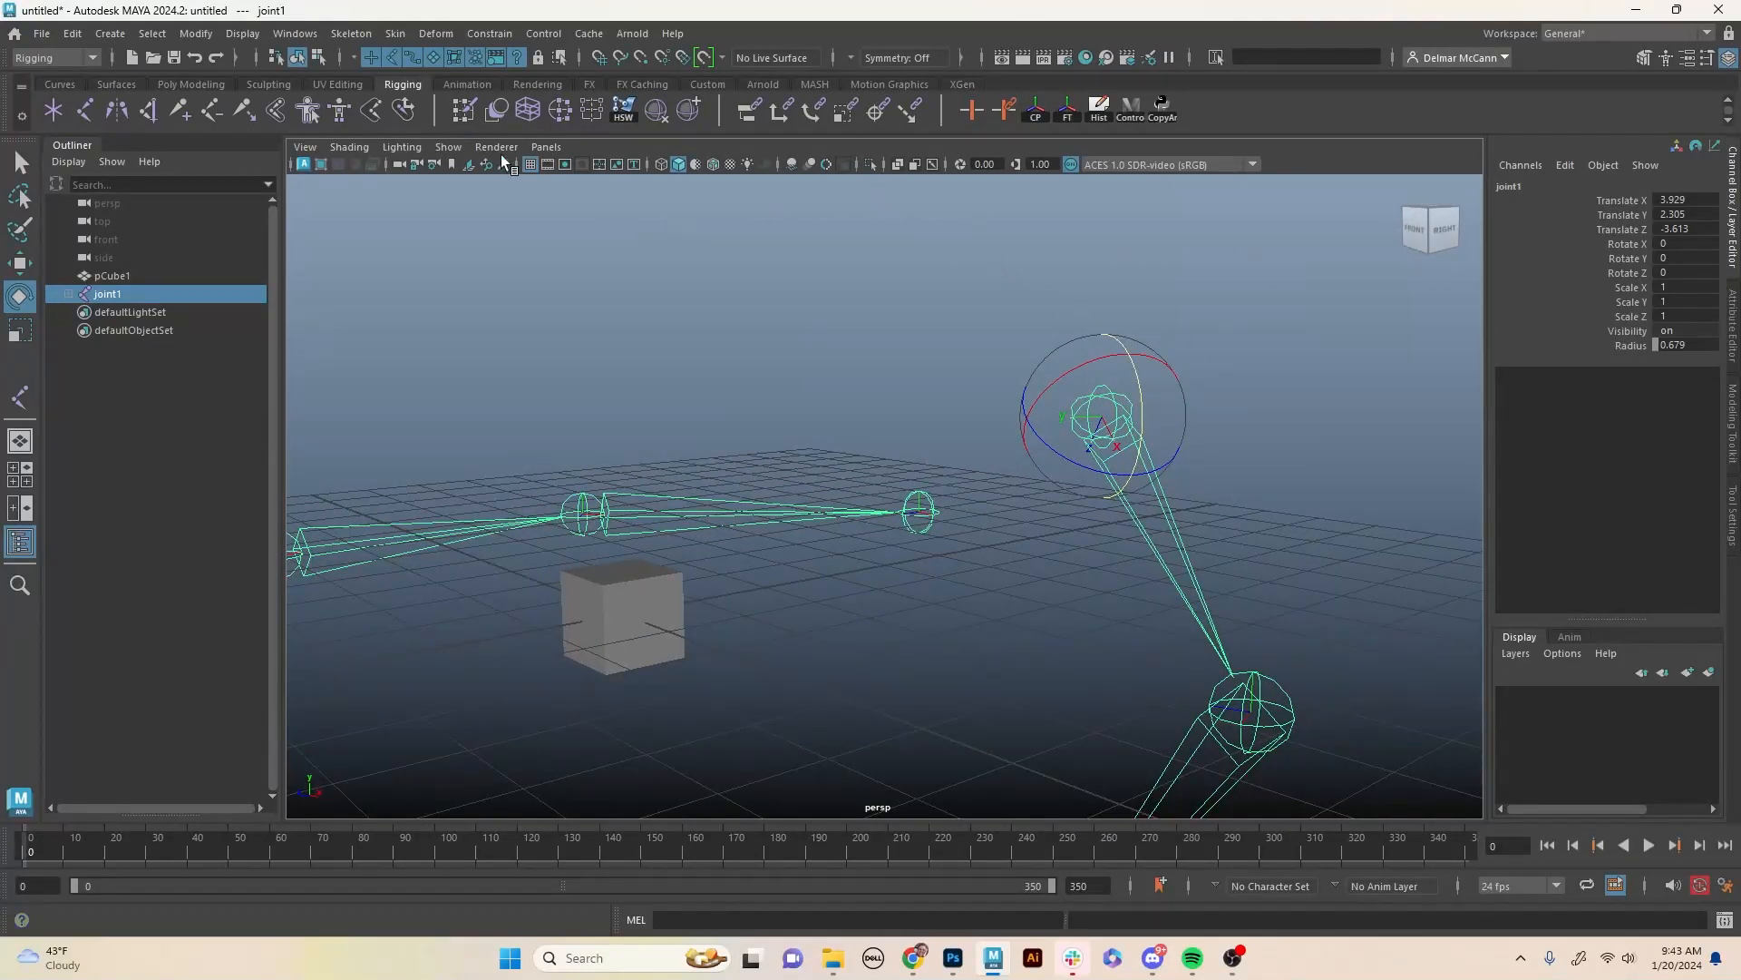
Hide the first joint's local rotation axes and clear the selection.
click(222, 36)
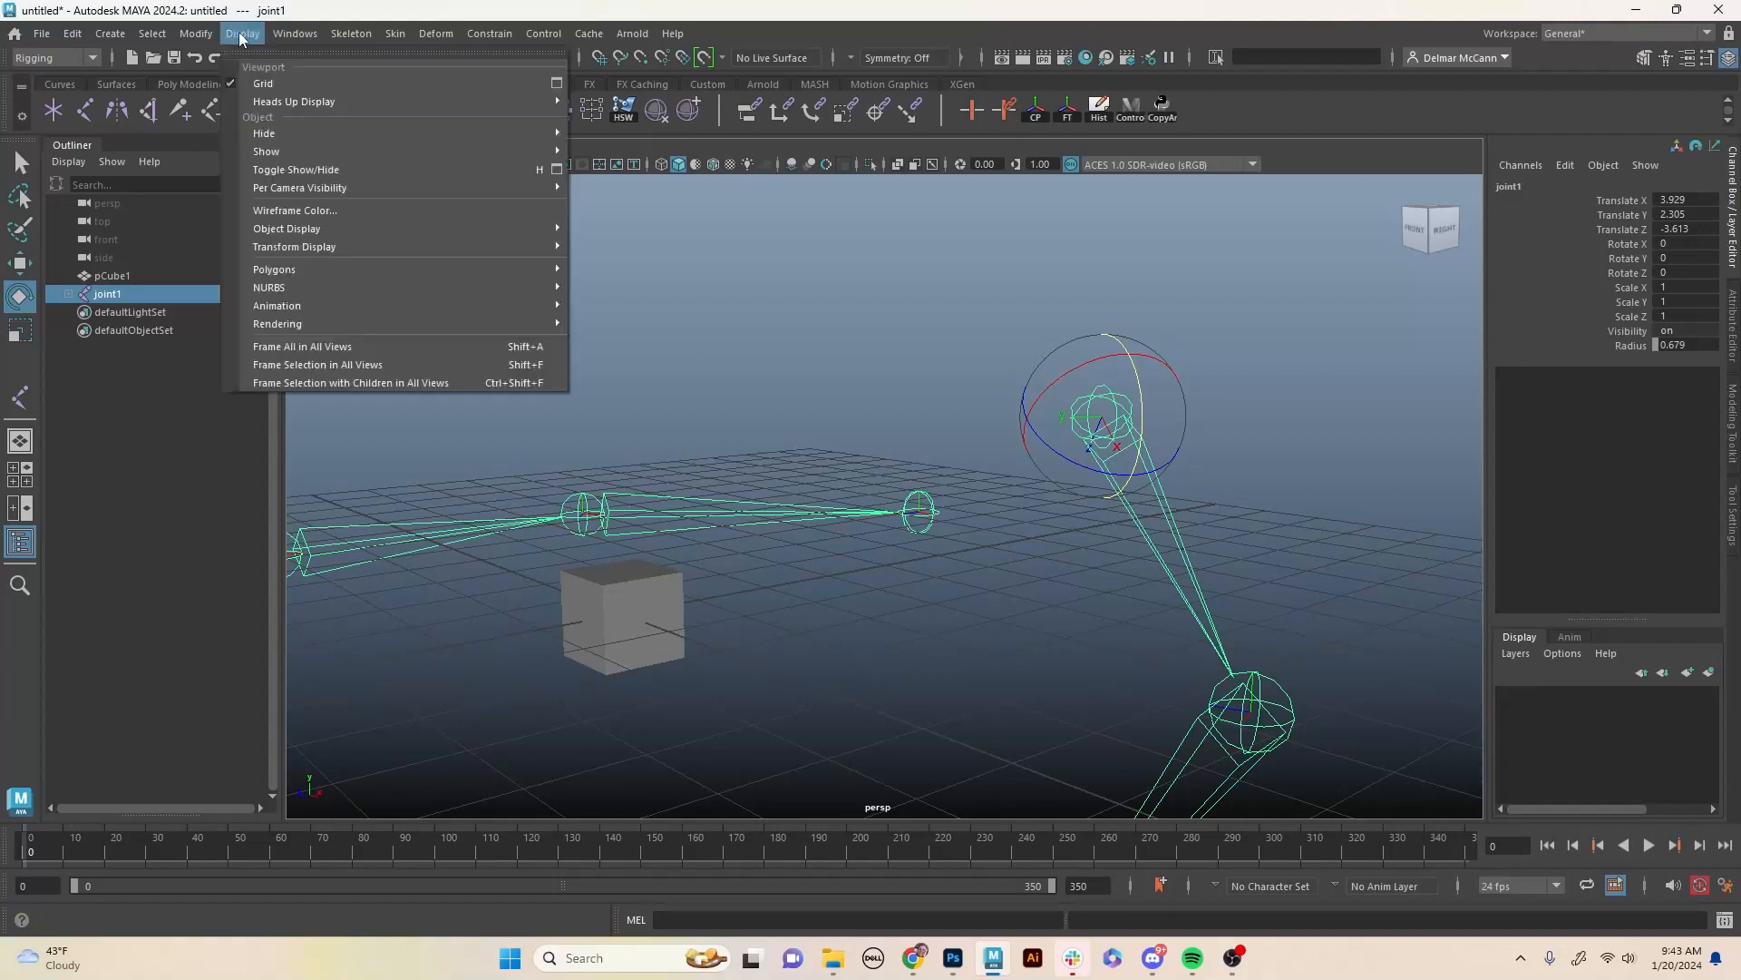
mouse_move(340, 232)
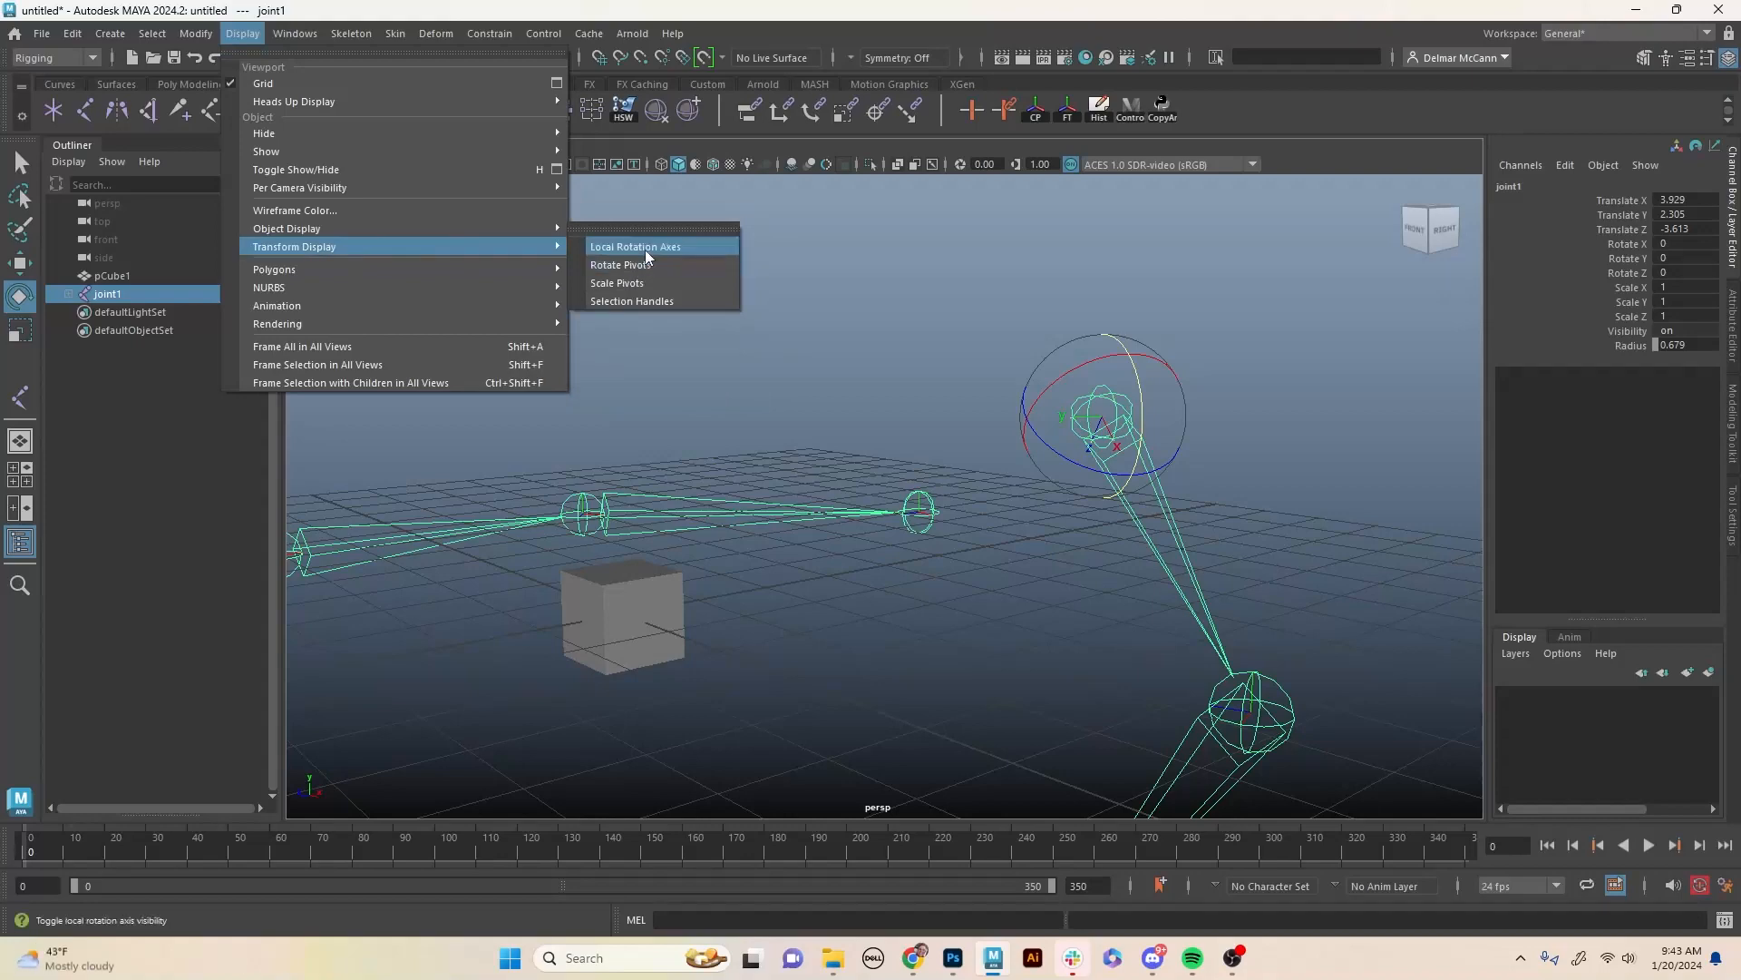
click(644, 246)
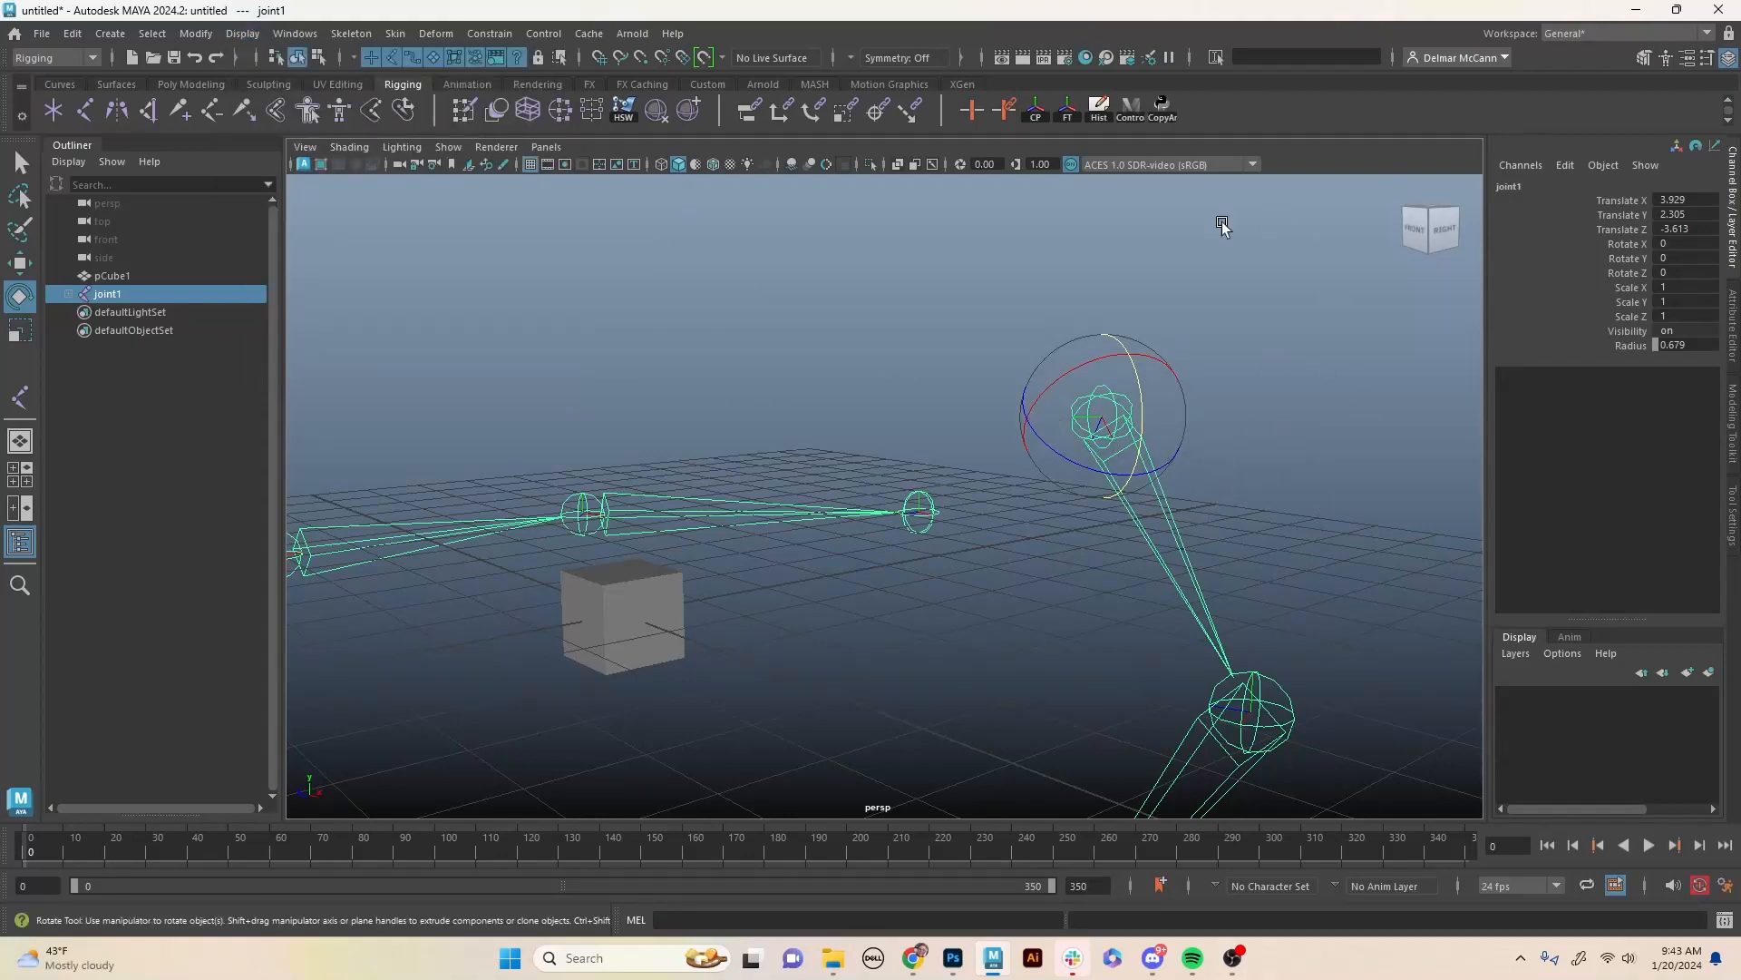
alt+drag(1073, 571, 1162, 567)
click(1150, 488)
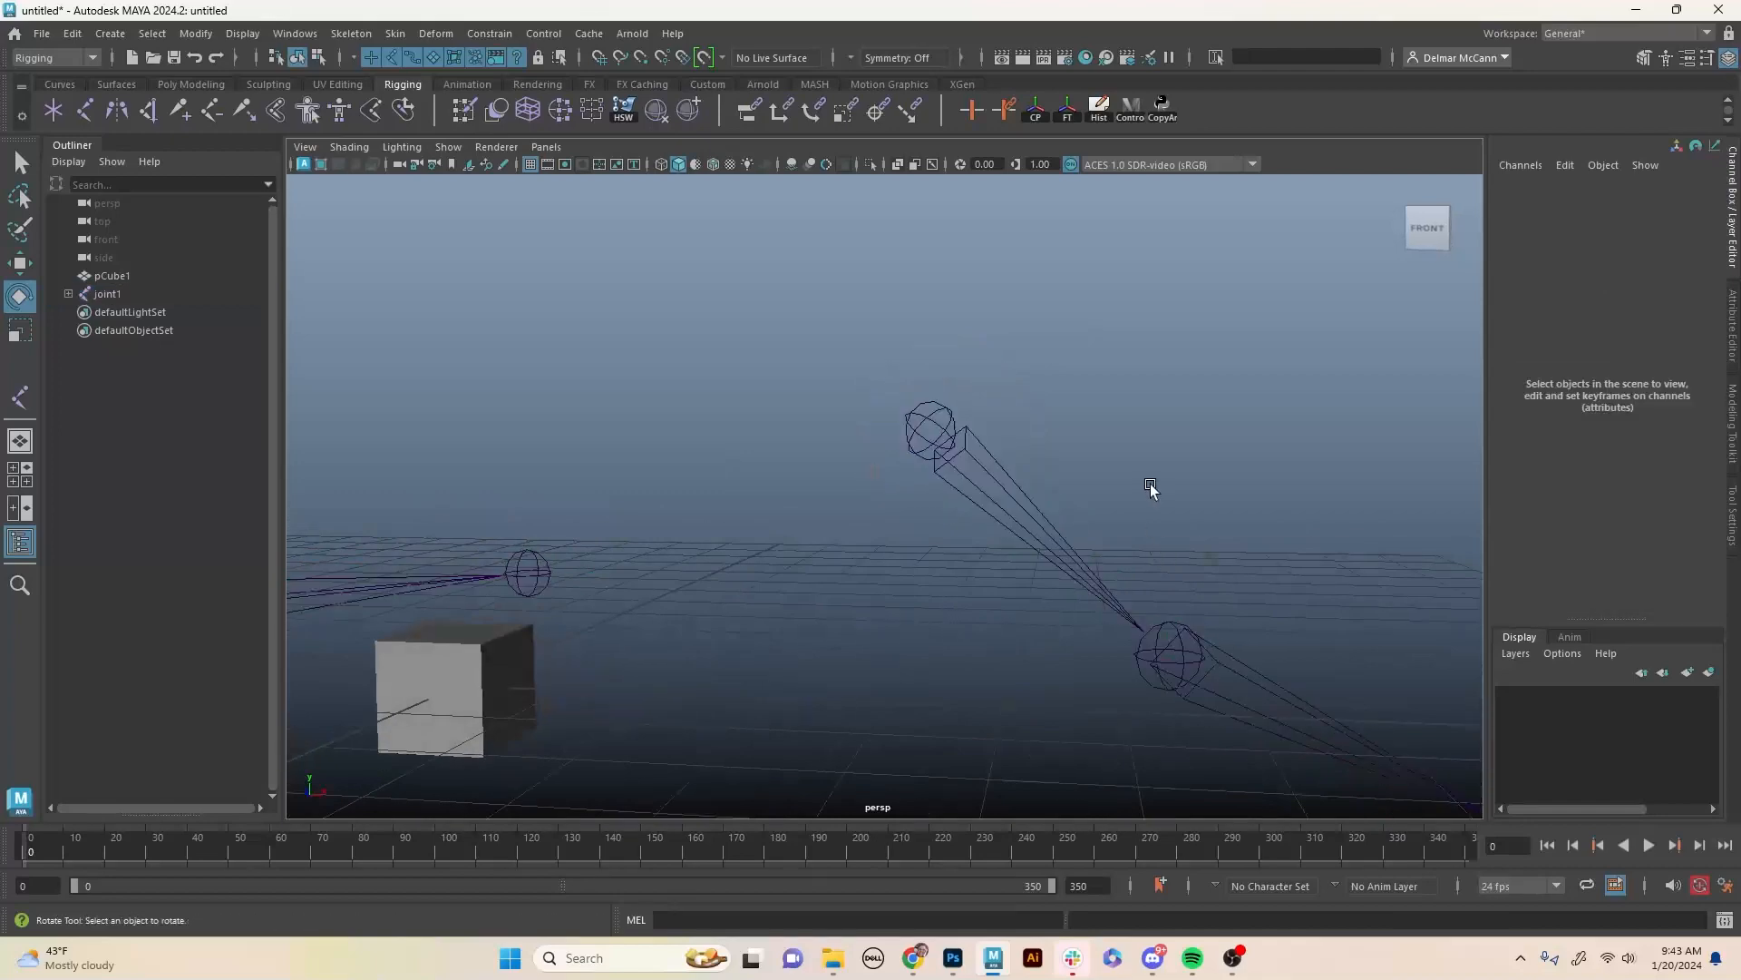
Select the second joint and the first joint in turn and compare their rotation axes from several angles.
click(1030, 501)
alt+drag(1064, 531, 1120, 478)
click(1300, 644)
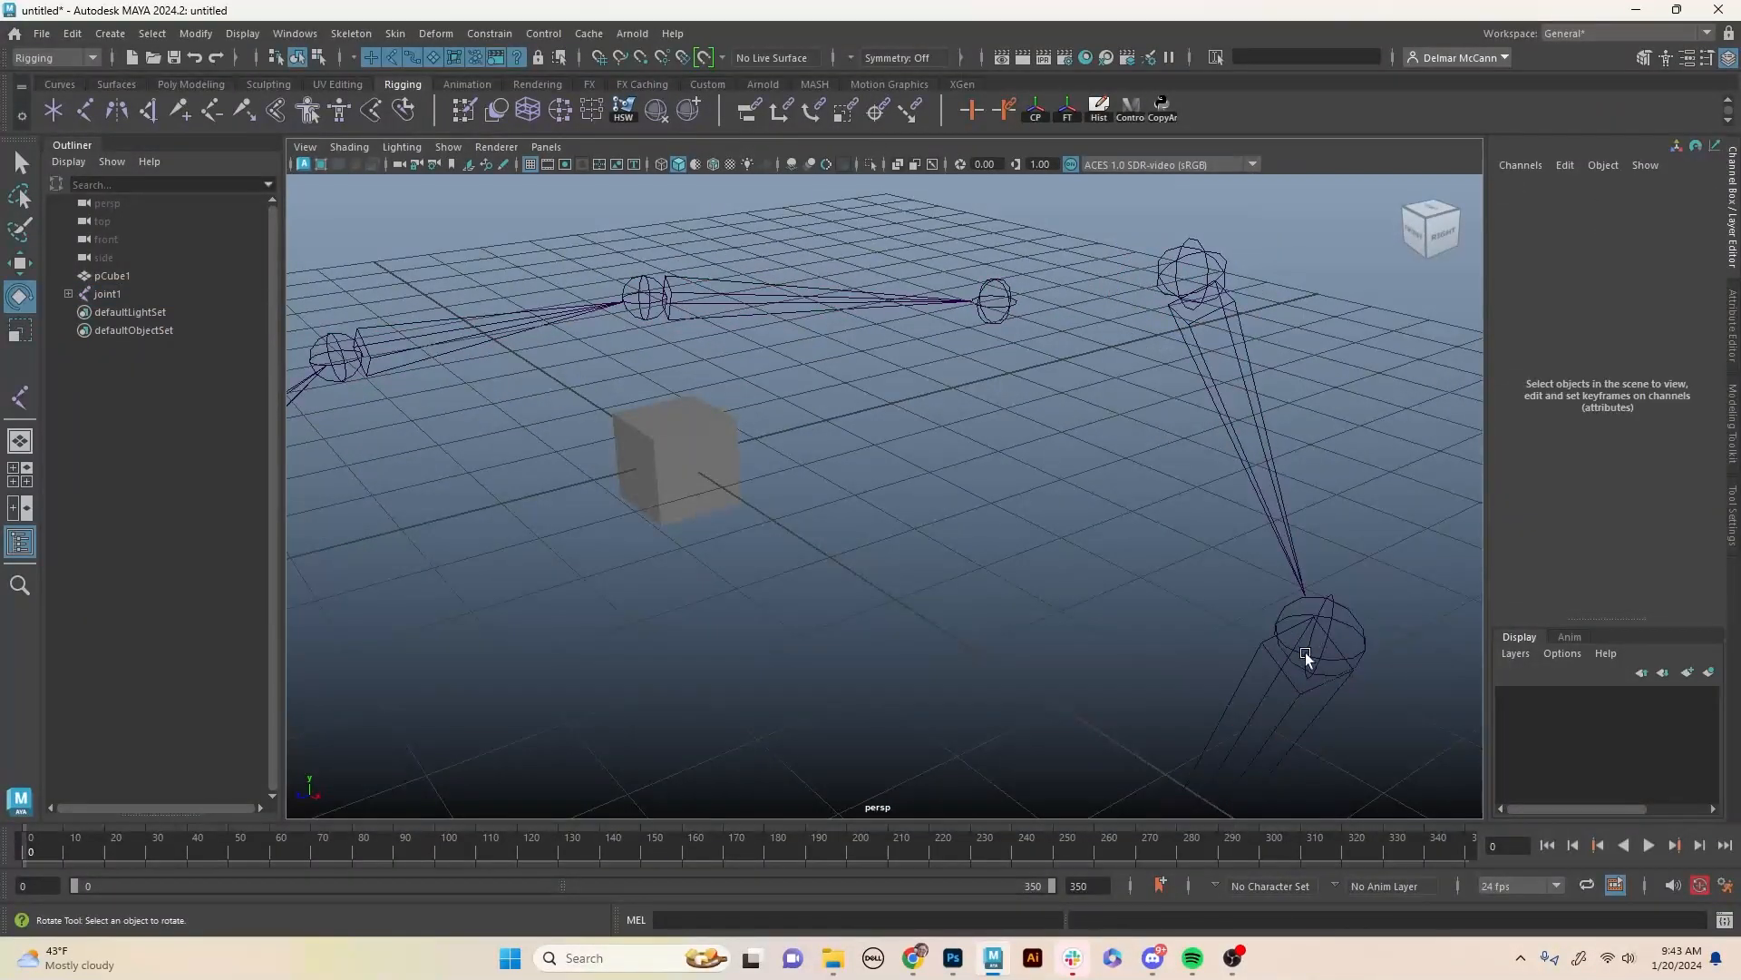
click(1297, 647)
alt+drag(1291, 644, 1227, 541)
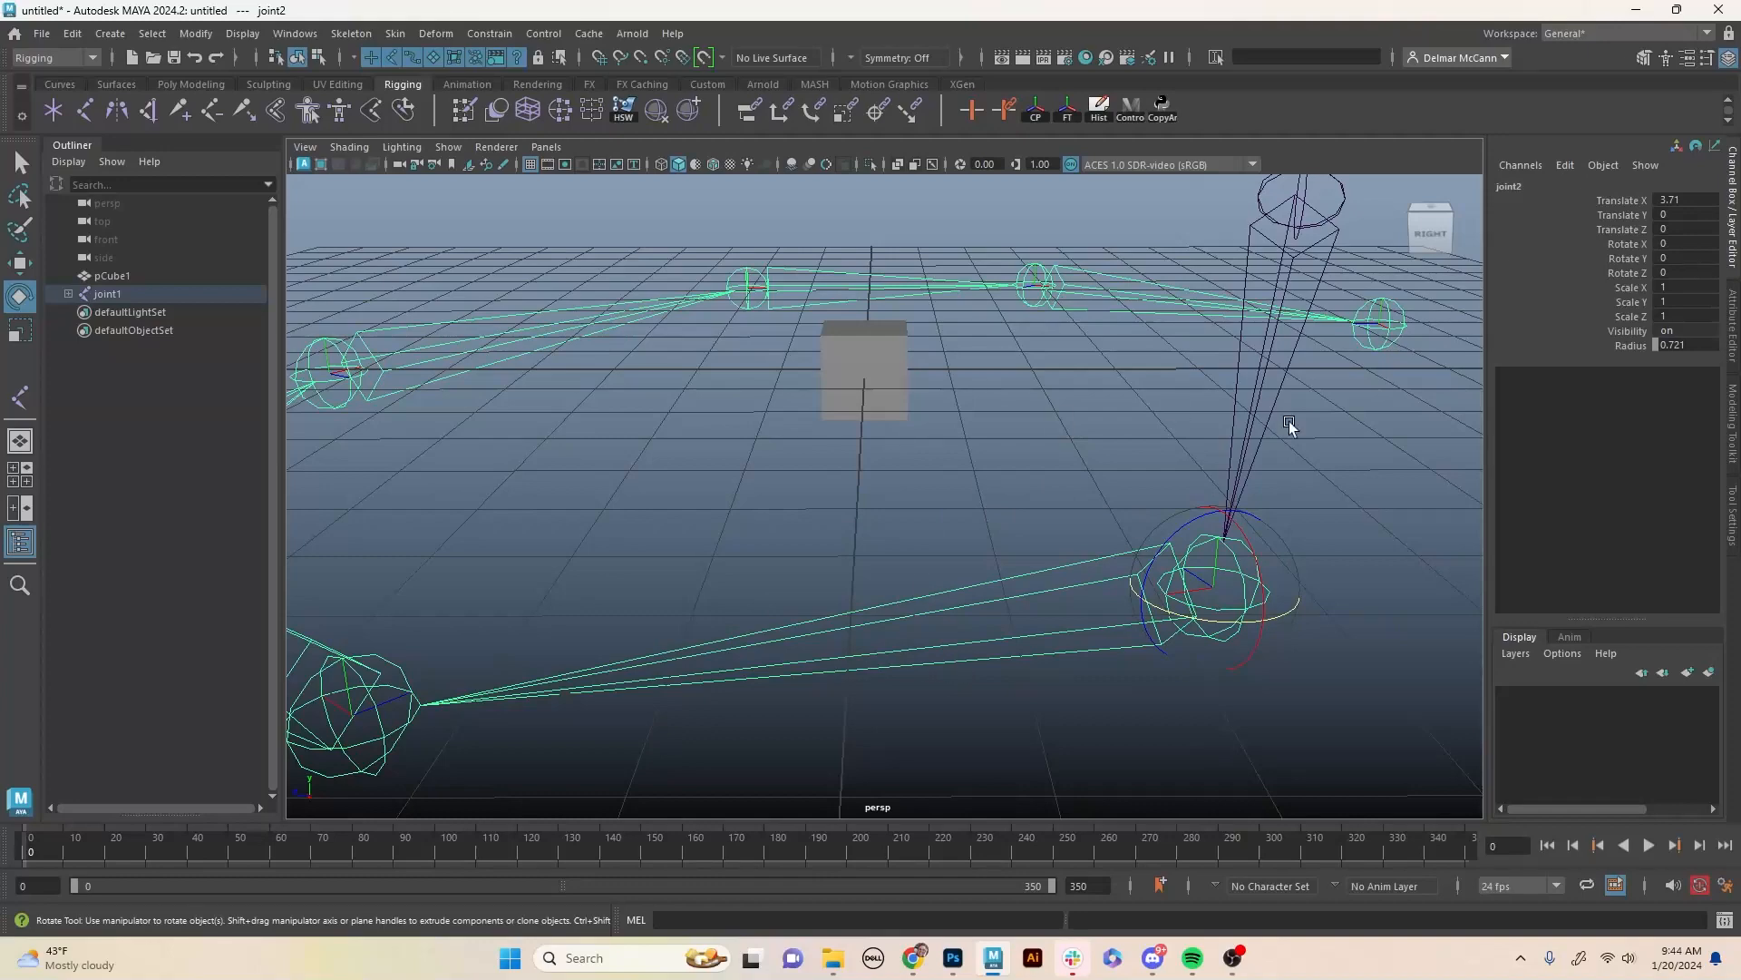
mouse_move(1203, 461)
alt+mouse_down()
mouse_move(1201, 533)
mouse_move(1230, 457)
alt+mouse_up()
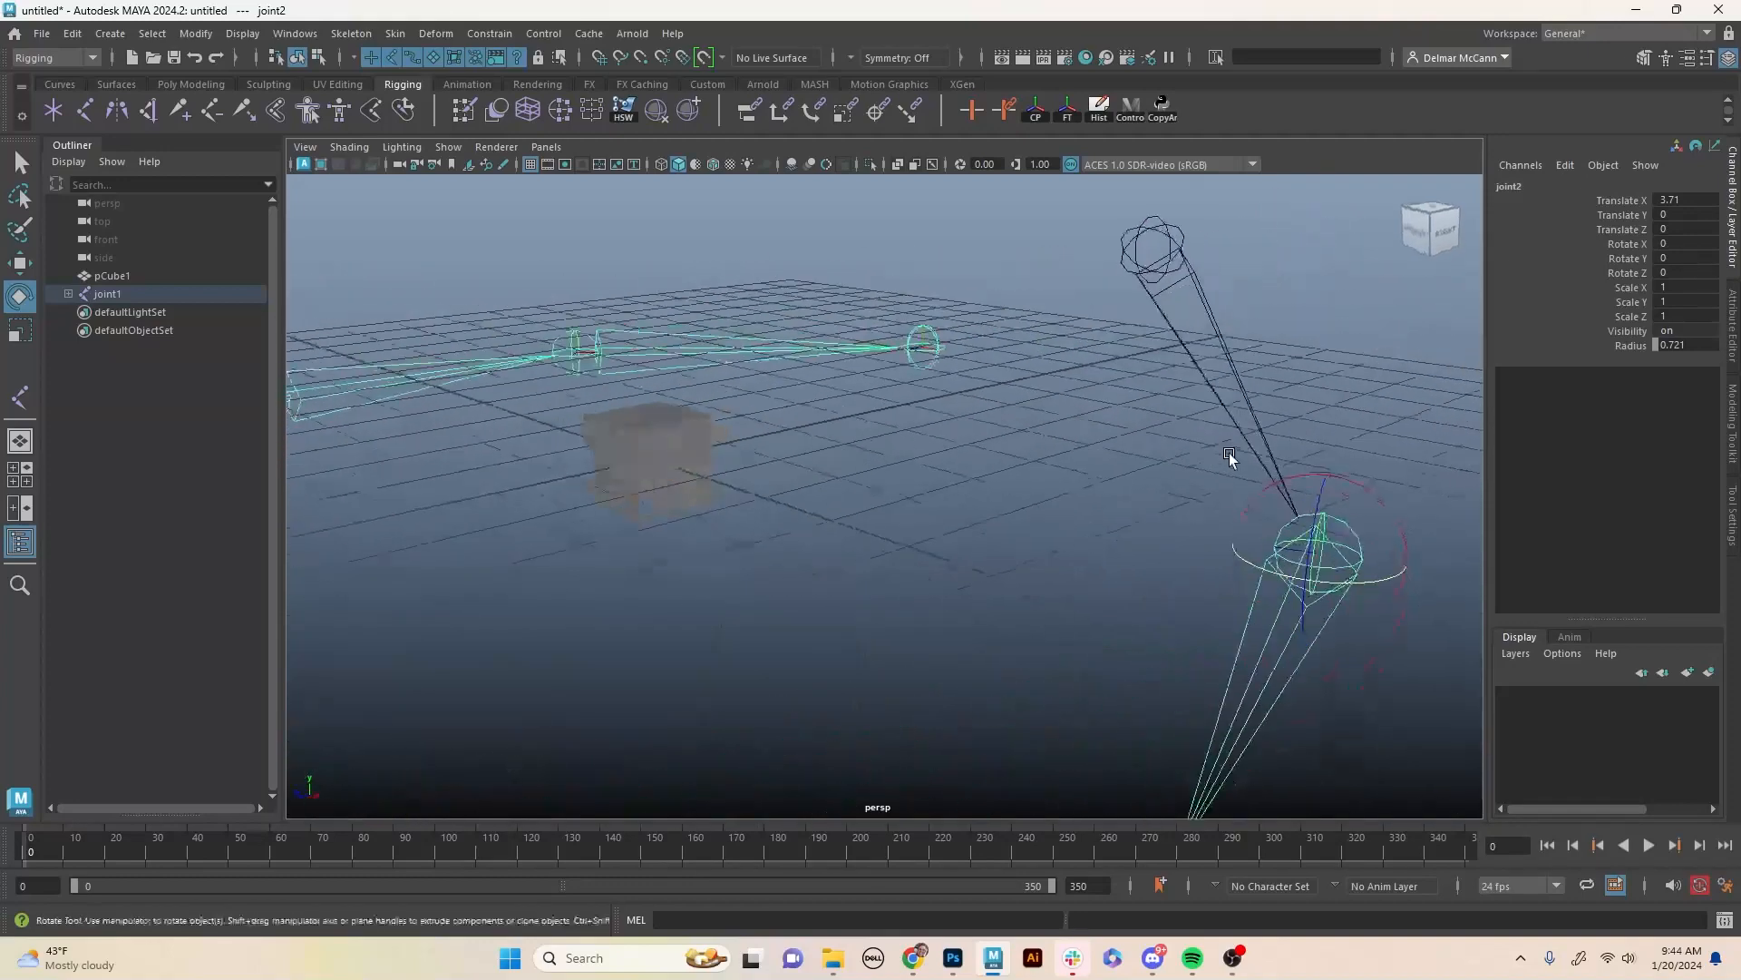
click(1159, 234)
alt+drag(1158, 379, 1088, 397)
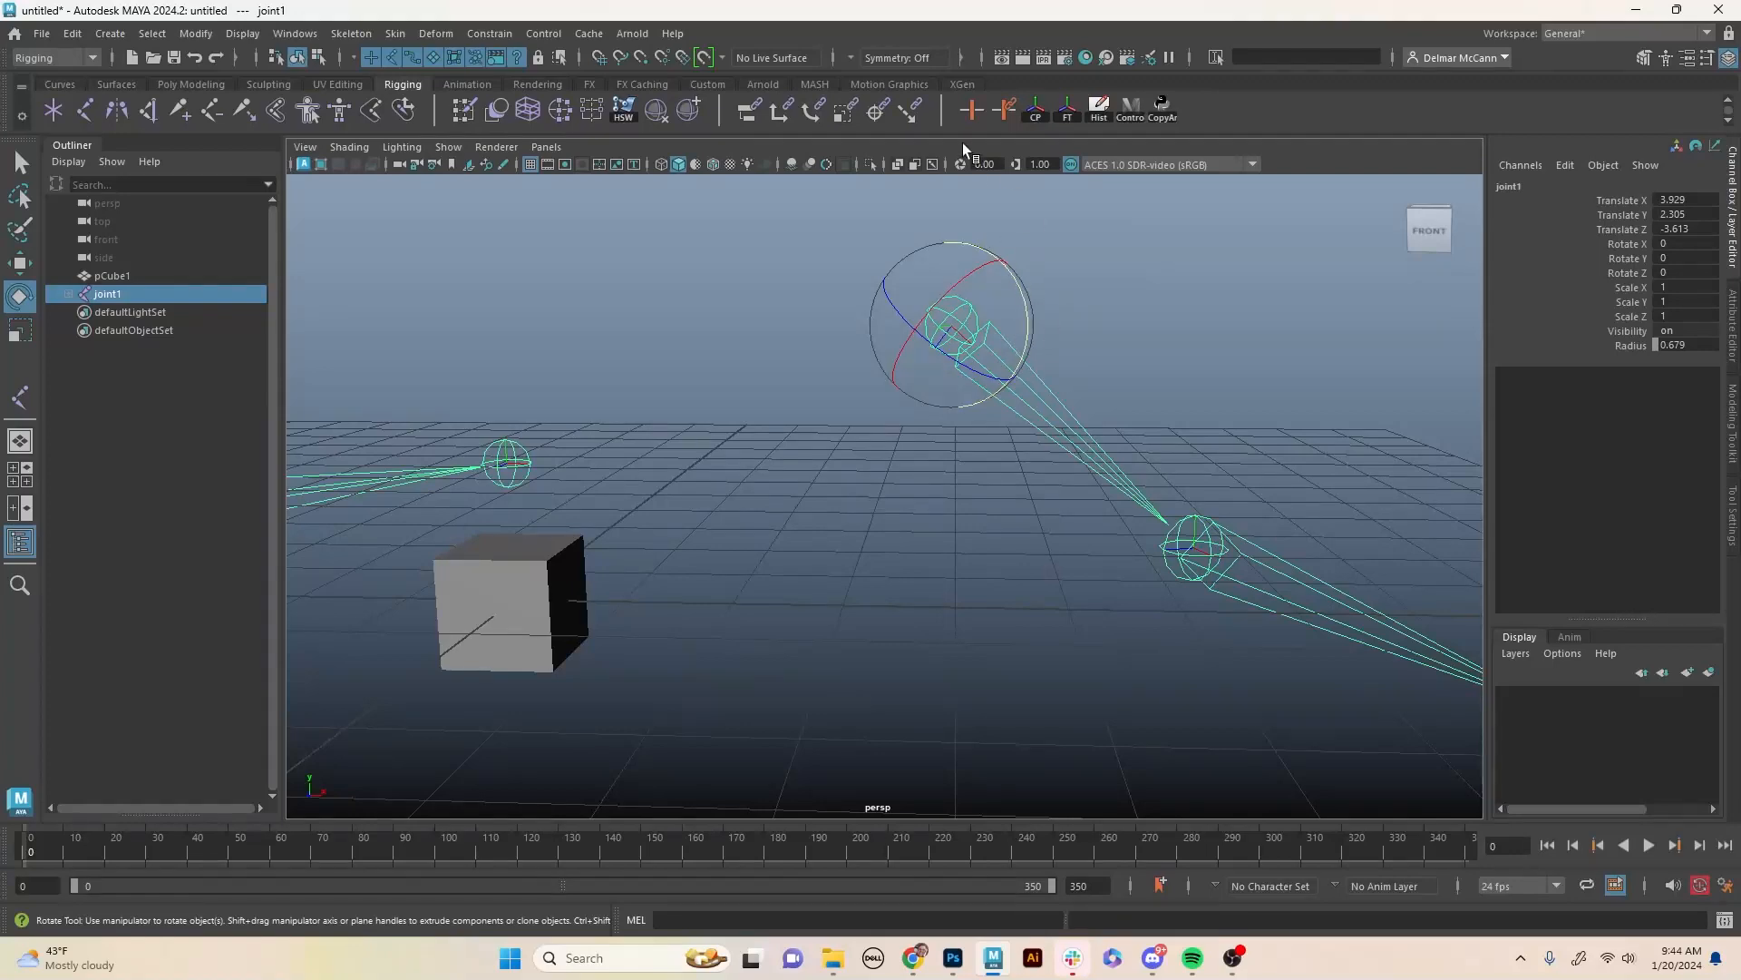
alt+drag(1150, 434, 984, 399)
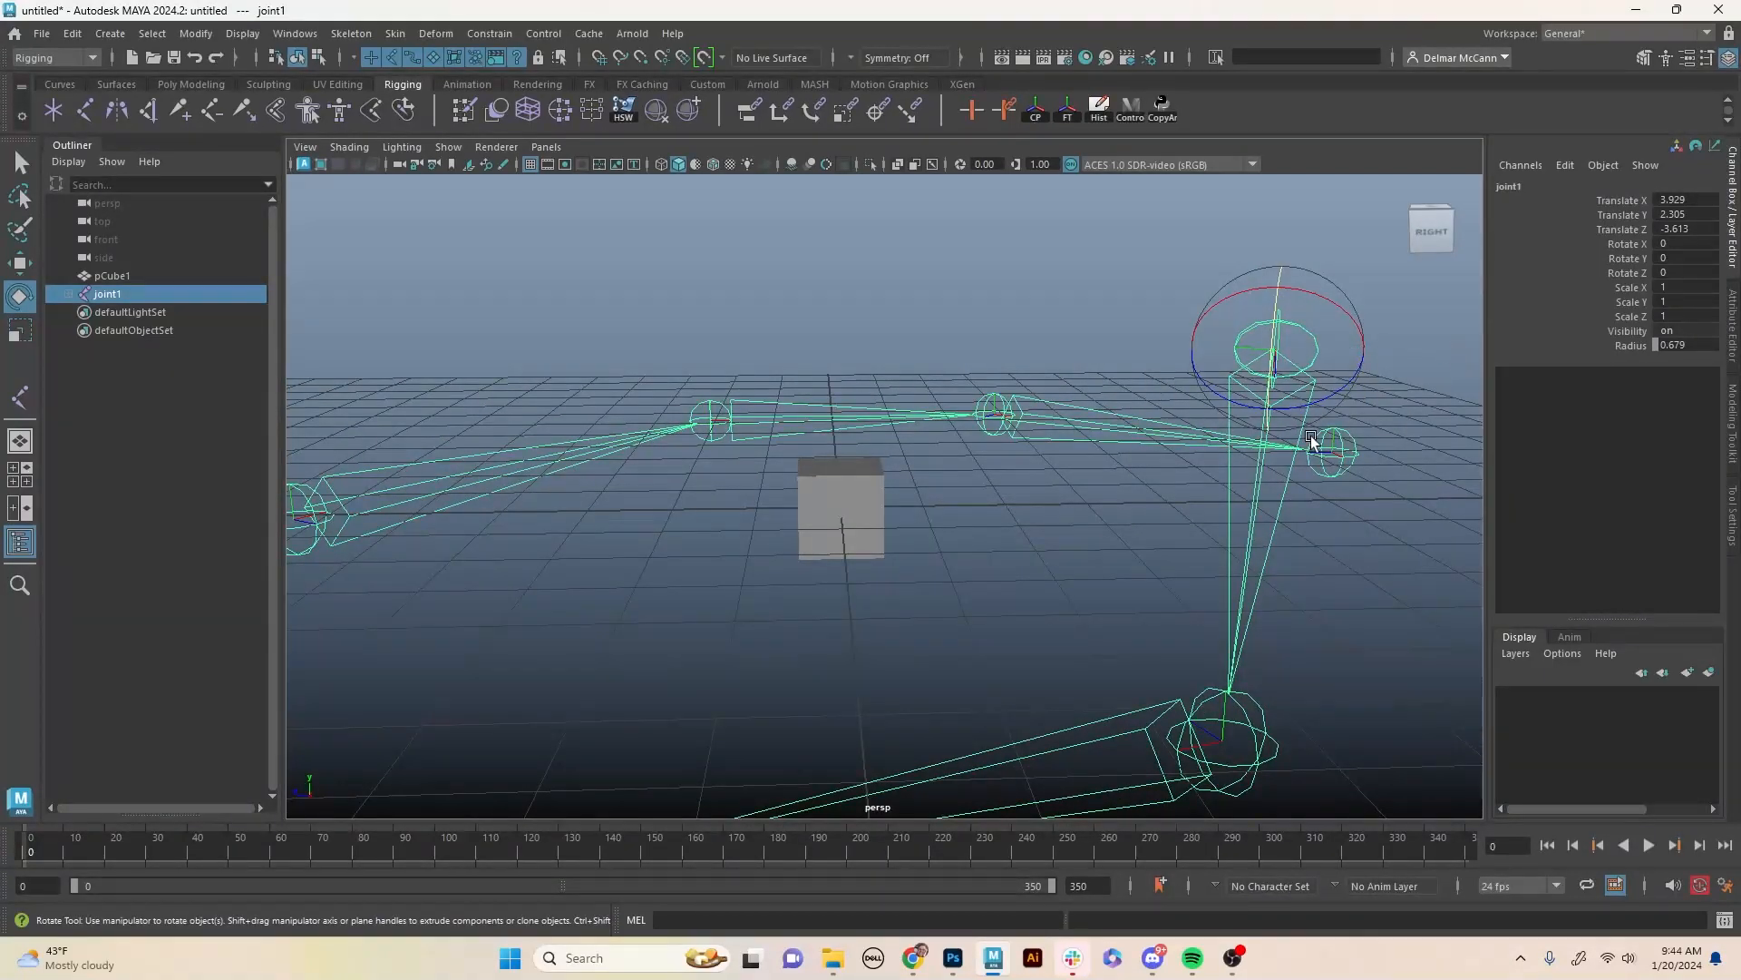
alt+drag(1122, 548, 1058, 497)
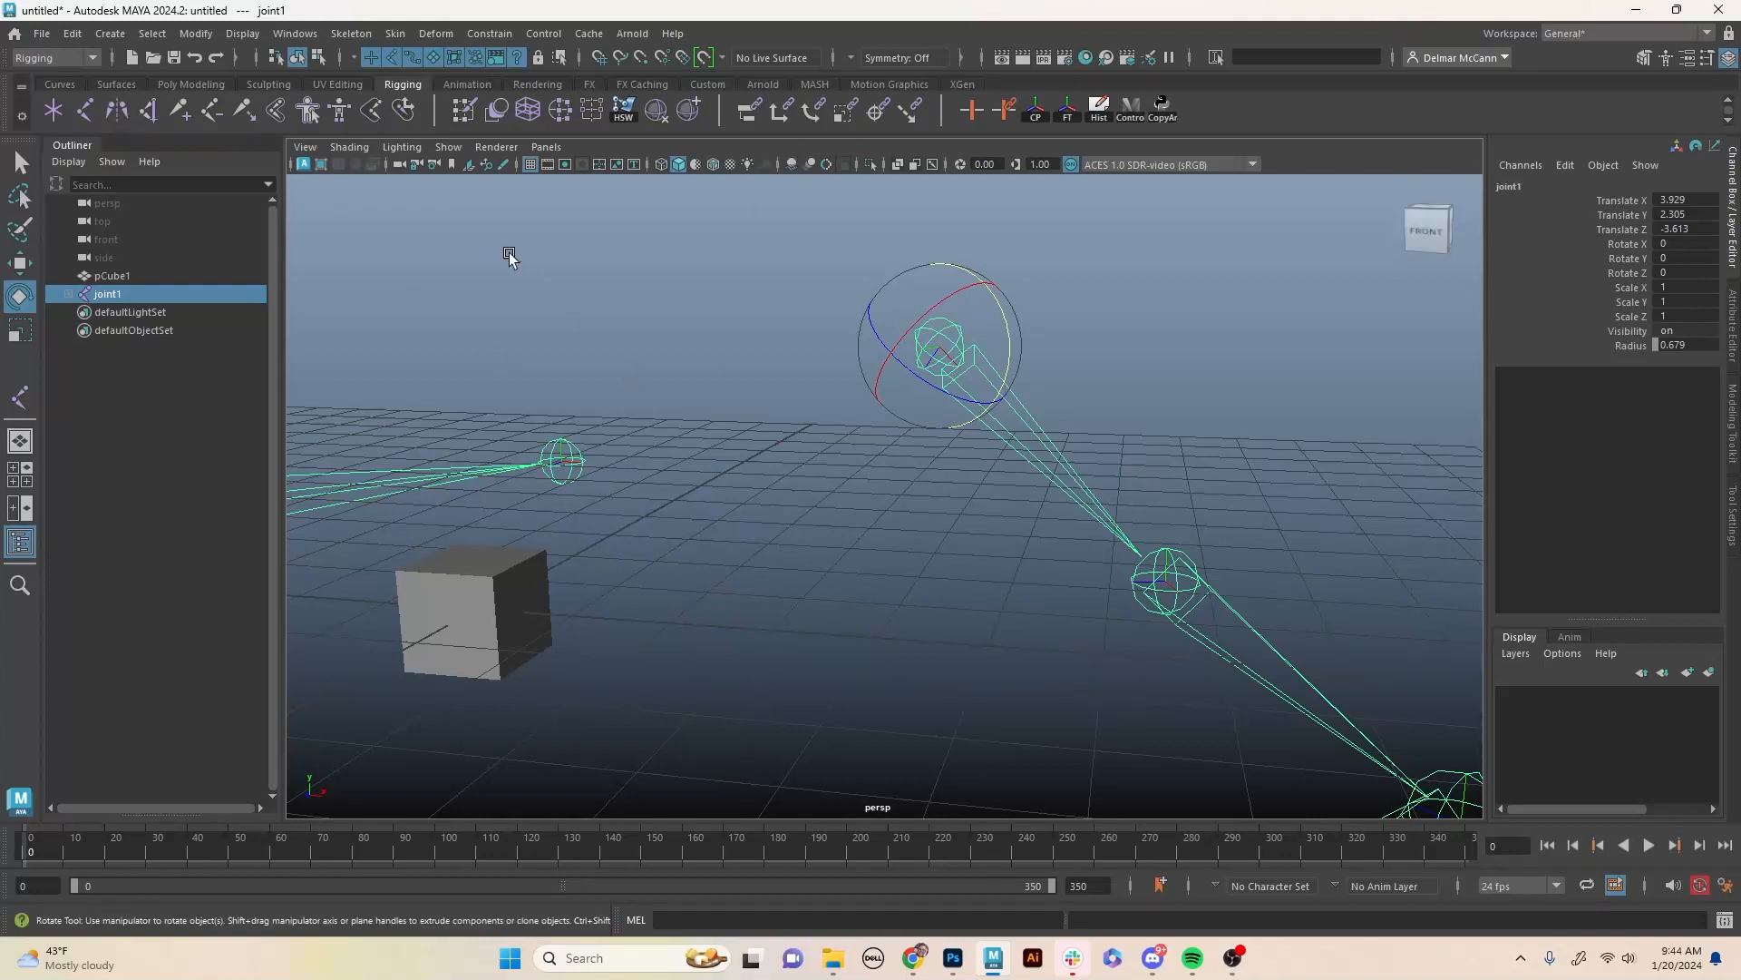
Try mirroring the joint chain across XY with the Behavior function and undo the mirror.
click(114, 105)
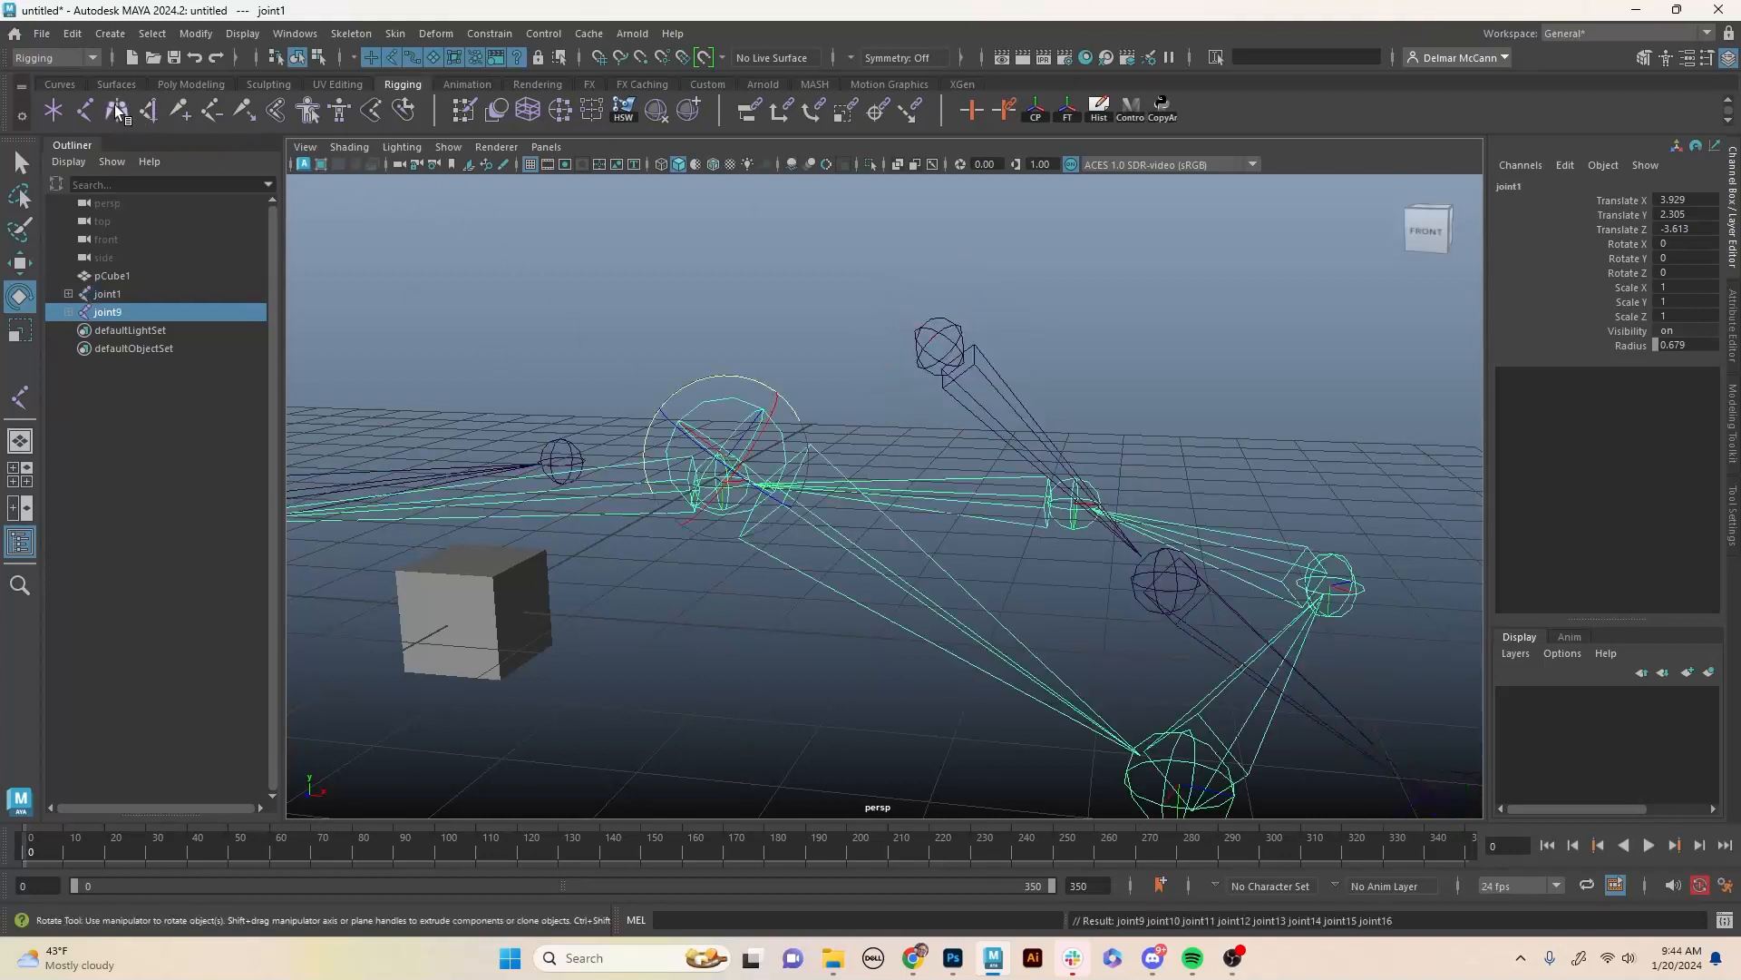
alt+drag(836, 461, 1179, 497)
key(ctrl+z)
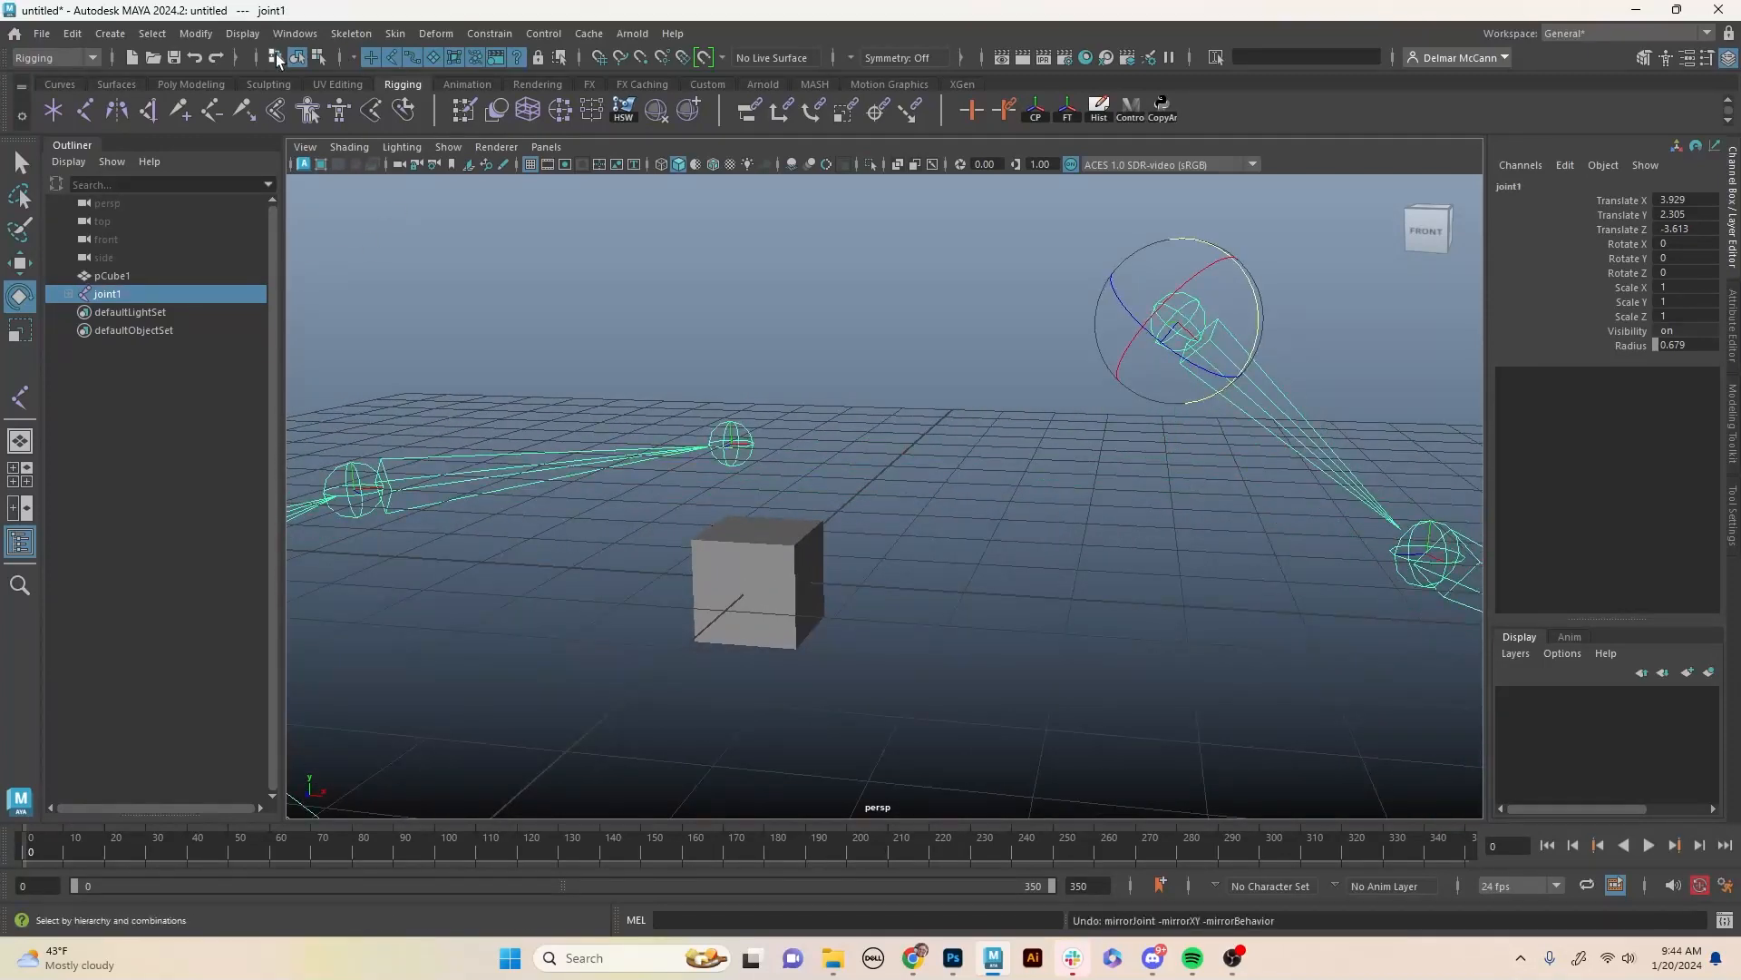
Open the Mirror Joint options for the chain and move the dialog clear of most of the joints.
alt+middle_drag(800, 492, 828, 505)
alt+right_drag(828, 505, 507, 507)
alt+drag(535, 471, 594, 486)
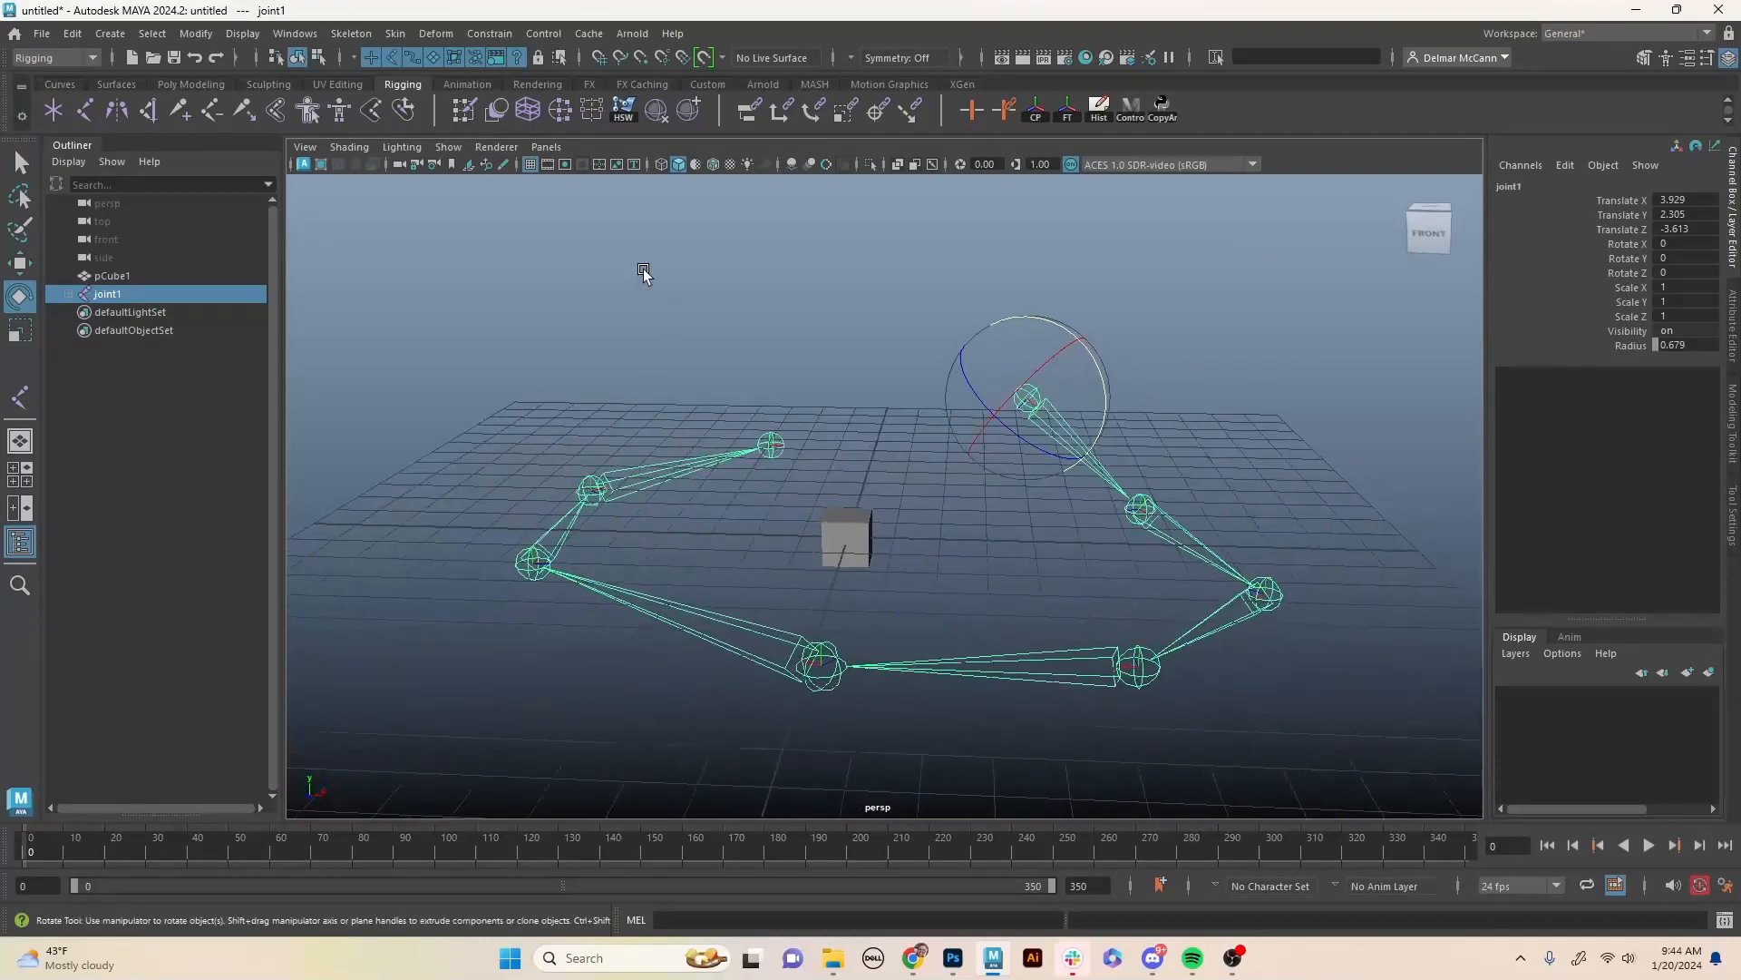
click(347, 35)
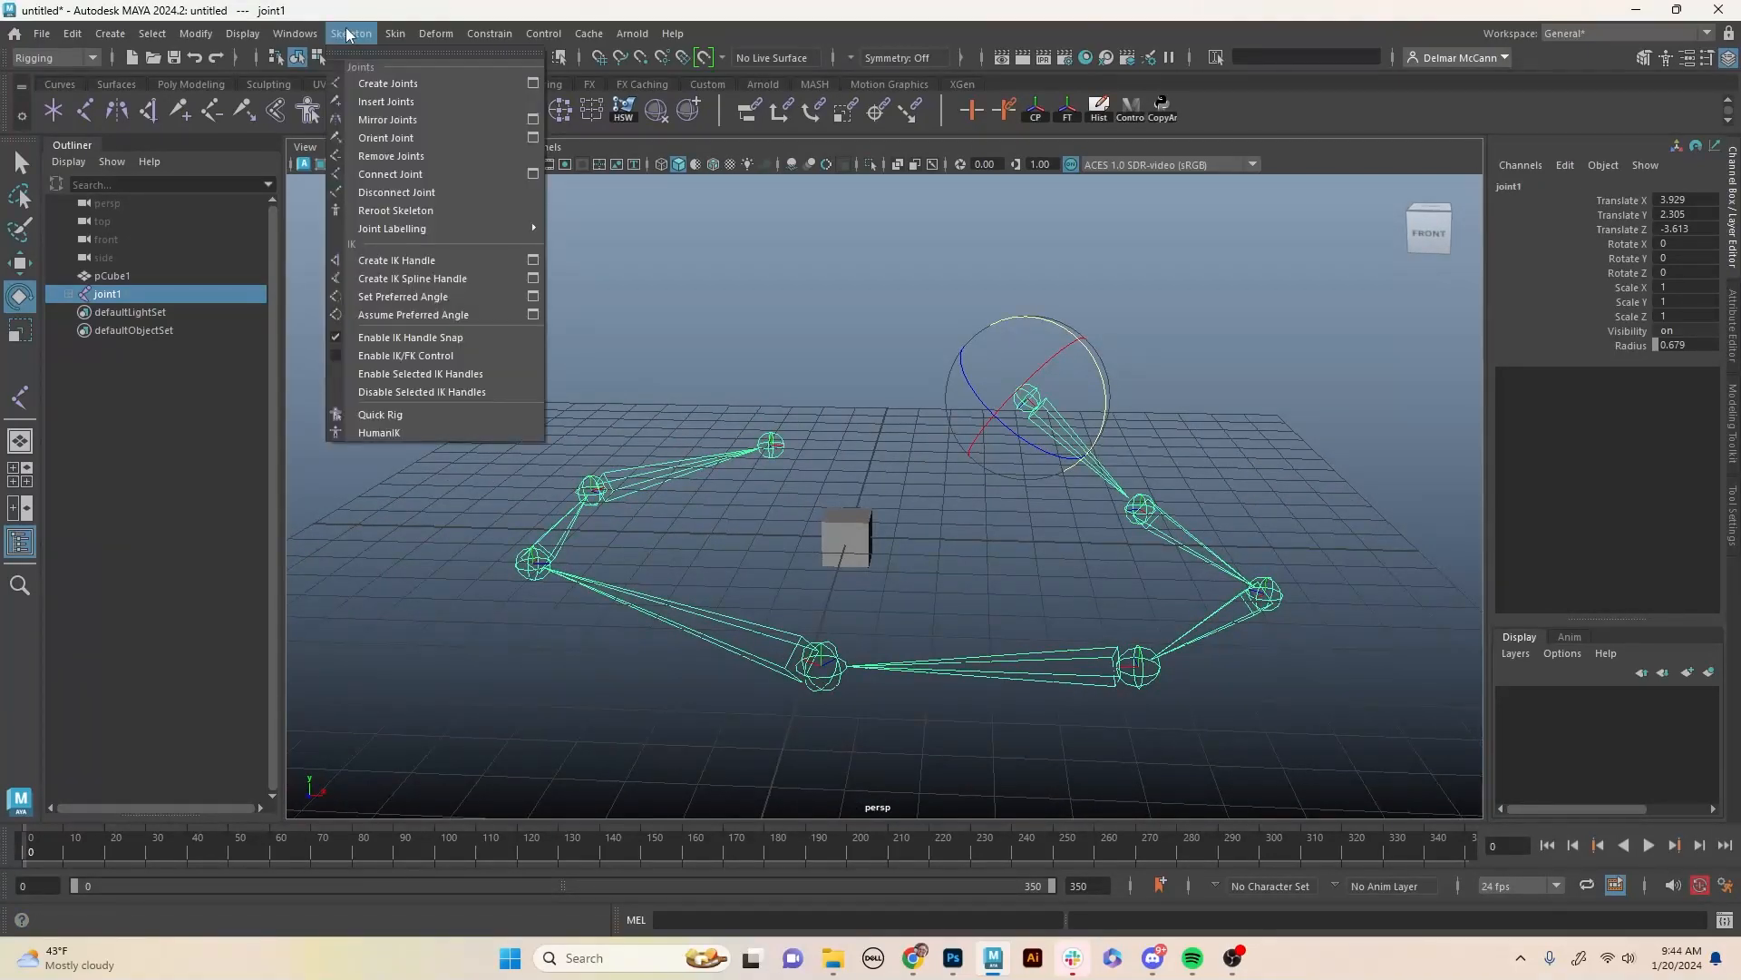
click(534, 120)
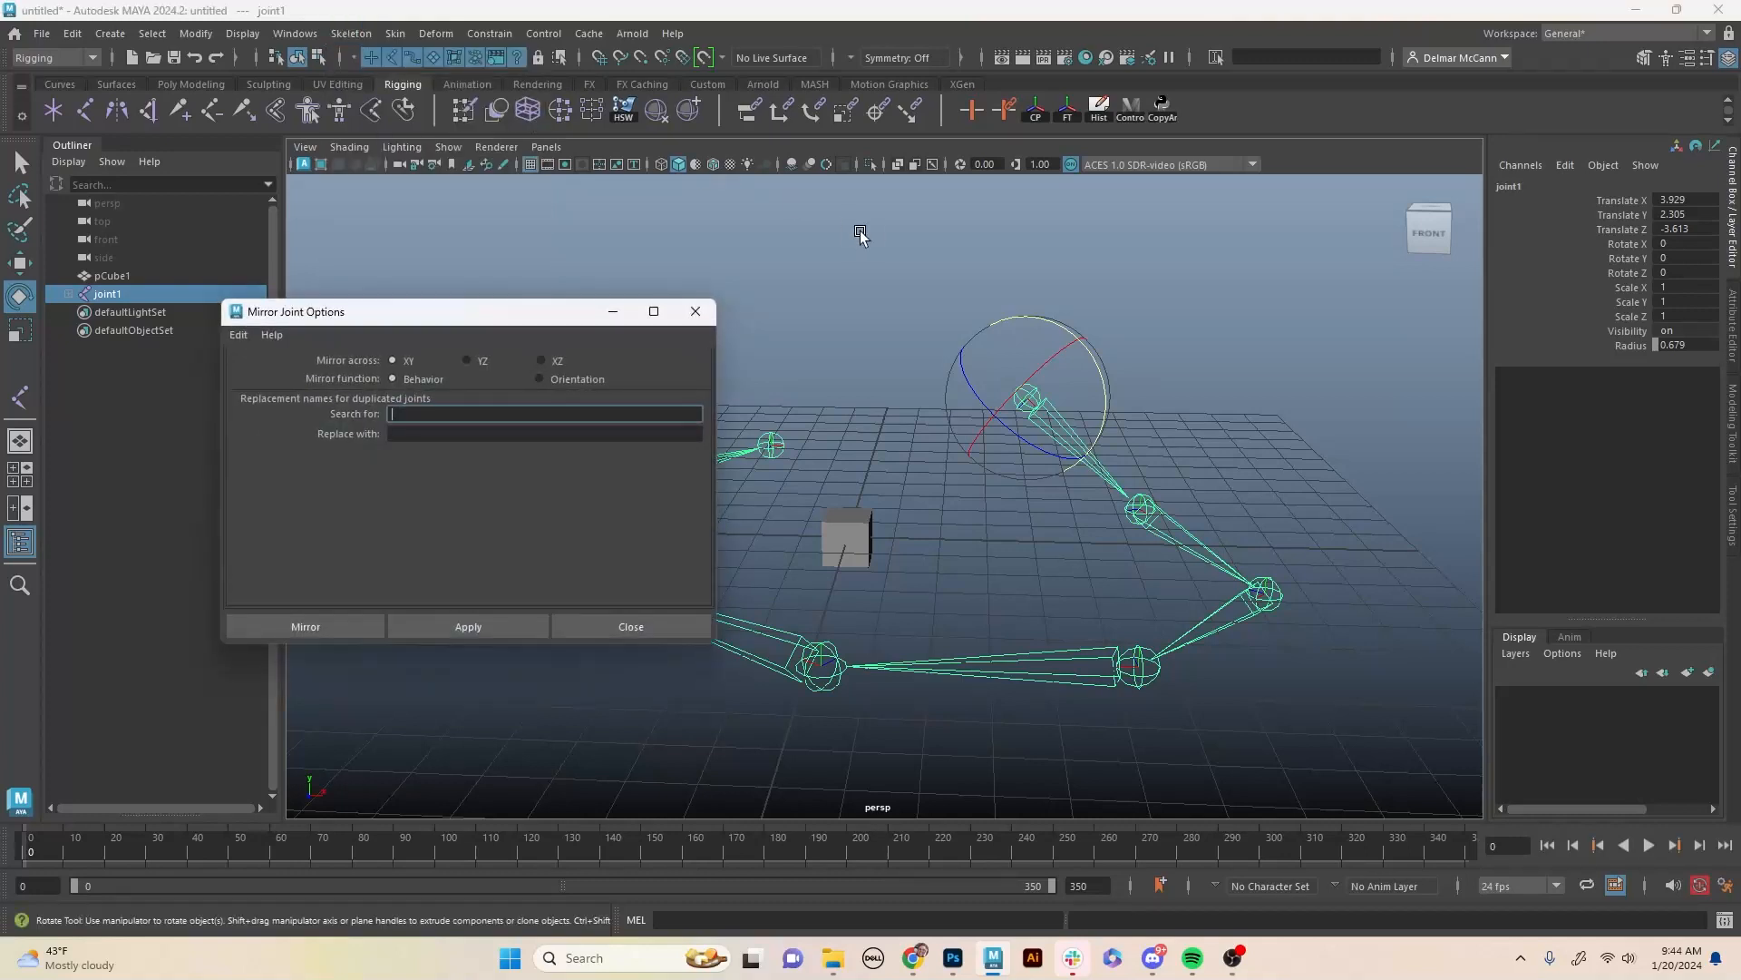
drag(468, 312, 882, 598)
alt+middle_drag(895, 471, 962, 521)
mouse_move(980, 464)
alt+mouse_down()
mouse_move(1005, 488)
mouse_move(979, 478)
alt+mouse_up()
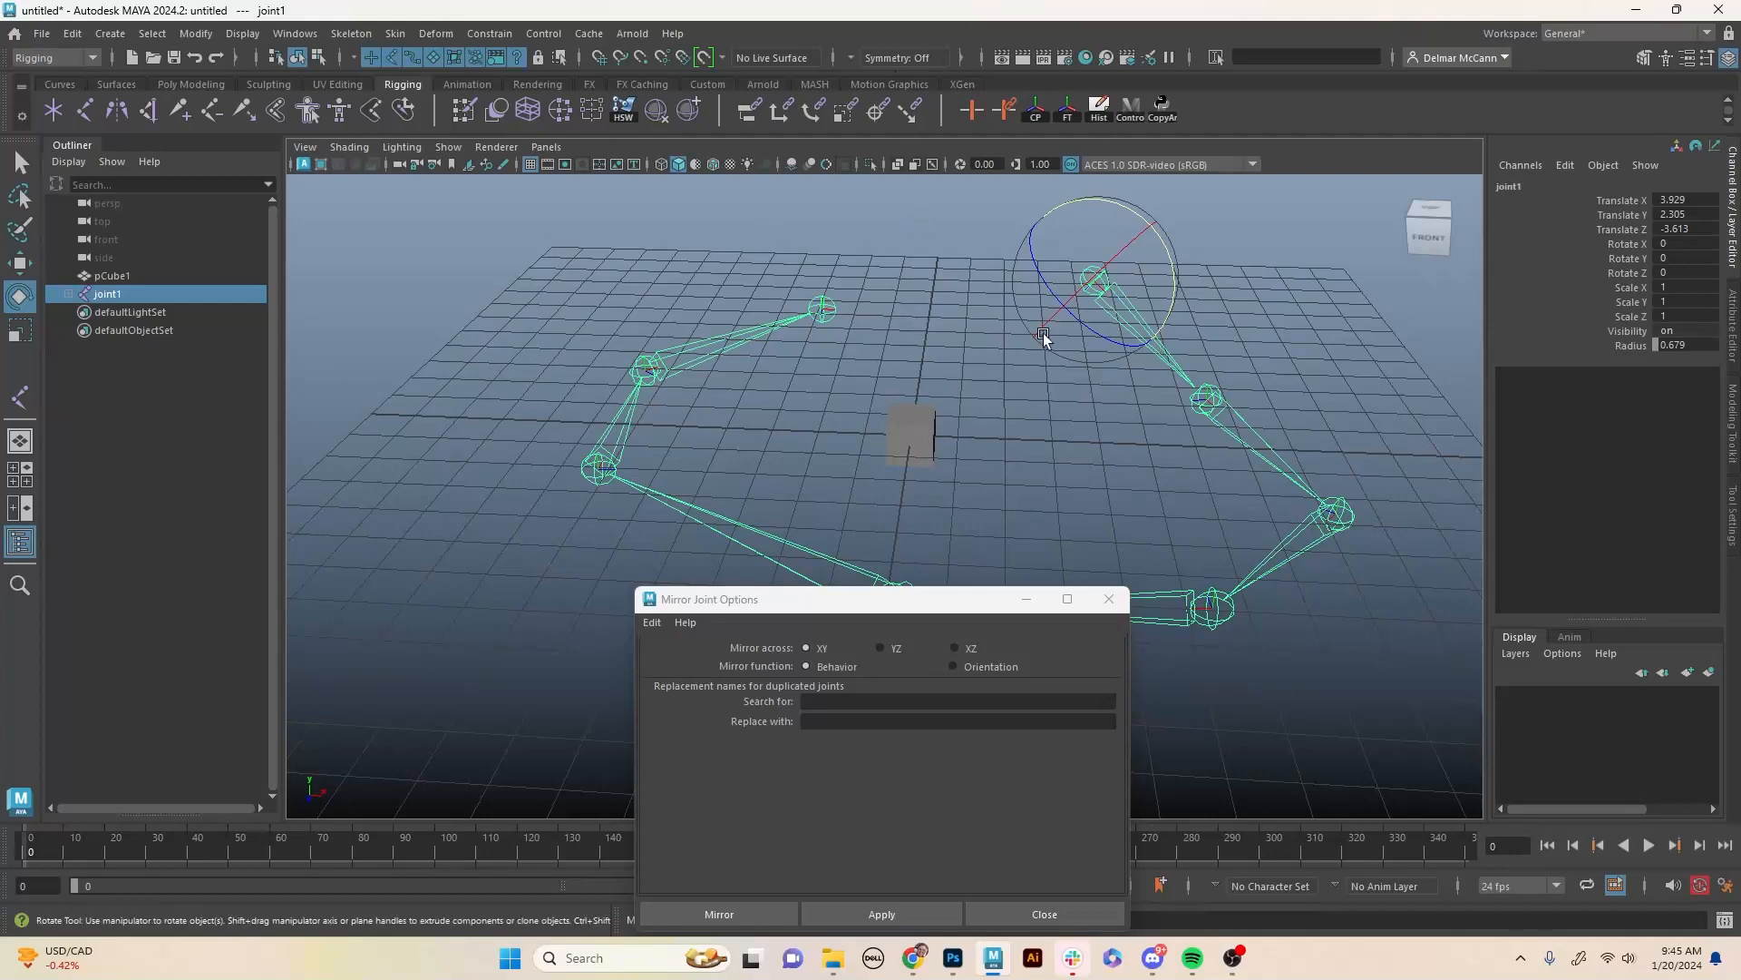
Set the joint mirroring plane to YZ and rename the chain's root joint to L_JointChain.
alt+drag(1043, 337, 1051, 372)
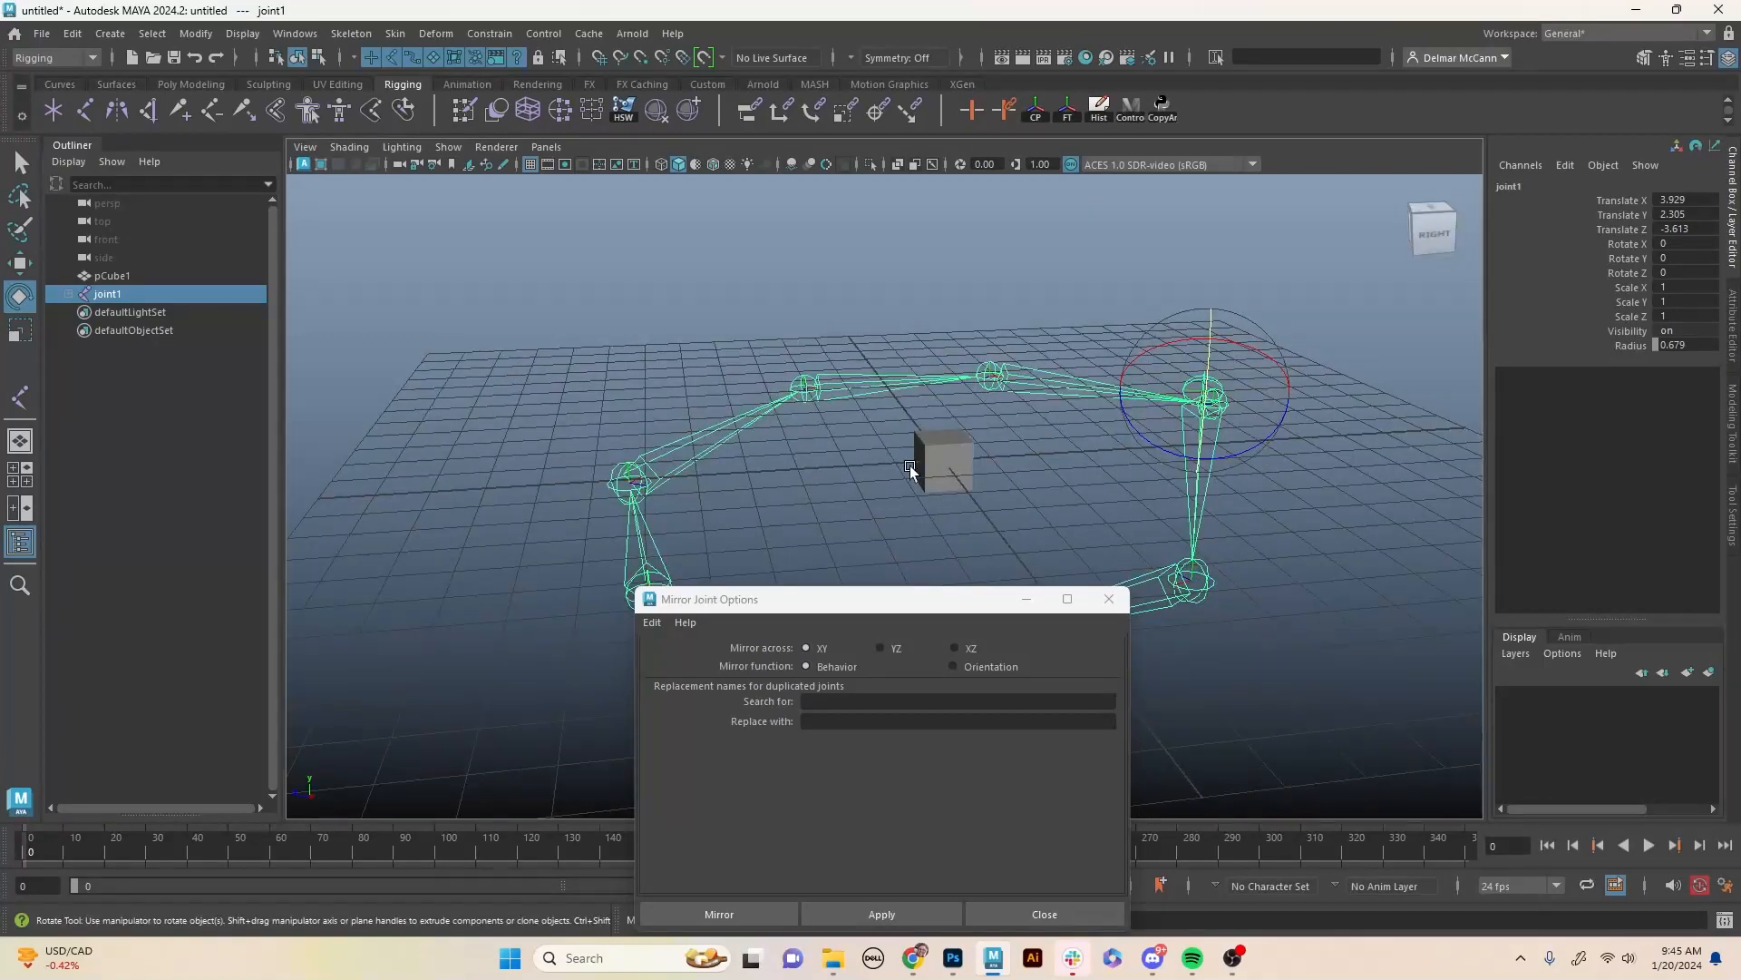
alt+drag(910, 470, 793, 440)
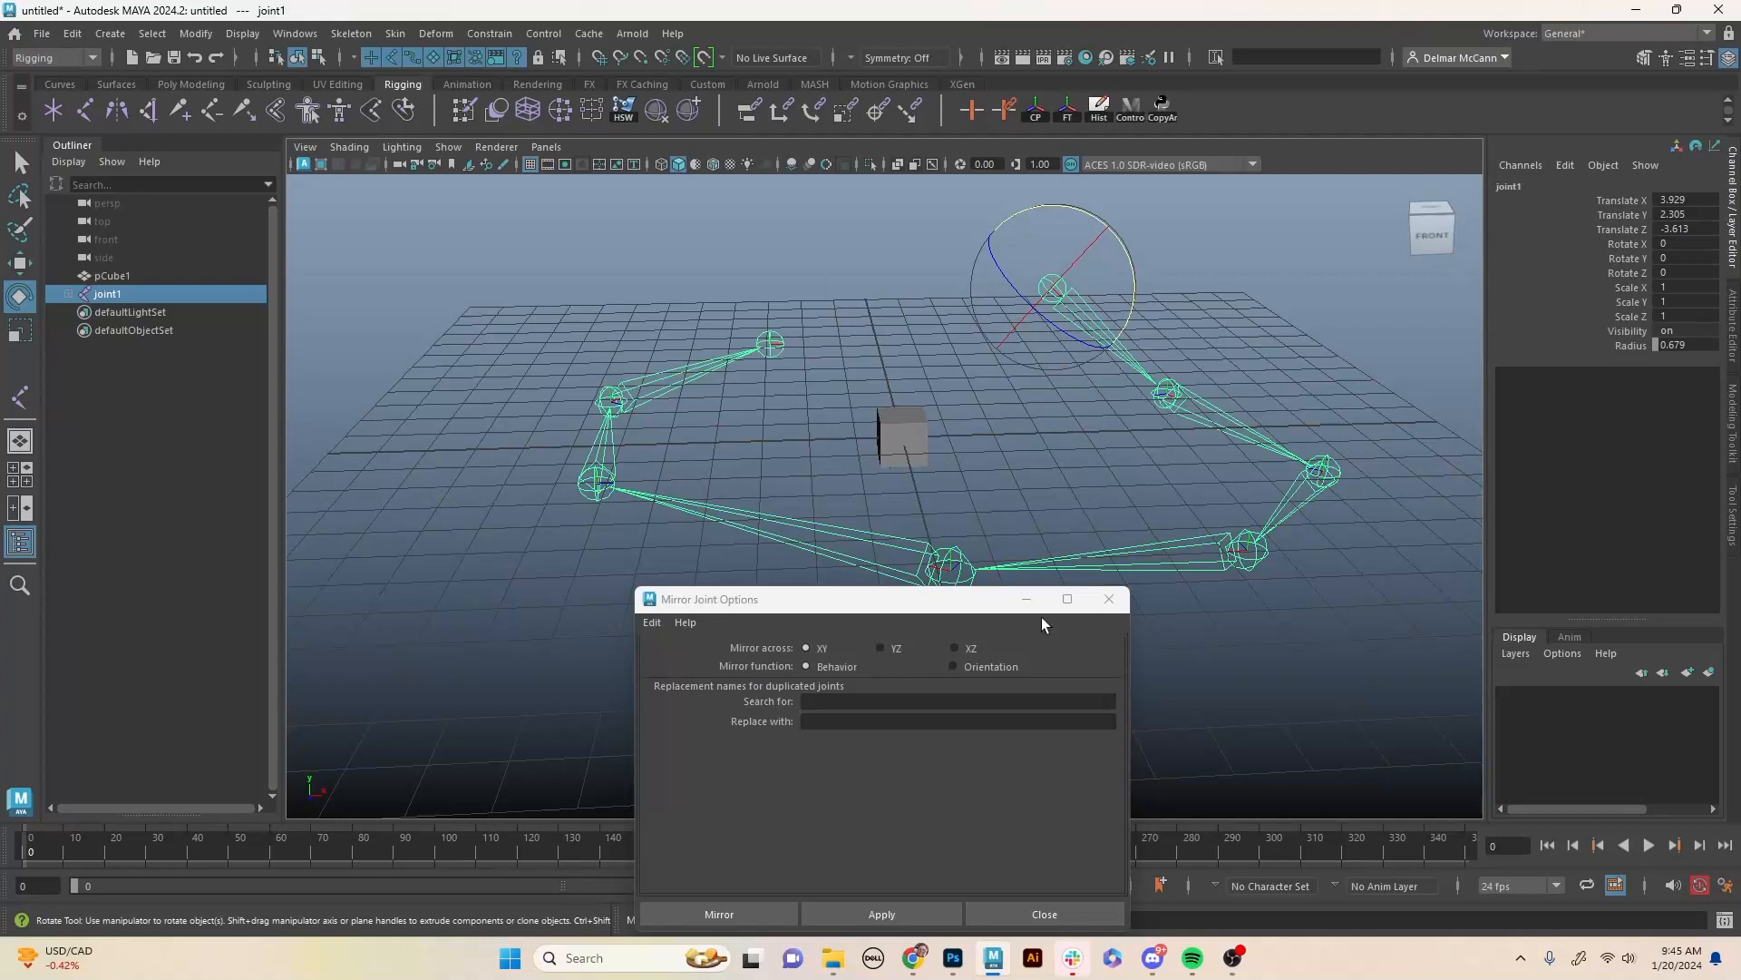
click(880, 648)
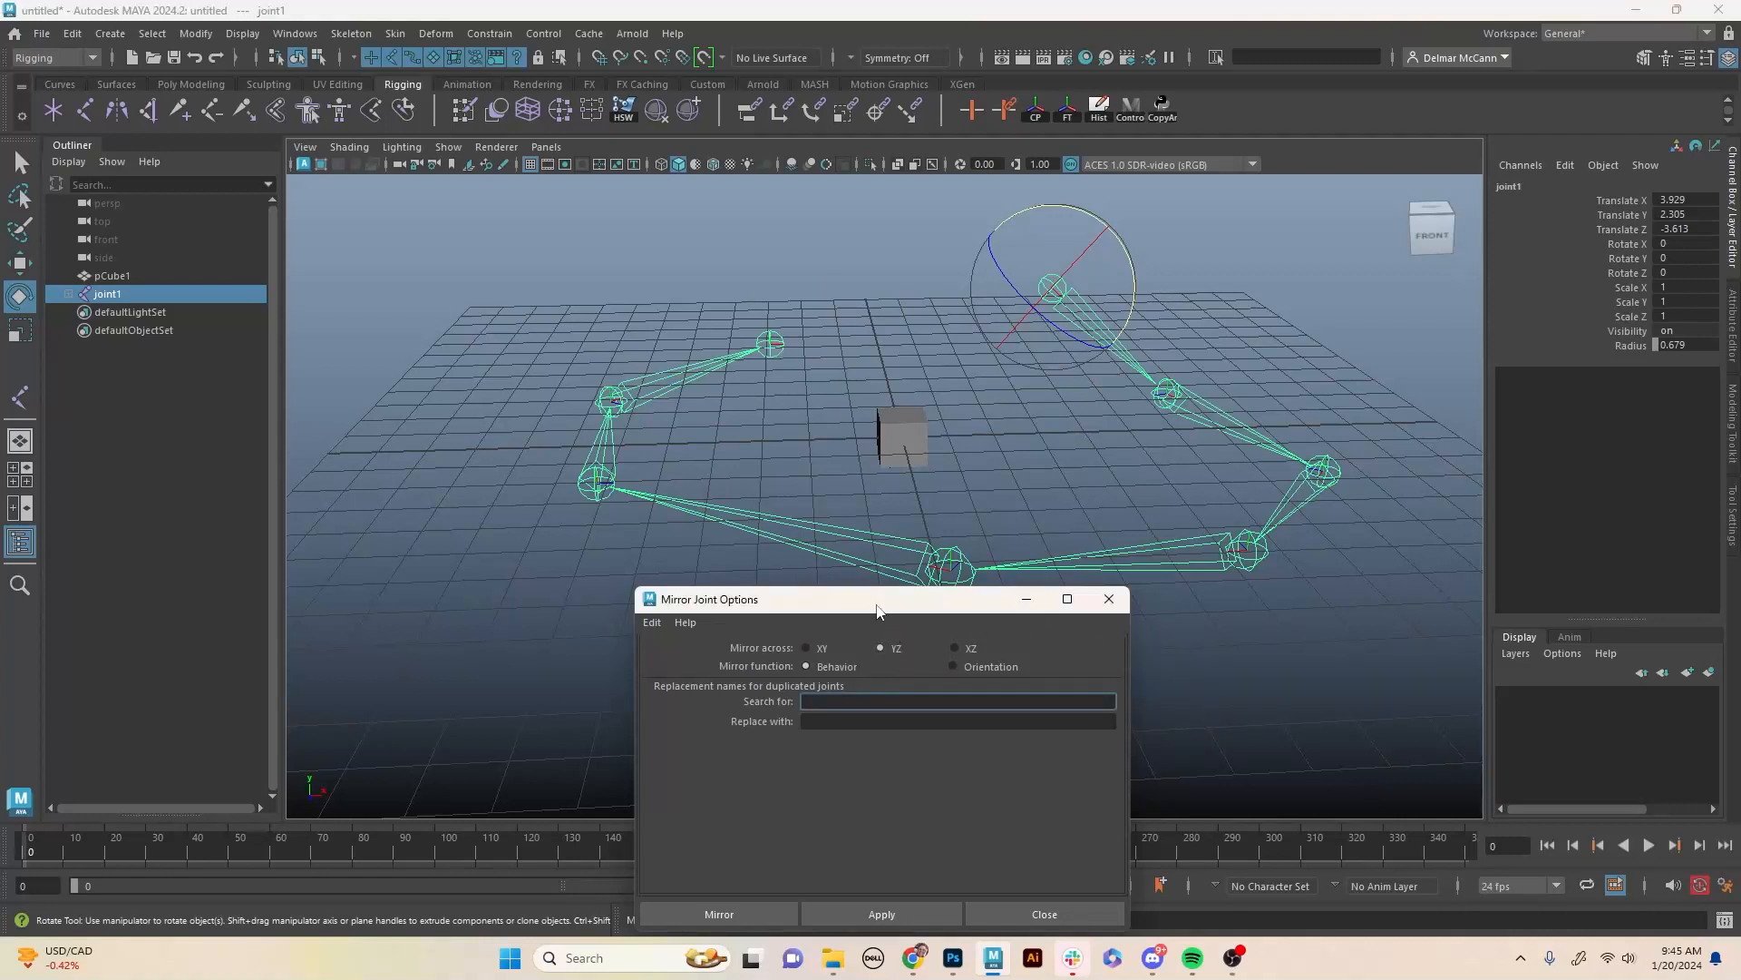
click(1141, 317)
click(1095, 322)
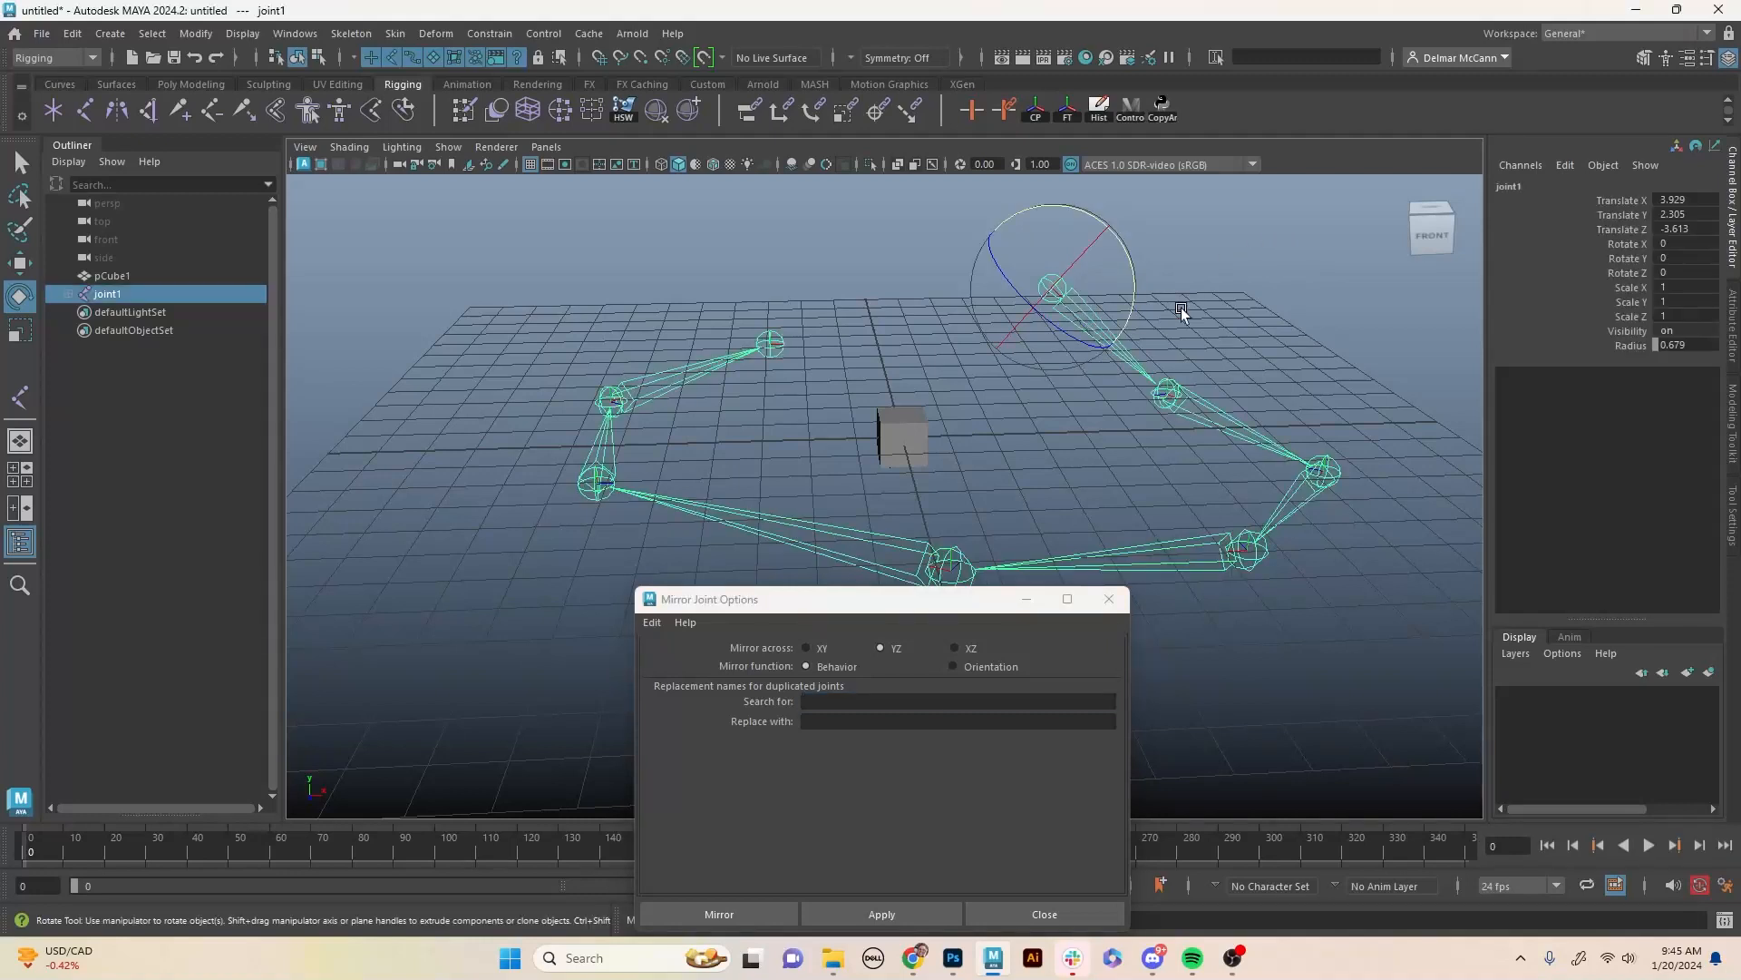
click(1580, 191)
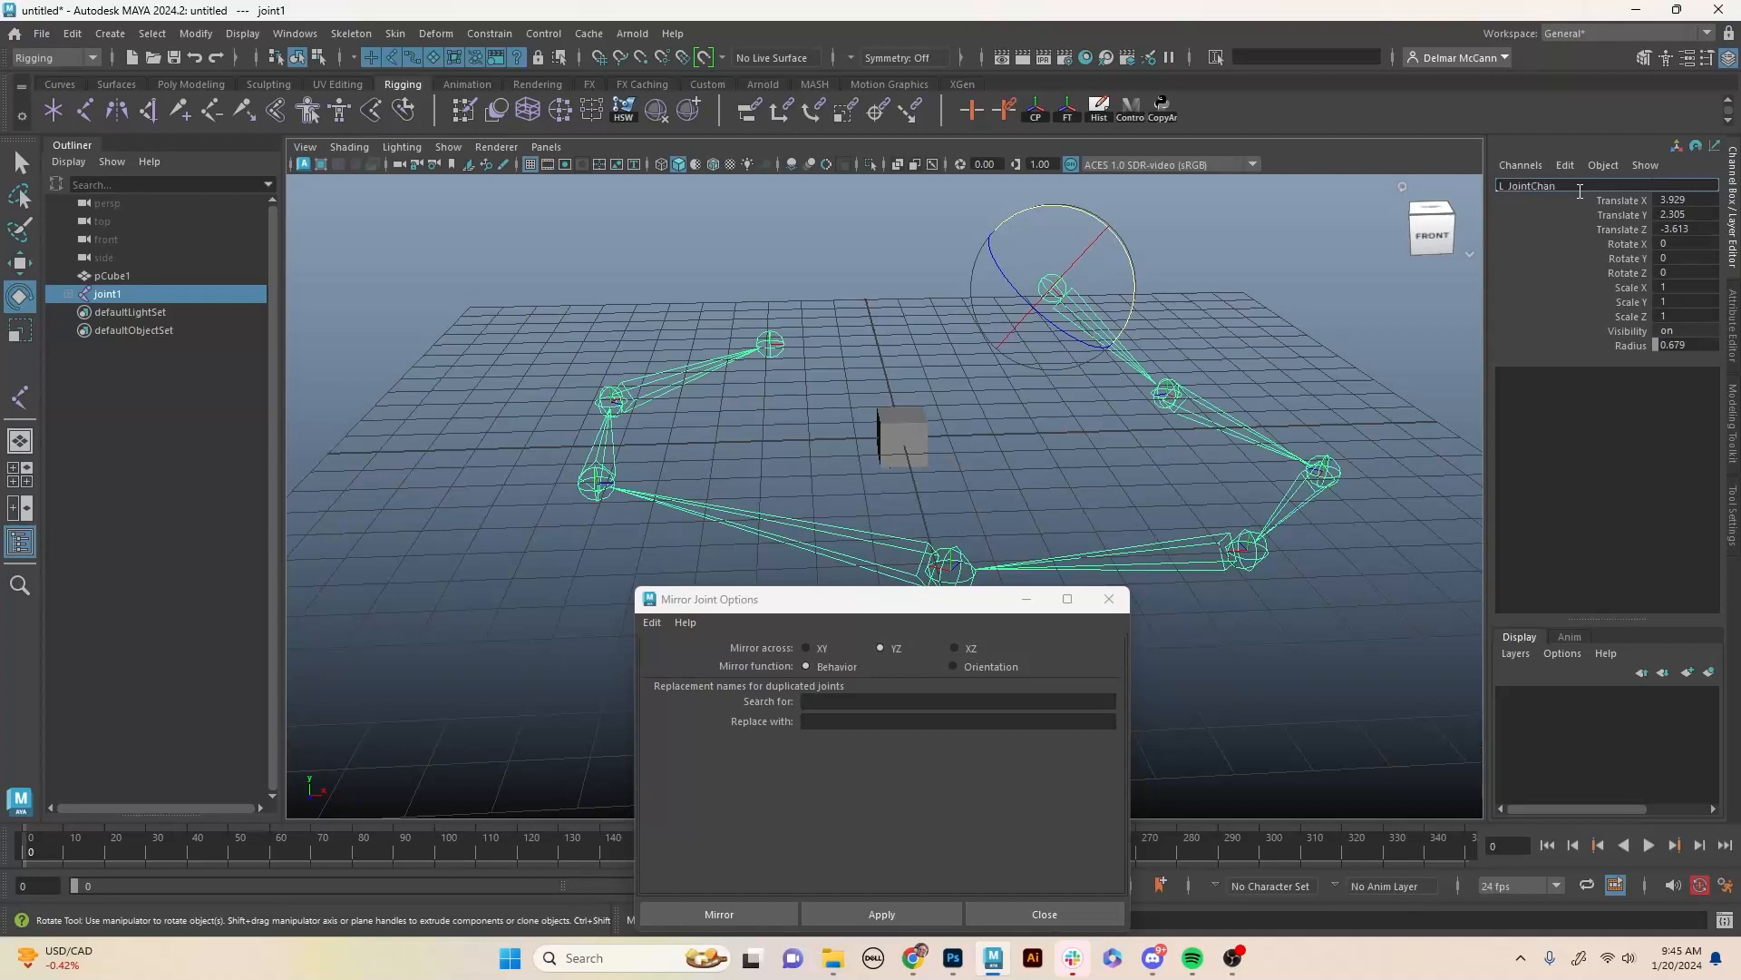
Mirror the joint chain across YZ with the Behavior function, replacing L_ with R_ in the names, and close the options.
click(845, 701)
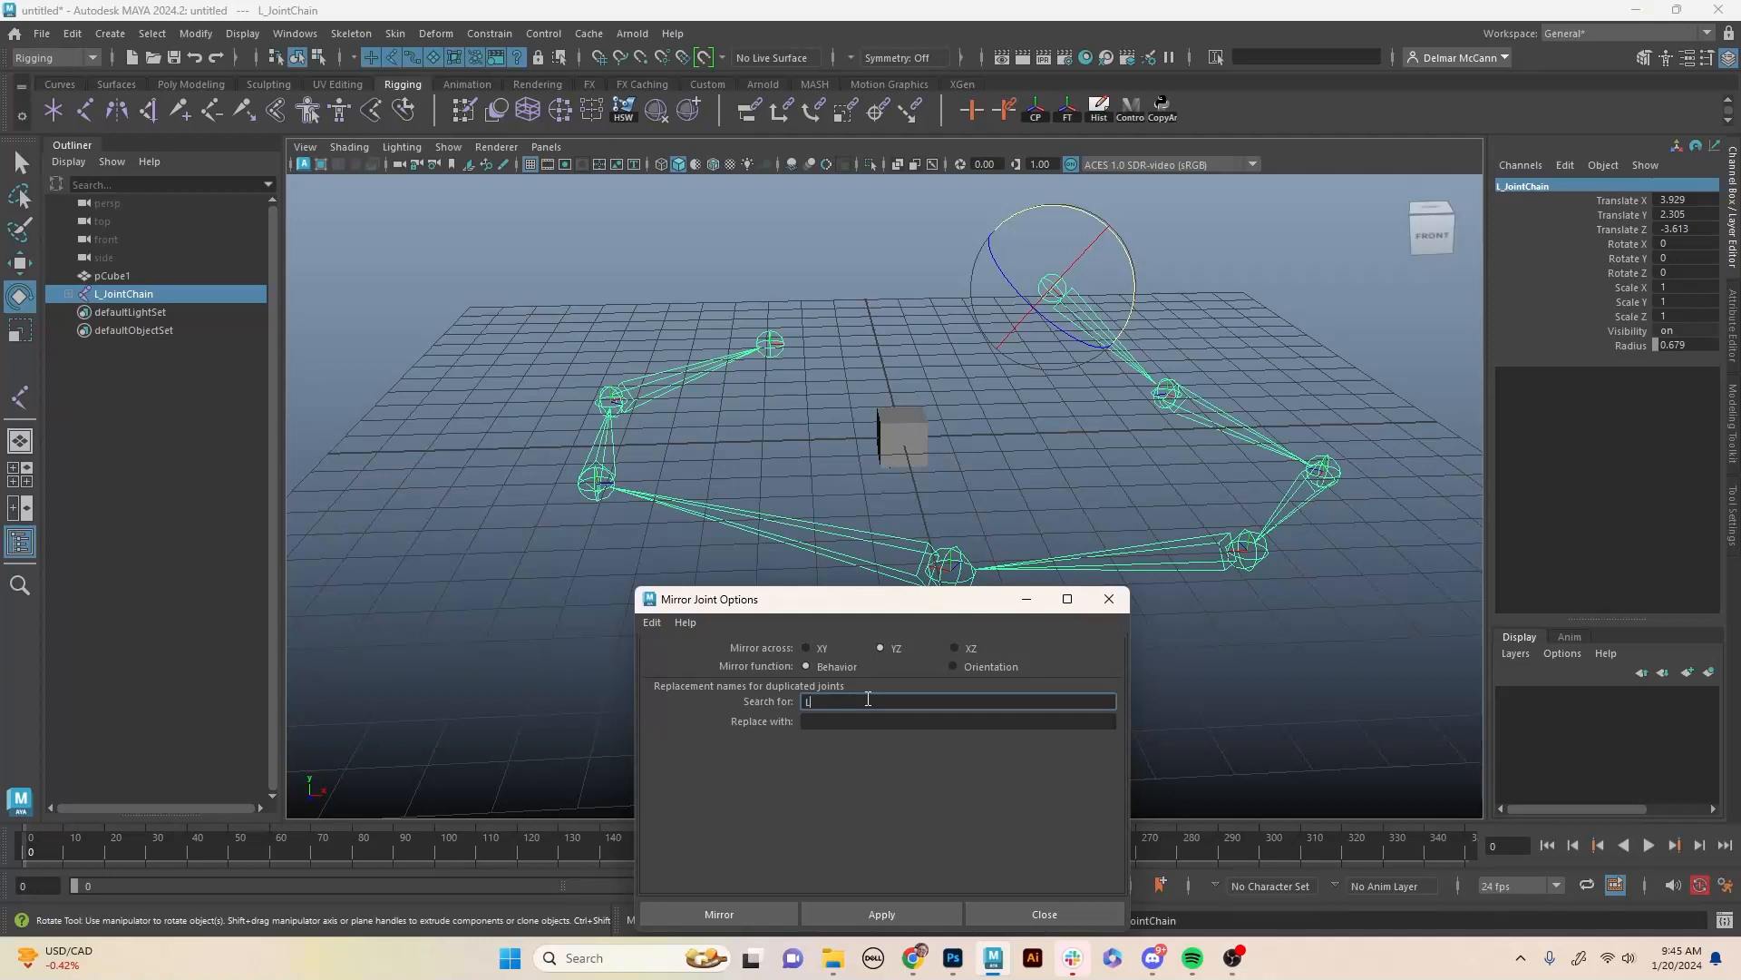
click(824, 722)
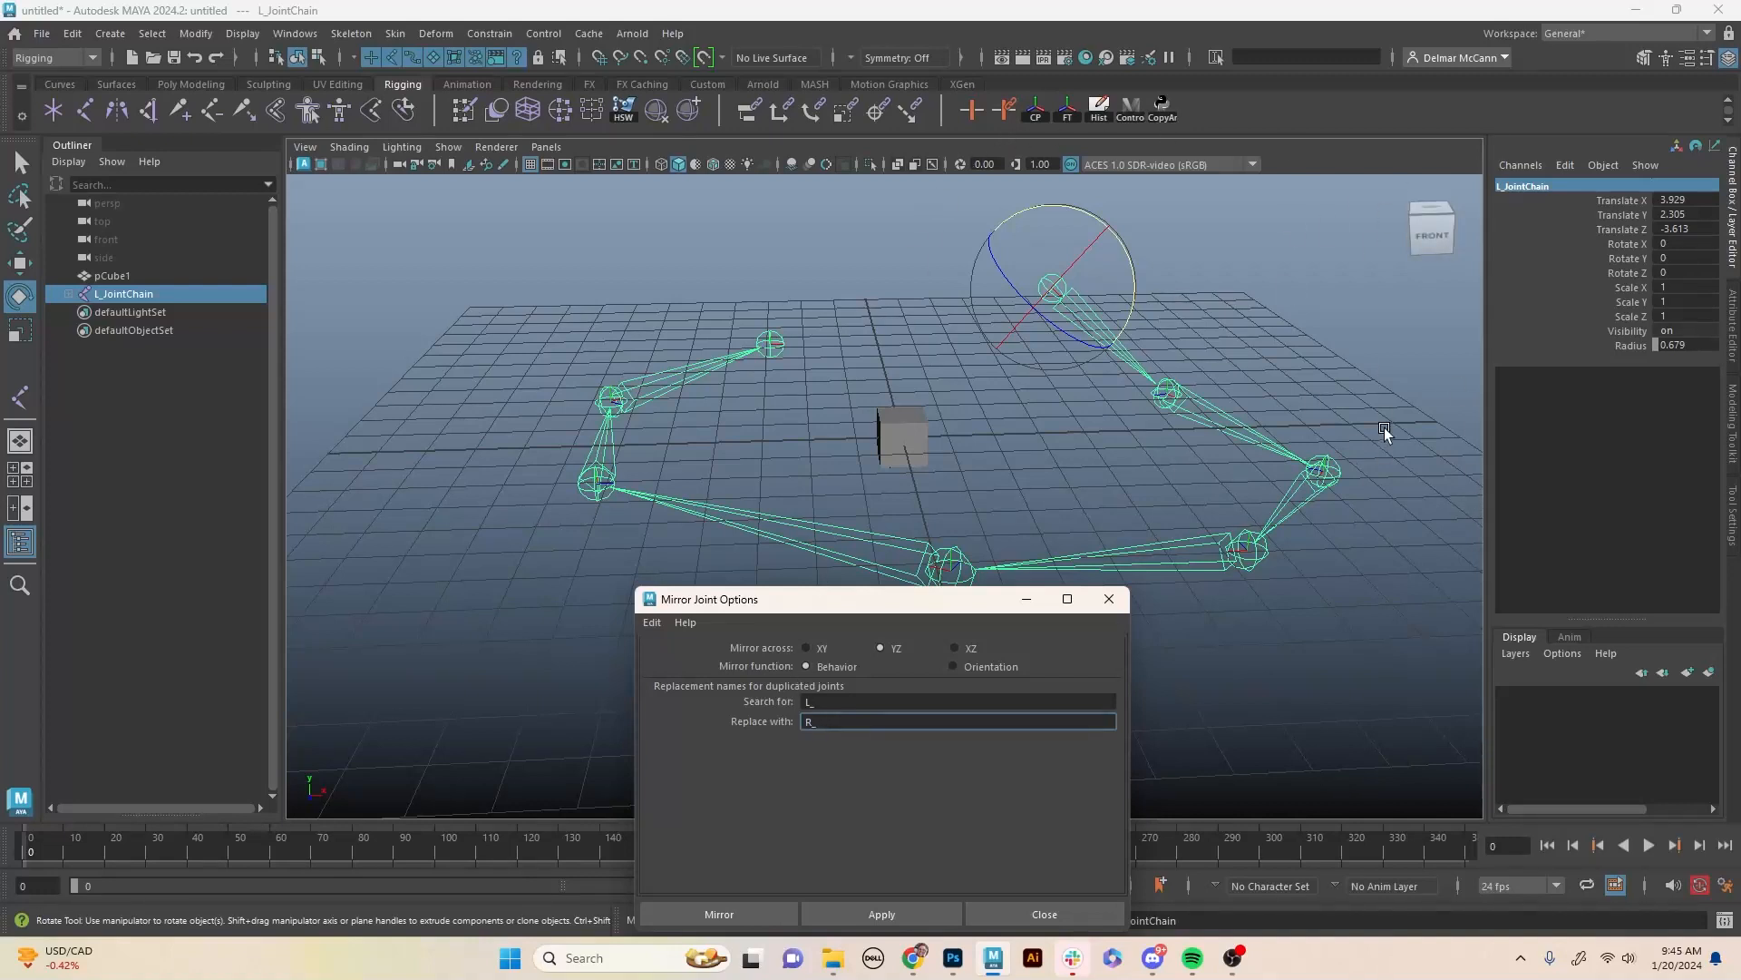
drag(895, 607, 865, 529)
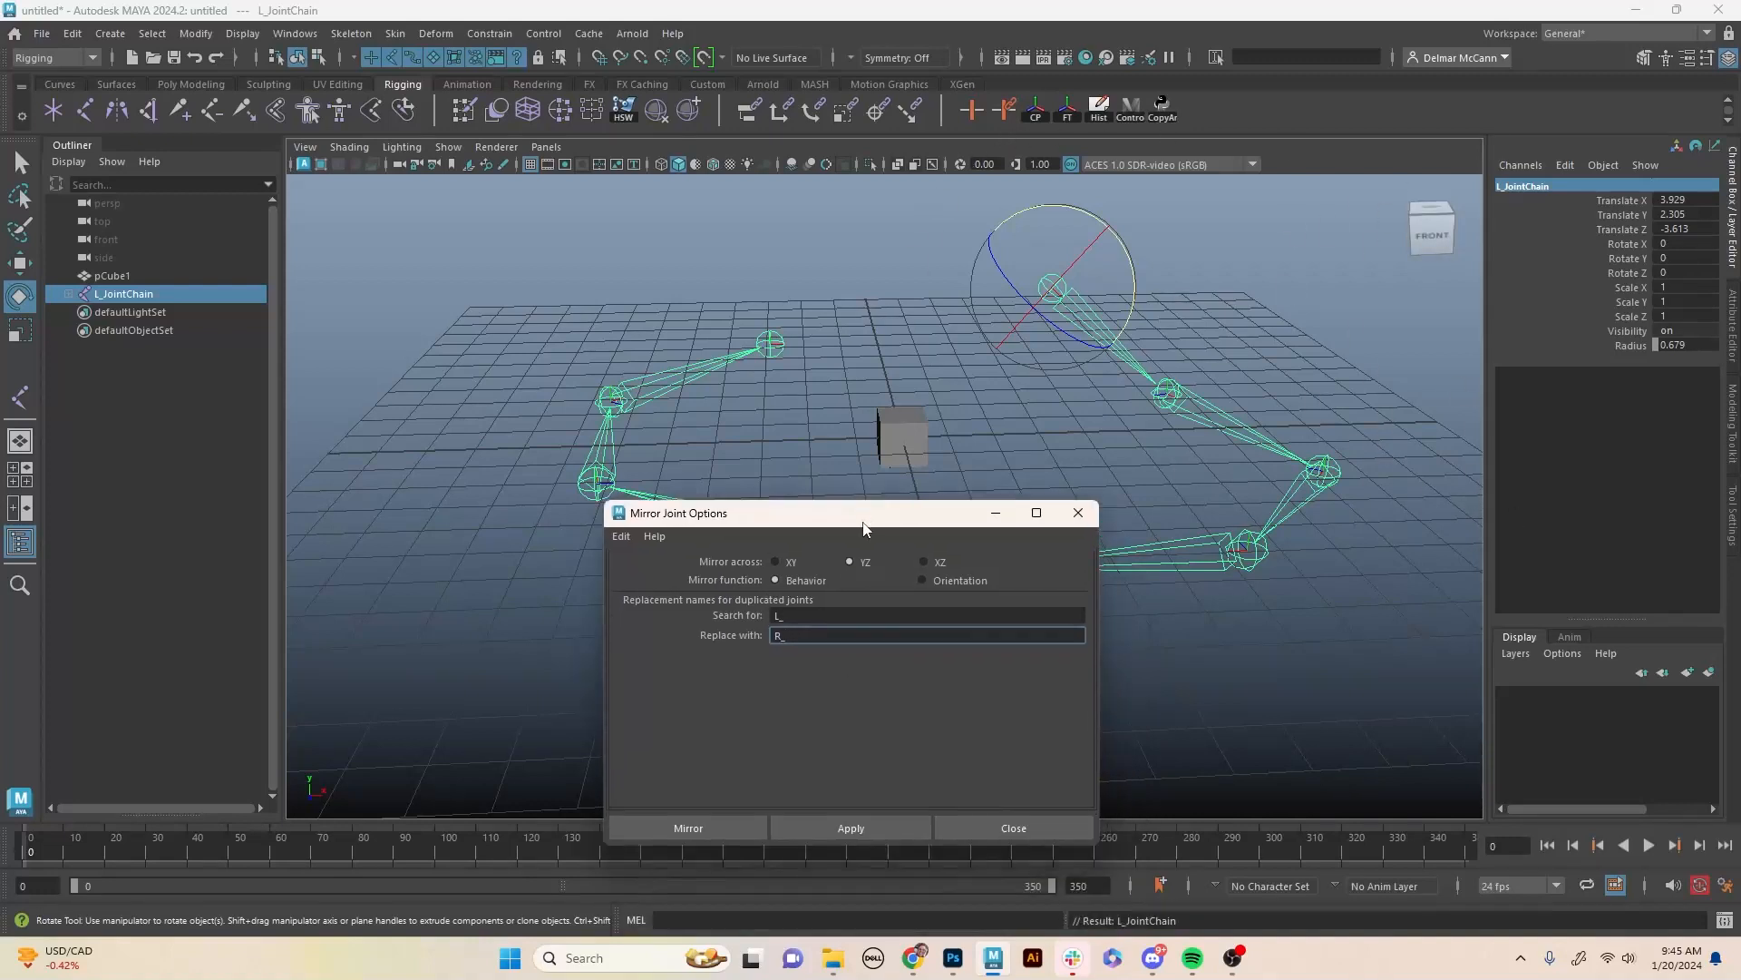
click(834, 828)
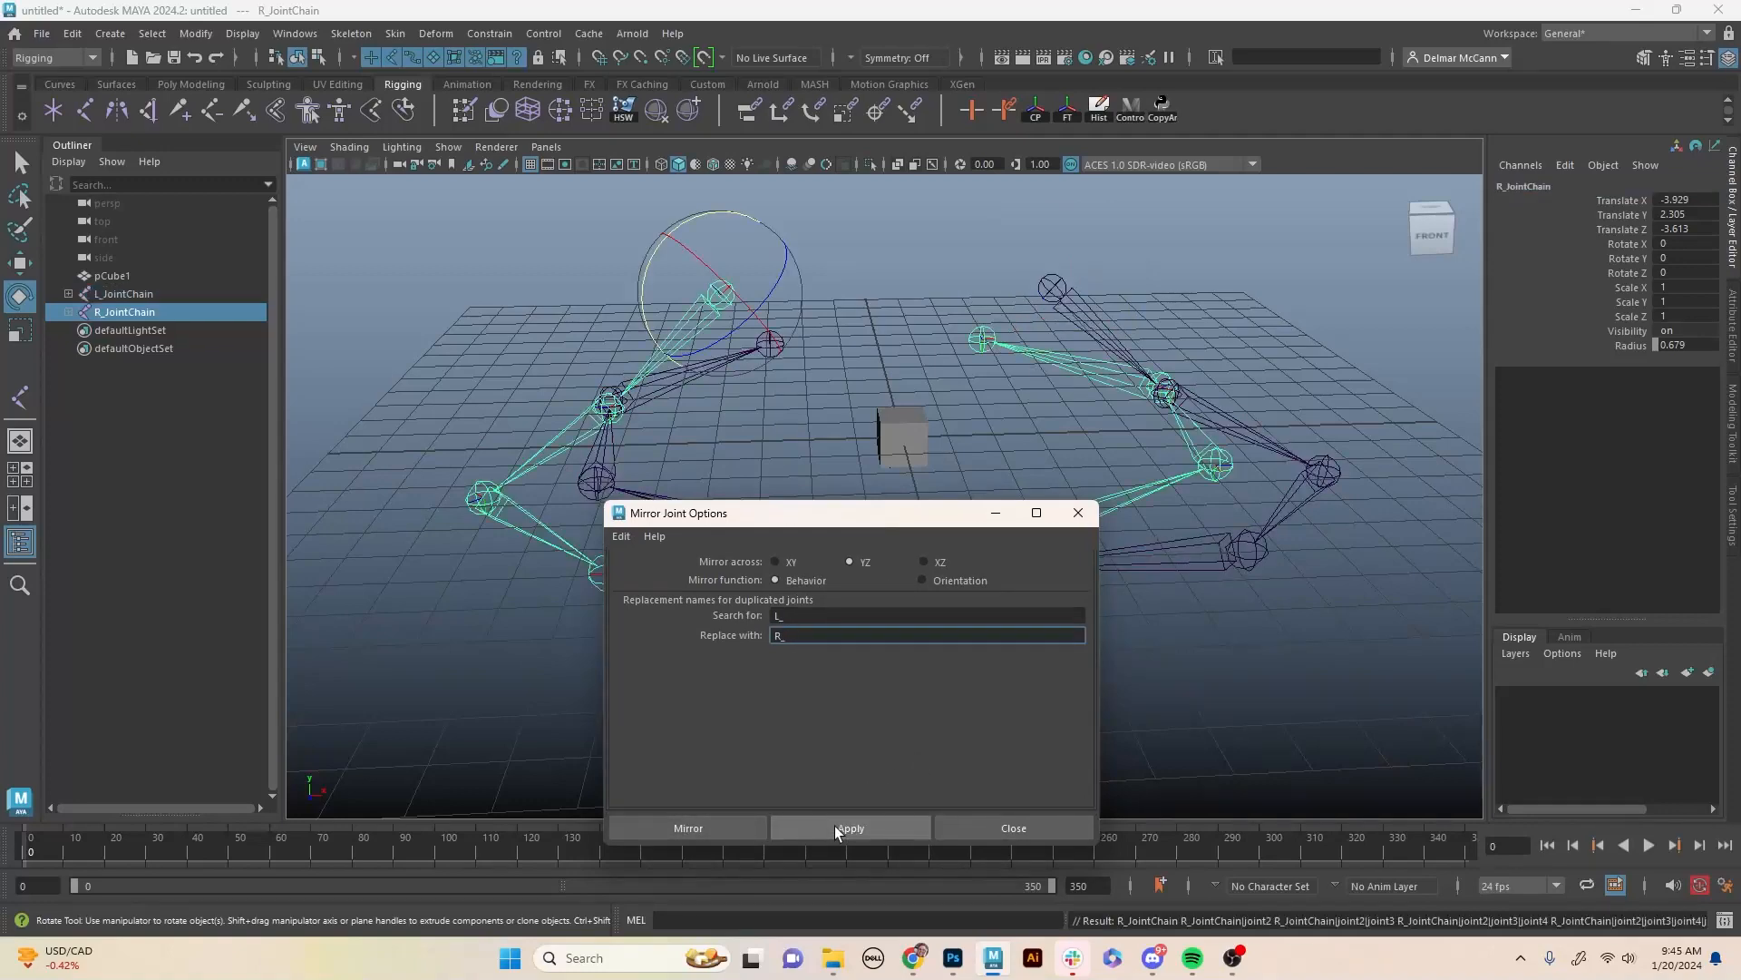
alt+drag(949, 486, 925, 426)
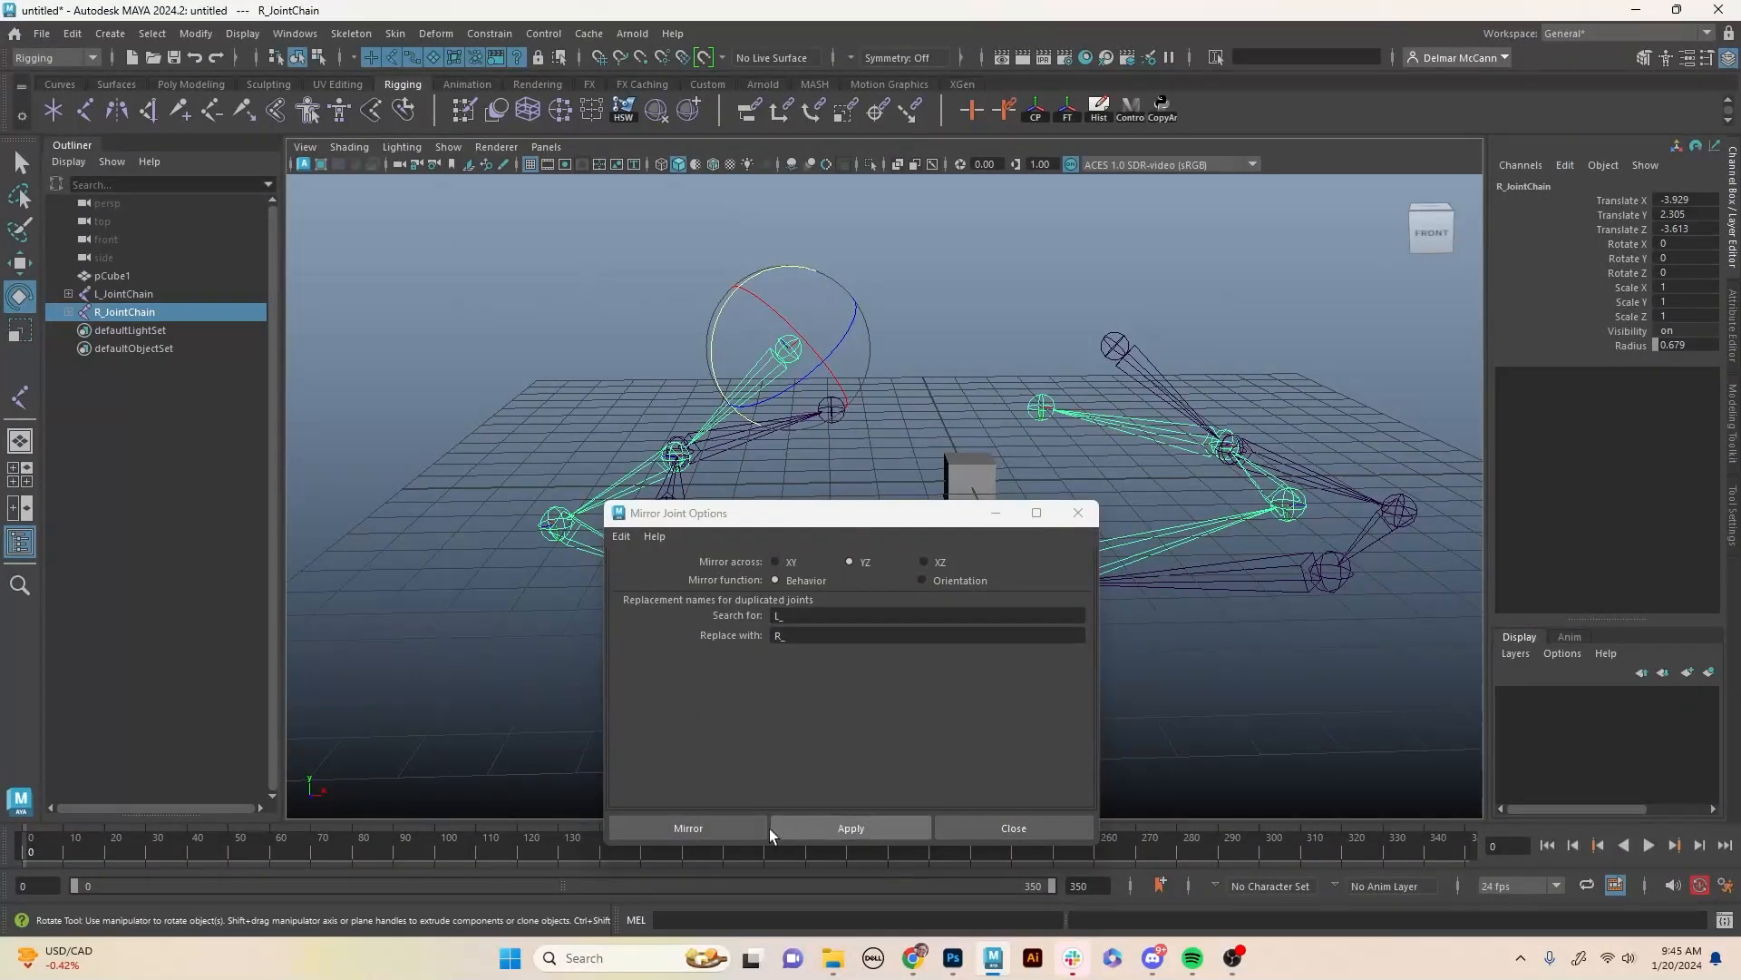
click(1087, 518)
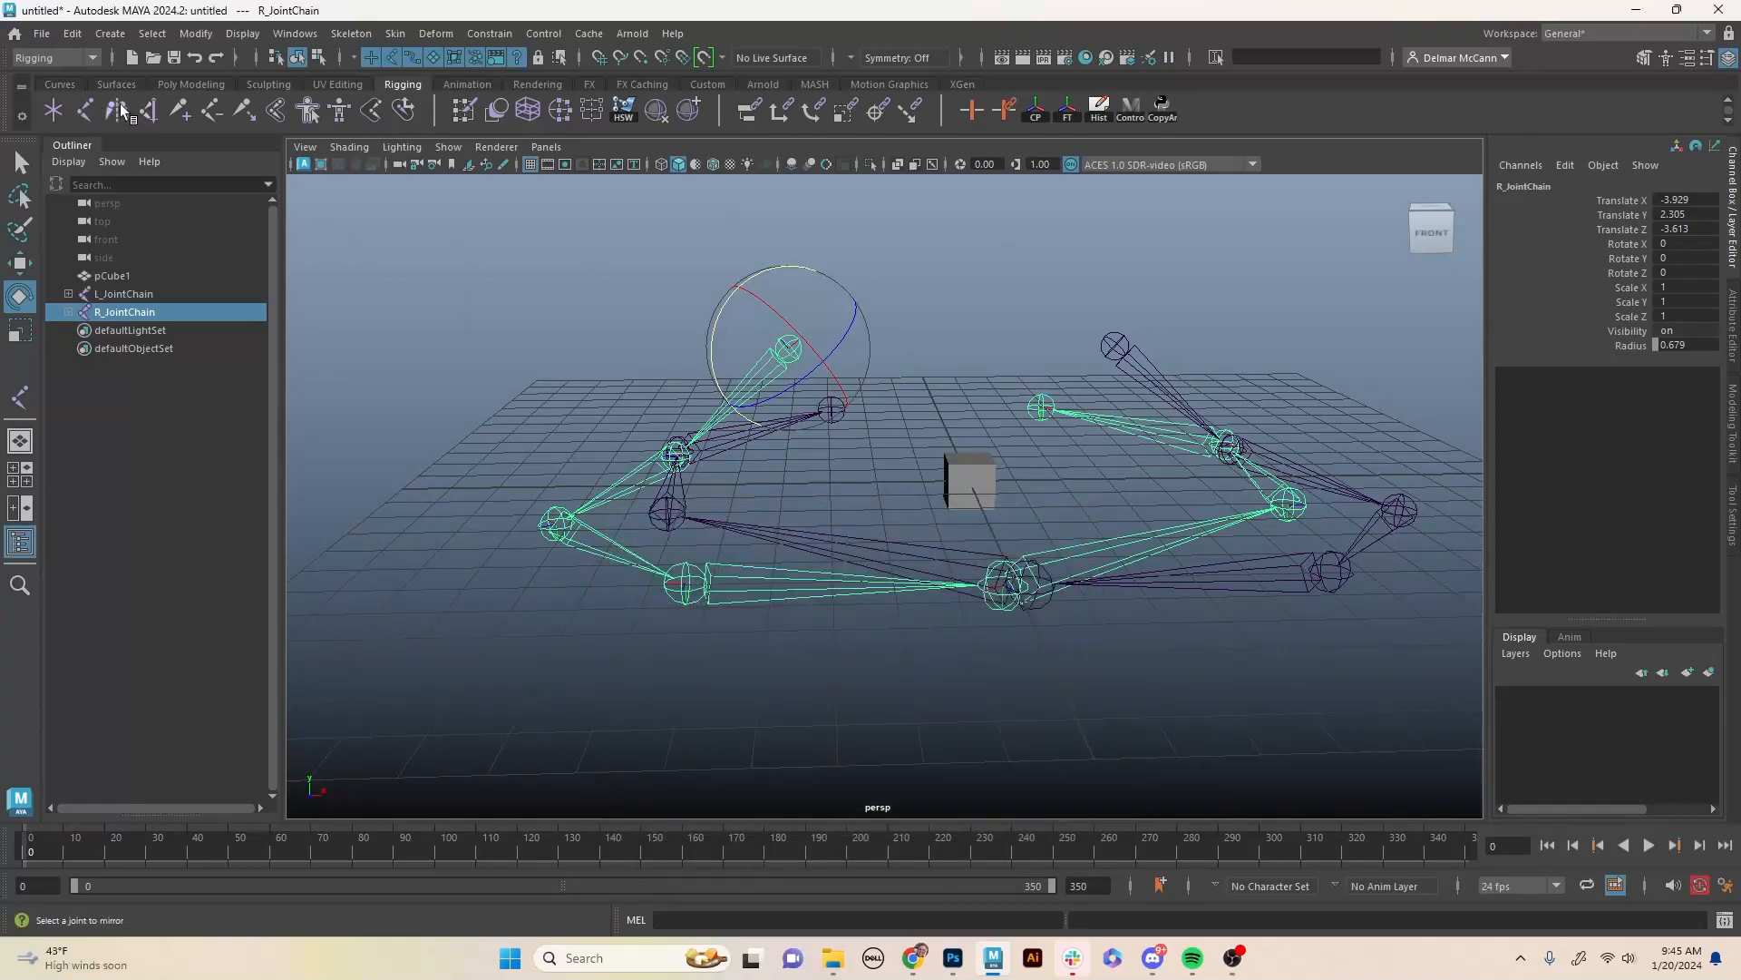
Try rotating the L_JointChain and R_JointChain root joints together about different axes, and undo the rotations.
alt+drag(937, 353, 820, 330)
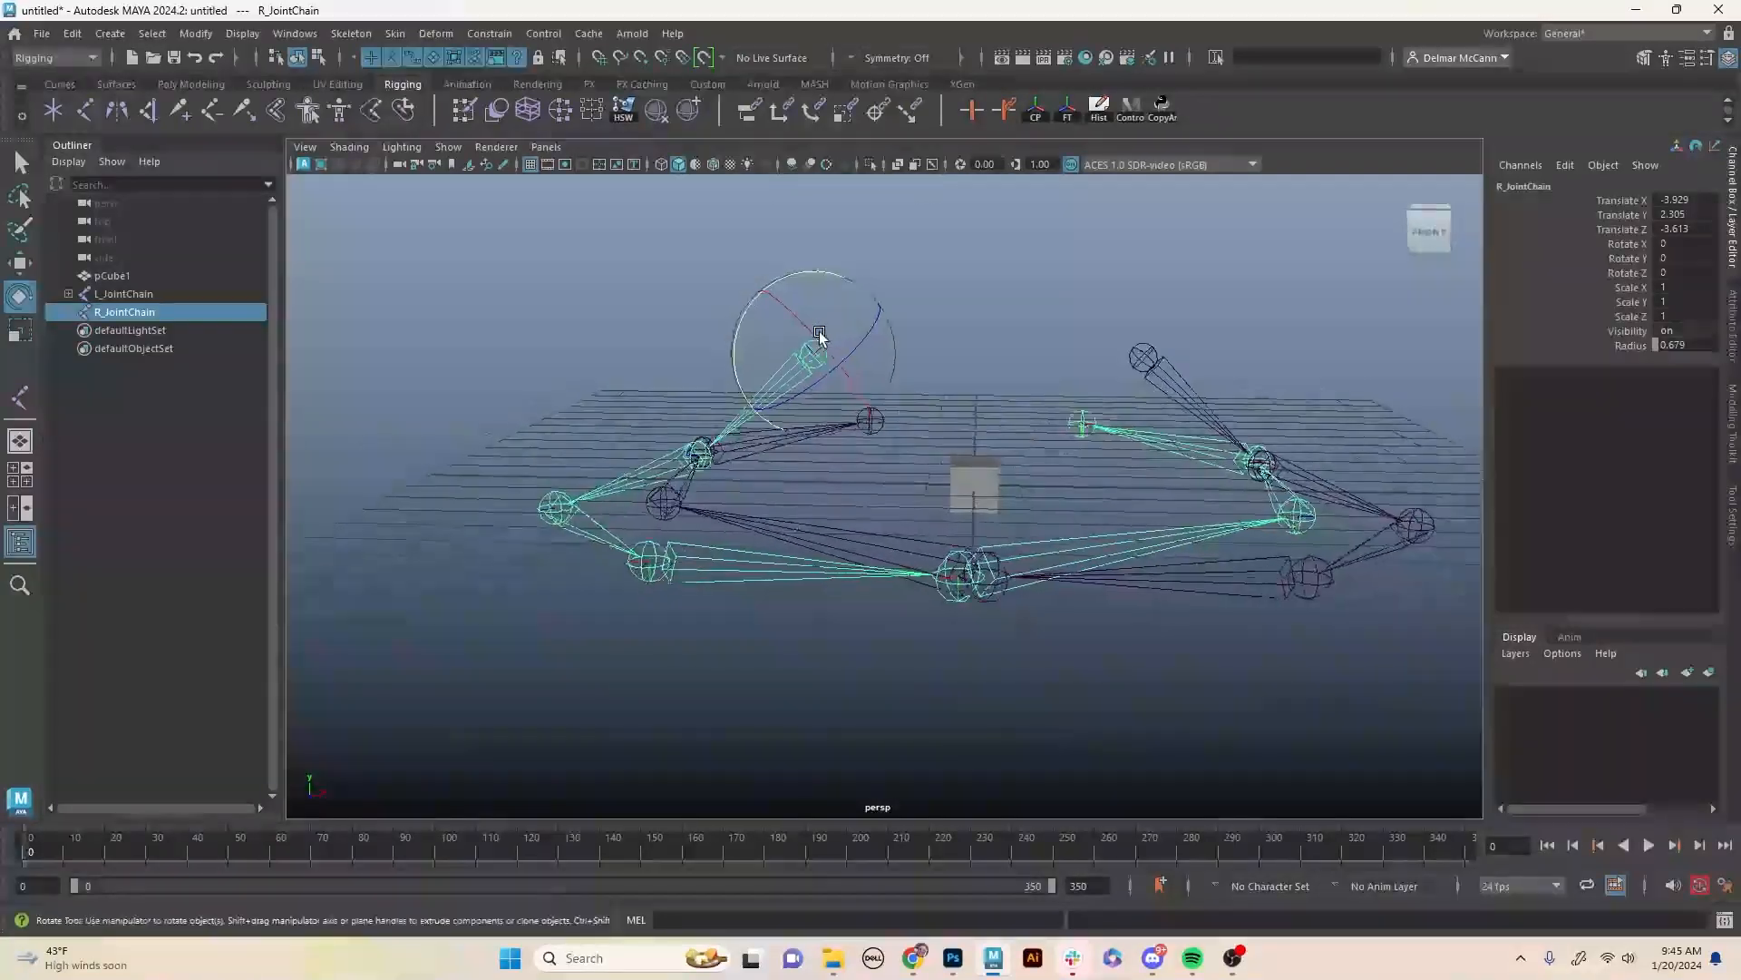
click(1111, 291)
click(1146, 357)
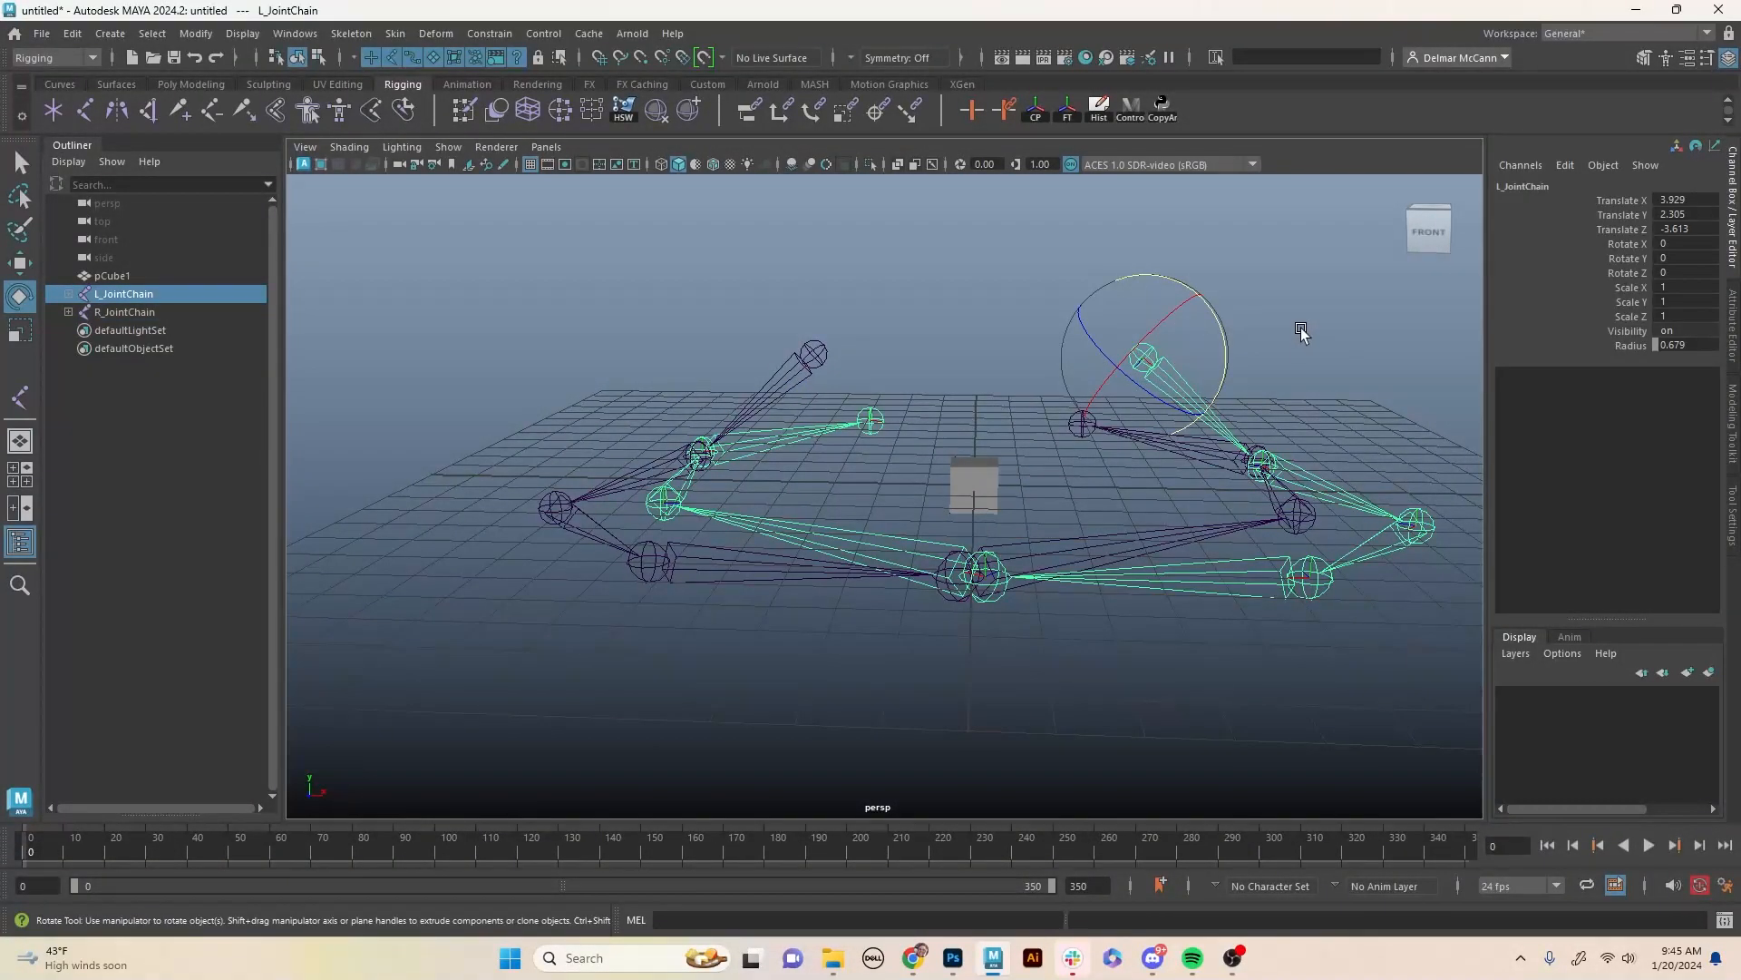
shift+click(798, 359)
mouse_move(816, 272)
mouse_down()
mouse_move(719, 291)
mouse_move(910, 275)
mouse_move(832, 277)
mouse_up()
key(ctrl+z)
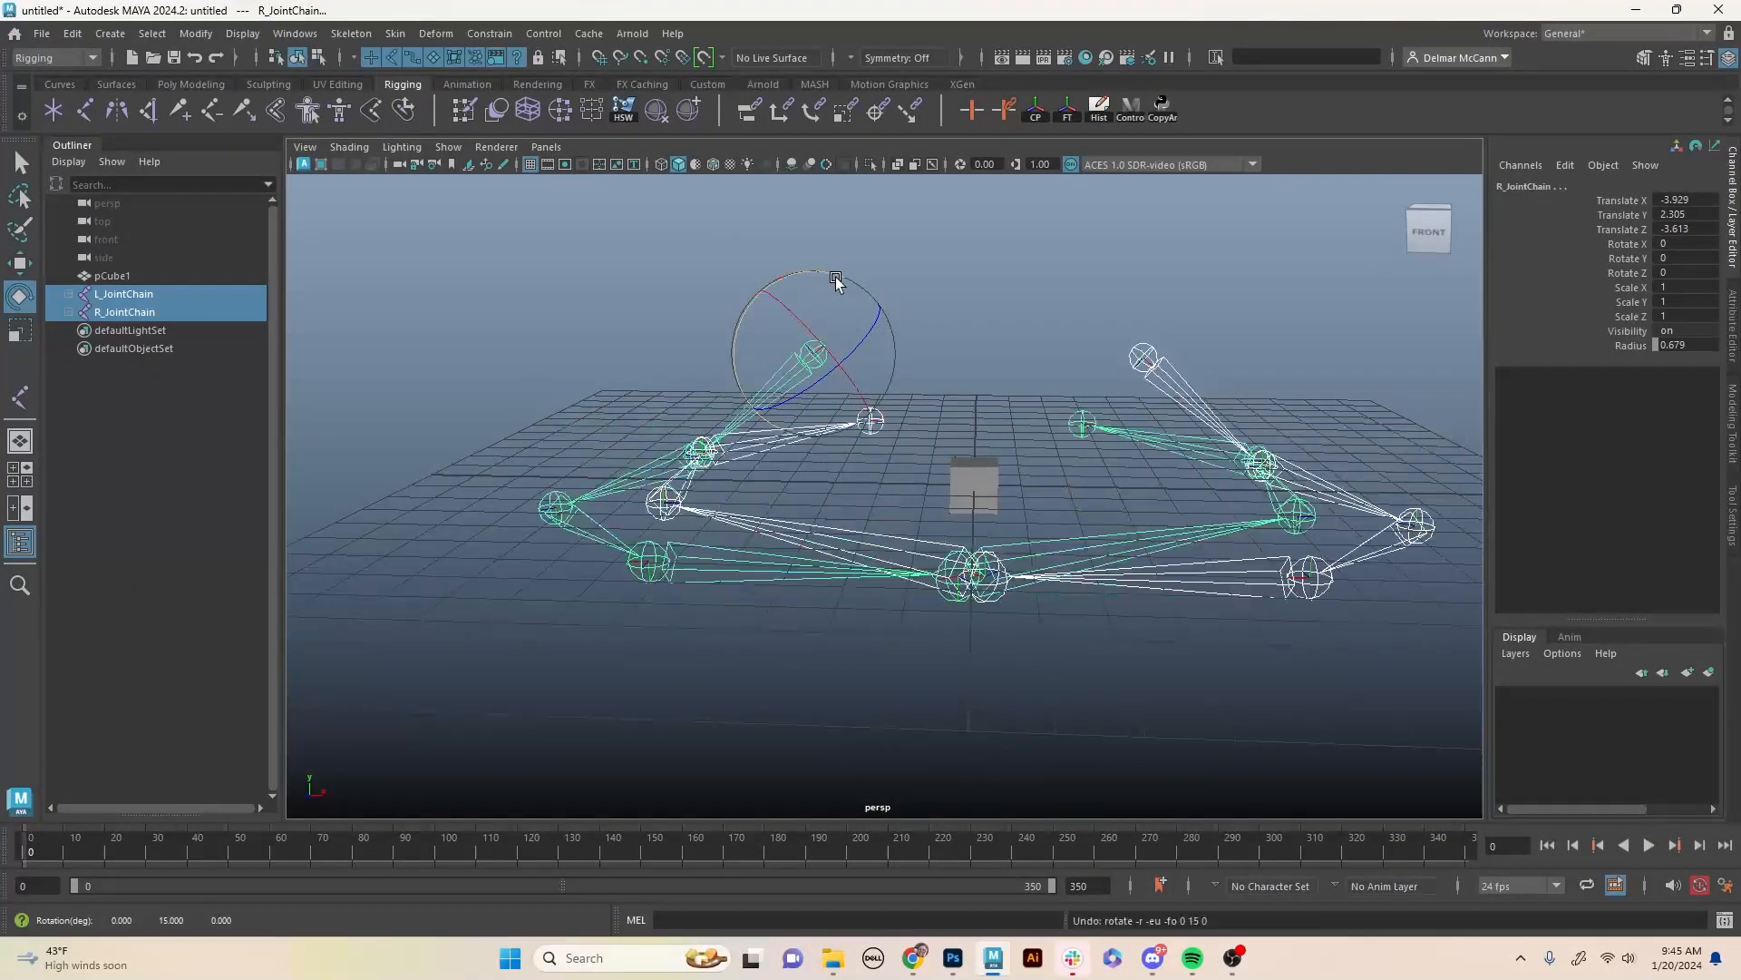
alt+middle_drag(880, 350, 910, 338)
alt+drag(910, 338, 686, 386)
key(ctrl+z)
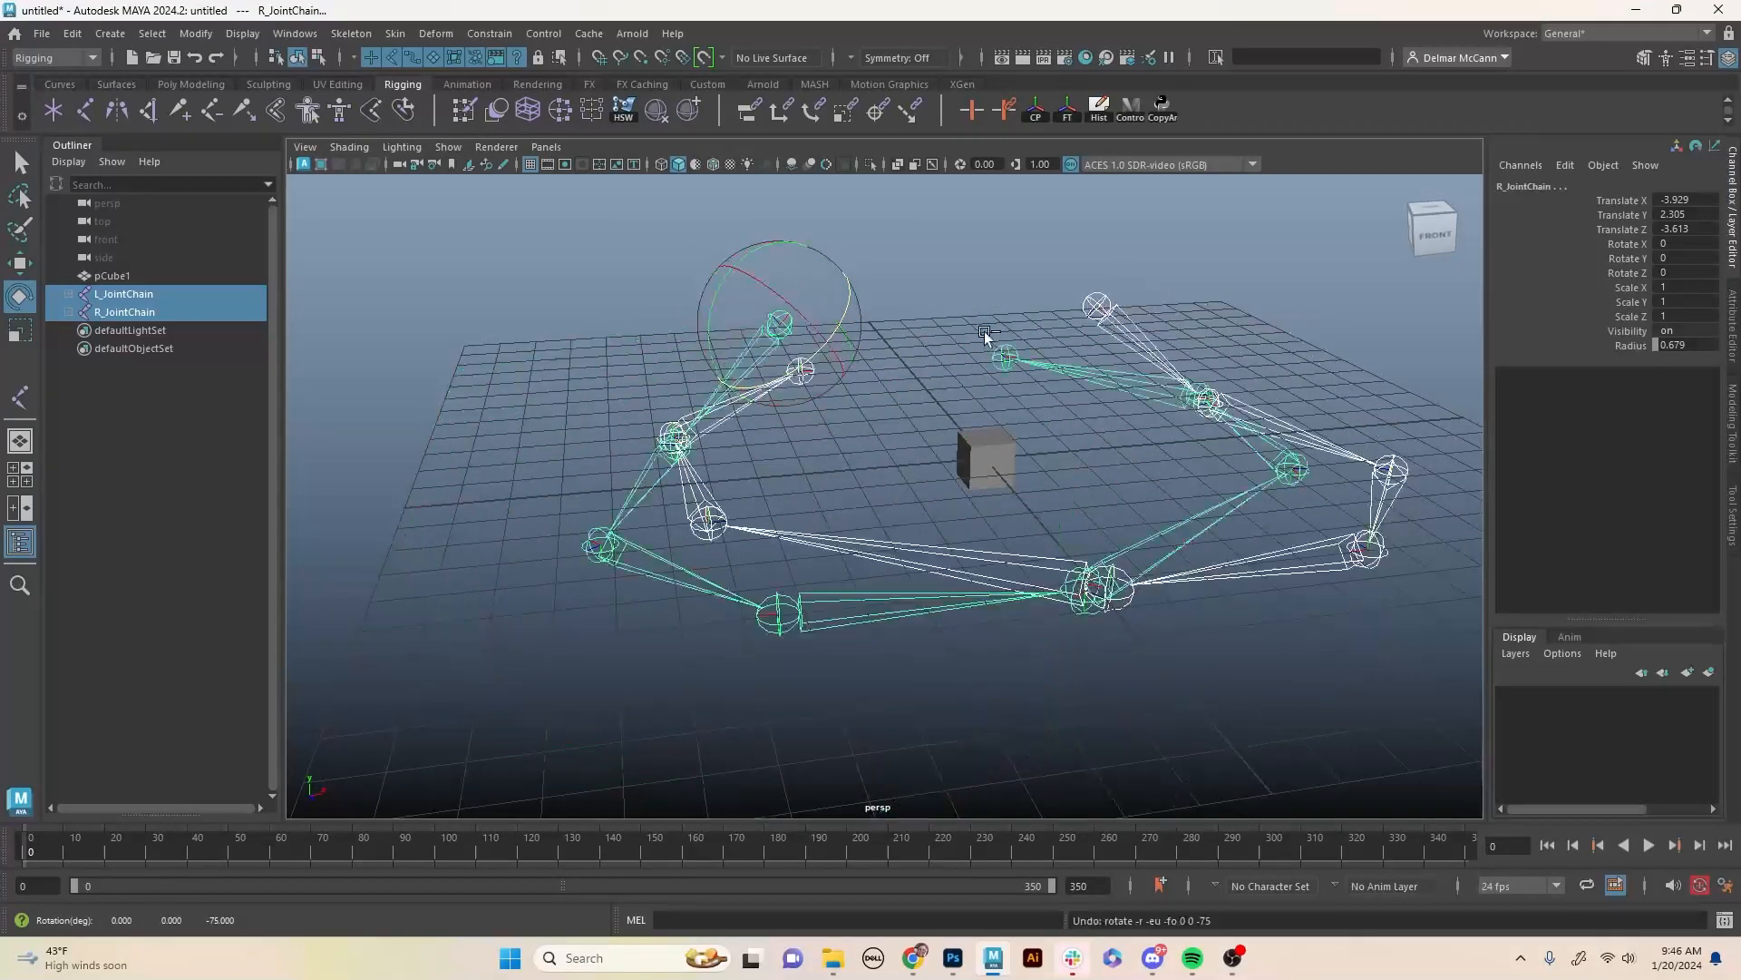
Delete the joints beyond the third joint in both the L_JointChain and R_JointChain chains.
click(938, 399)
alt+drag(938, 399, 1175, 370)
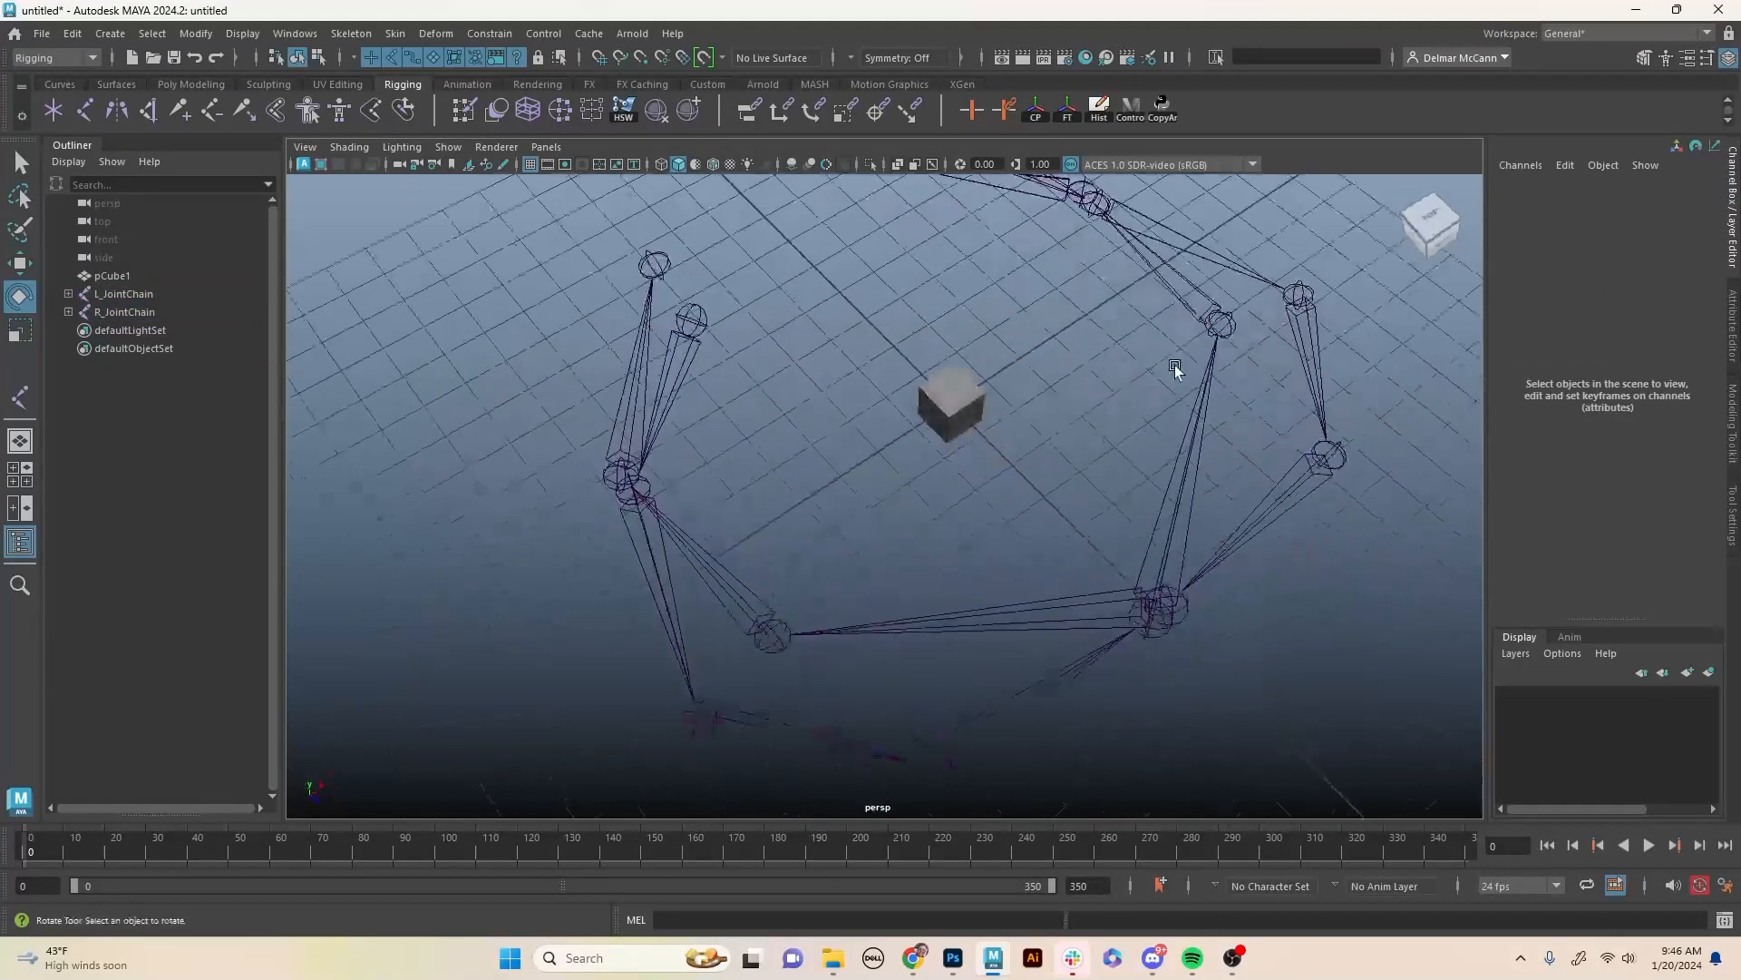
click(1313, 335)
key(Delete)
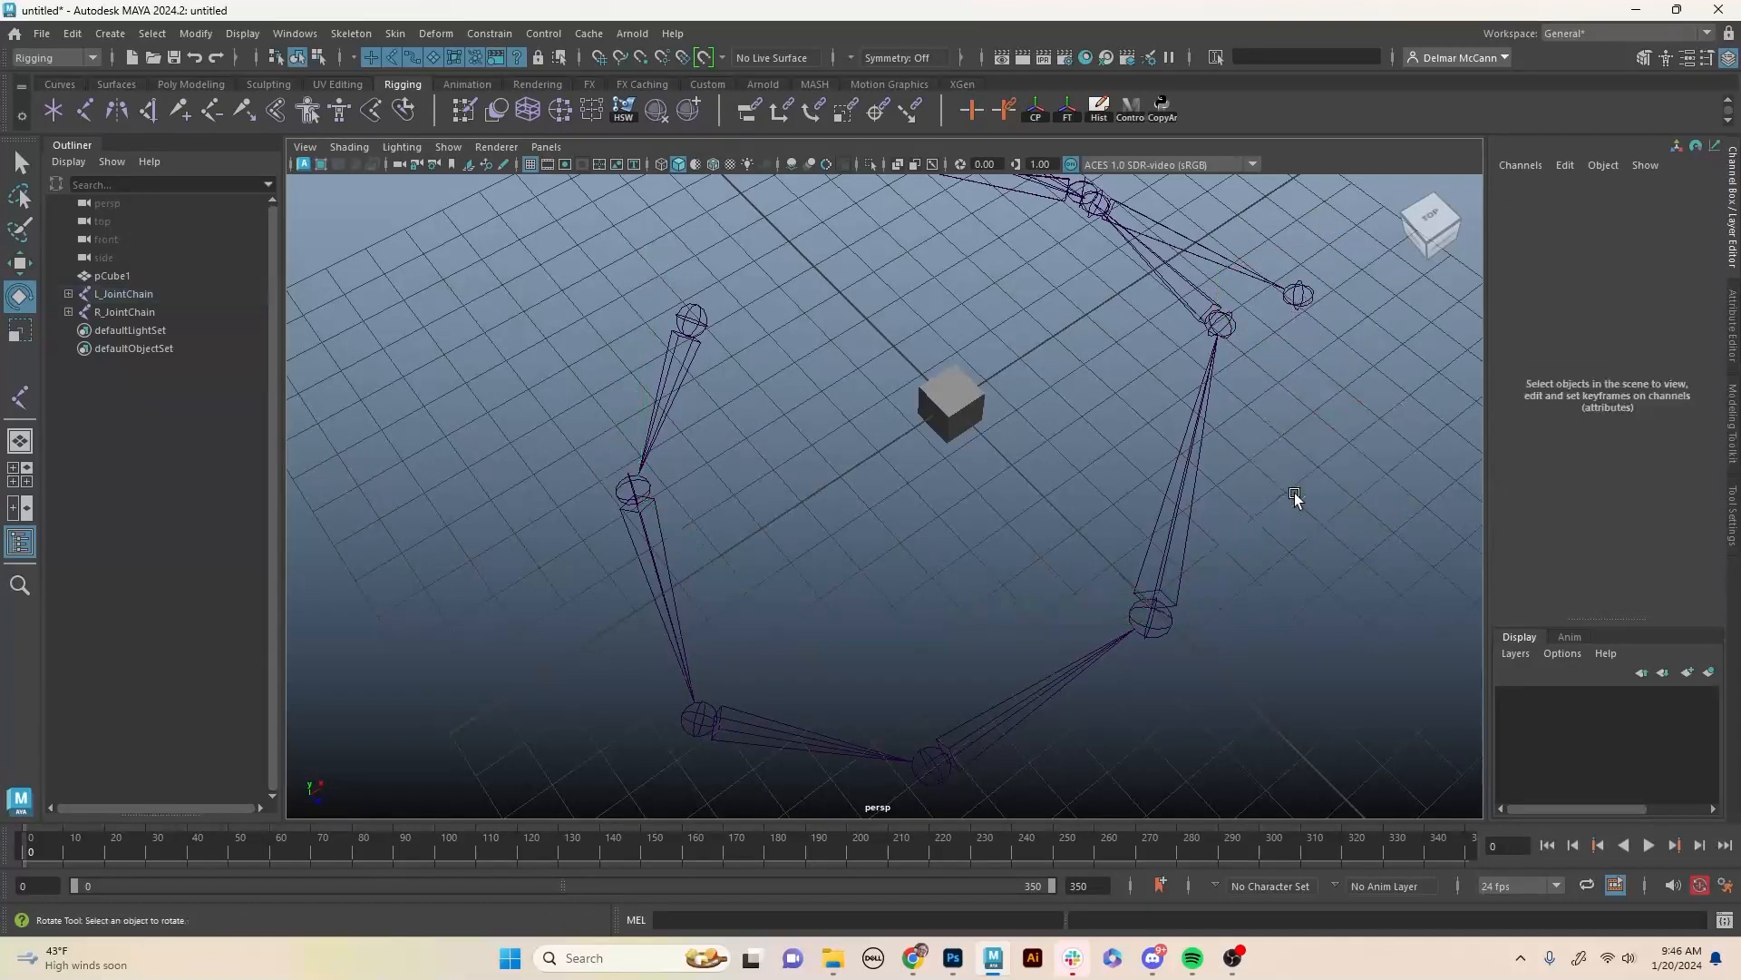
alt+middle_drag(1060, 596, 1066, 544)
click(1033, 642)
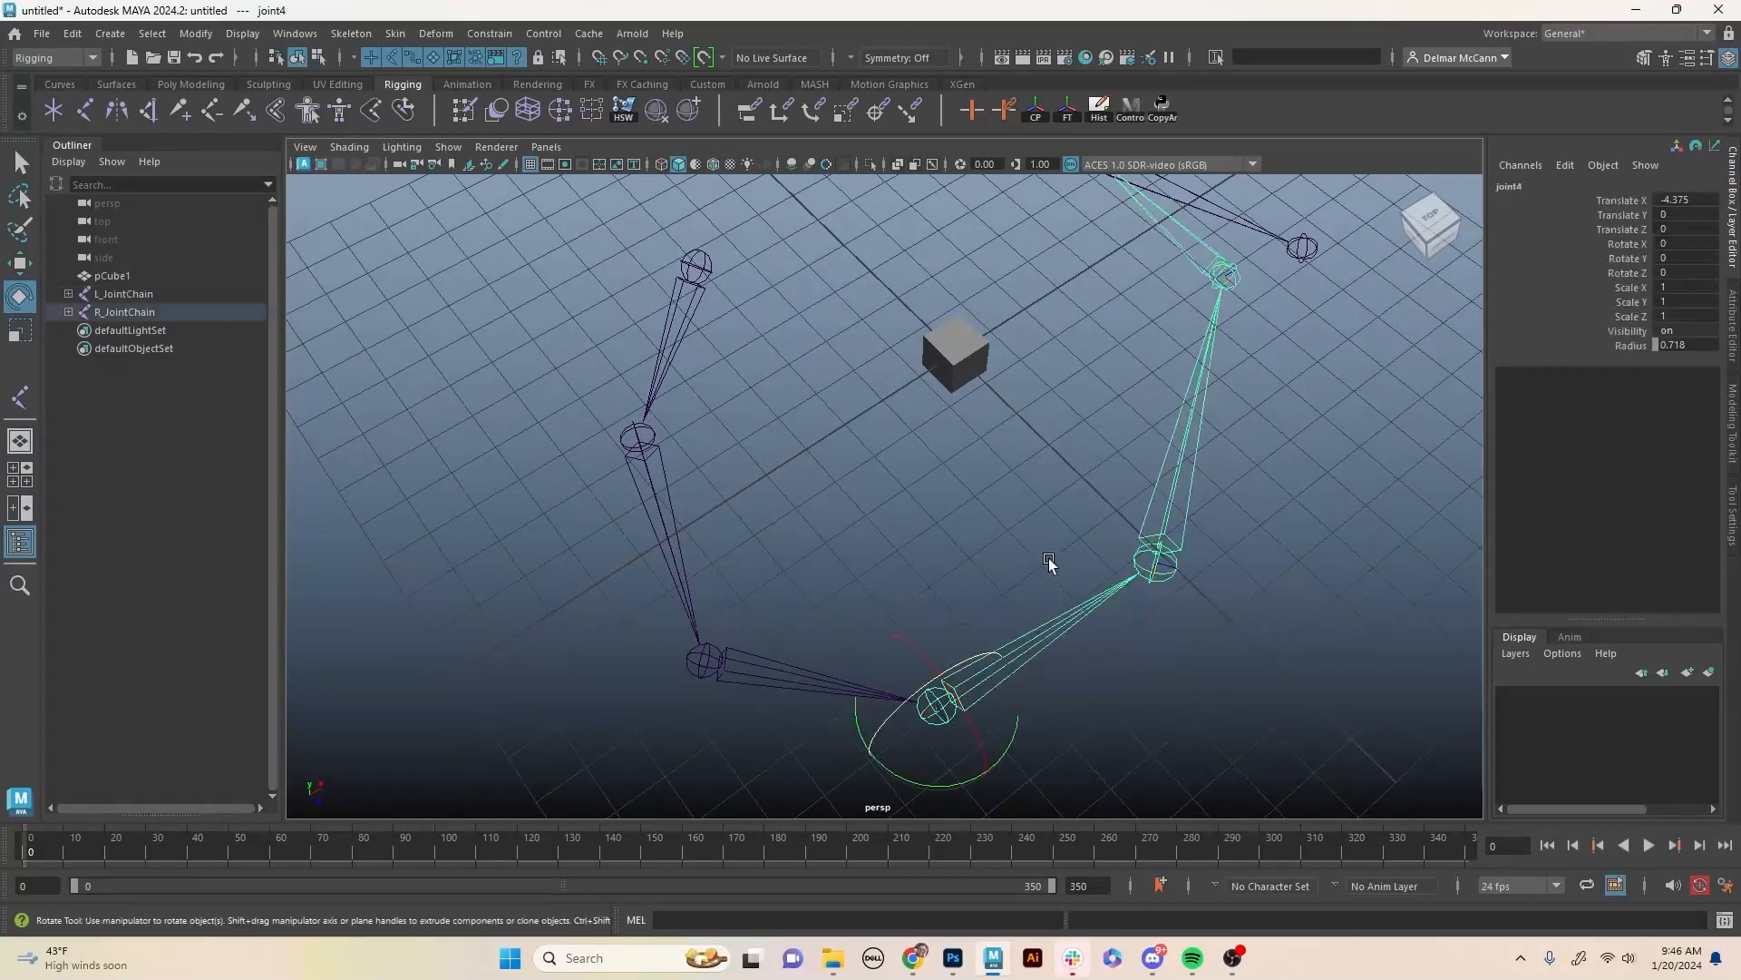
click(1048, 549)
Rotate both chains' root joints together by 15 degrees in Y, and undo a further test rotation.
alt+drag(1058, 509, 1172, 368)
click(1206, 342)
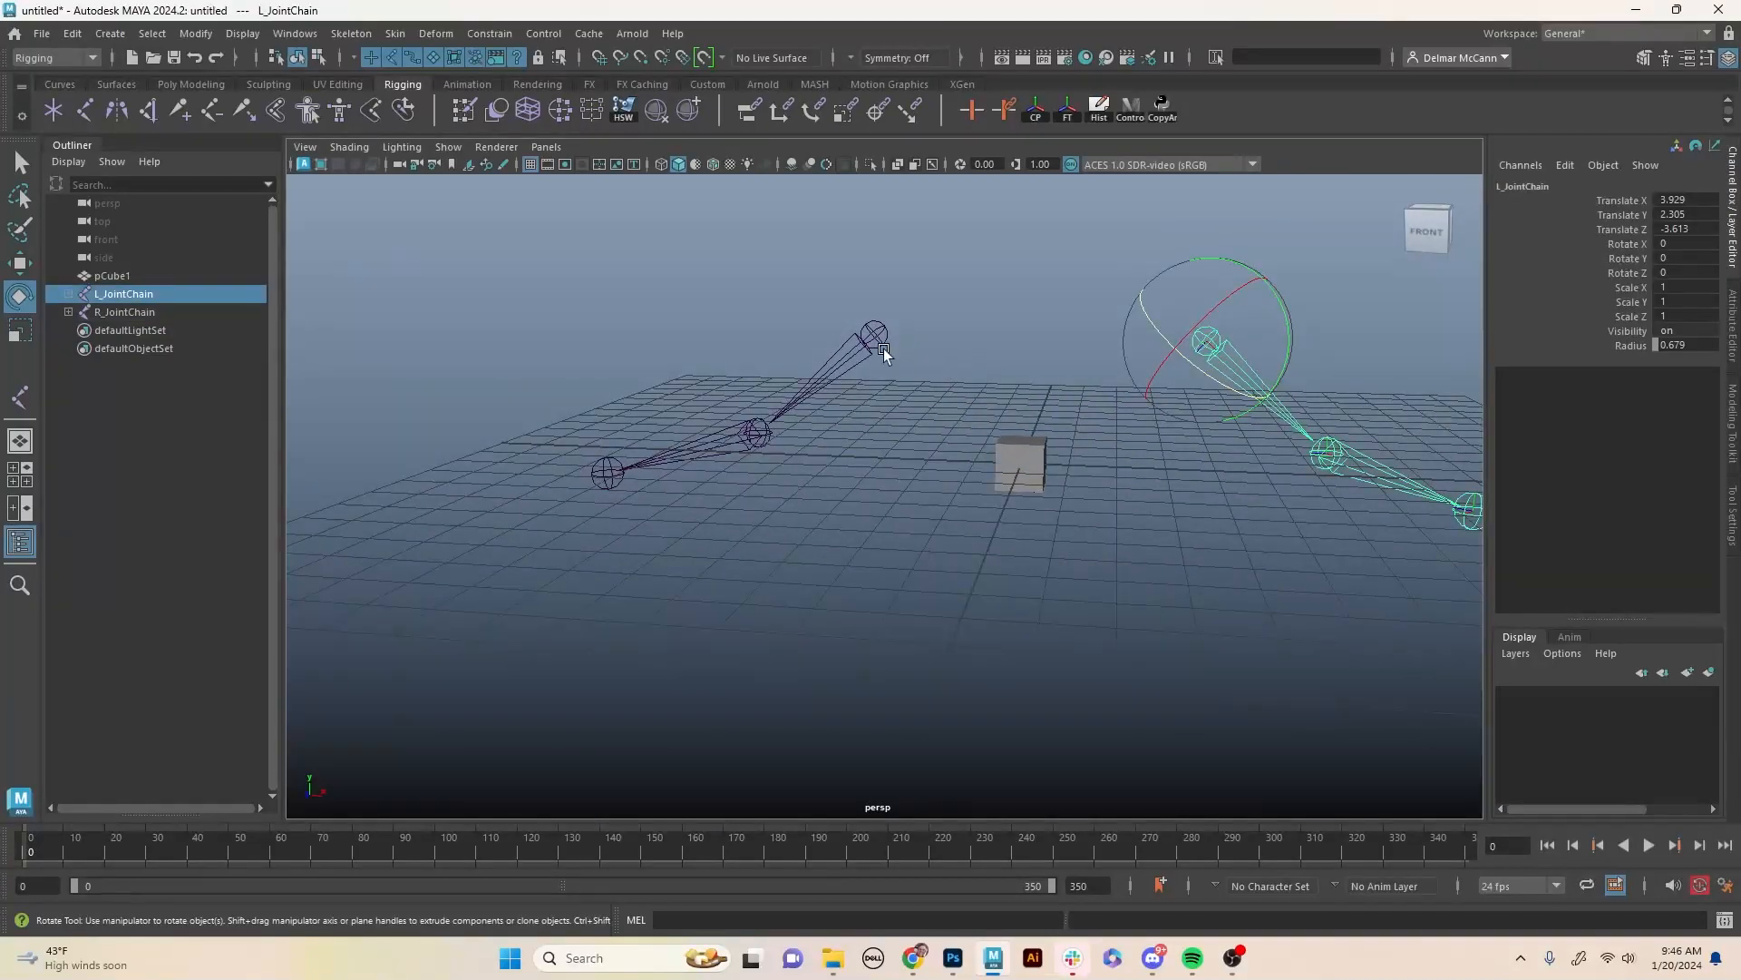
shift+click(875, 336)
mouse_move(862, 250)
mouse_down()
mouse_move(932, 258)
mouse_move(882, 251)
mouse_up()
alt+middle_drag(1220, 494, 1043, 558)
alt+drag(1043, 559, 1074, 556)
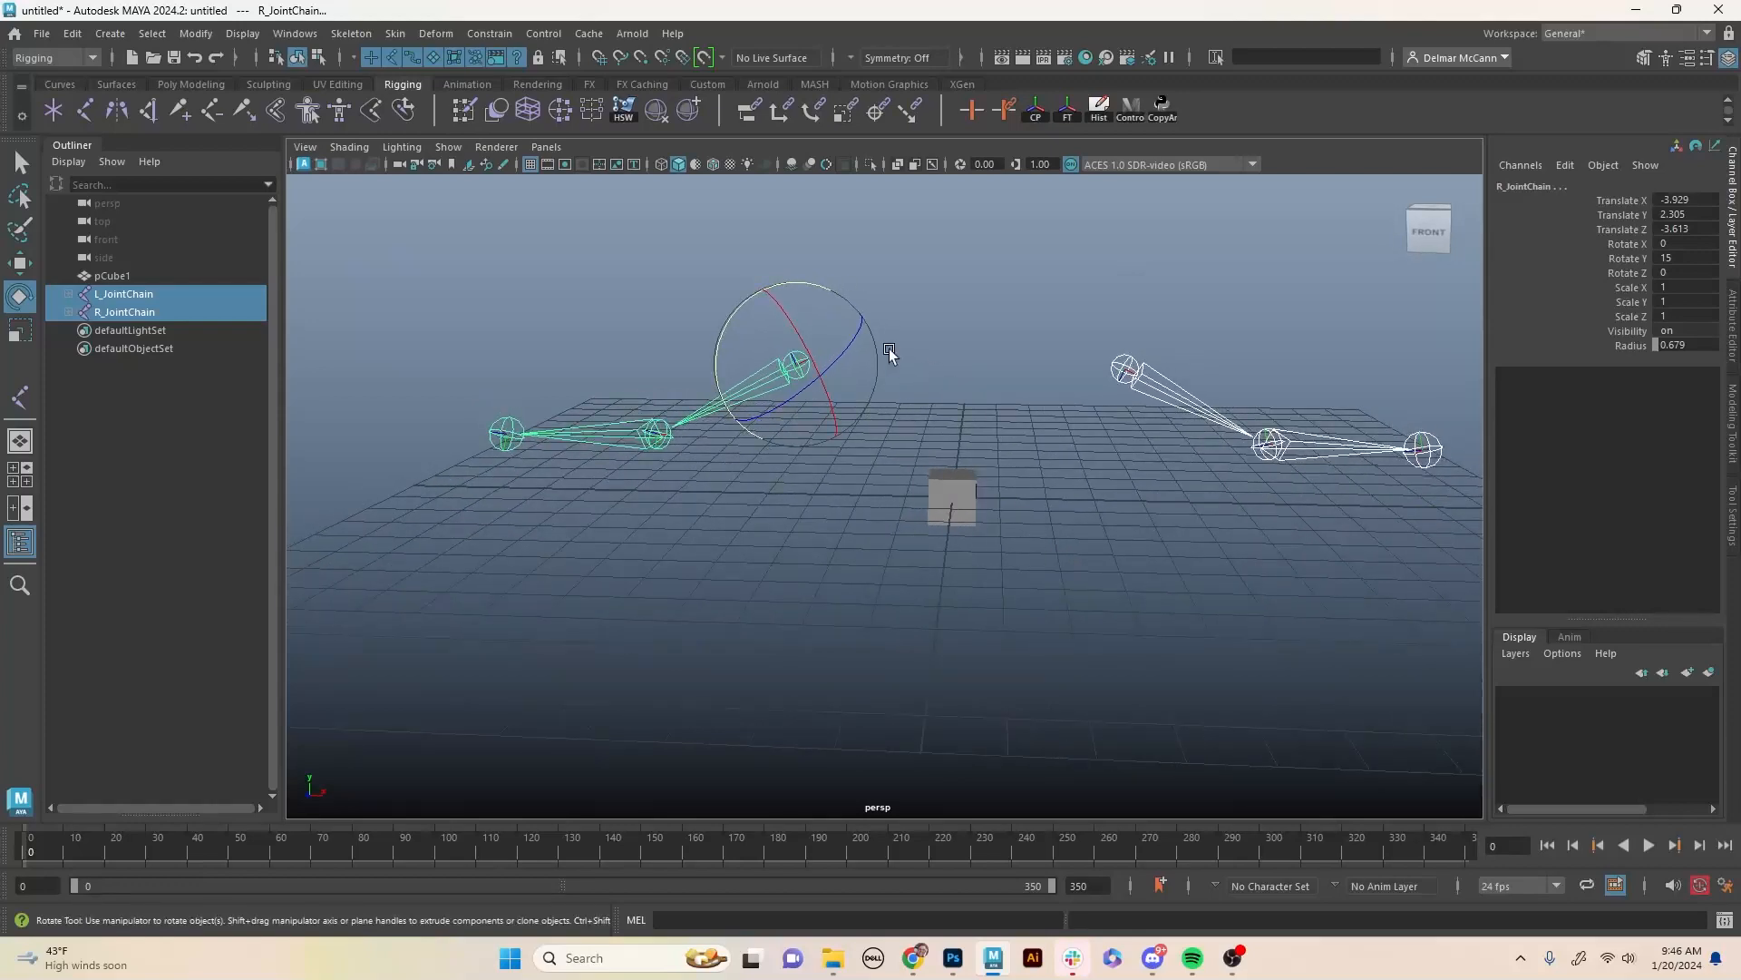
mouse_move(802, 281)
mouse_down()
mouse_move(723, 292)
mouse_move(906, 287)
mouse_move(805, 298)
mouse_up()
key(ctrl+z)
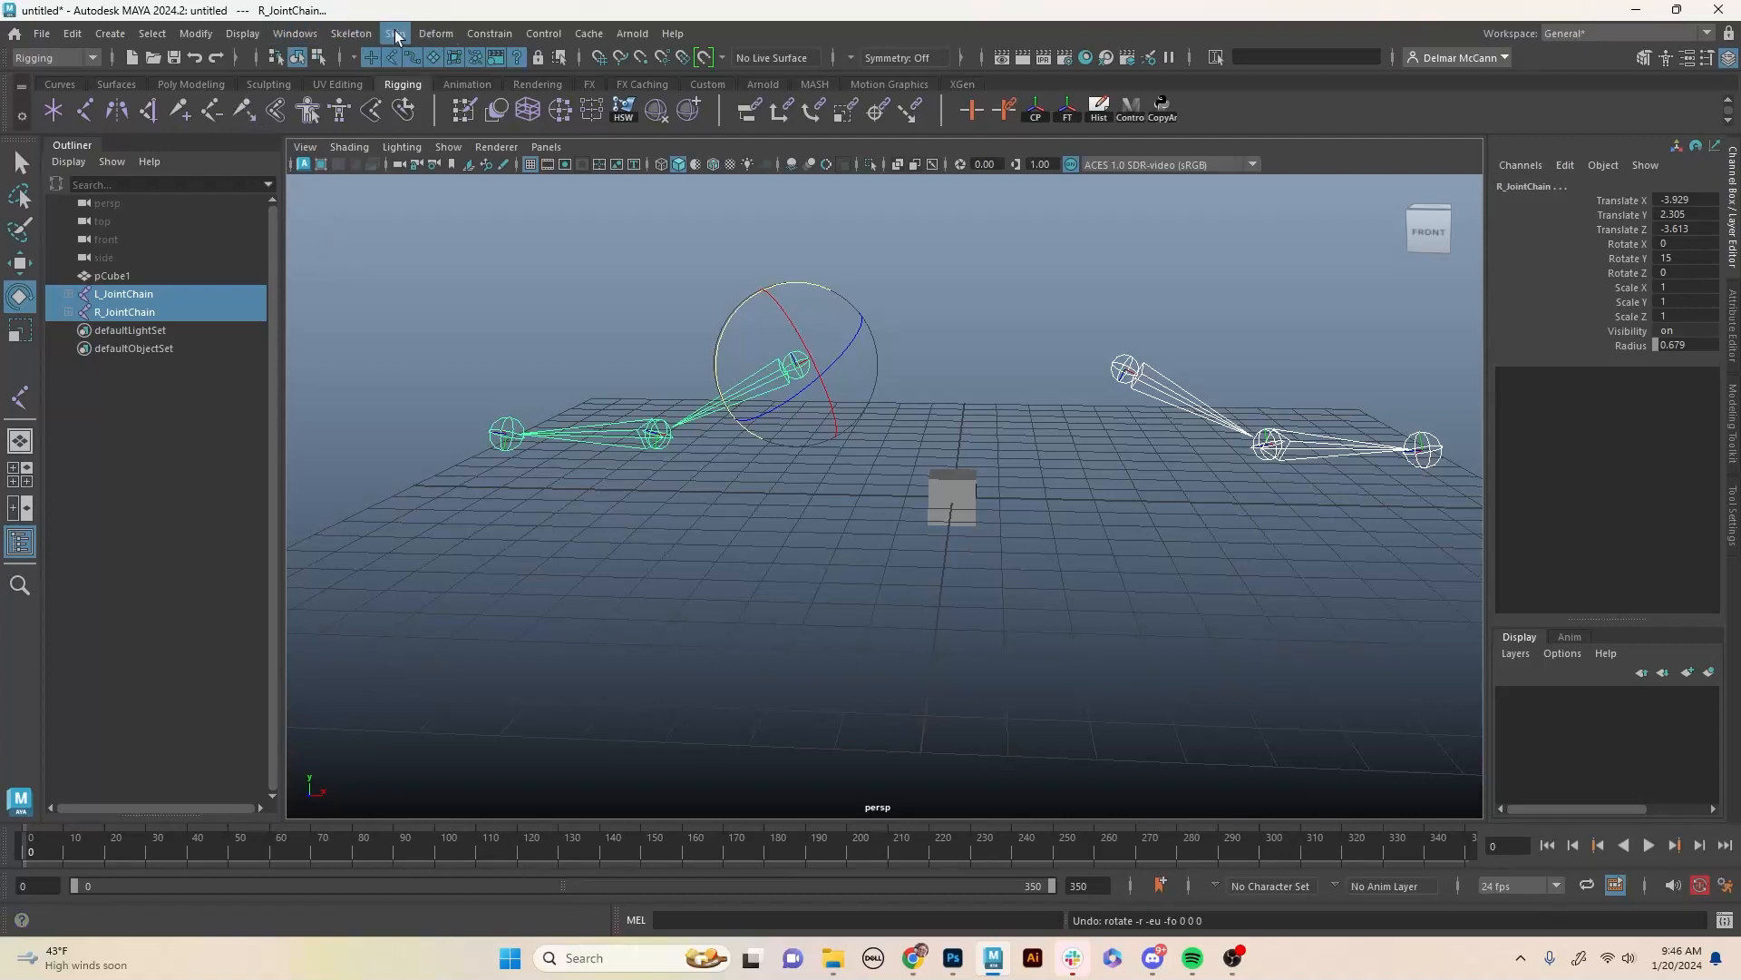
click(359, 36)
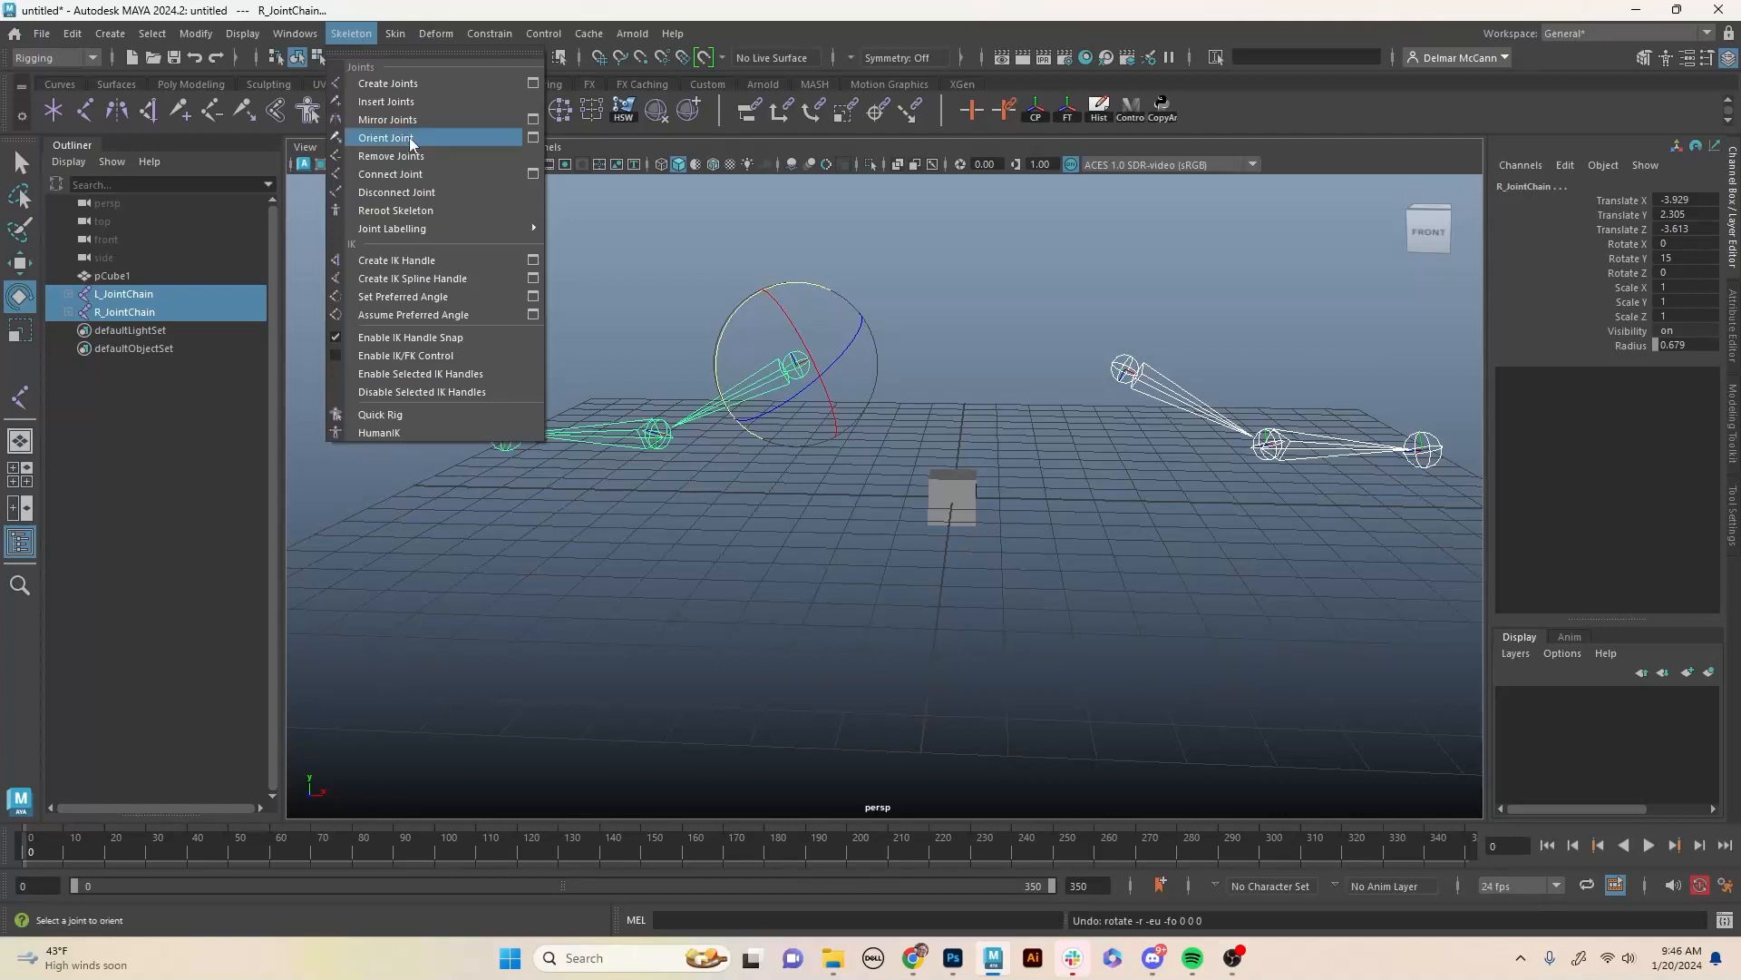
click(452, 8)
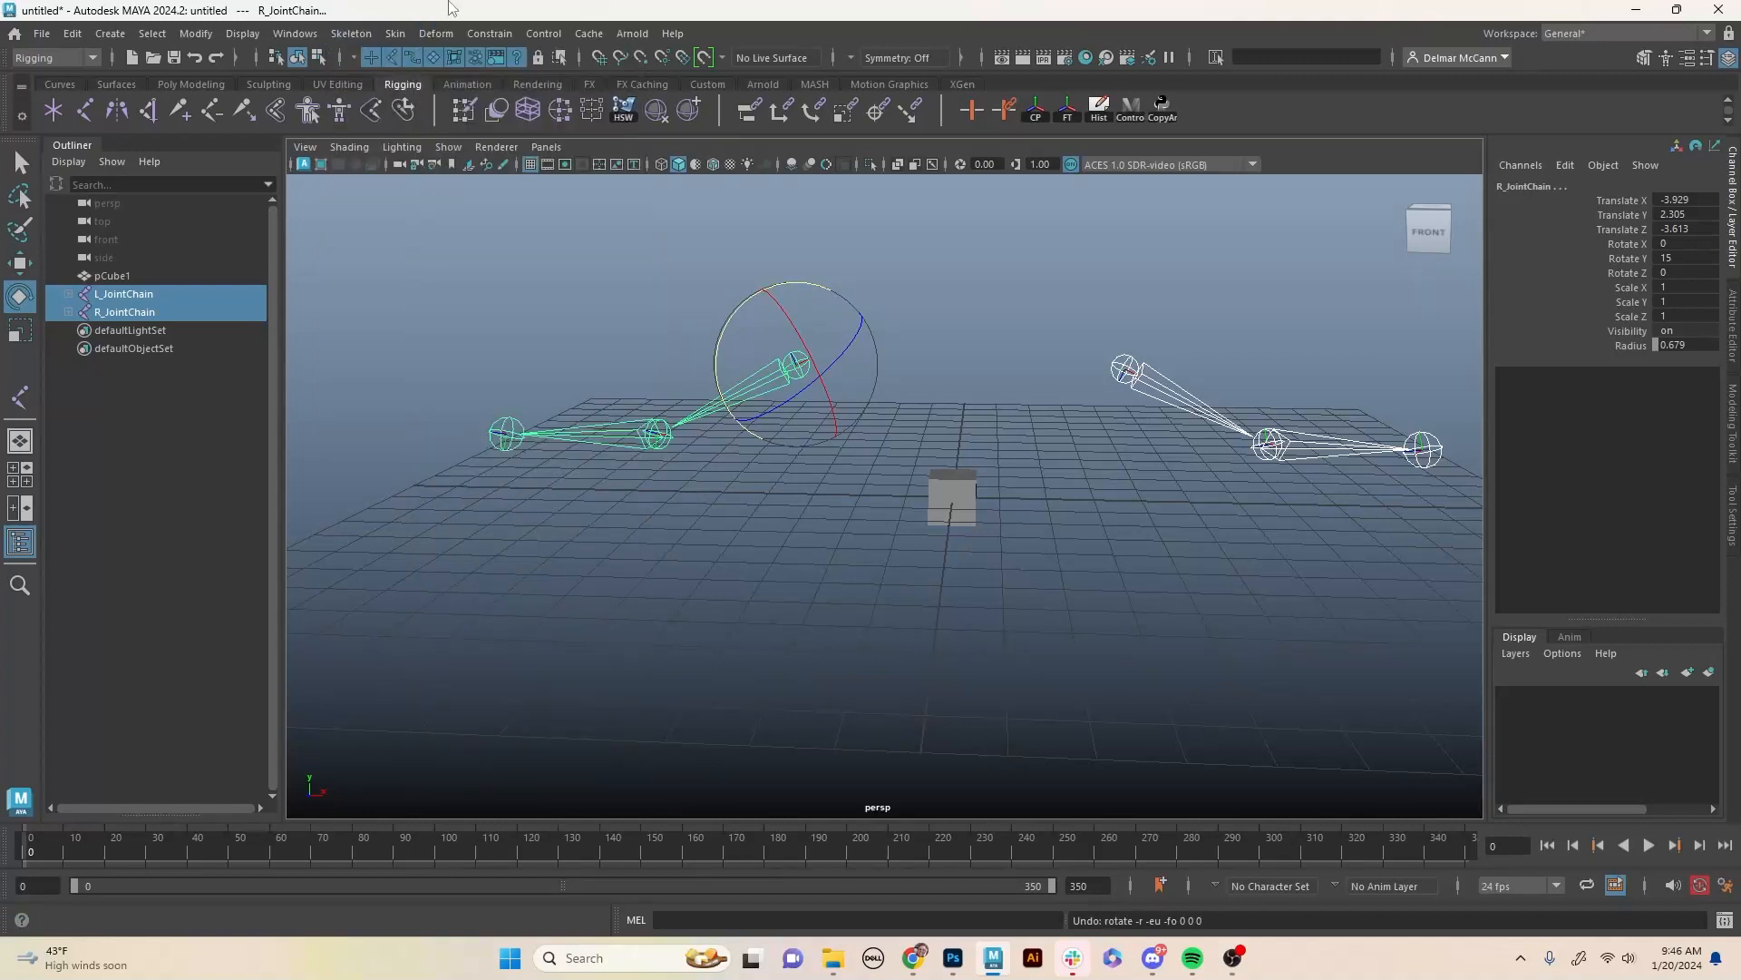